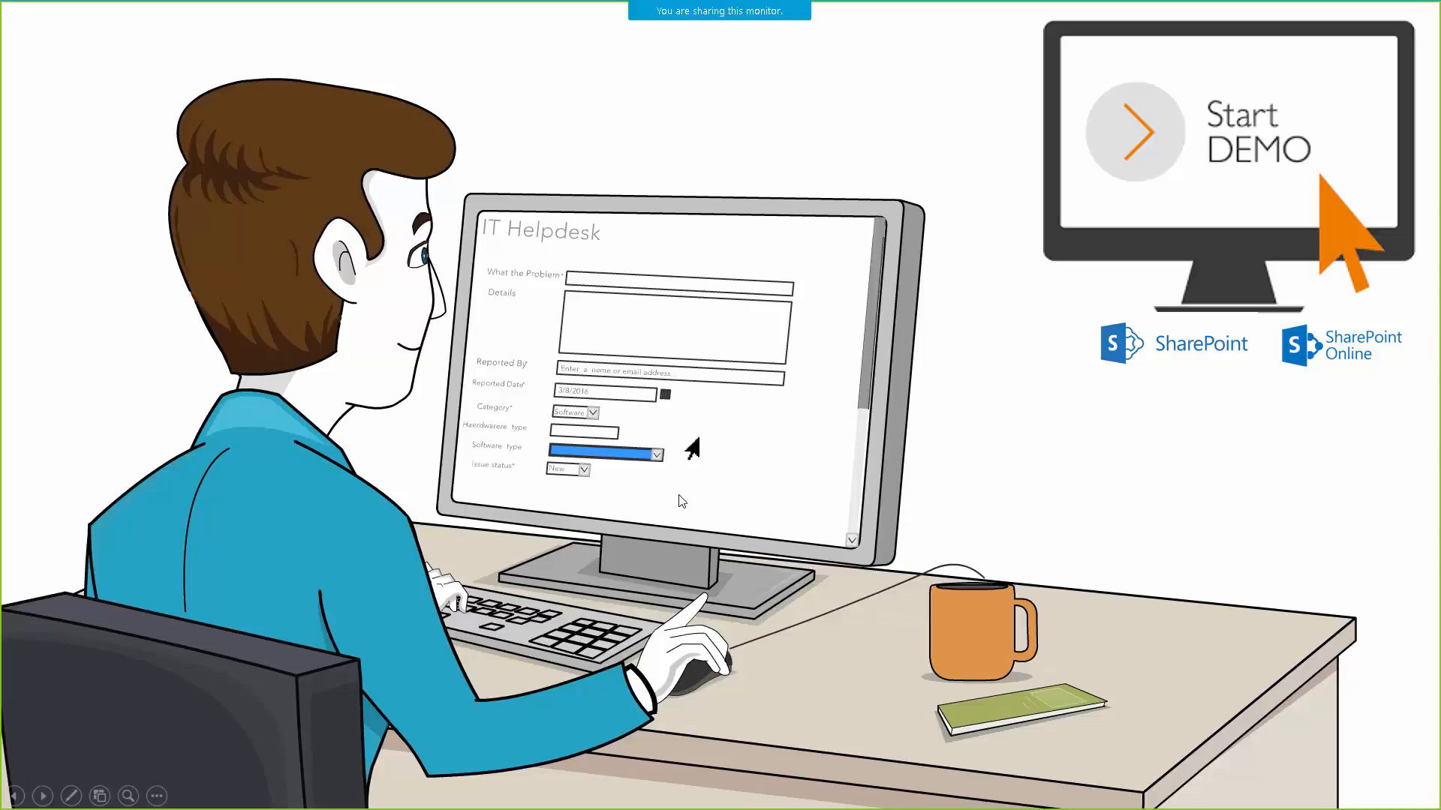
pyautogui.click(679, 496)
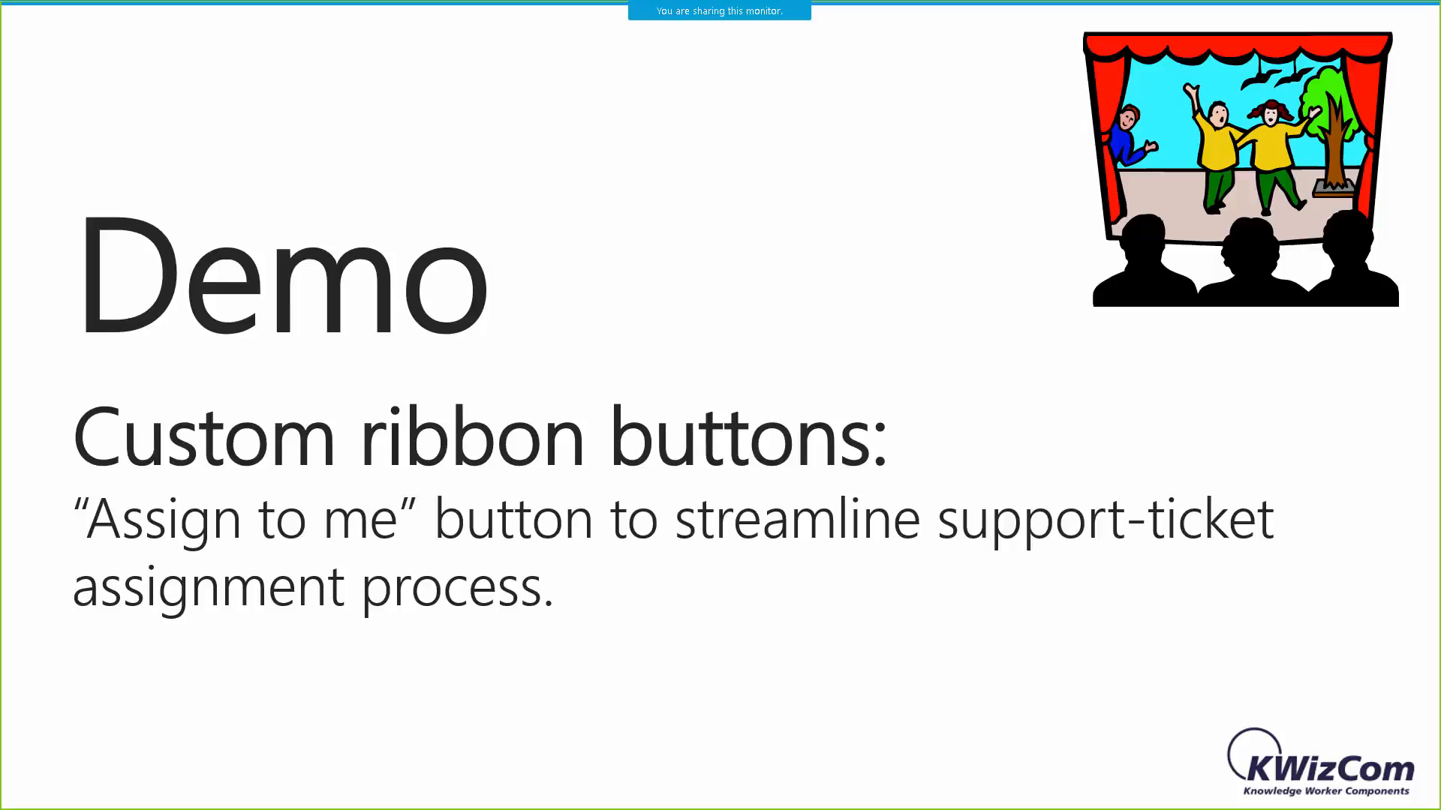
pyautogui.hotkey('alt', 'Tab')
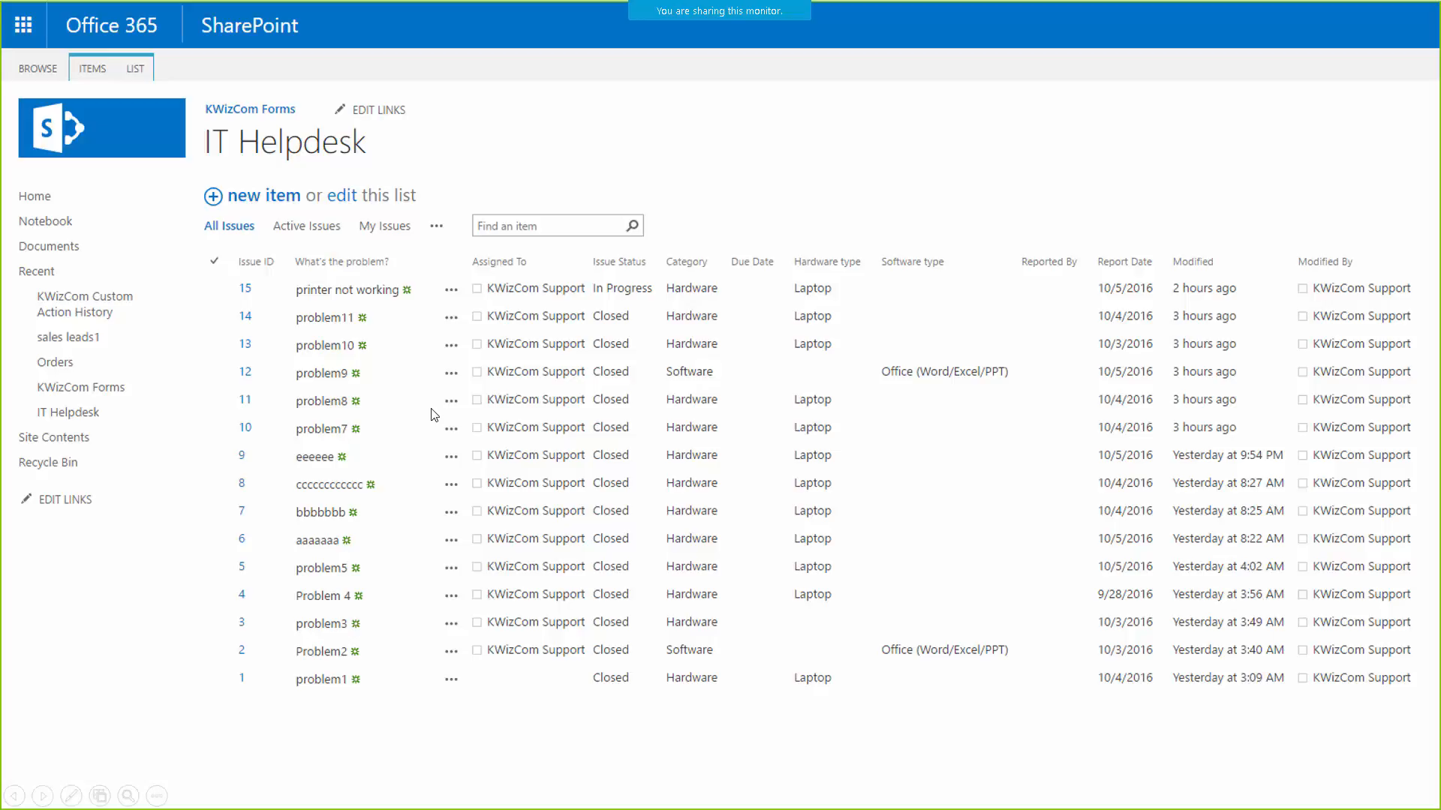
pyautogui.click(264, 195)
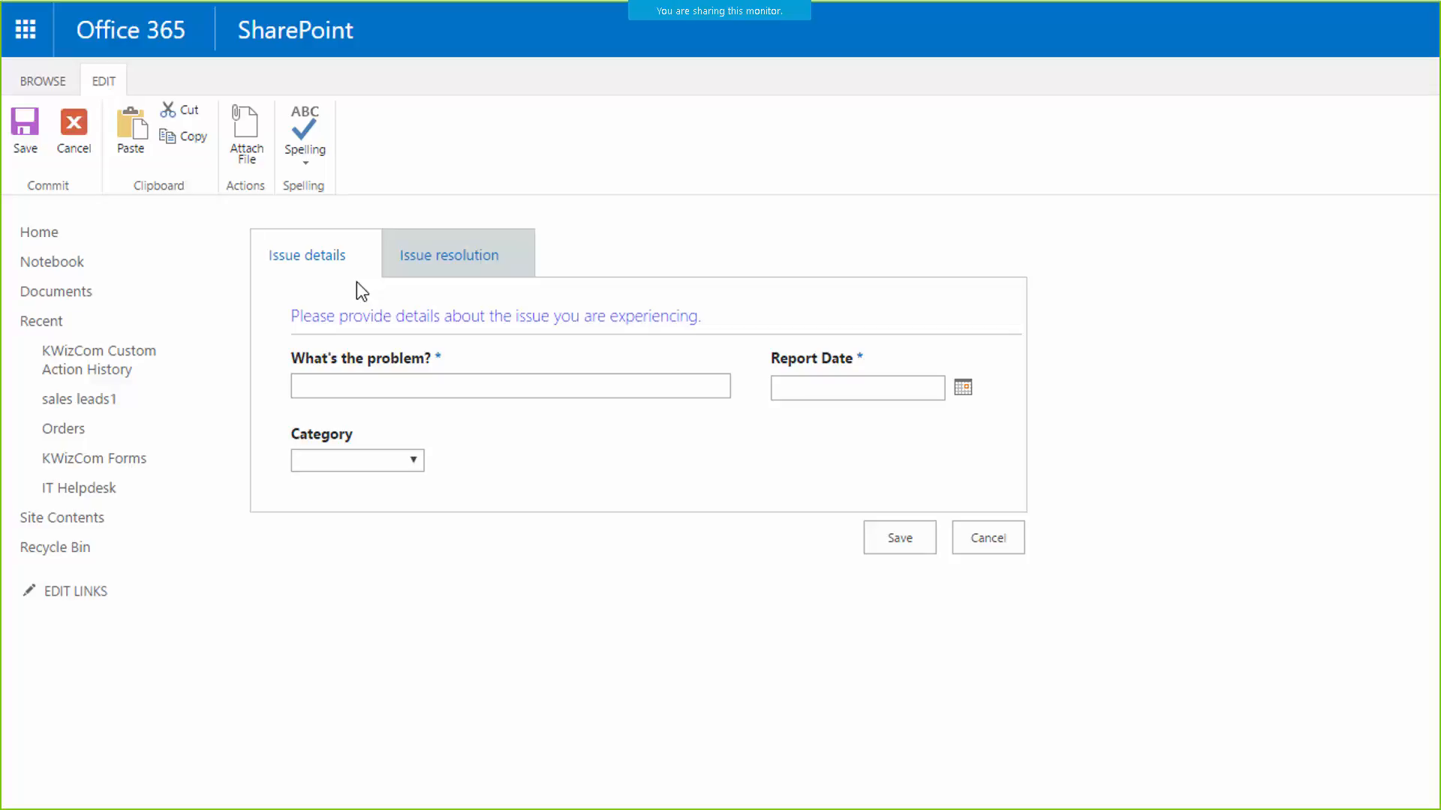
pyautogui.click(501, 272)
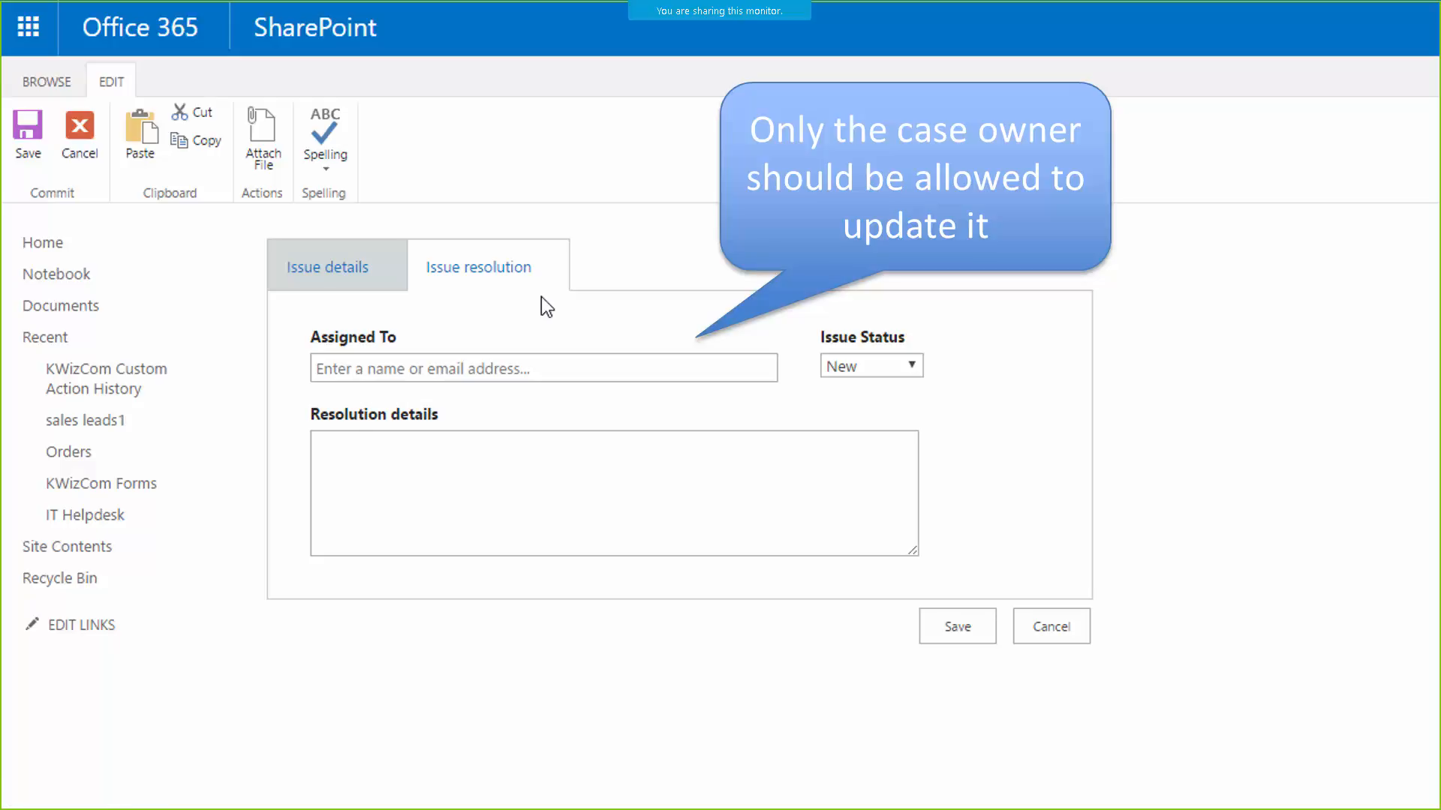
pyautogui.click(474, 446)
pyautogui.click(474, 446)
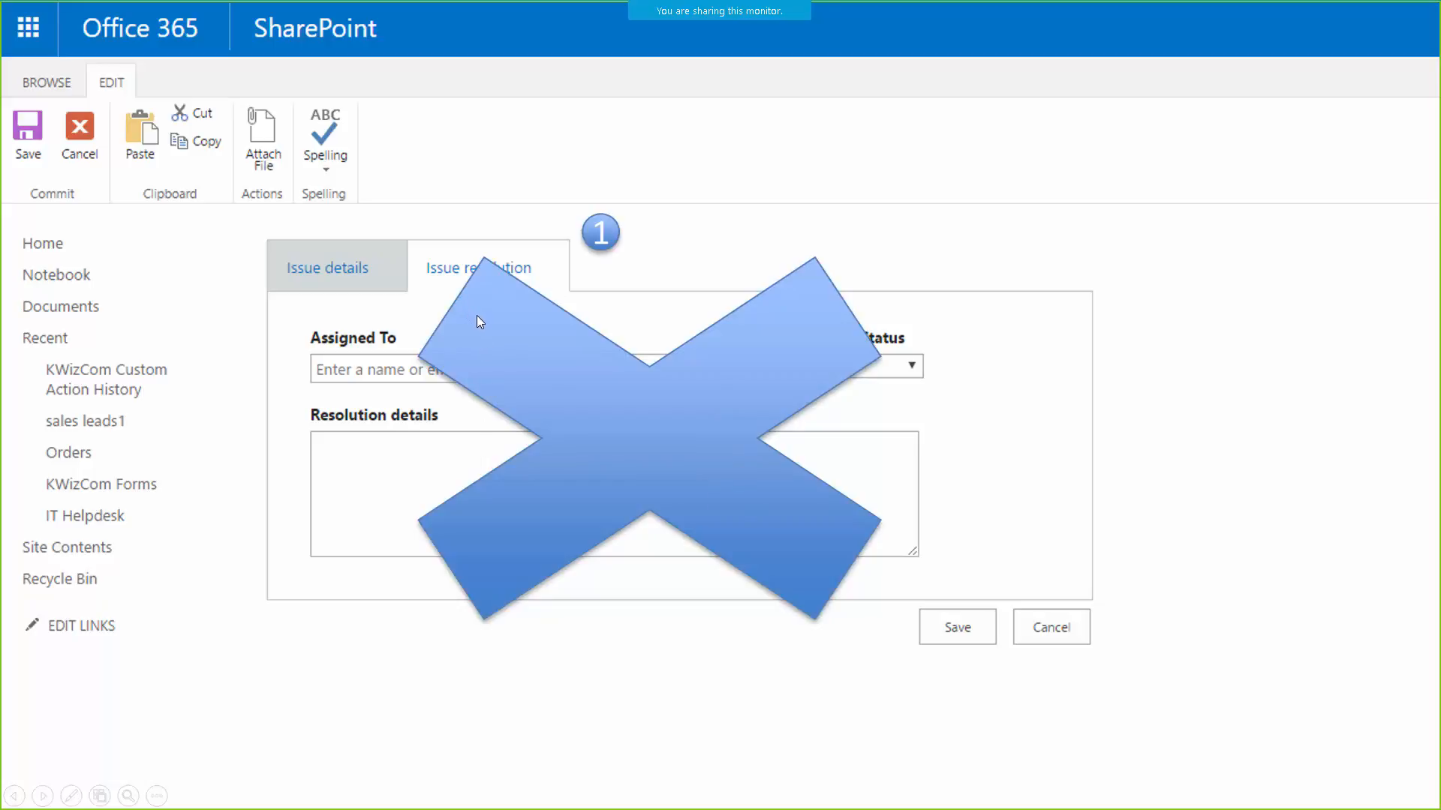
pyautogui.click(494, 350)
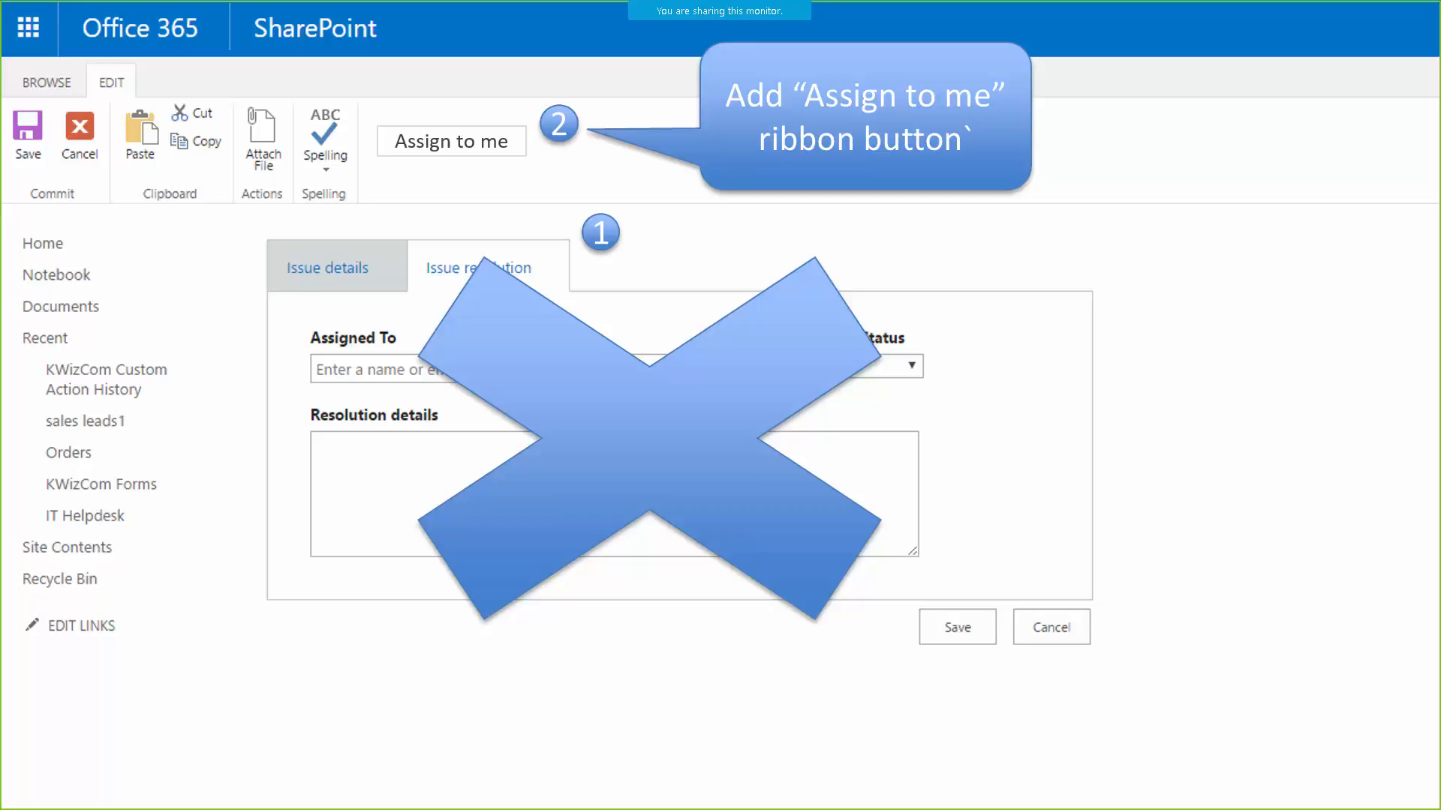
pyautogui.press('Escape')
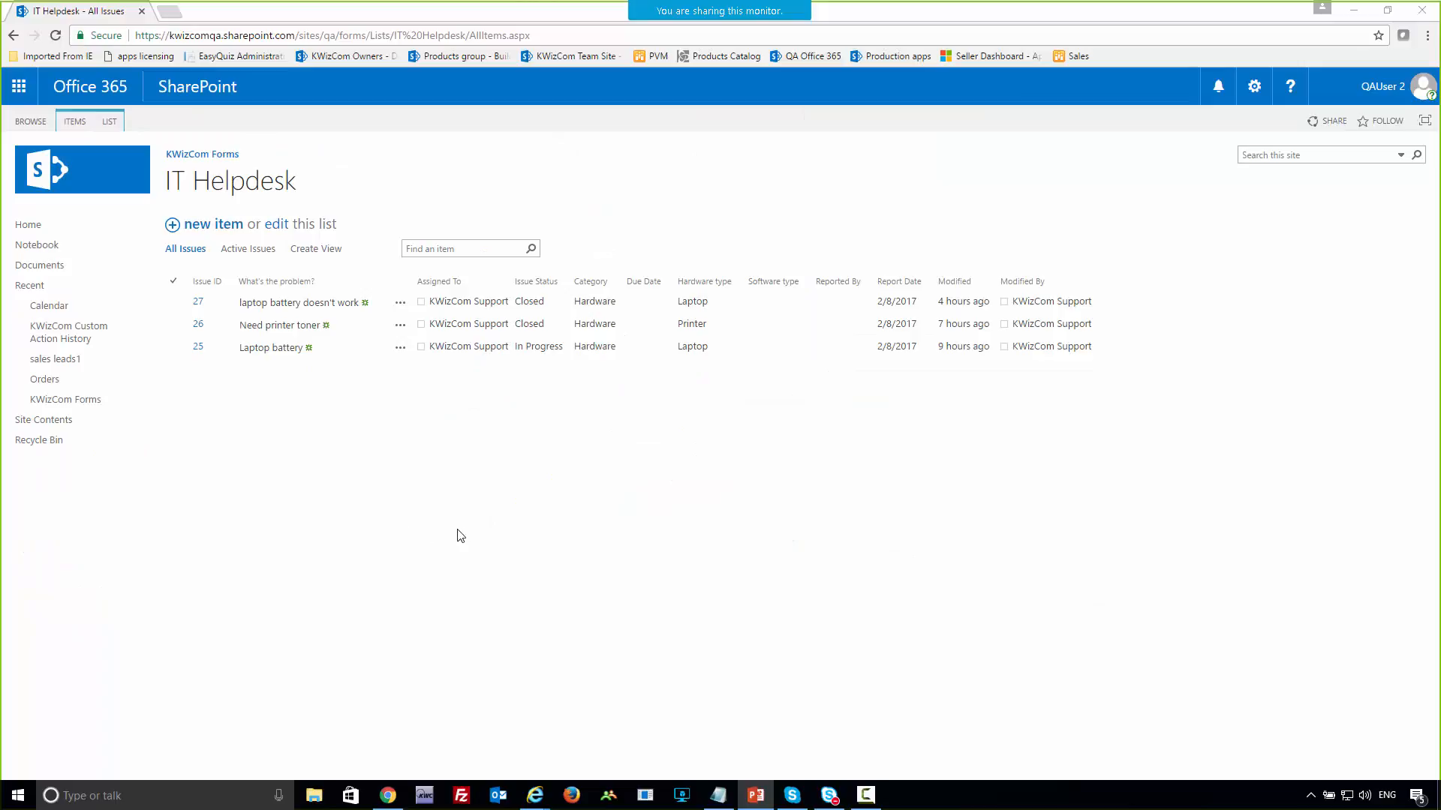
# - Create and save an IT Helpdesk item for the problem "laptop battery doesn't work" with category Hardware and hardware type Laptop
pyautogui.click(213, 229)
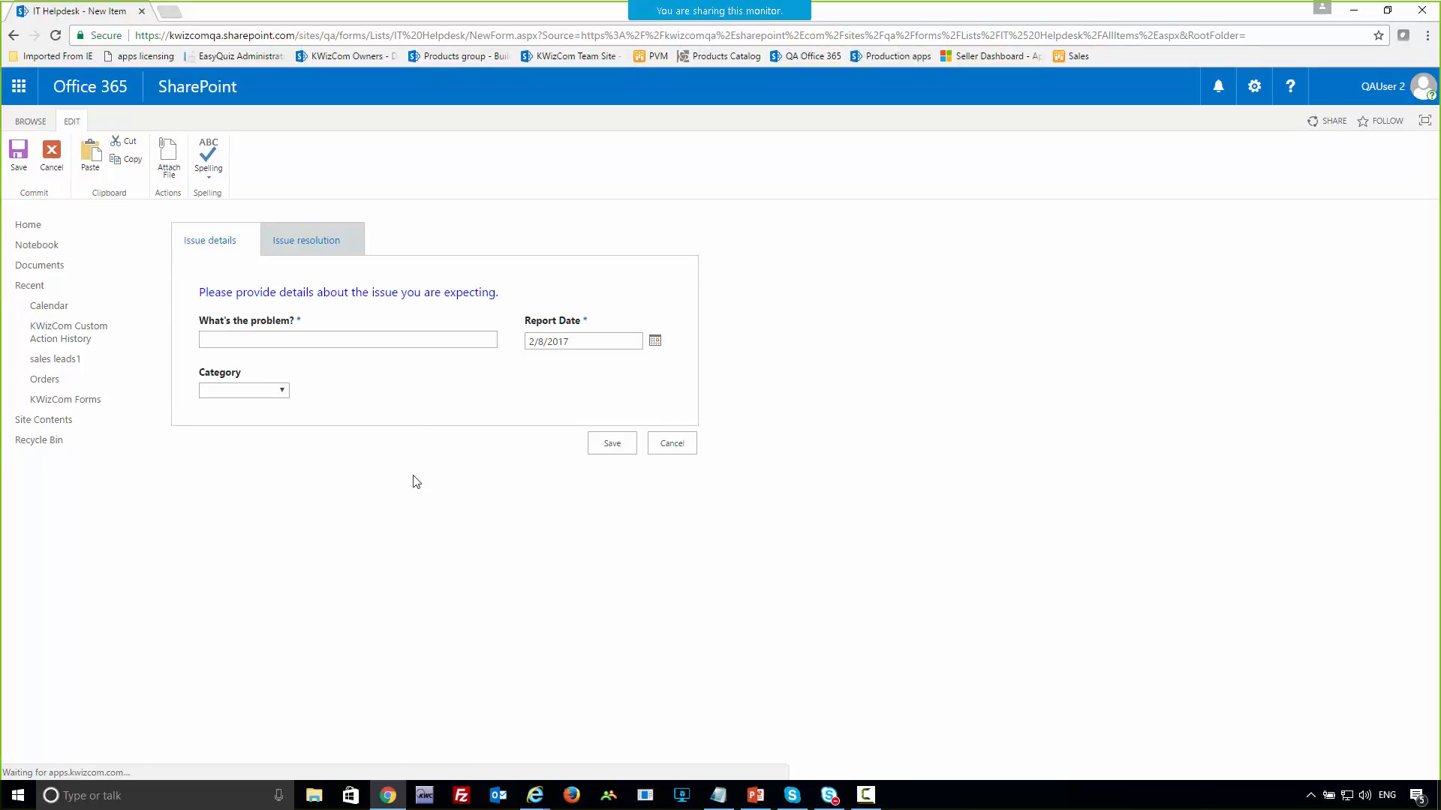
pyautogui.click(301, 340)
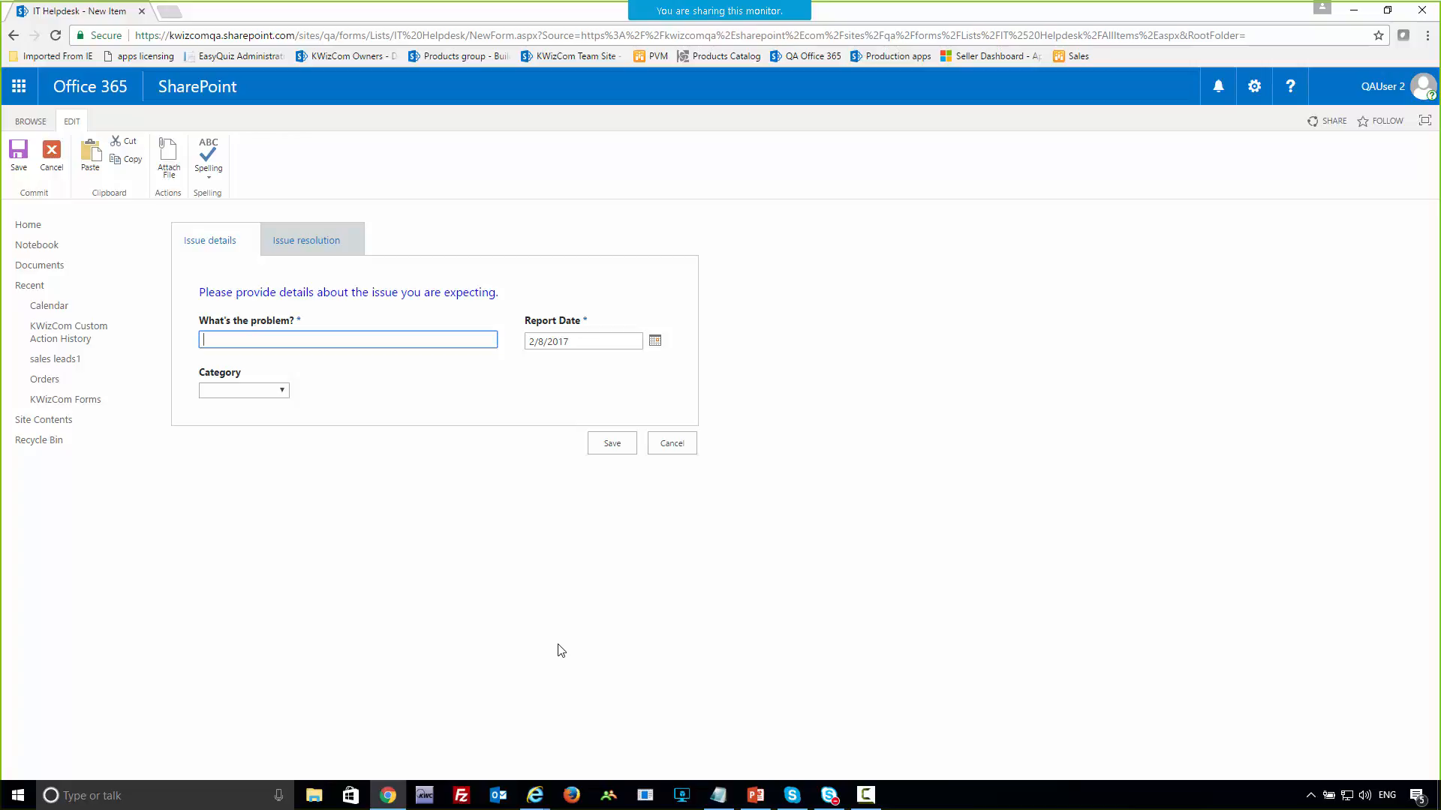
pyautogui.write("laptop battery doesn't work")
pyautogui.click(282, 390)
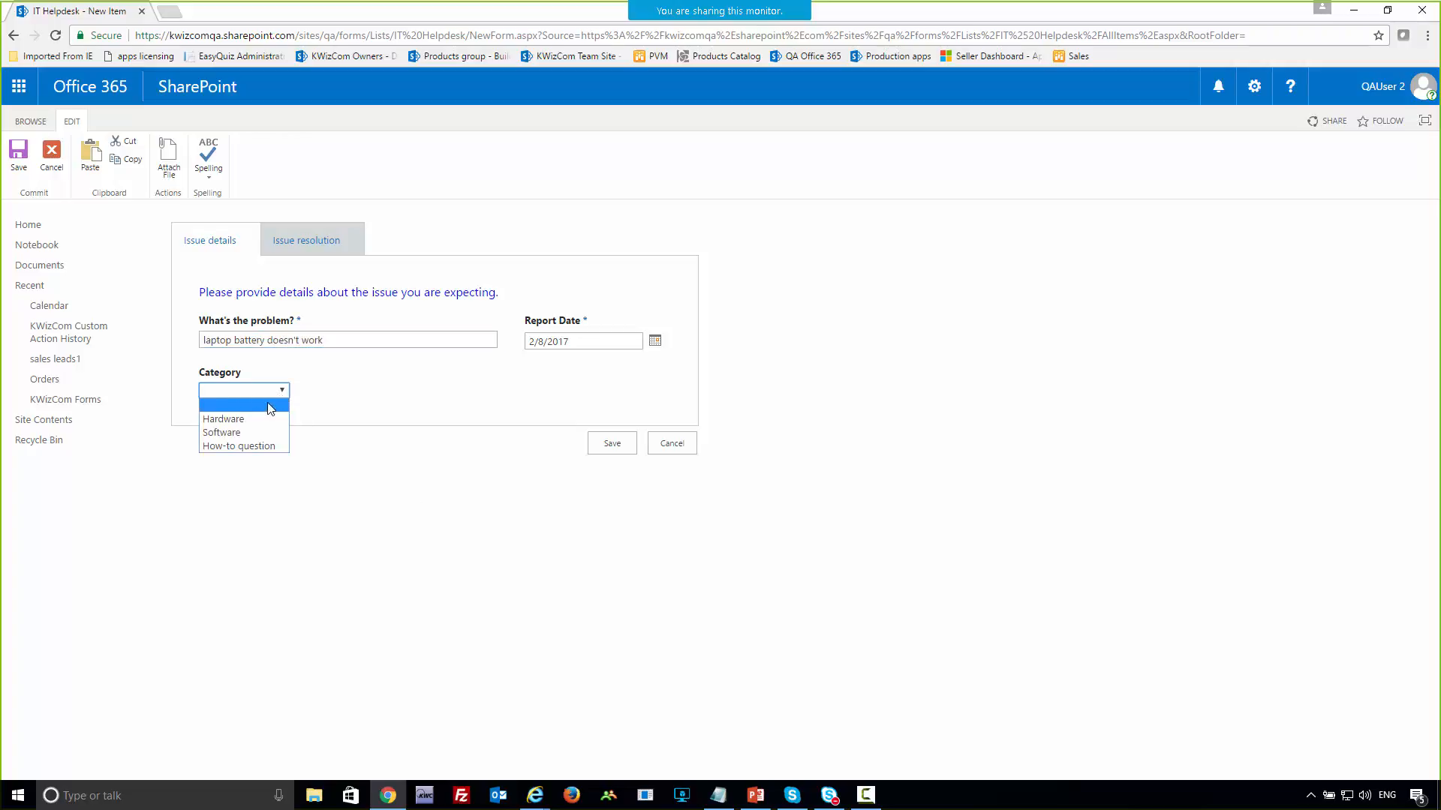
pyautogui.click(235, 422)
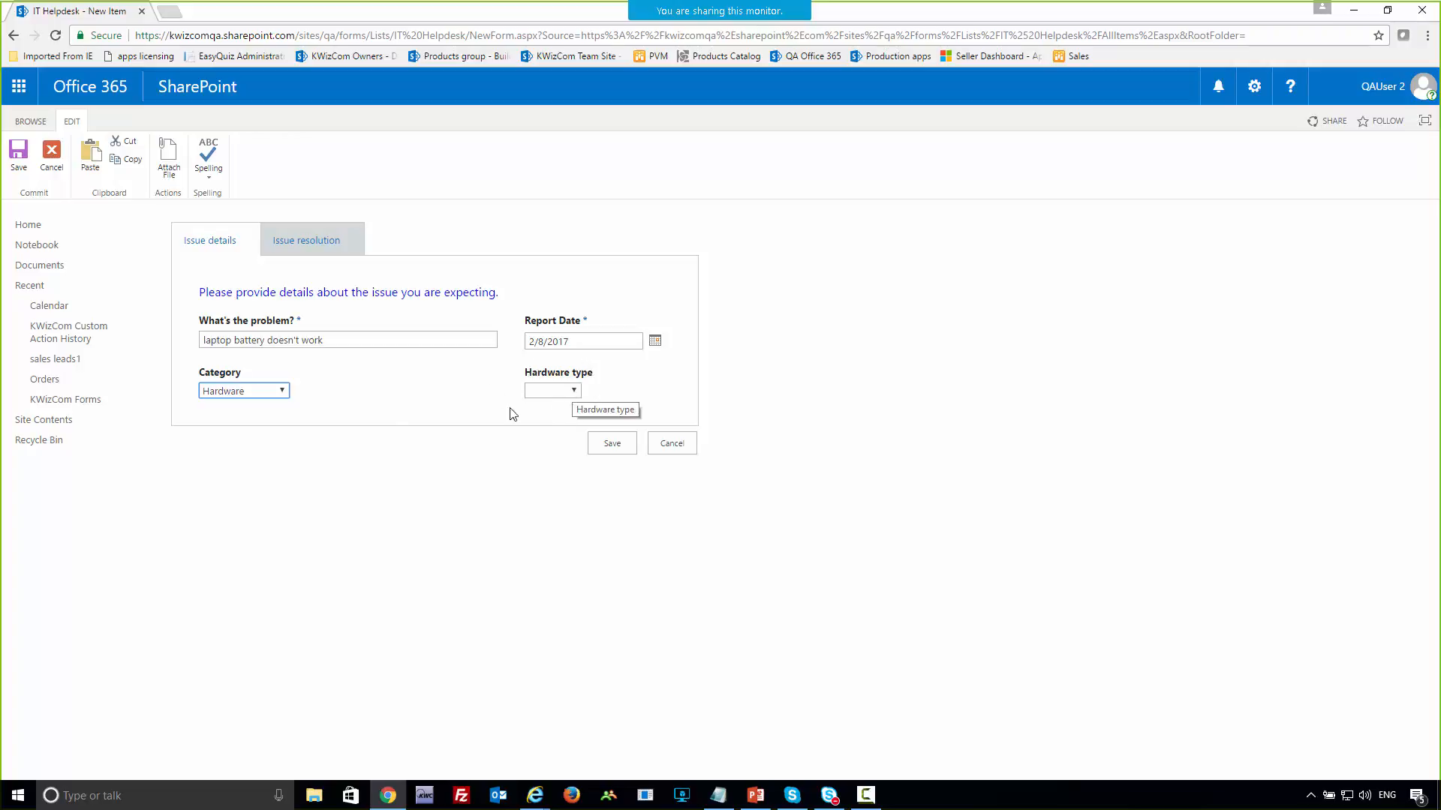
pyautogui.click(569, 391)
pyautogui.click(561, 420)
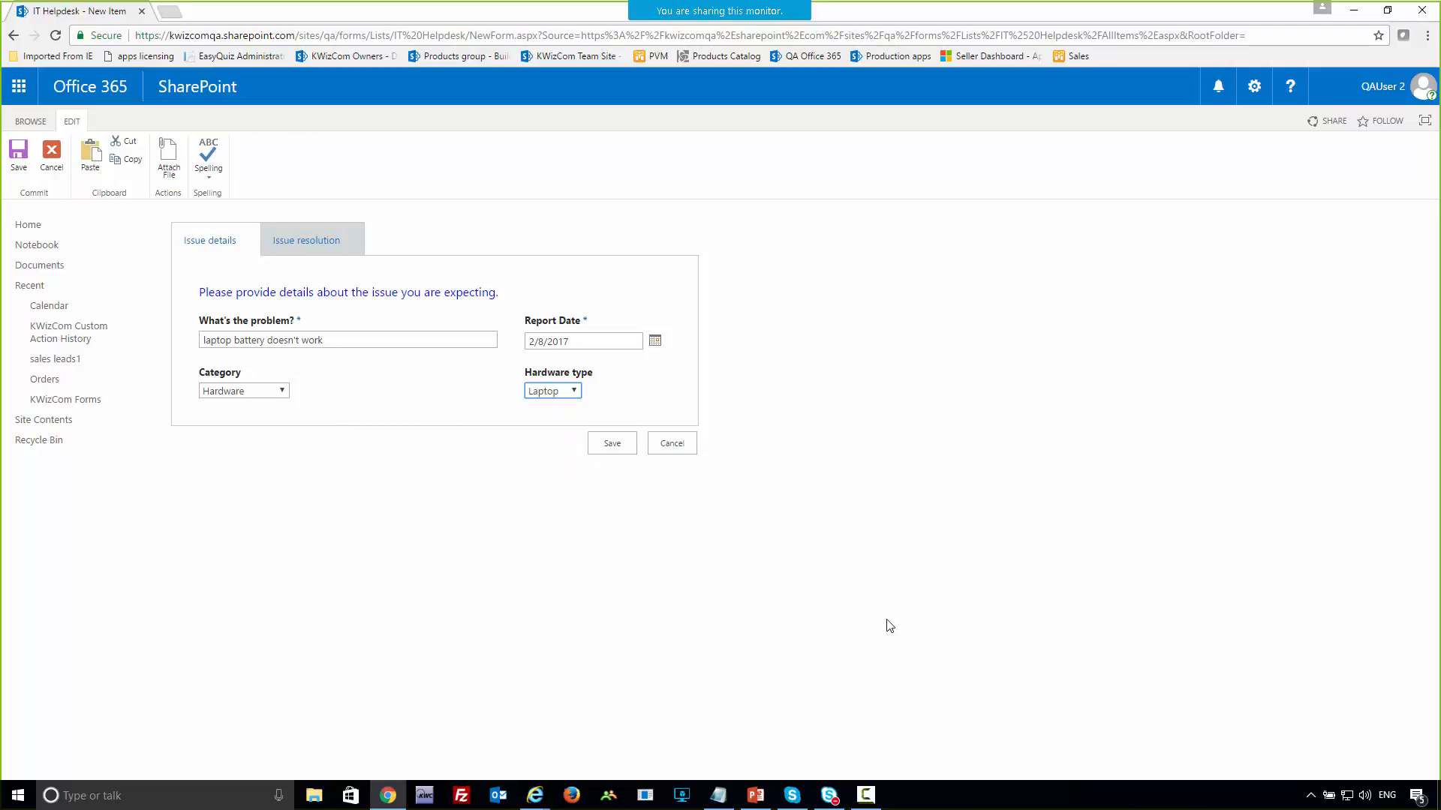
pyautogui.click(609, 447)
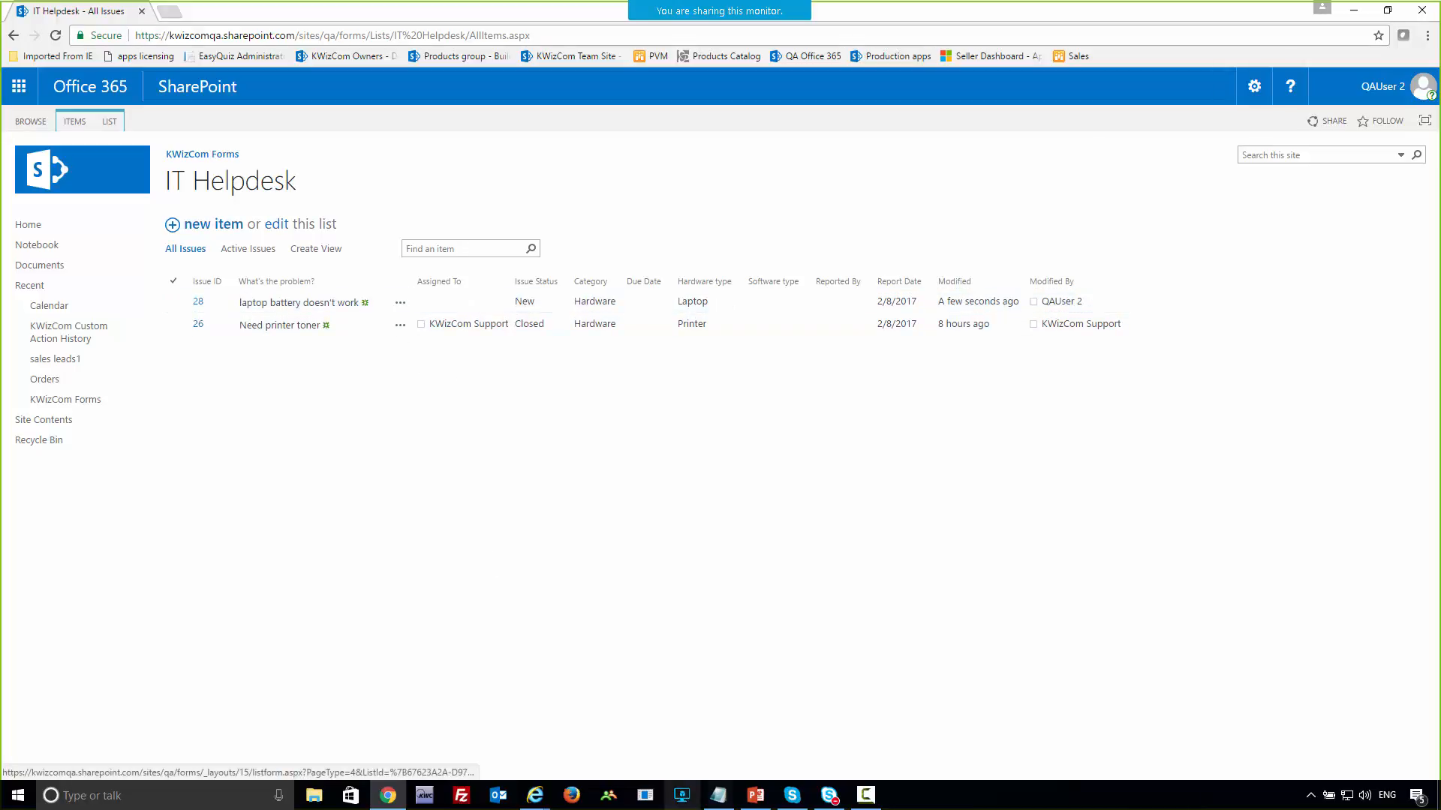
# - Switch to the IT Helpdesk list in Internet Explorer and reload it by opening and cancelling a new item
pyautogui.click(554, 800)
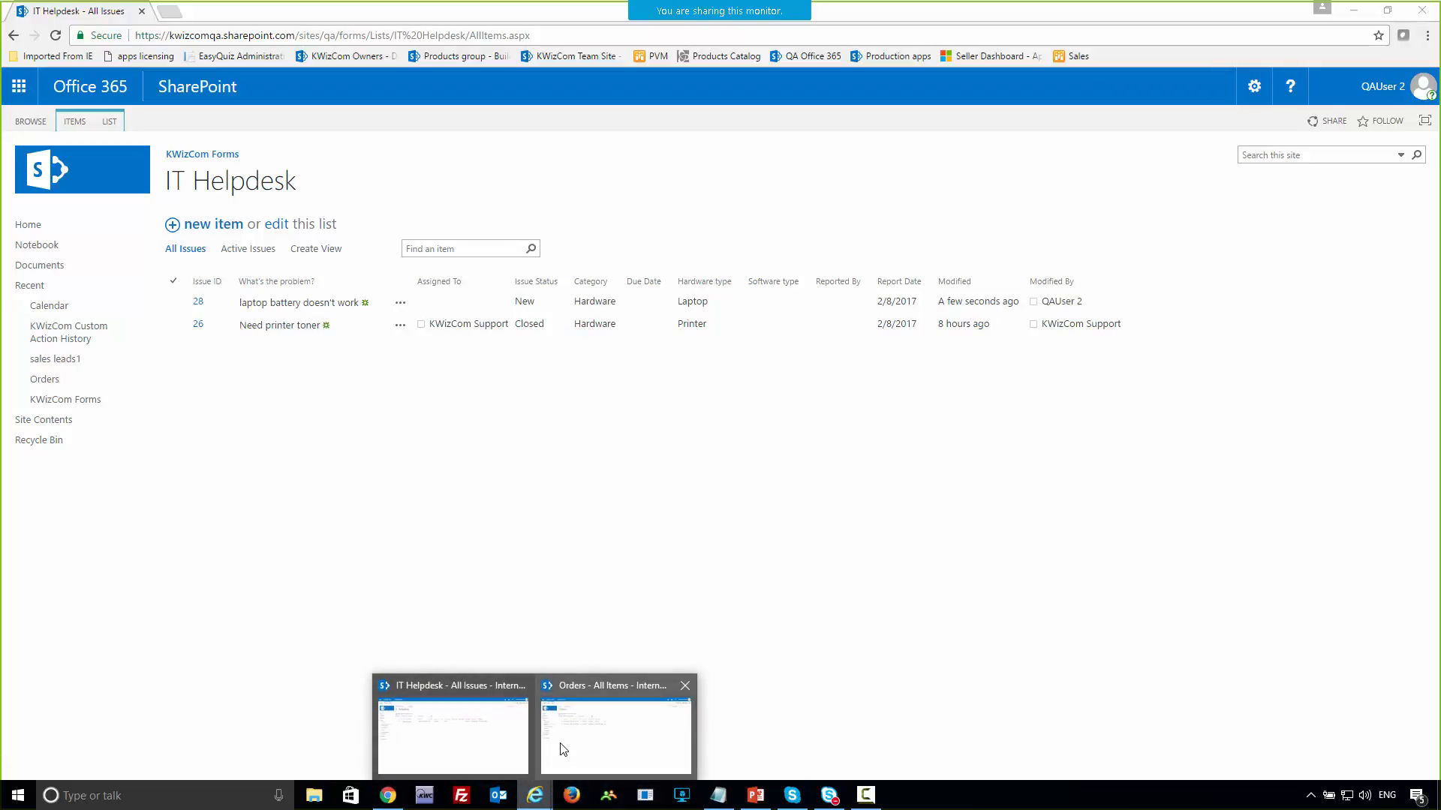
pyautogui.click(516, 743)
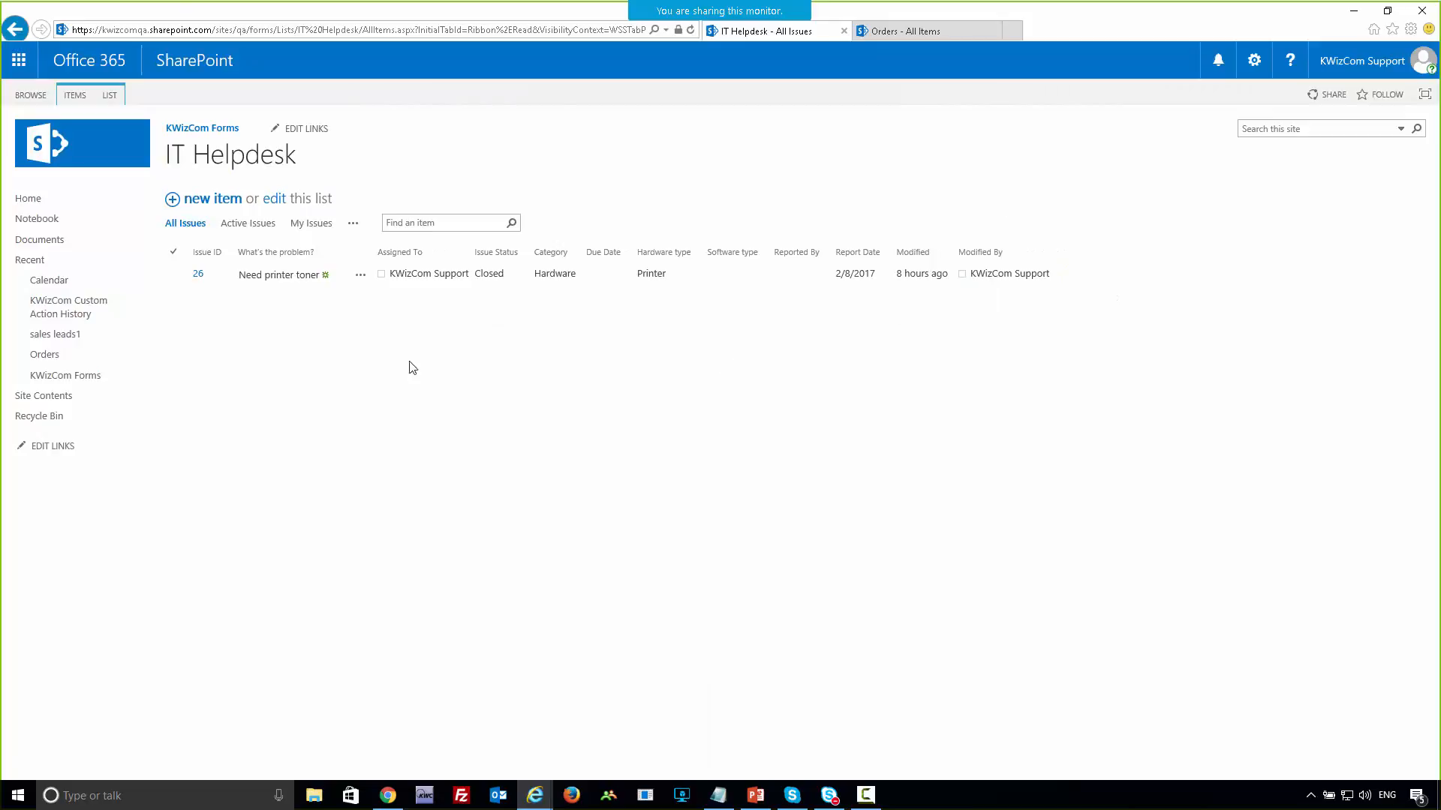
pyautogui.click(212, 199)
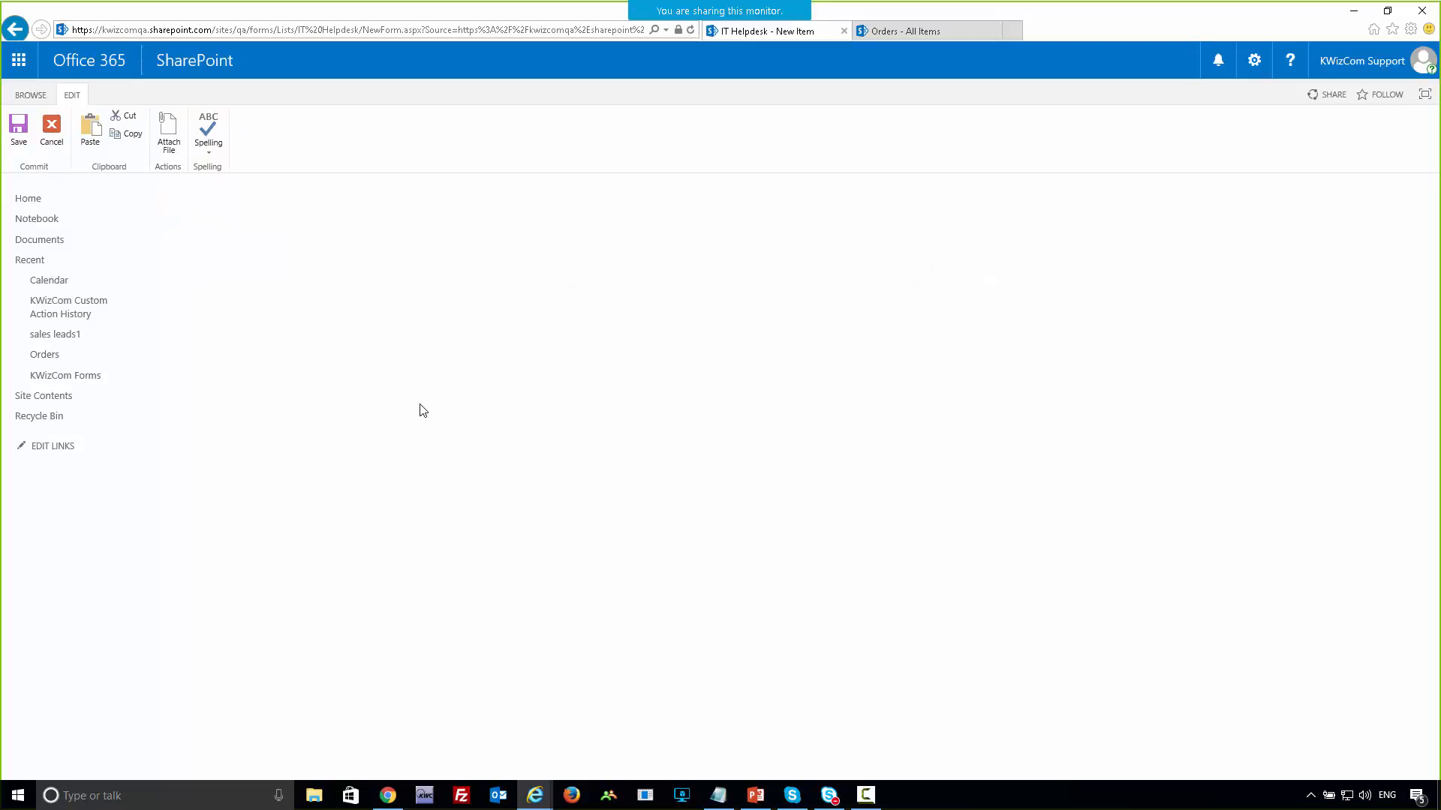
pyautogui.click(686, 418)
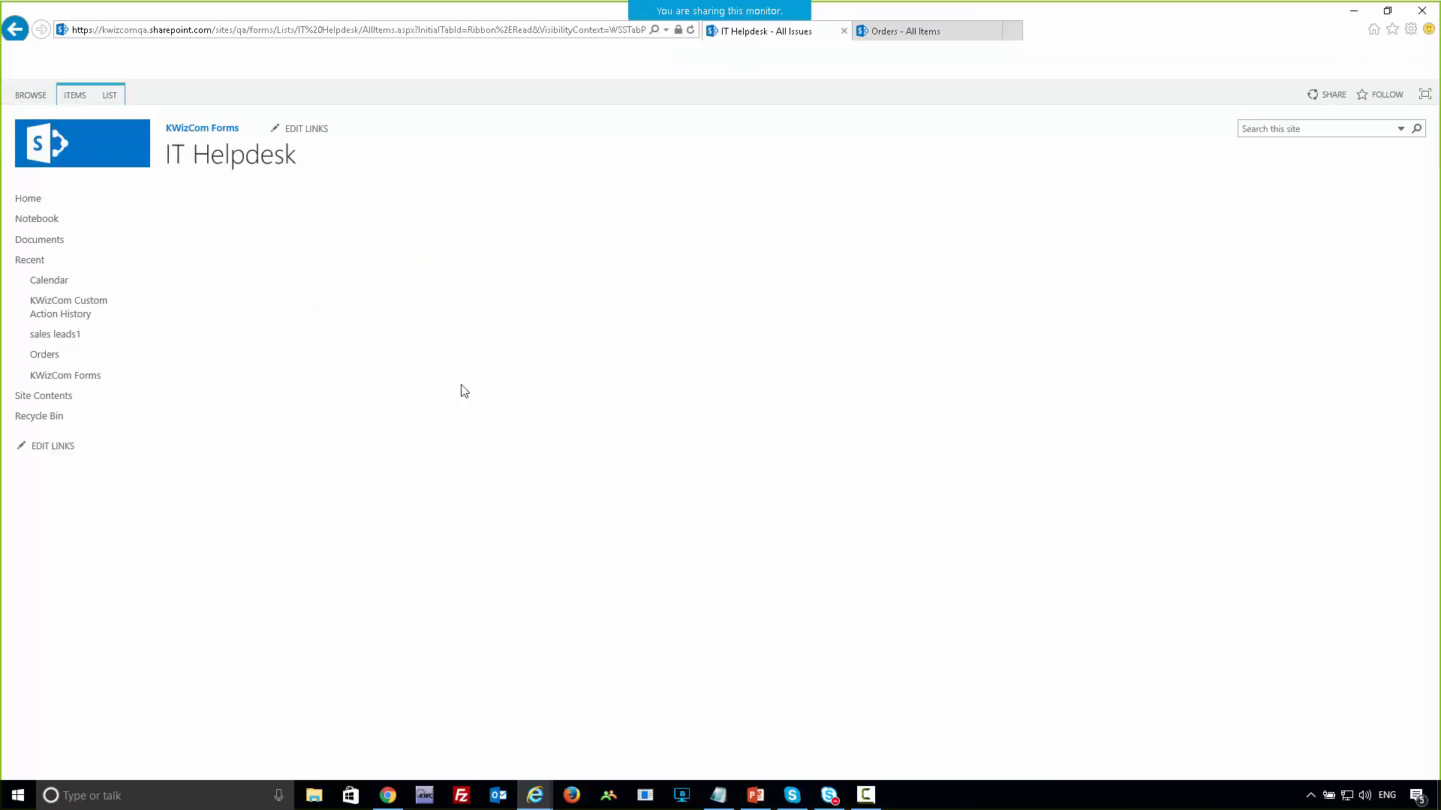
# - Open the "laptop battery doesn't work" issue for editing to view its form, and leave without saving
pyautogui.click(400, 276)
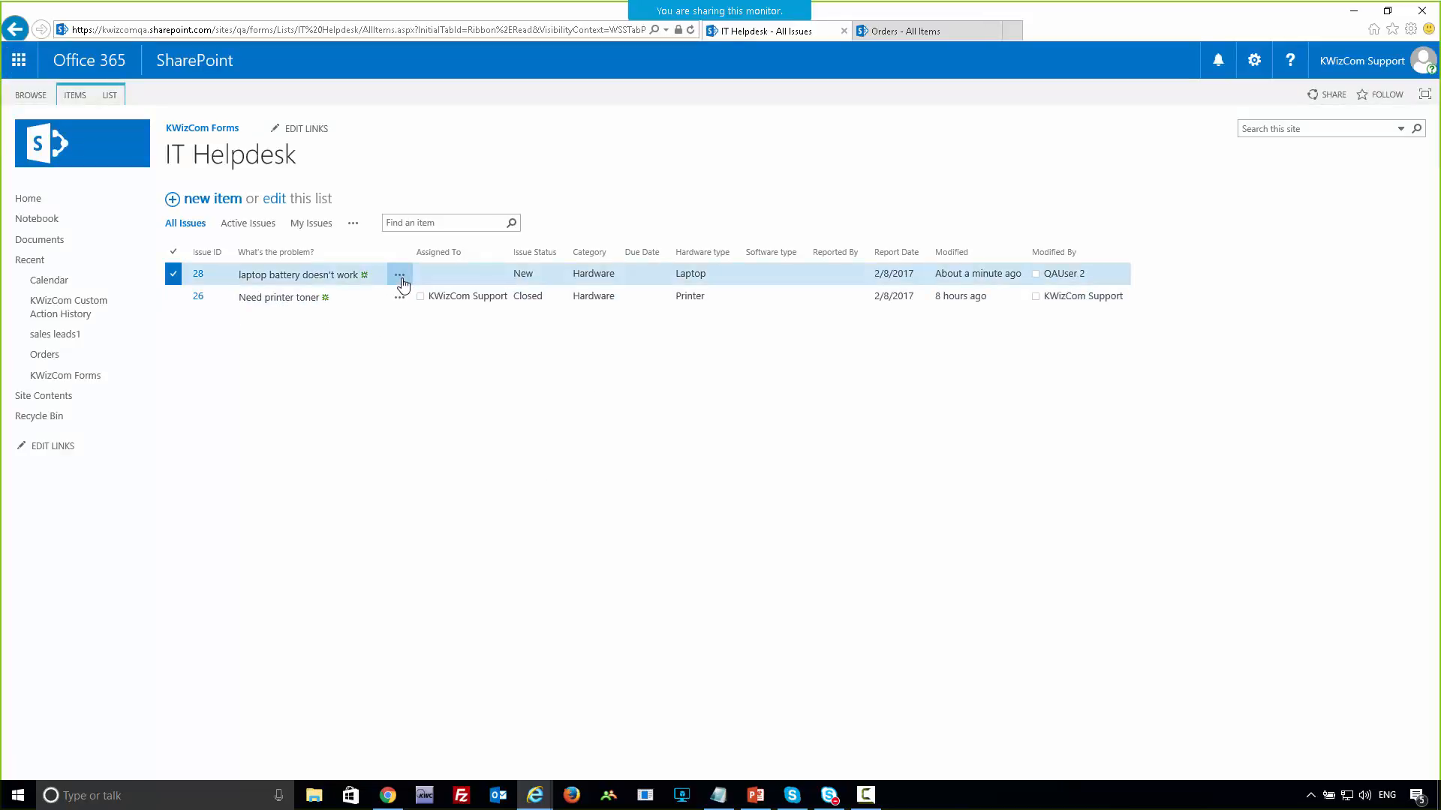
pyautogui.click(417, 323)
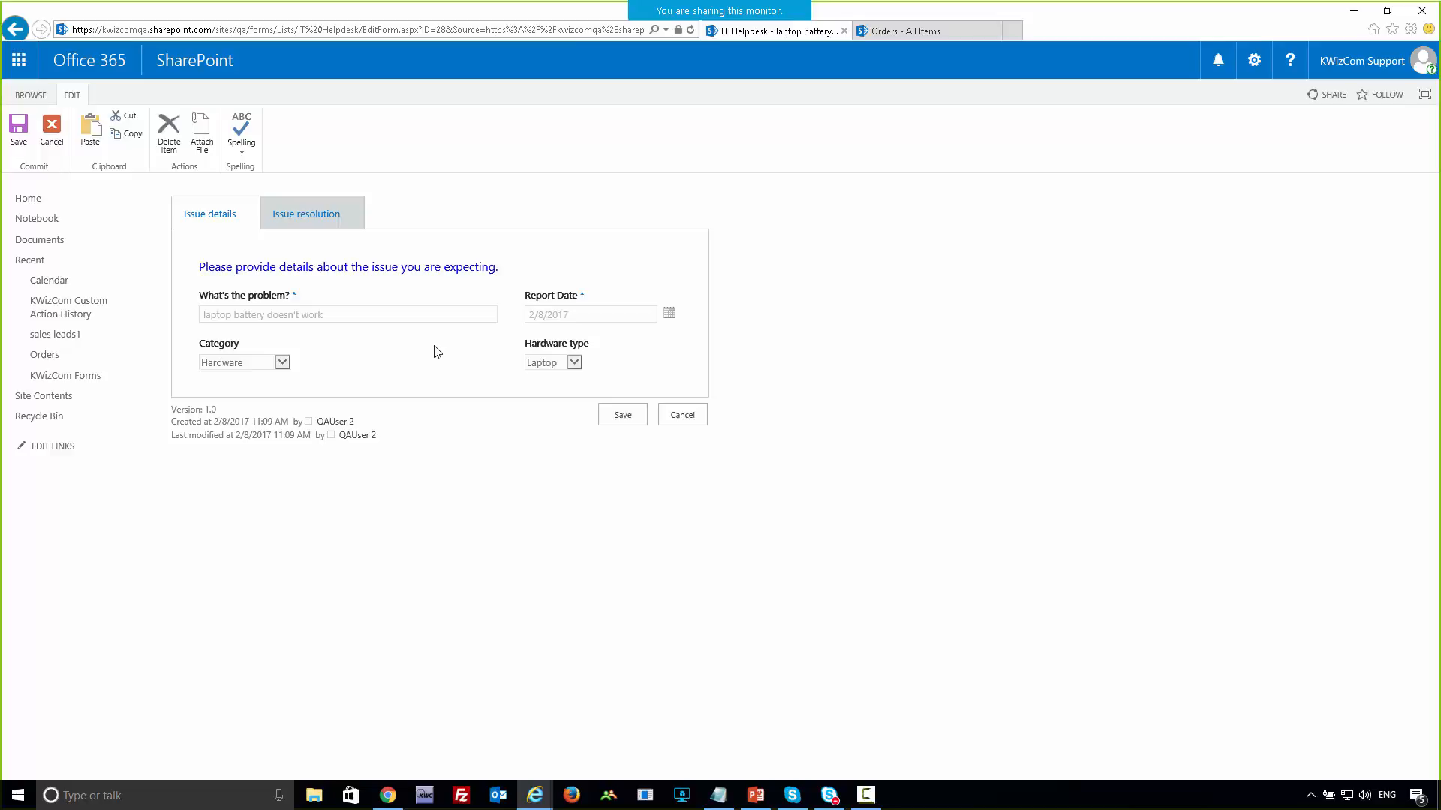
pyautogui.click(672, 416)
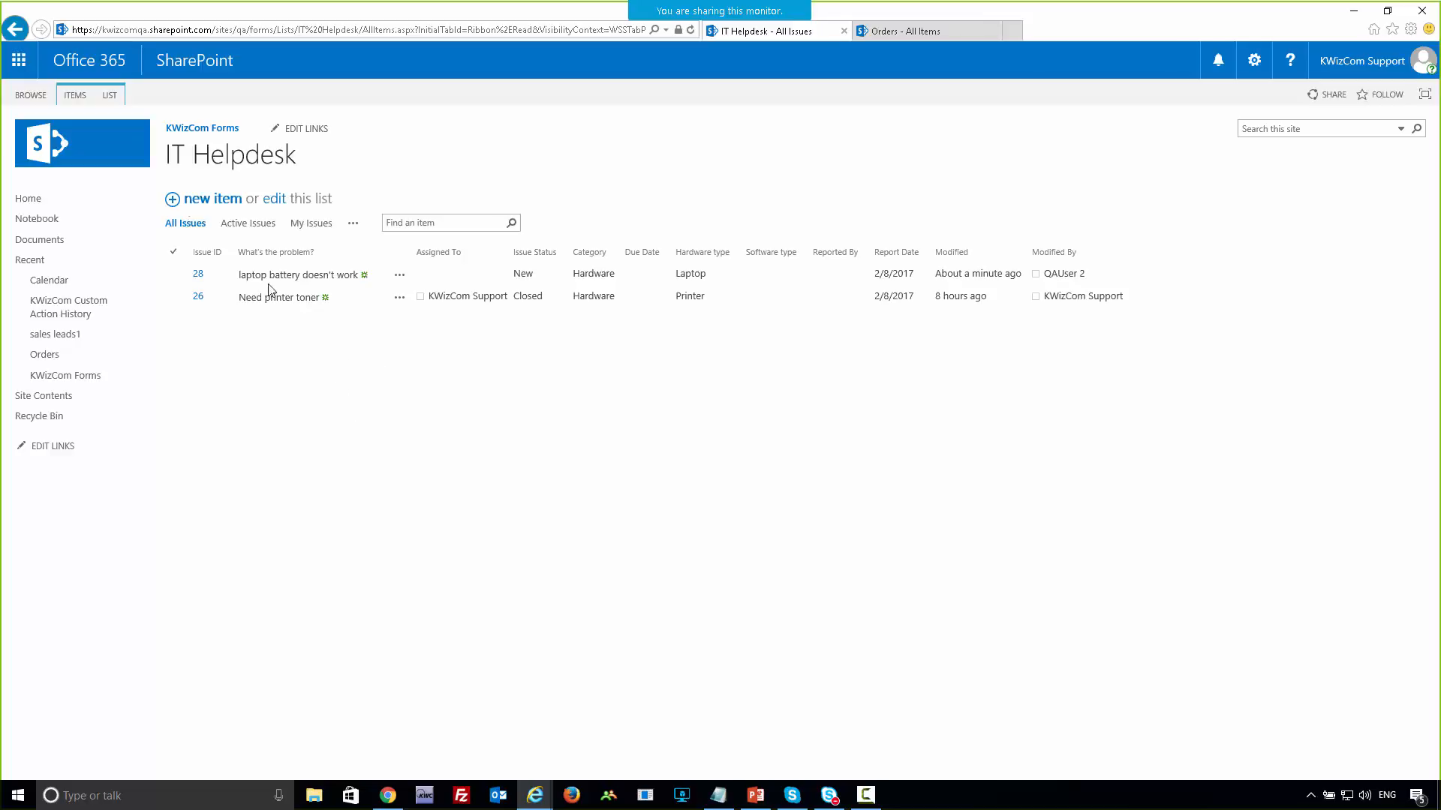
# - Open the Field Groups/Tabs settings in the IT Helpdesk list's KWizCom Forms configuration
pyautogui.click(110, 96)
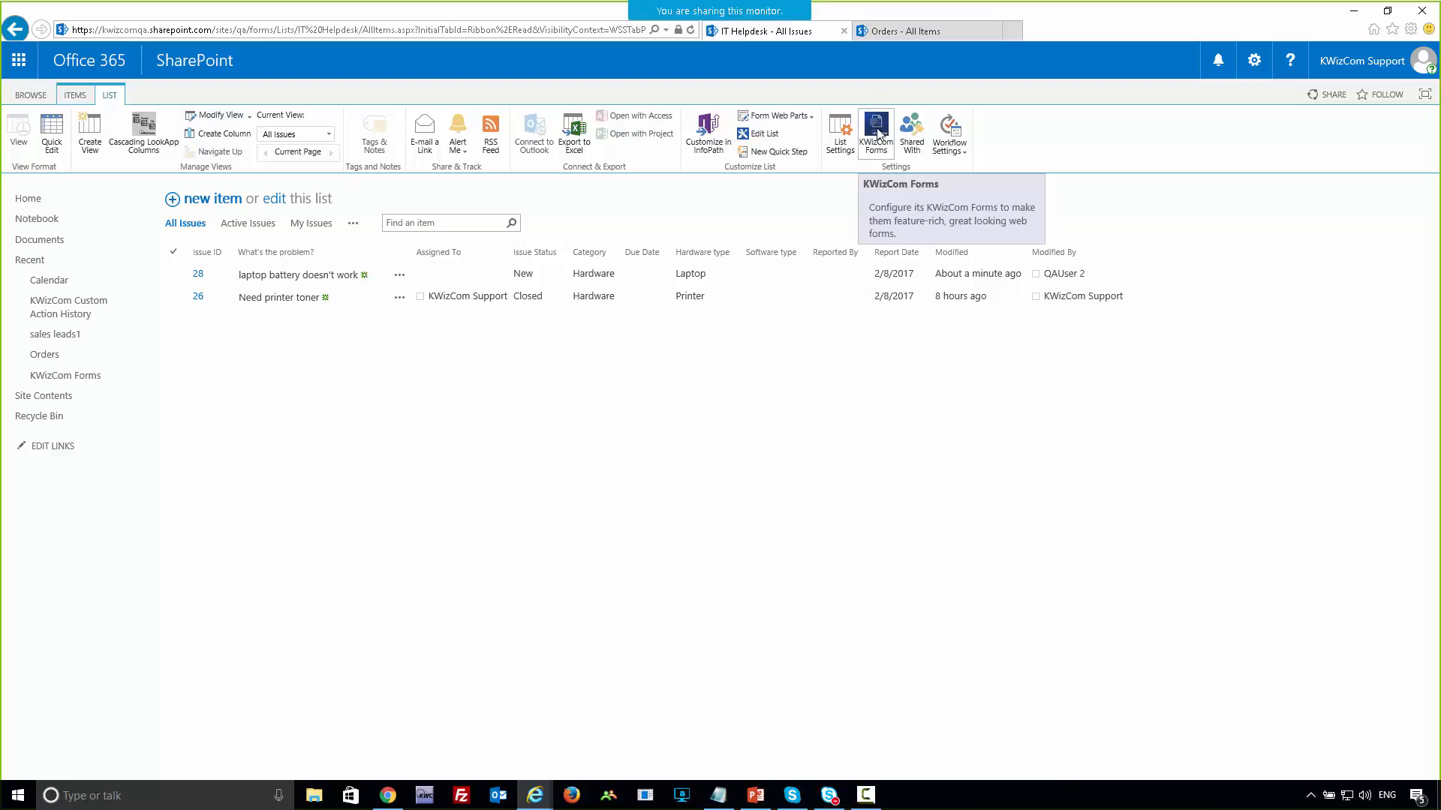
pyautogui.click(876, 132)
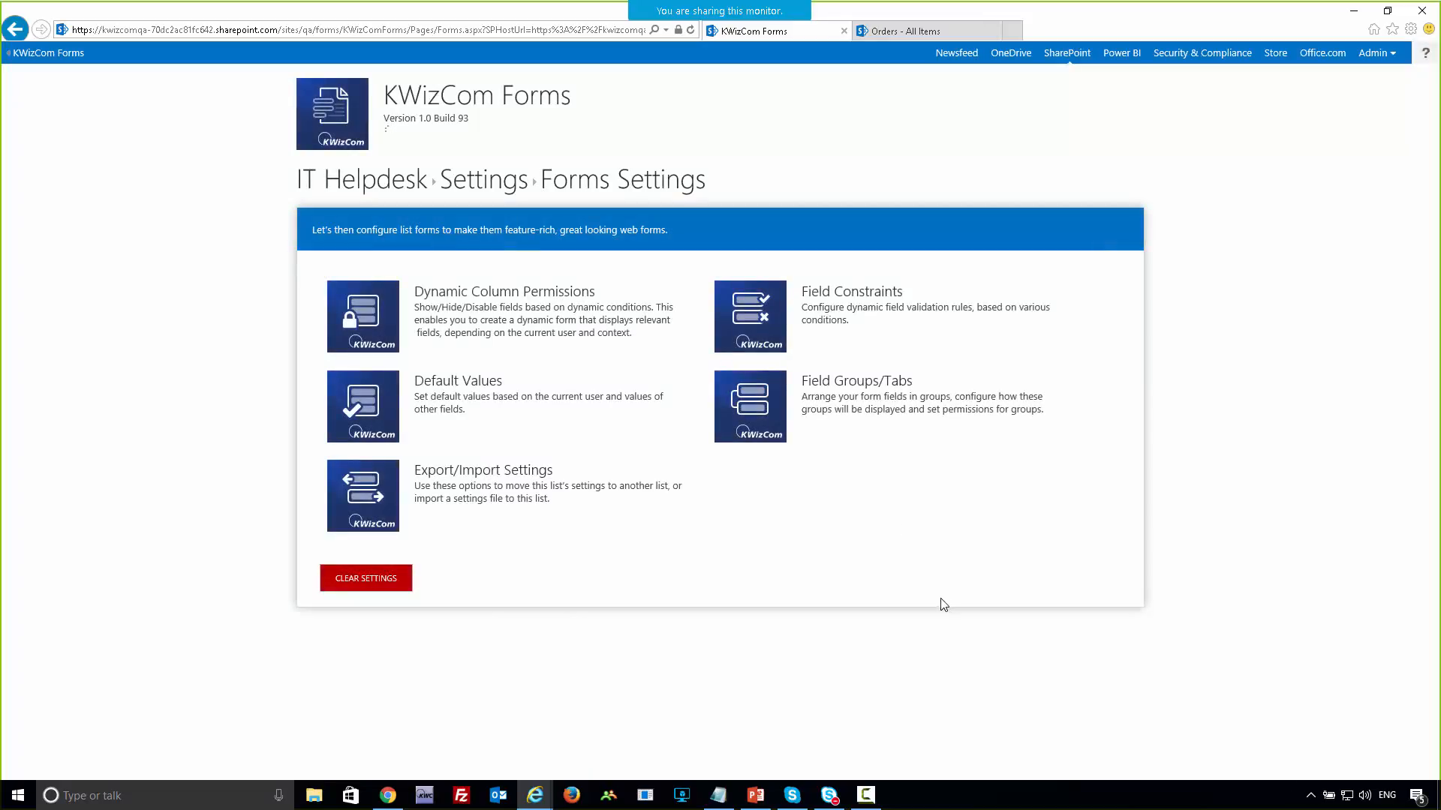
pyautogui.moveTo(795, 383); pyautogui.dragTo(908, 385)
pyautogui.click(926, 380)
pyautogui.click(735, 412)
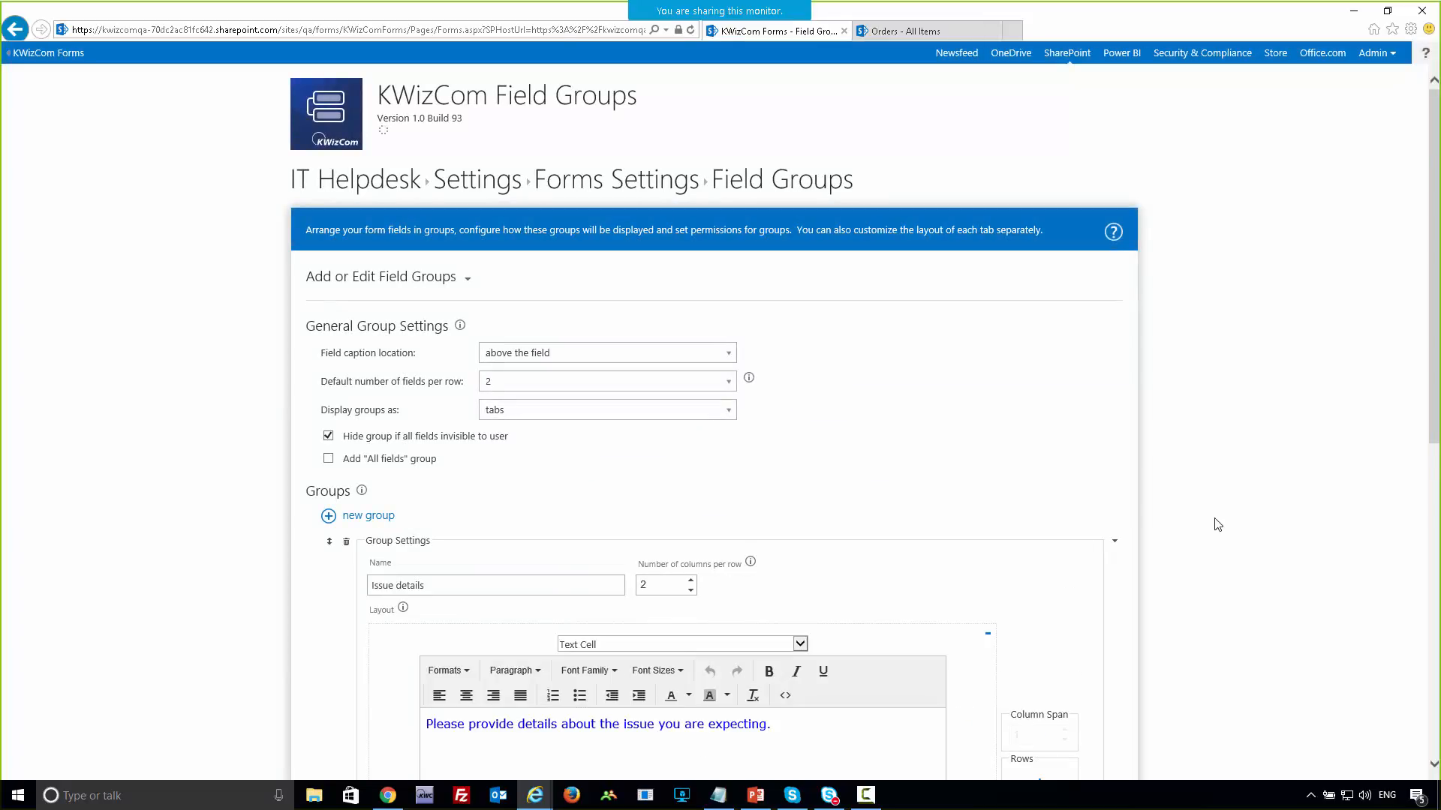
# - Add a condition to the Issue resolution group that Assigned To current value is equal to [Me], and save the group settings
pyautogui.scroll(-3, 1217, 525)
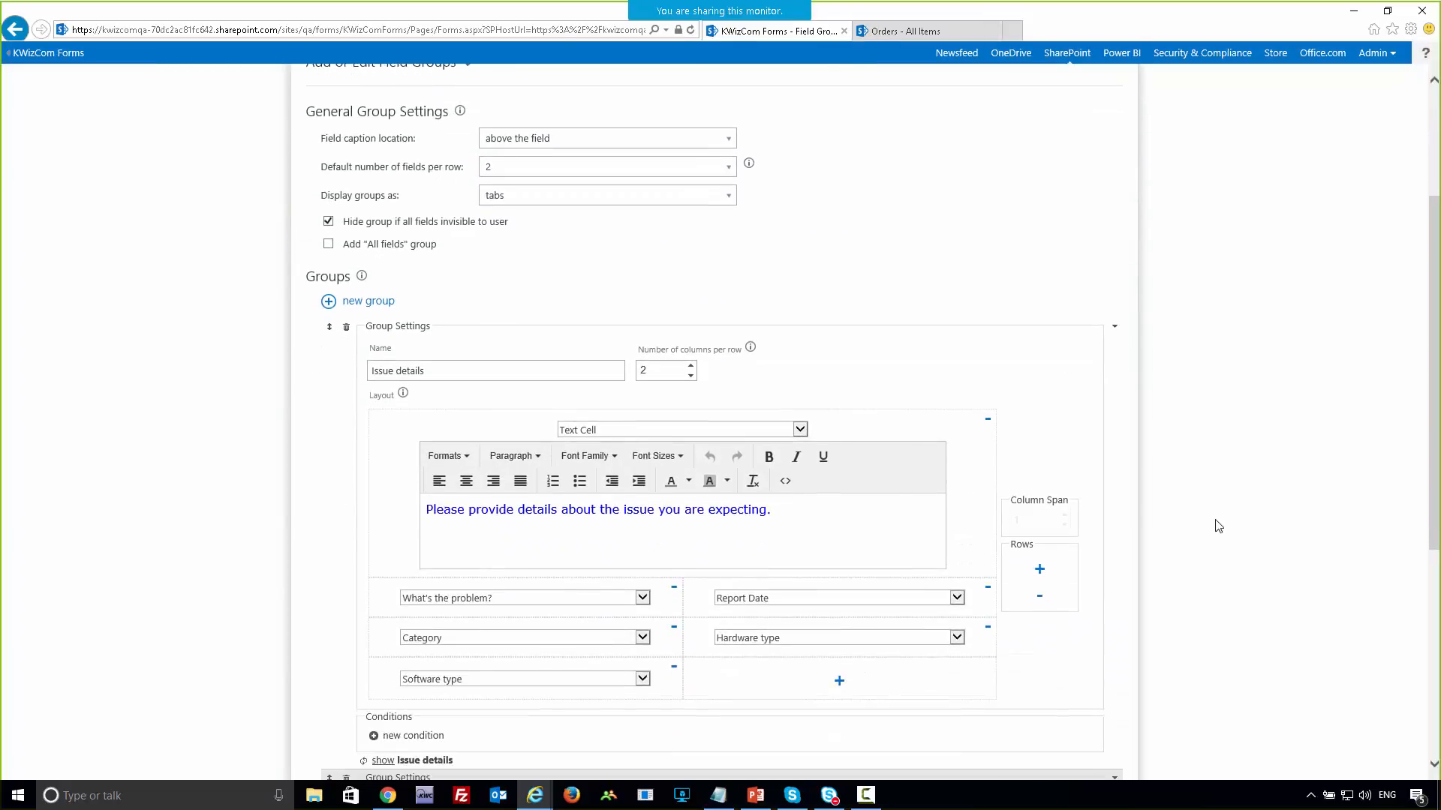
pyautogui.scroll(-2, 1217, 524)
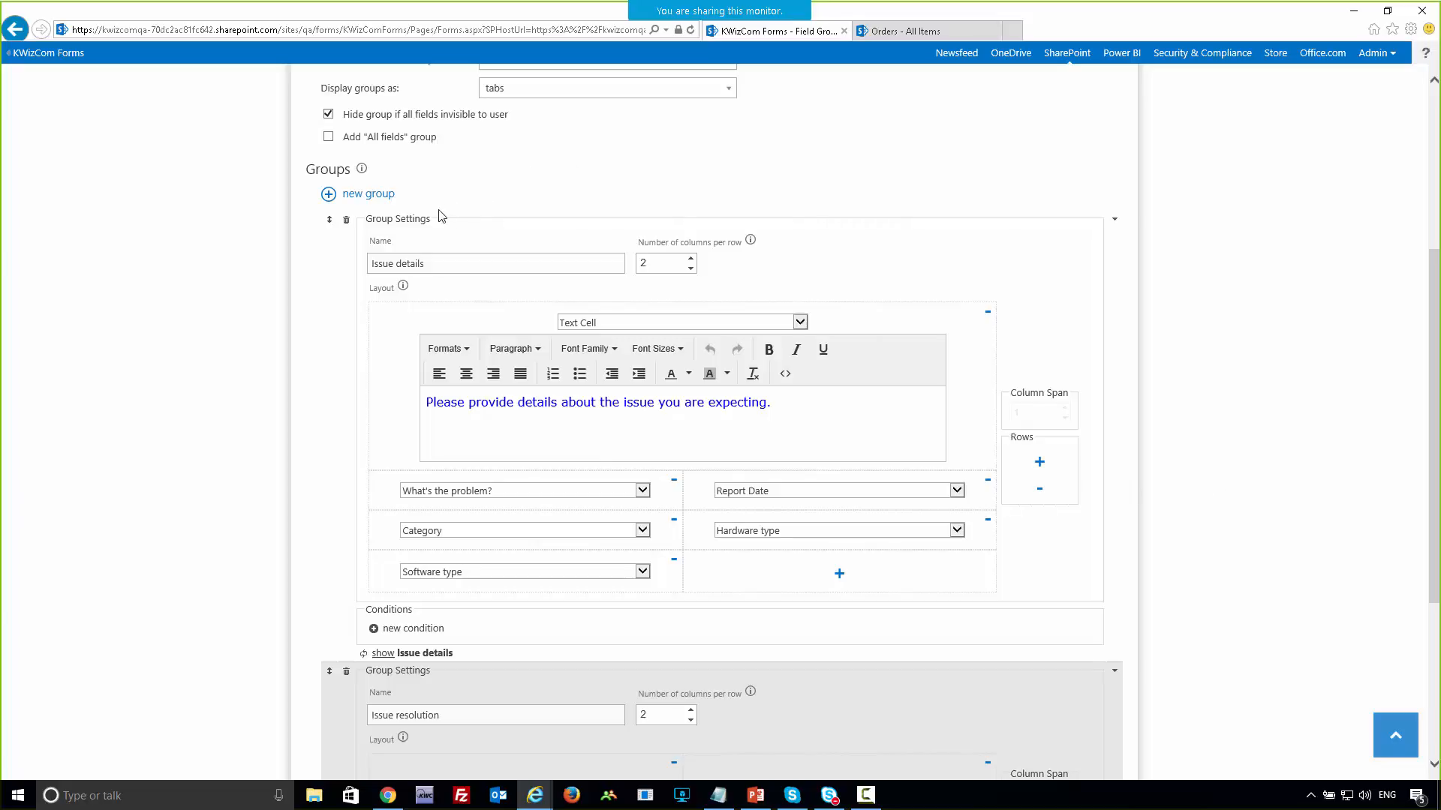
pyautogui.moveTo(425, 265); pyautogui.dragTo(371, 265)
pyautogui.scroll(-4, 283, 312)
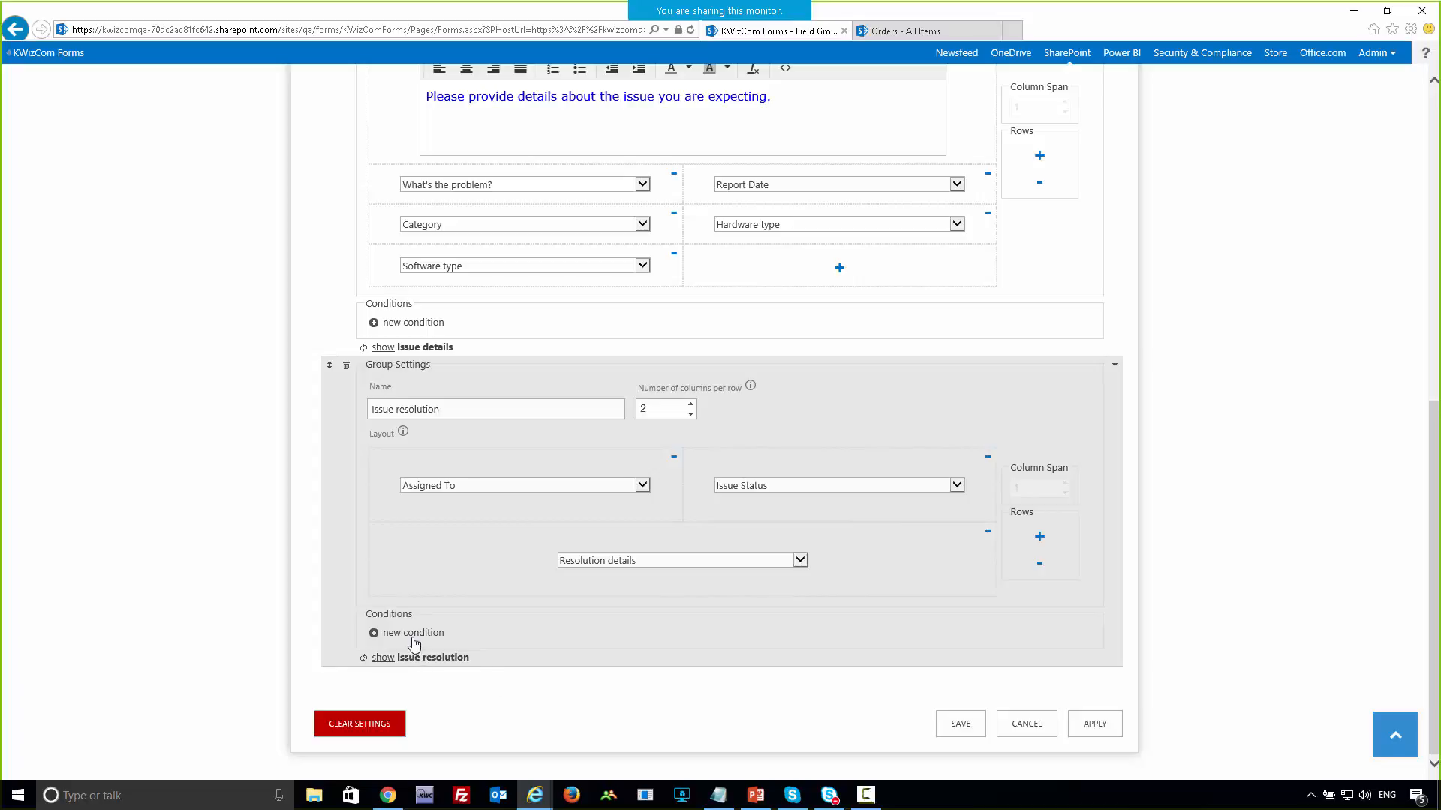
pyautogui.moveTo(413, 614); pyautogui.dragTo(366, 613)
pyautogui.click(419, 636)
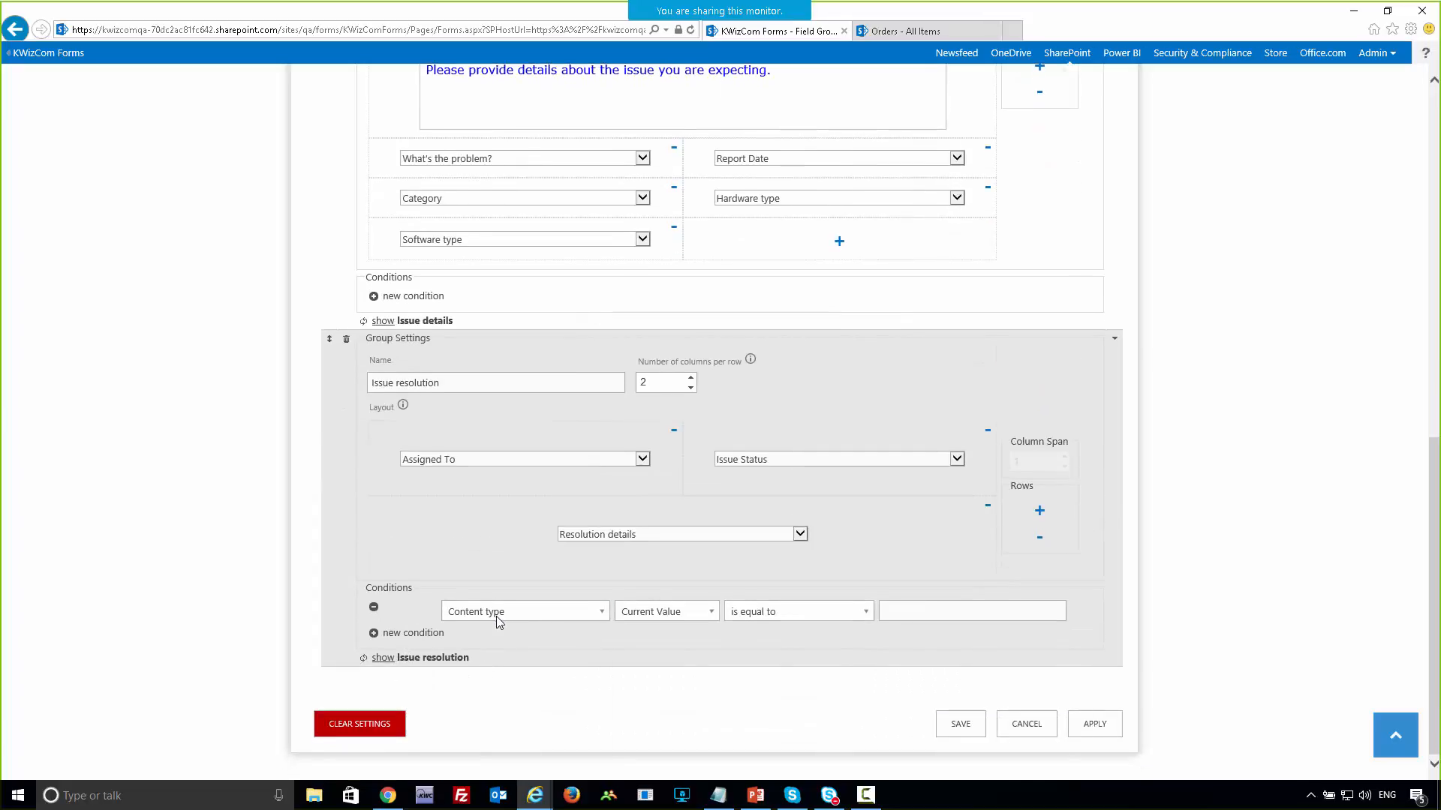
pyautogui.click(497, 611)
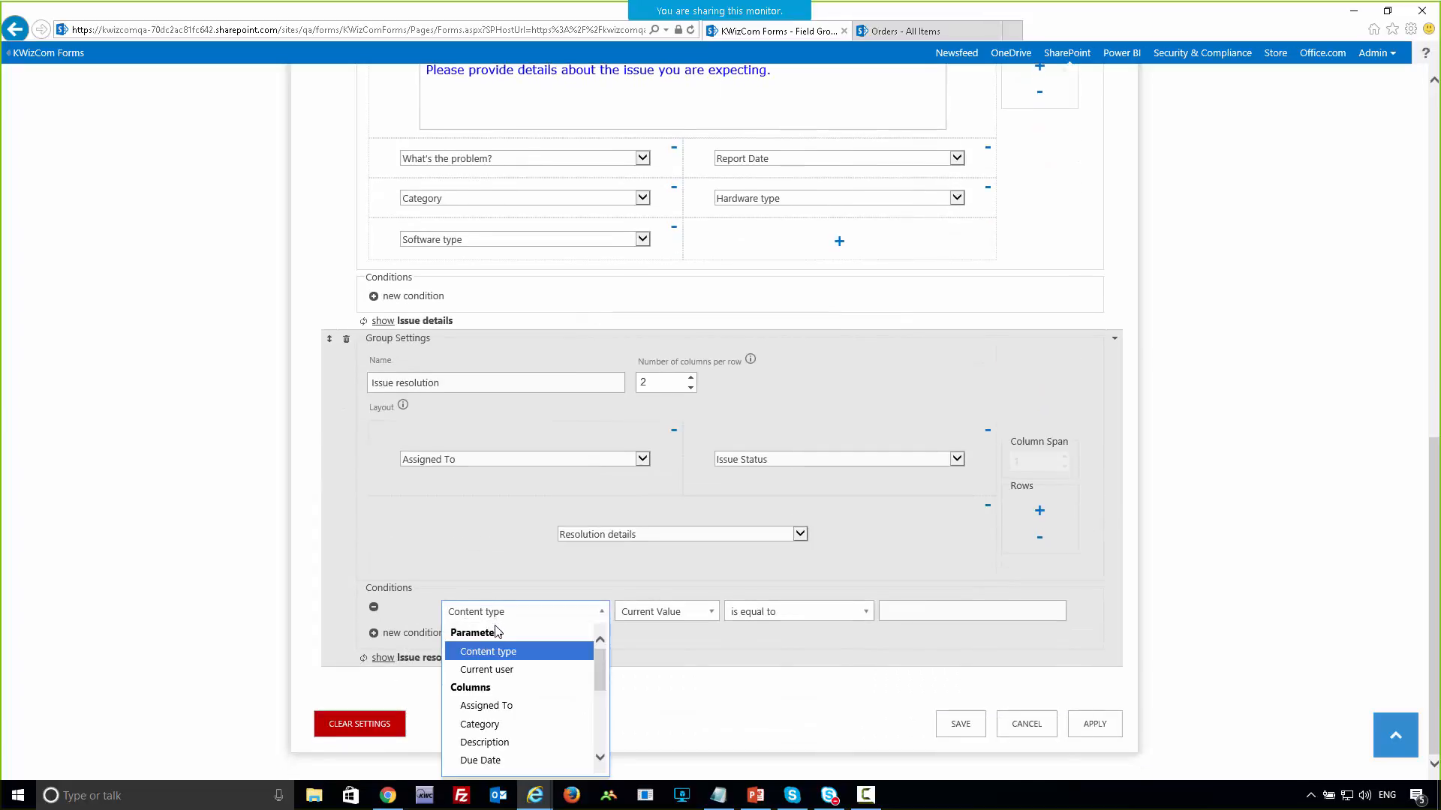
pyautogui.click(497, 706)
pyautogui.click(906, 612)
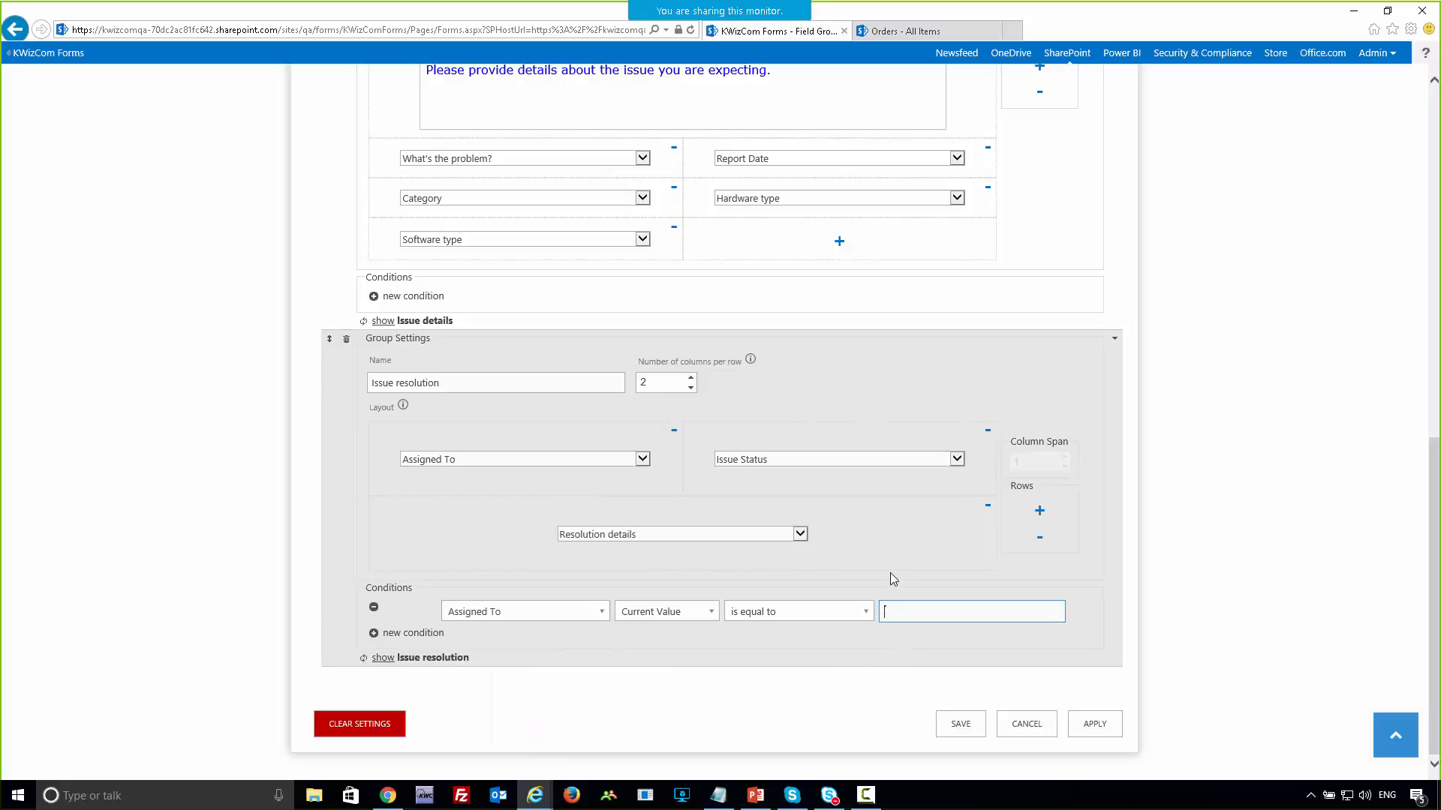
pyautogui.write('[Me]')
pyautogui.click(961, 724)
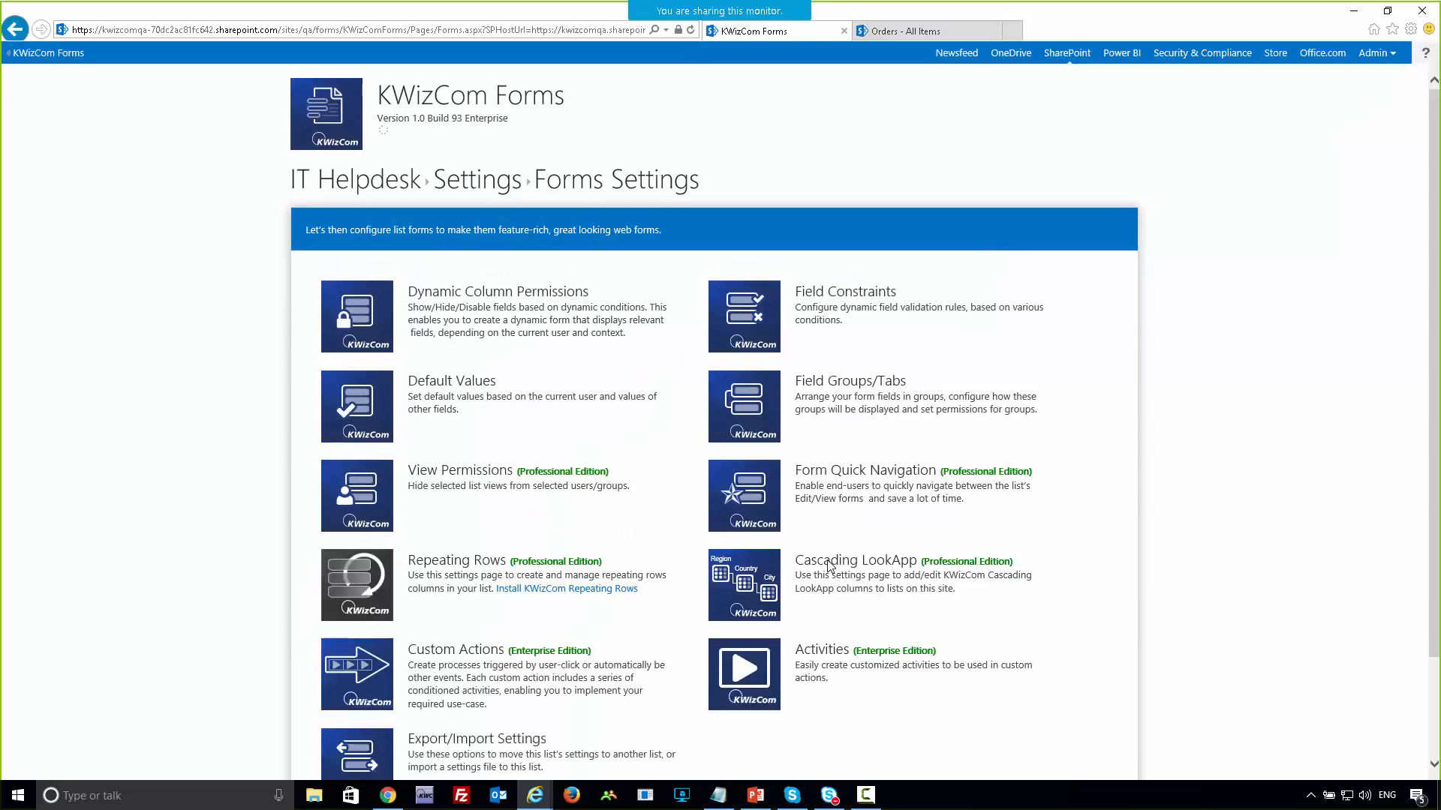
# - Create a new activity of type Update Item in the IT Helpdesk list's Activities settings
pyautogui.scroll(-2, 829, 563)
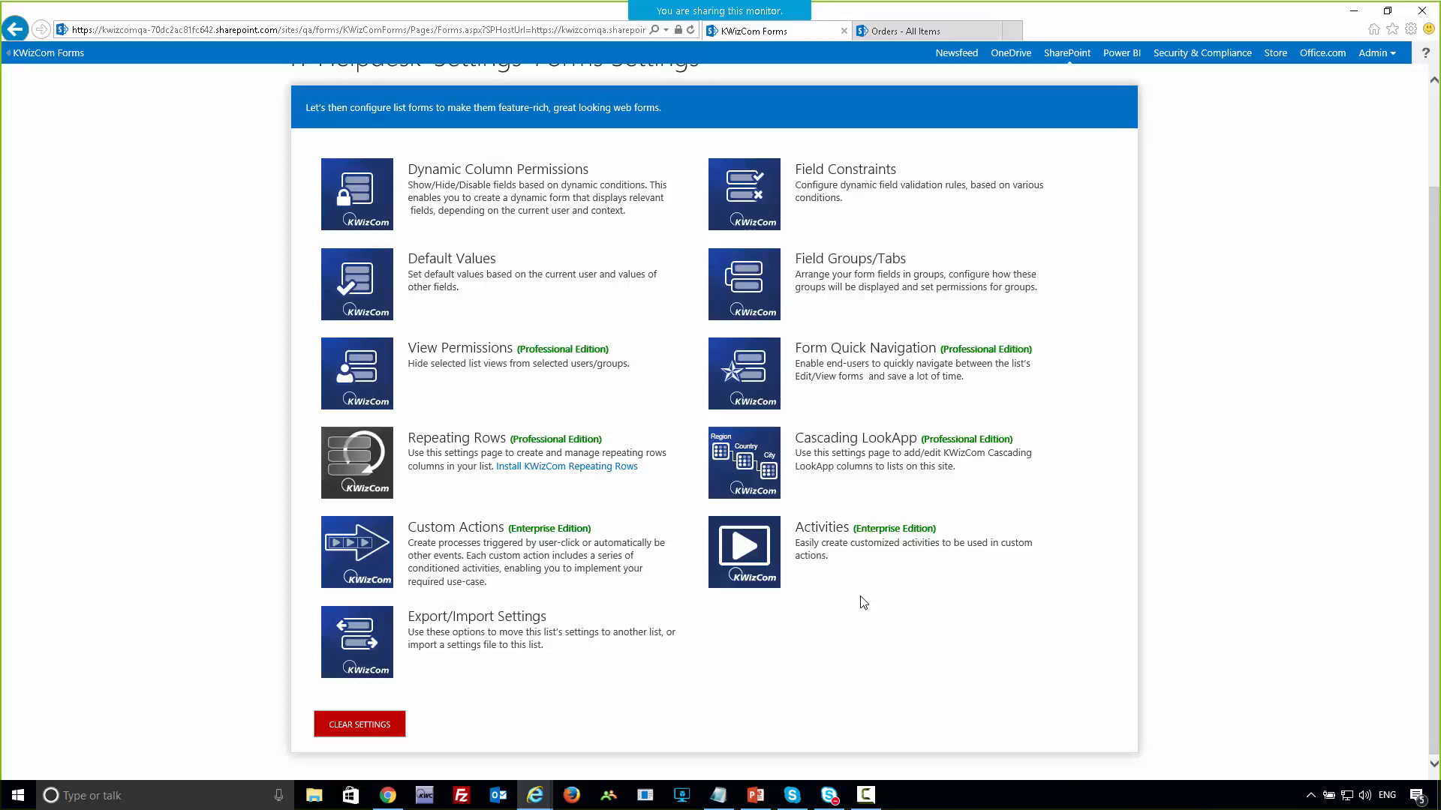
pyautogui.click(754, 550)
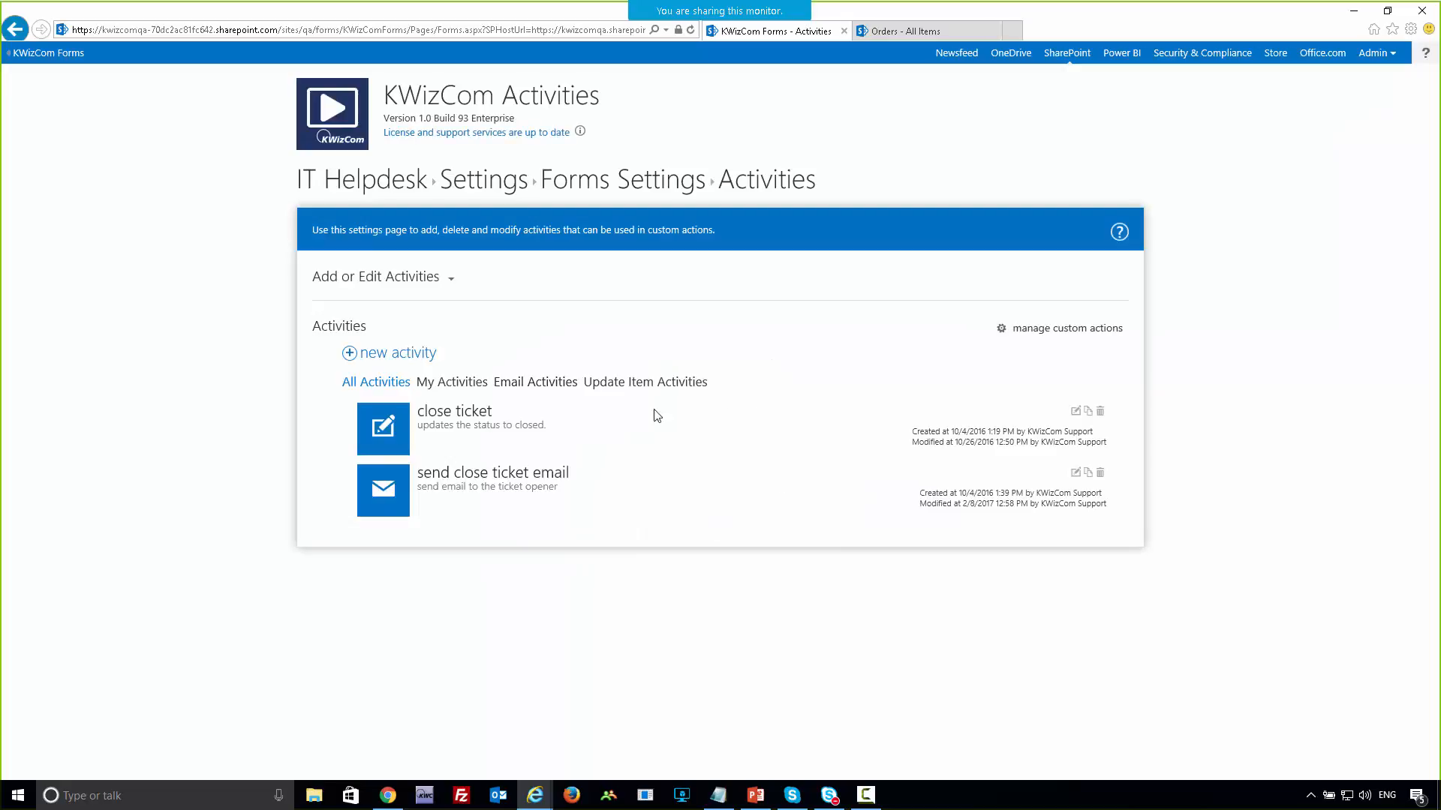
pyautogui.click(382, 363)
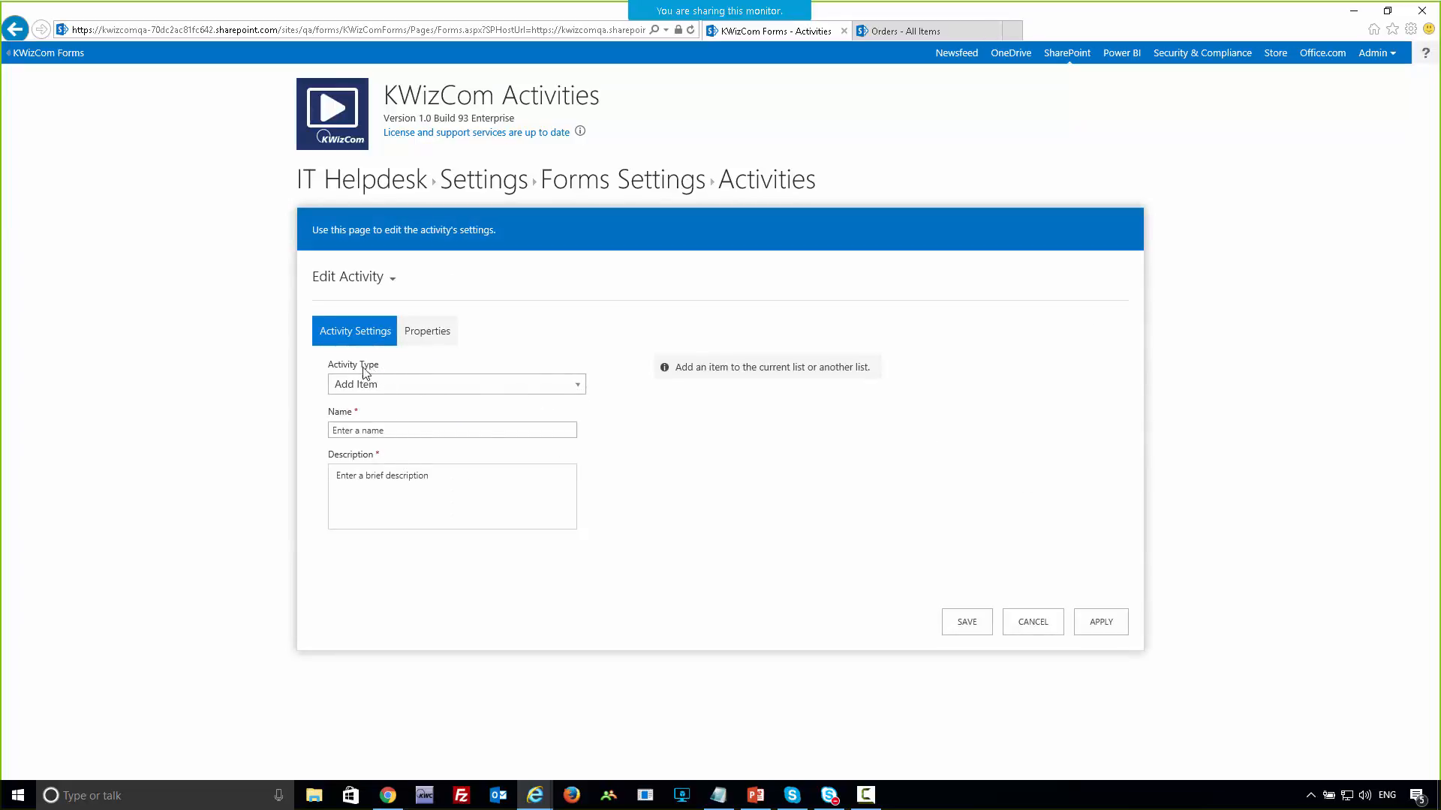
pyautogui.click(580, 387)
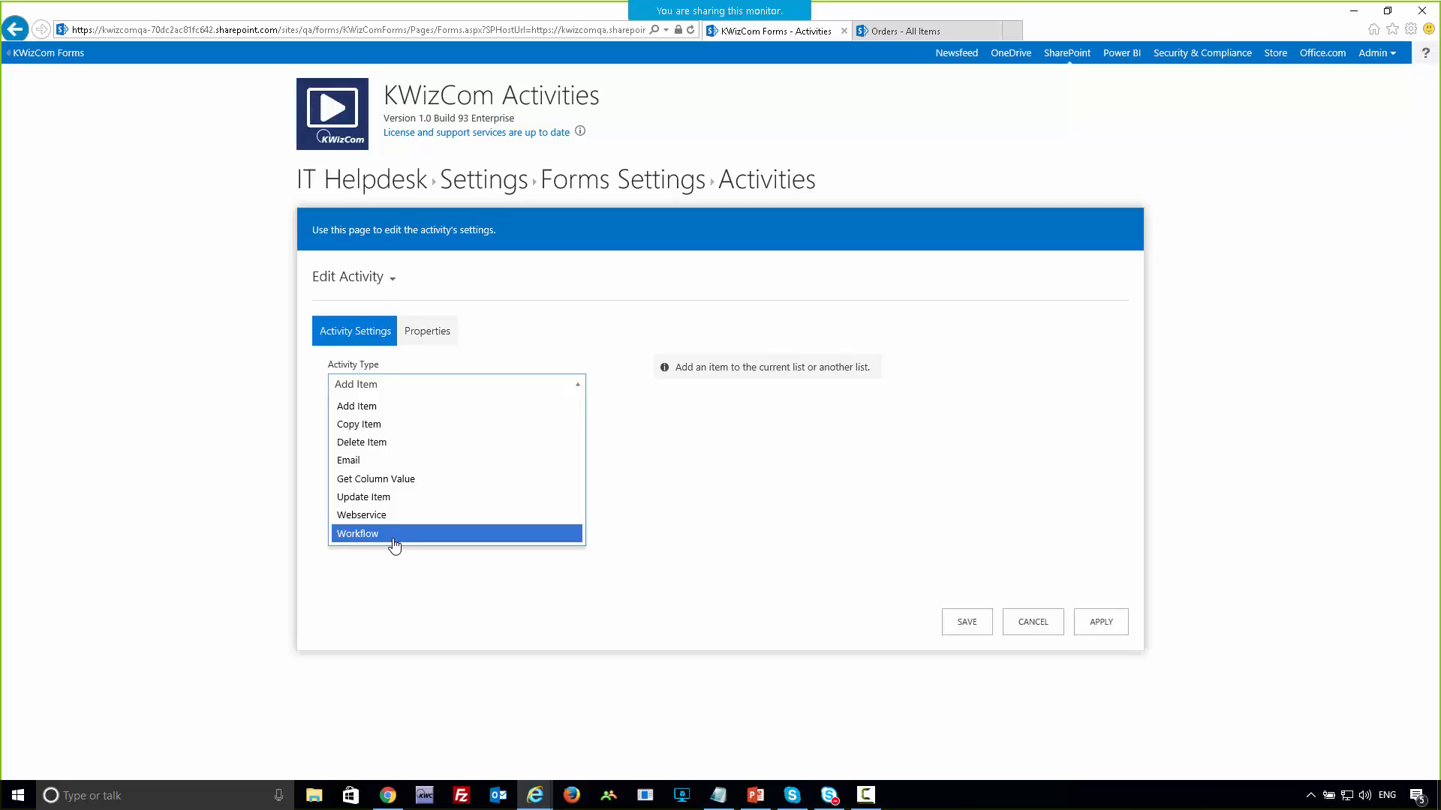
pyautogui.click(362, 499)
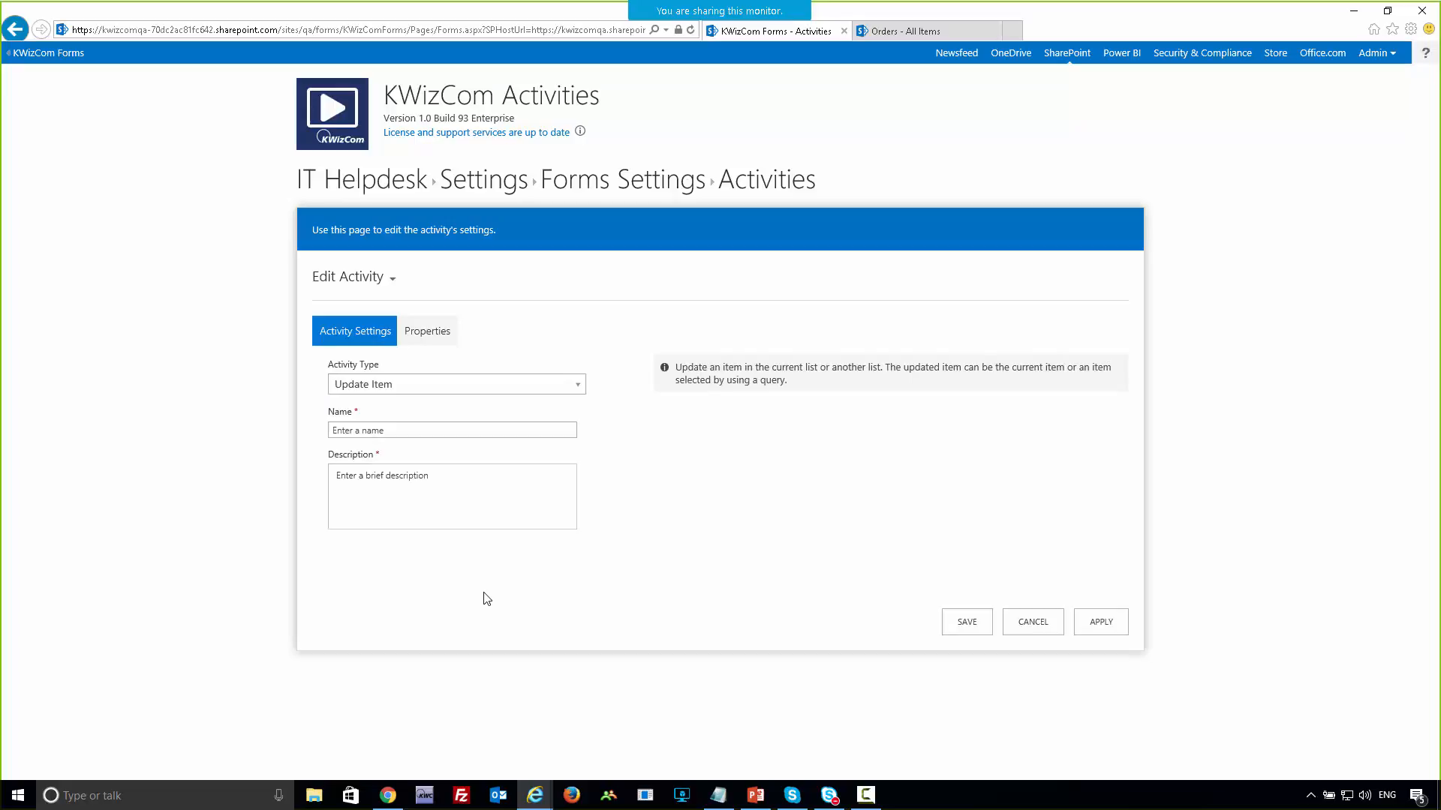
# - Name the activity "Assign task" and give it the description "assign task to a user"
pyautogui.click(375, 430)
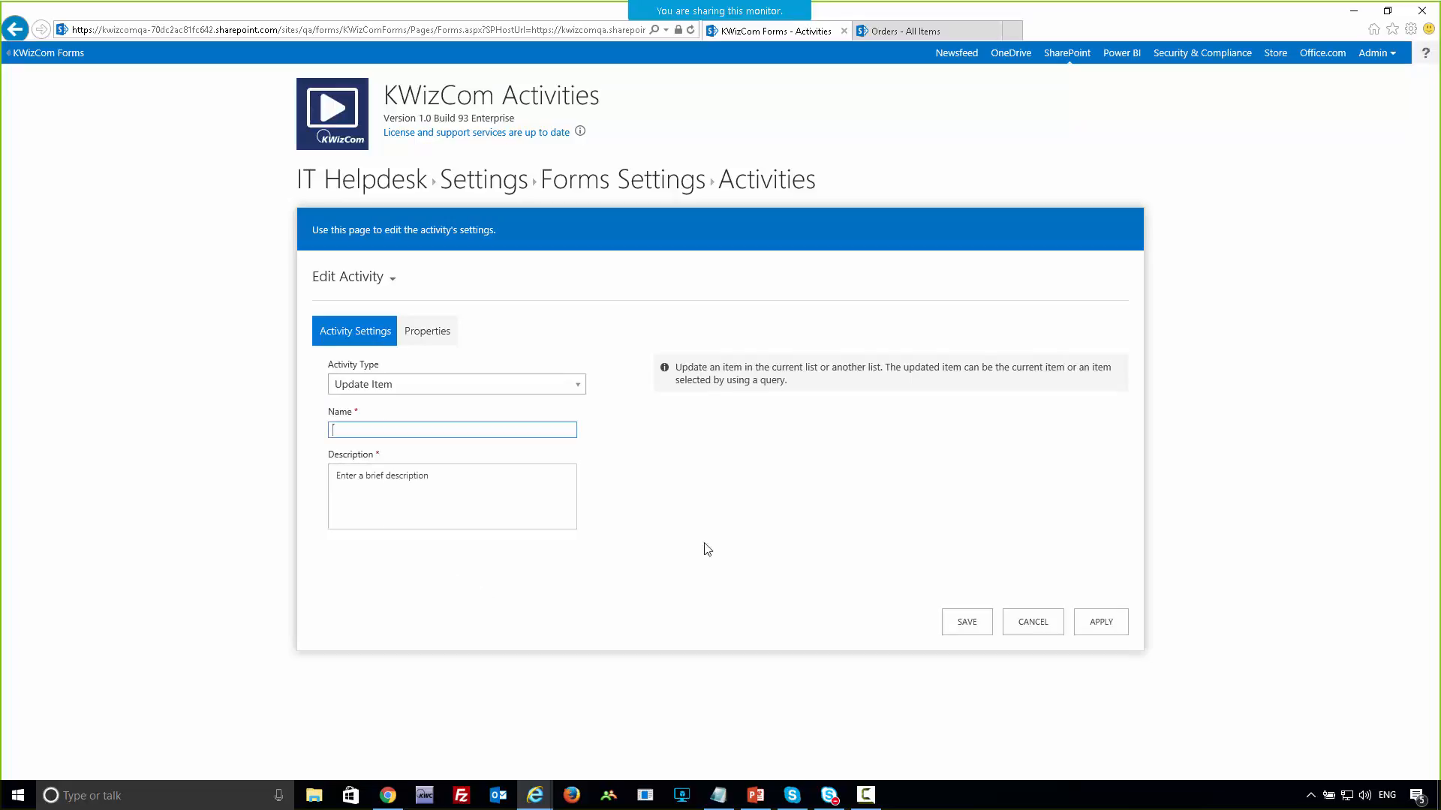
pyautogui.write('Assign task')
pyautogui.click(472, 491)
pyautogui.write('assig')
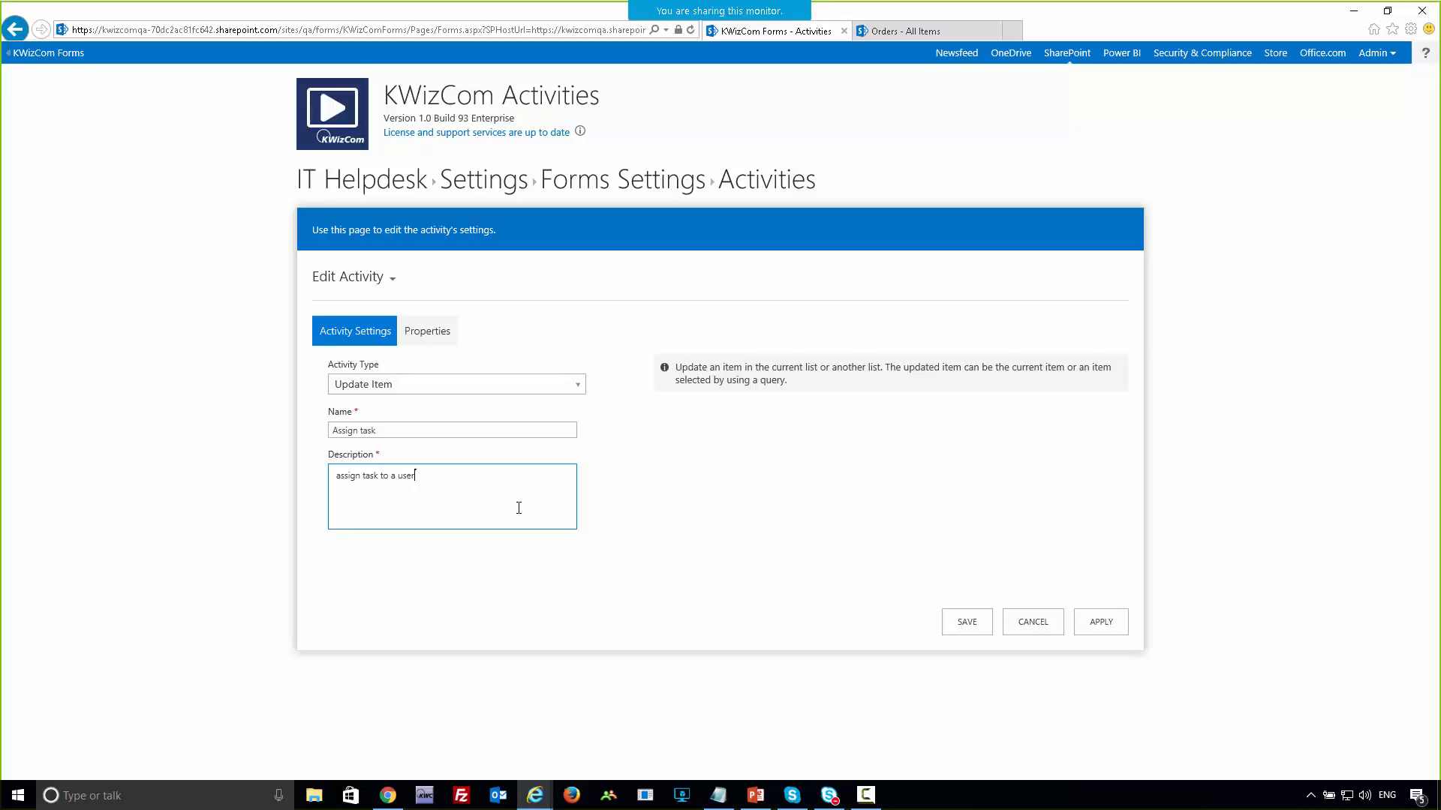
# - Make the activity update the current item's Assigned To field with the value [%usr%], and save the activity
pyautogui.click(438, 338)
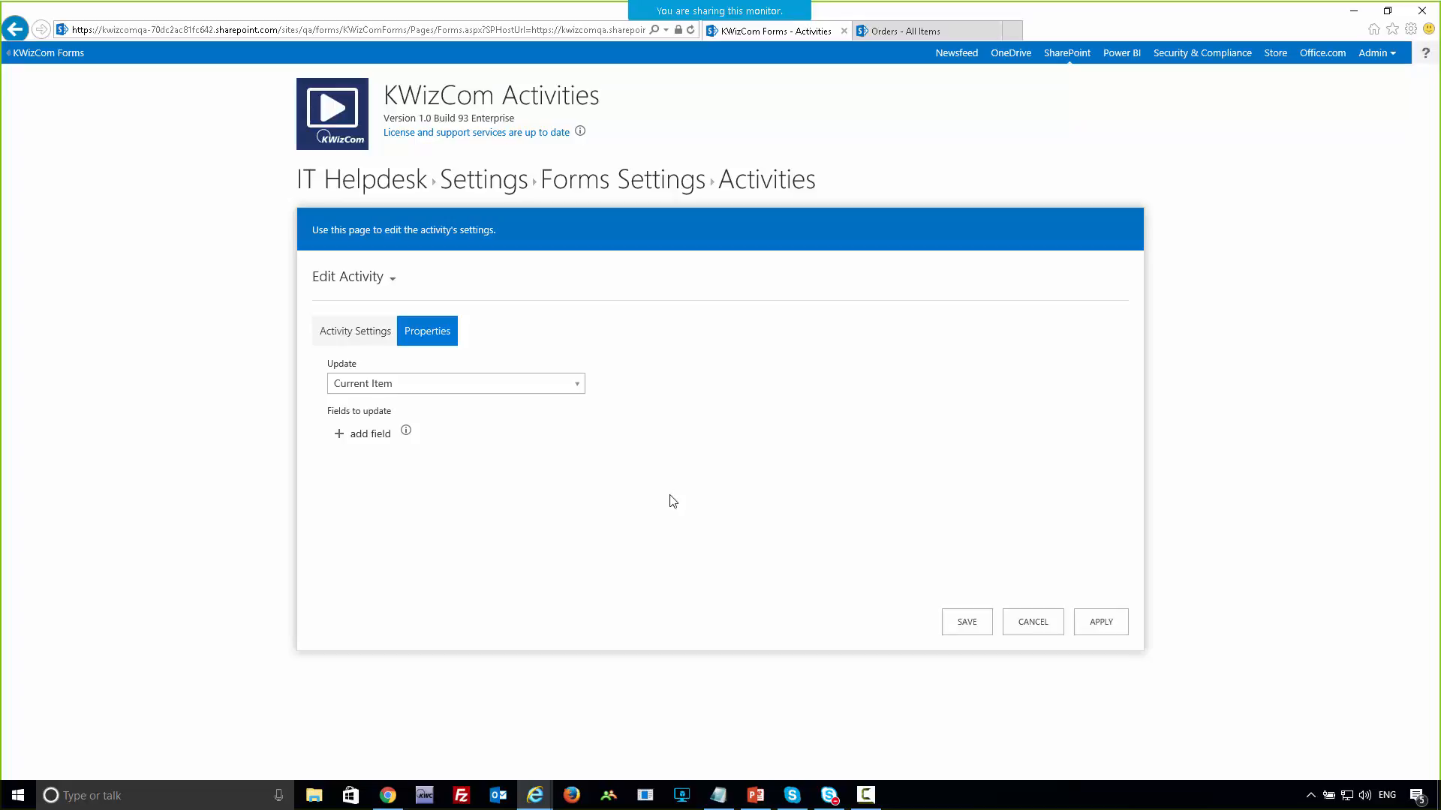
pyautogui.click(373, 435)
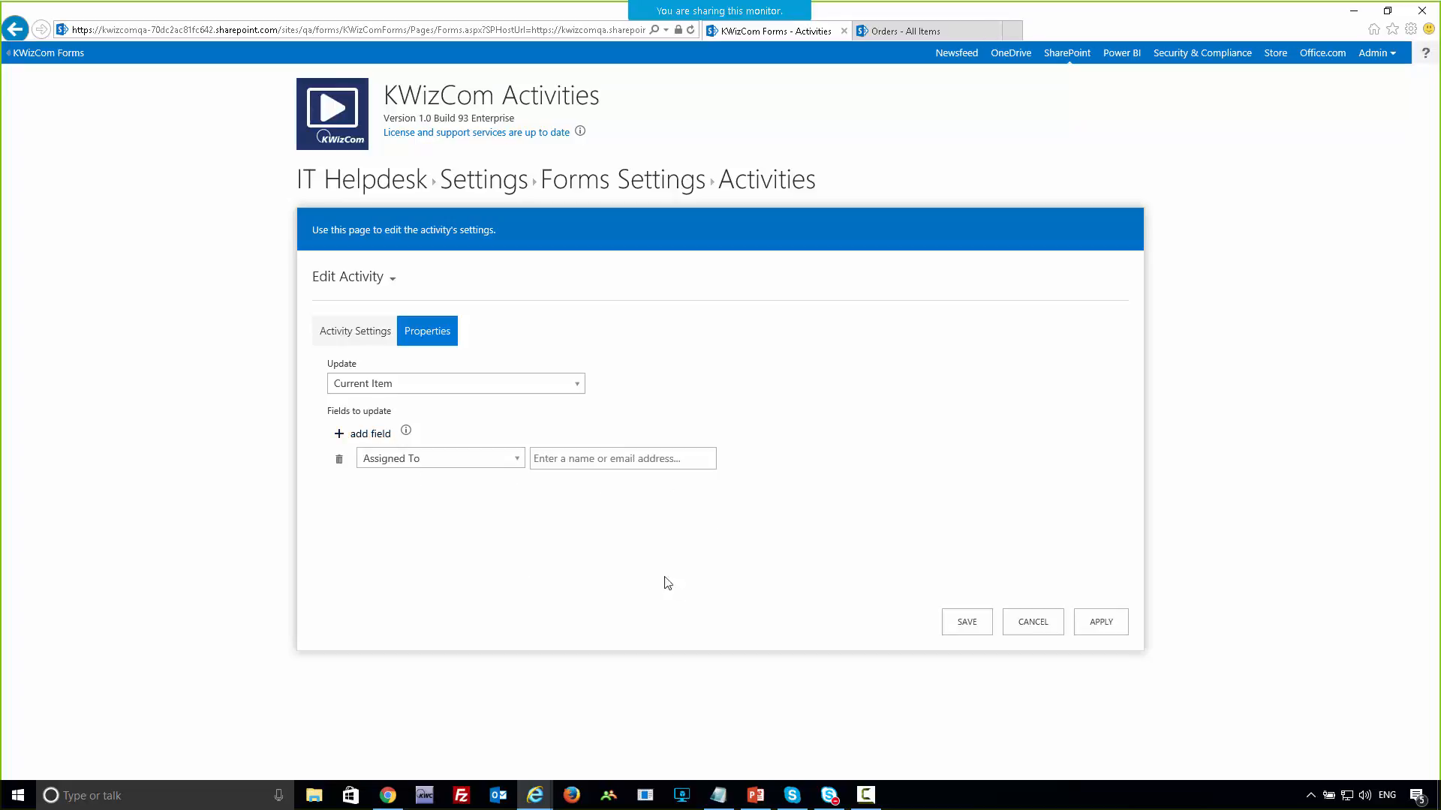
pyautogui.click(566, 461)
pyautogui.write('[Me]')
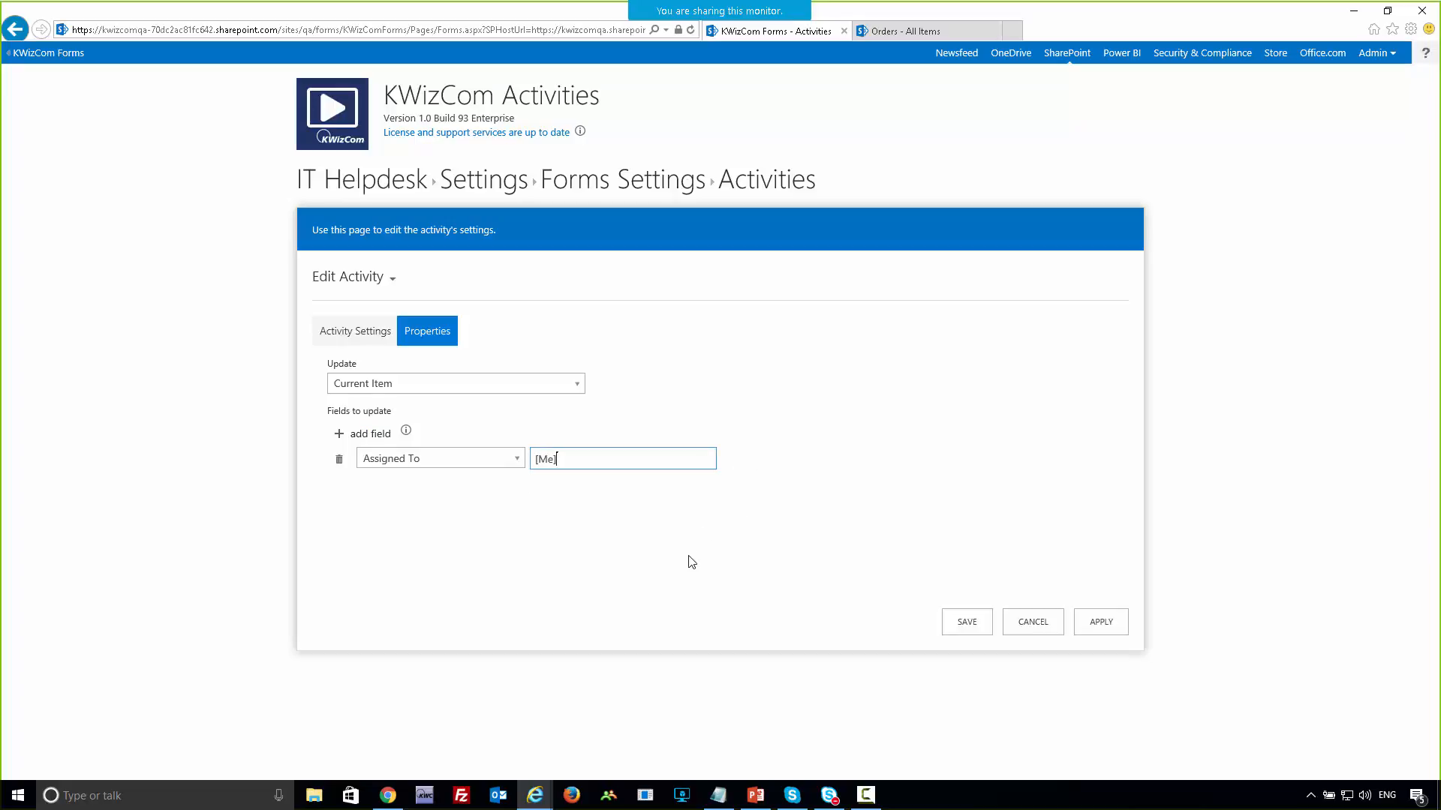
pyautogui.moveTo(558, 458); pyautogui.dragTo(535, 459)
pyautogui.write('[%usr%]')
pyautogui.click(969, 625)
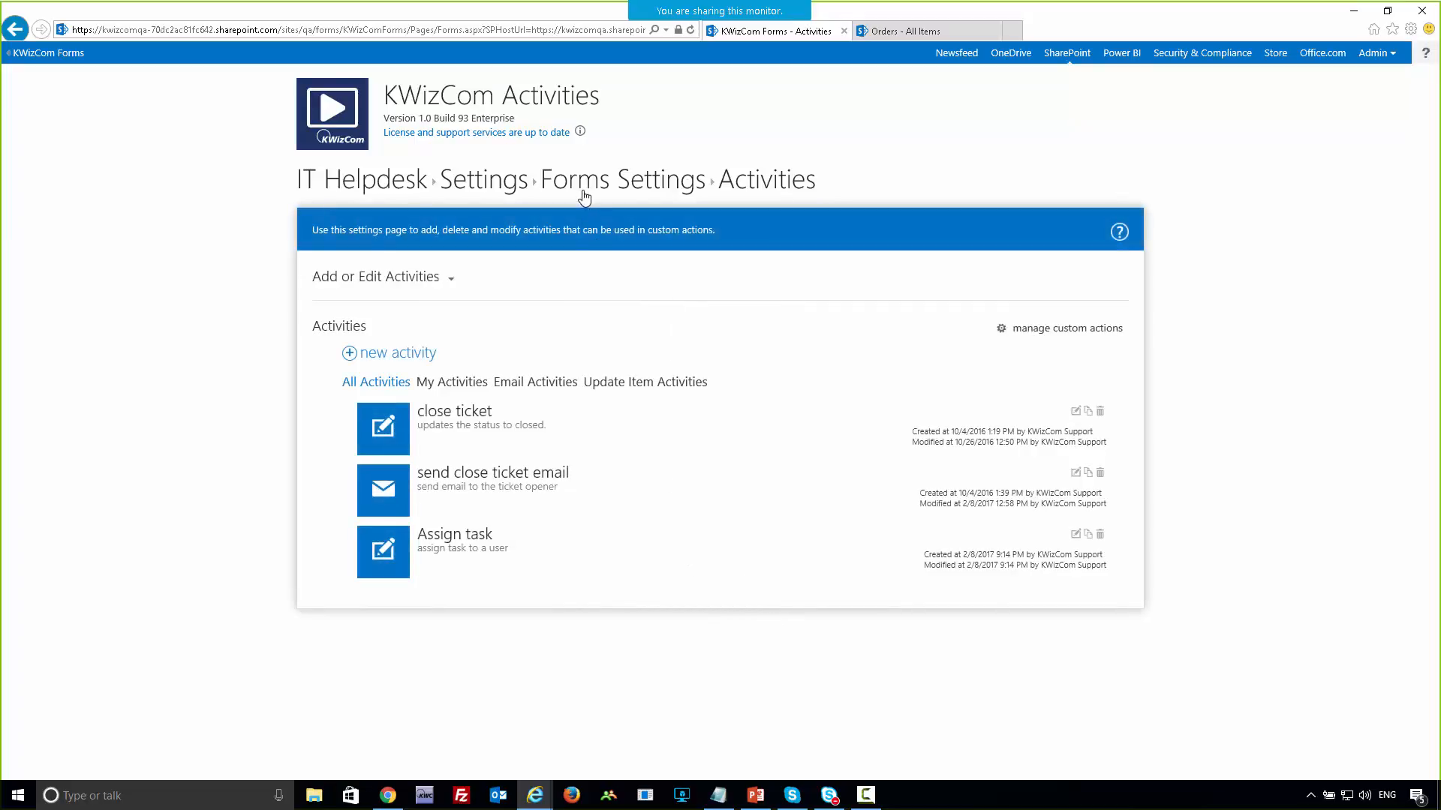
# - Reopen the Assign task activity, add Issue Status with a selected value to the fields to update, and save it
pyautogui.click(1075, 535)
pyautogui.click(429, 334)
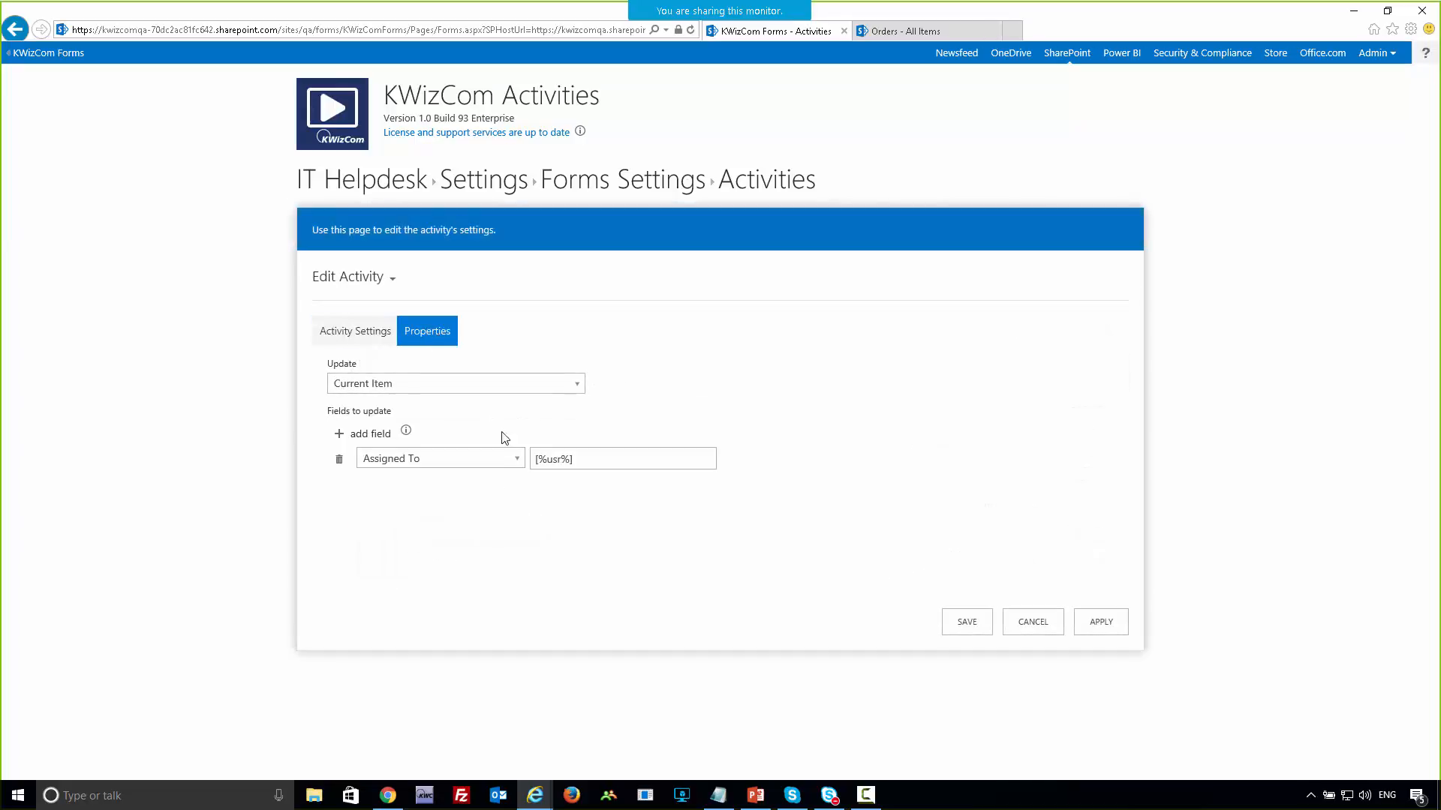
pyautogui.click(366, 434)
pyautogui.click(417, 486)
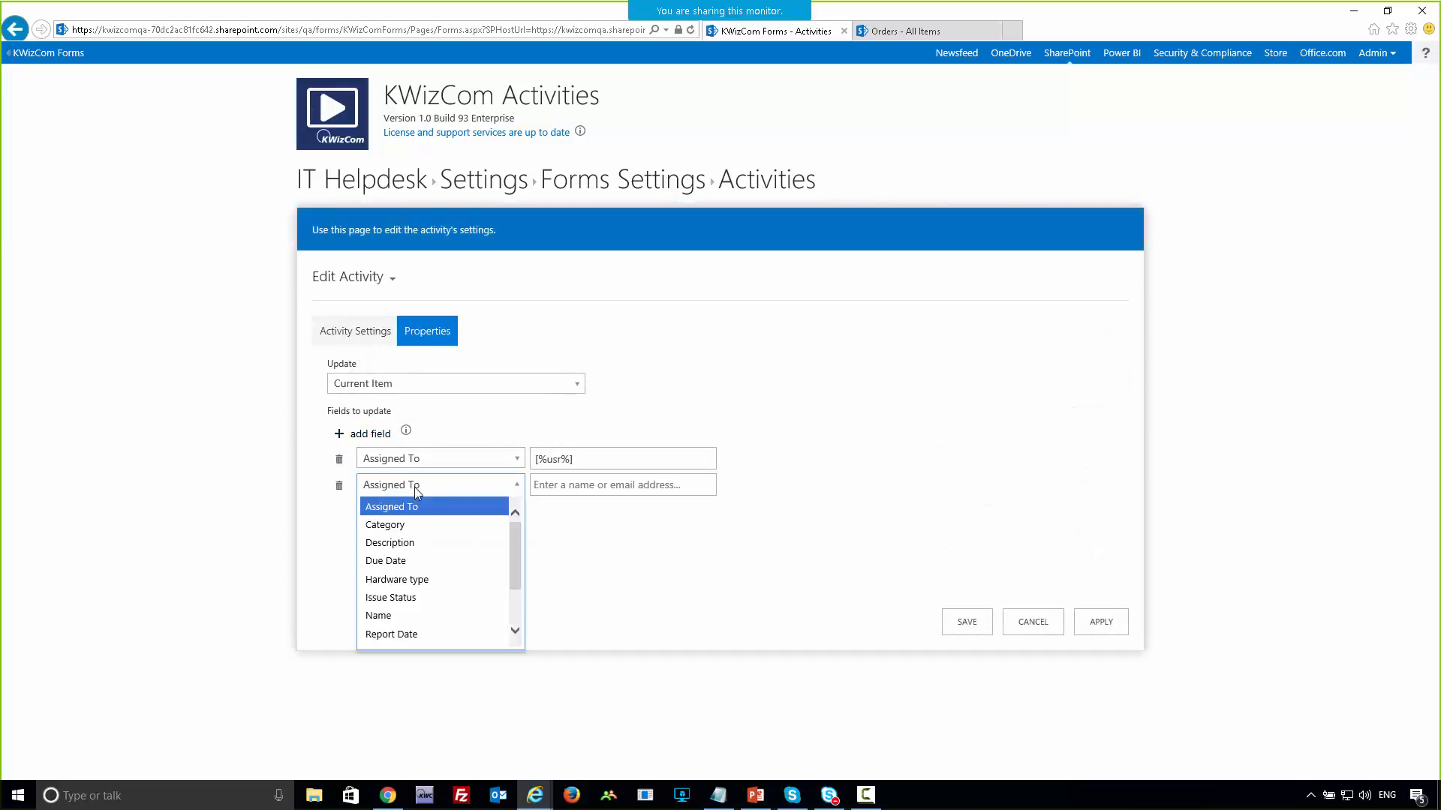
pyautogui.click(435, 598)
pyautogui.click(631, 487)
pyautogui.click(598, 525)
pyautogui.click(968, 621)
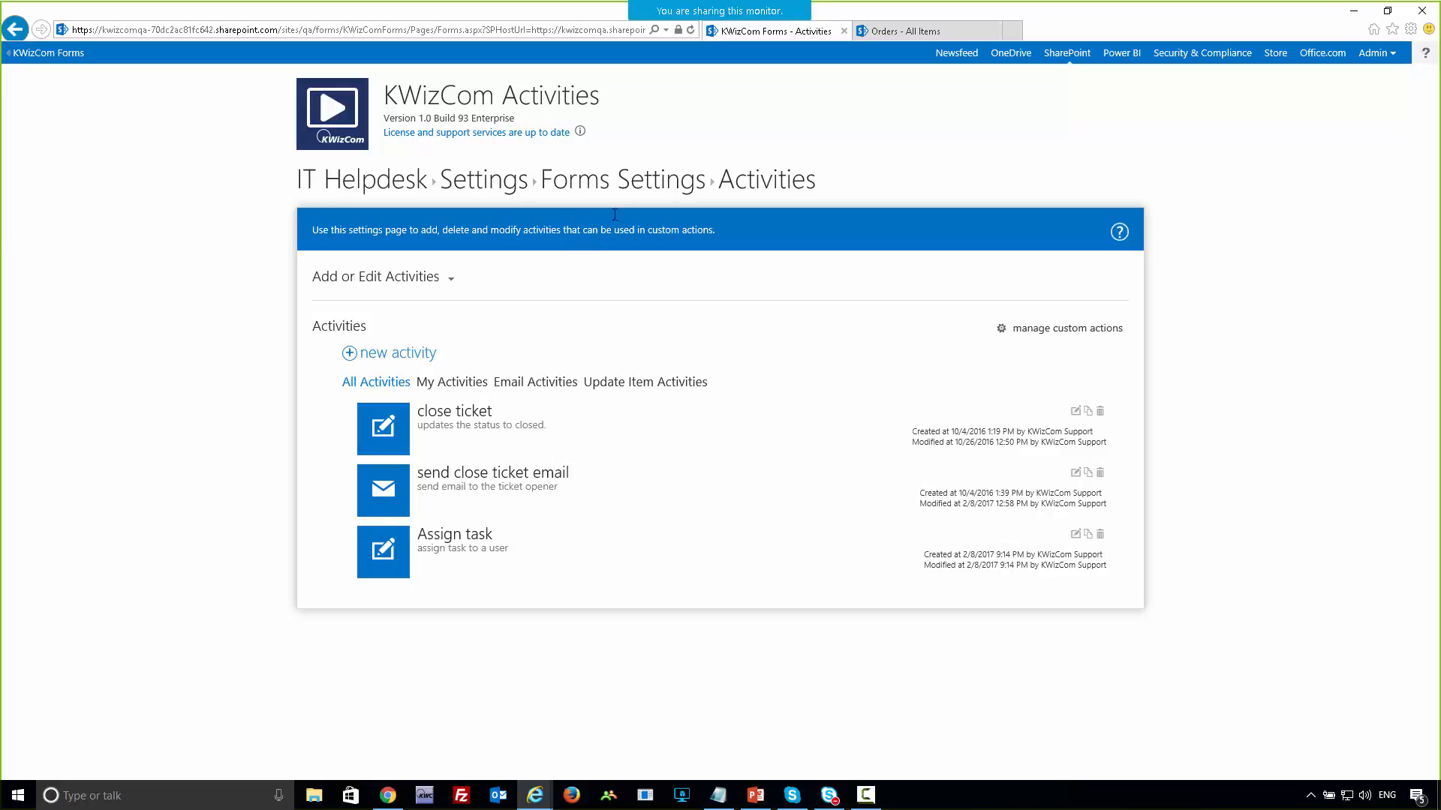
# - Create a new custom action of type Ribbon Button Action in the IT Helpdesk list's Custom Actions settings
pyautogui.click(603, 183)
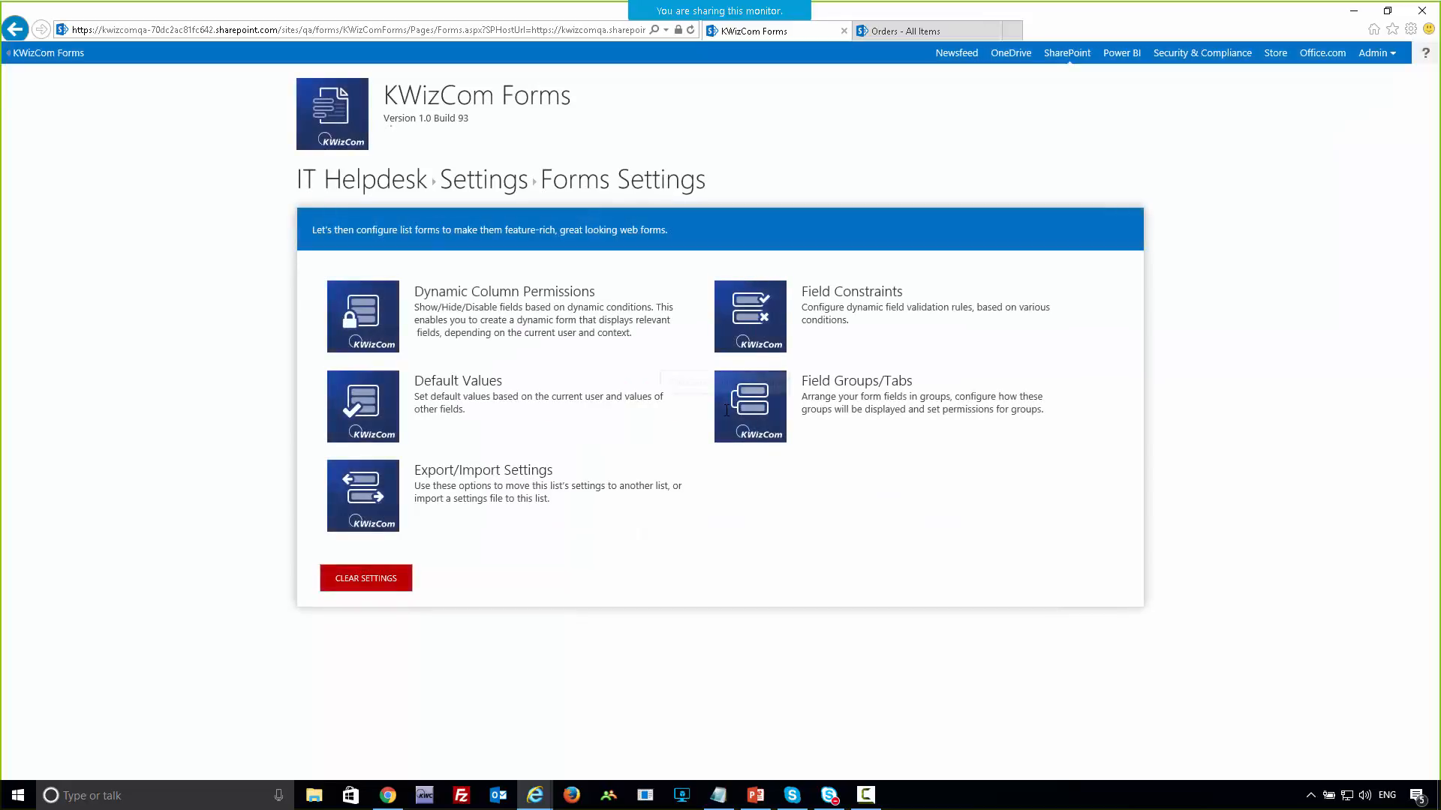
pyautogui.scroll(-2, 564, 443)
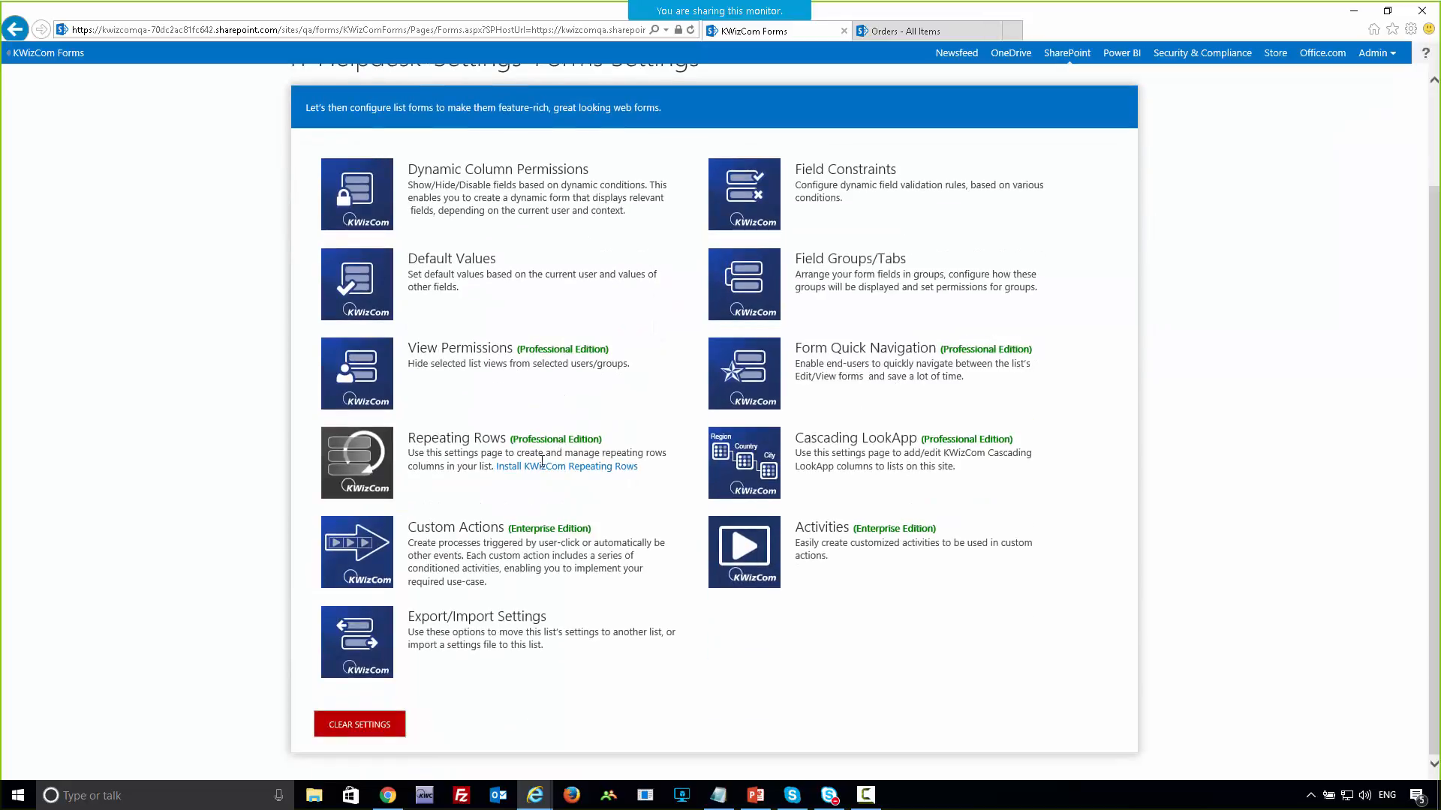
pyautogui.click(355, 556)
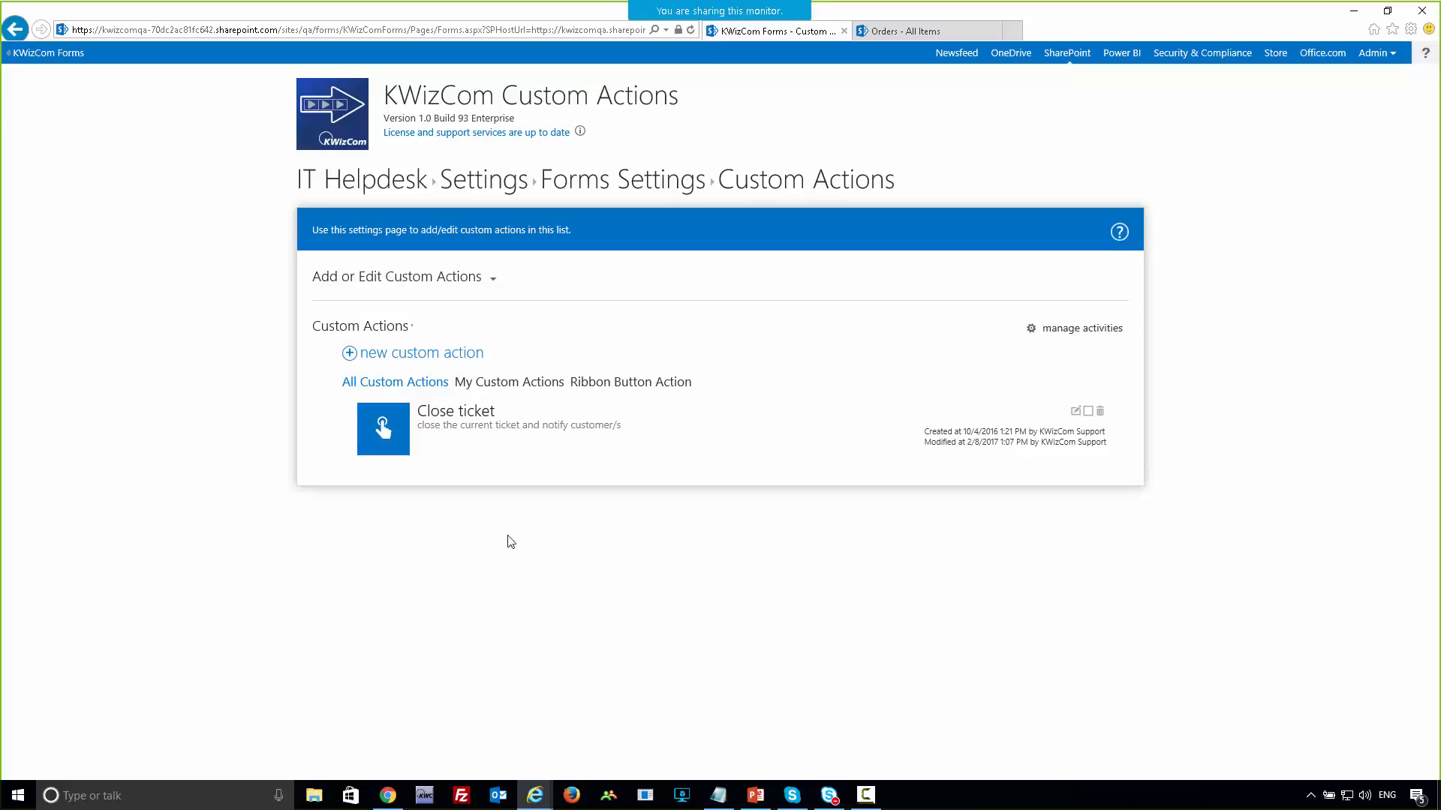
pyautogui.click(382, 362)
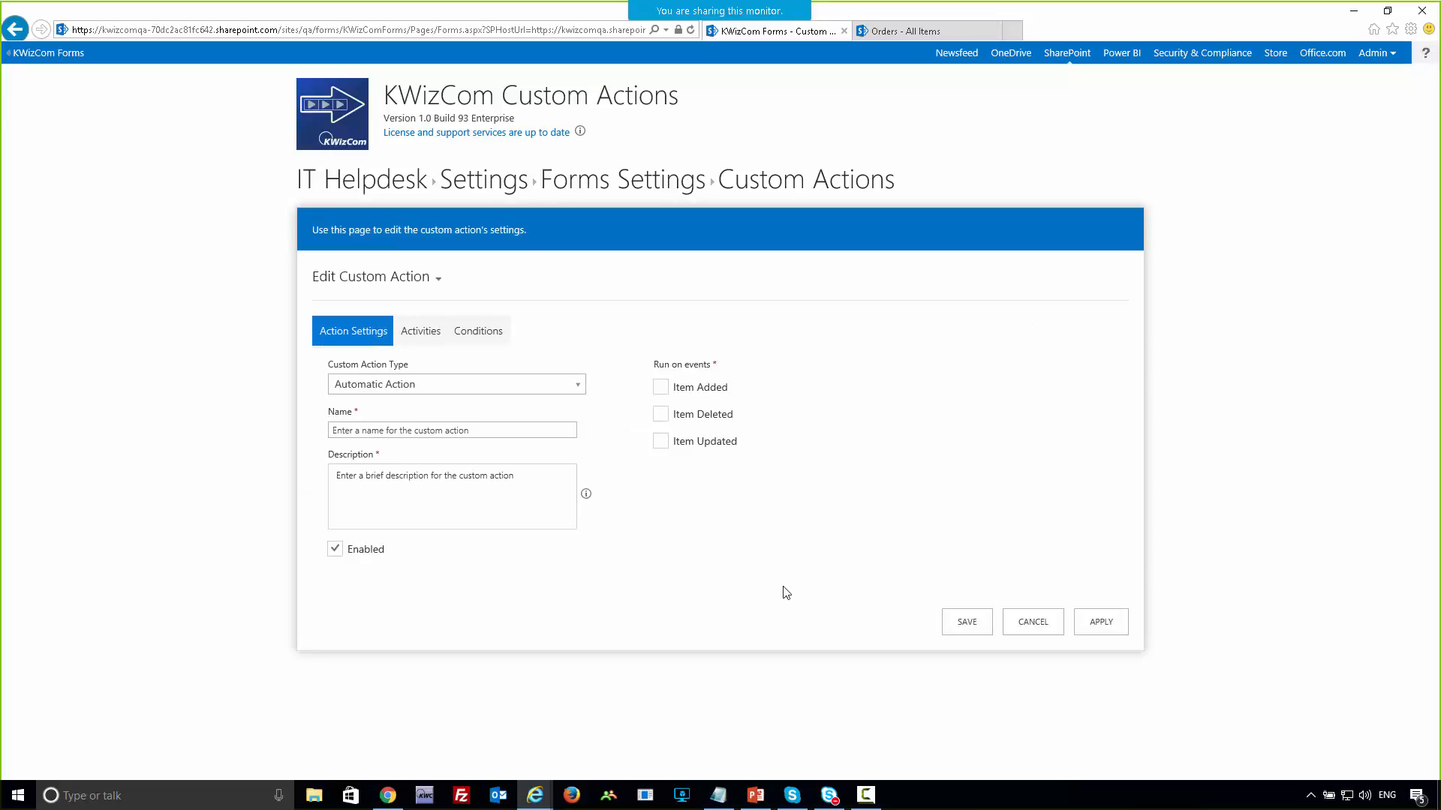
pyautogui.click(579, 387)
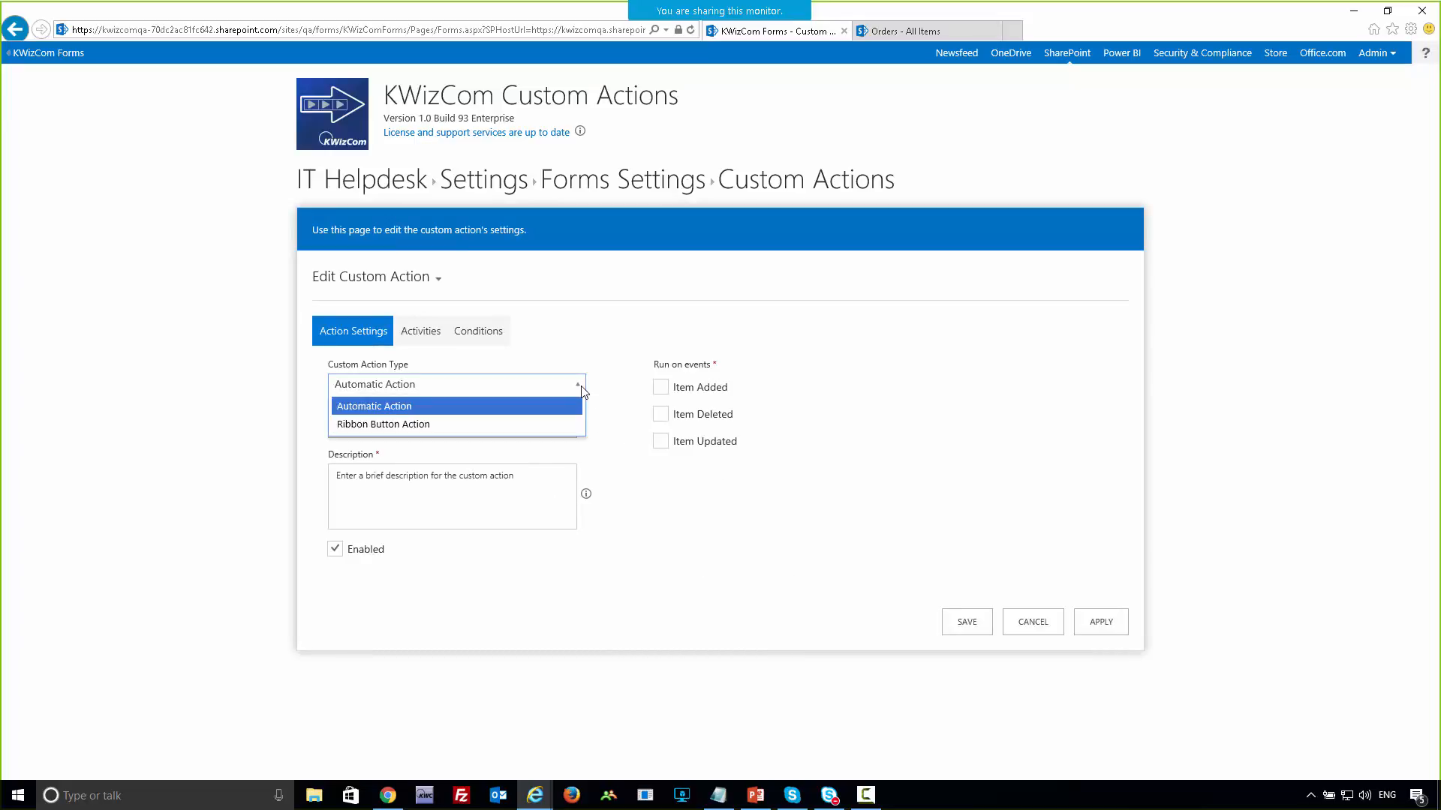
pyautogui.click(630, 470)
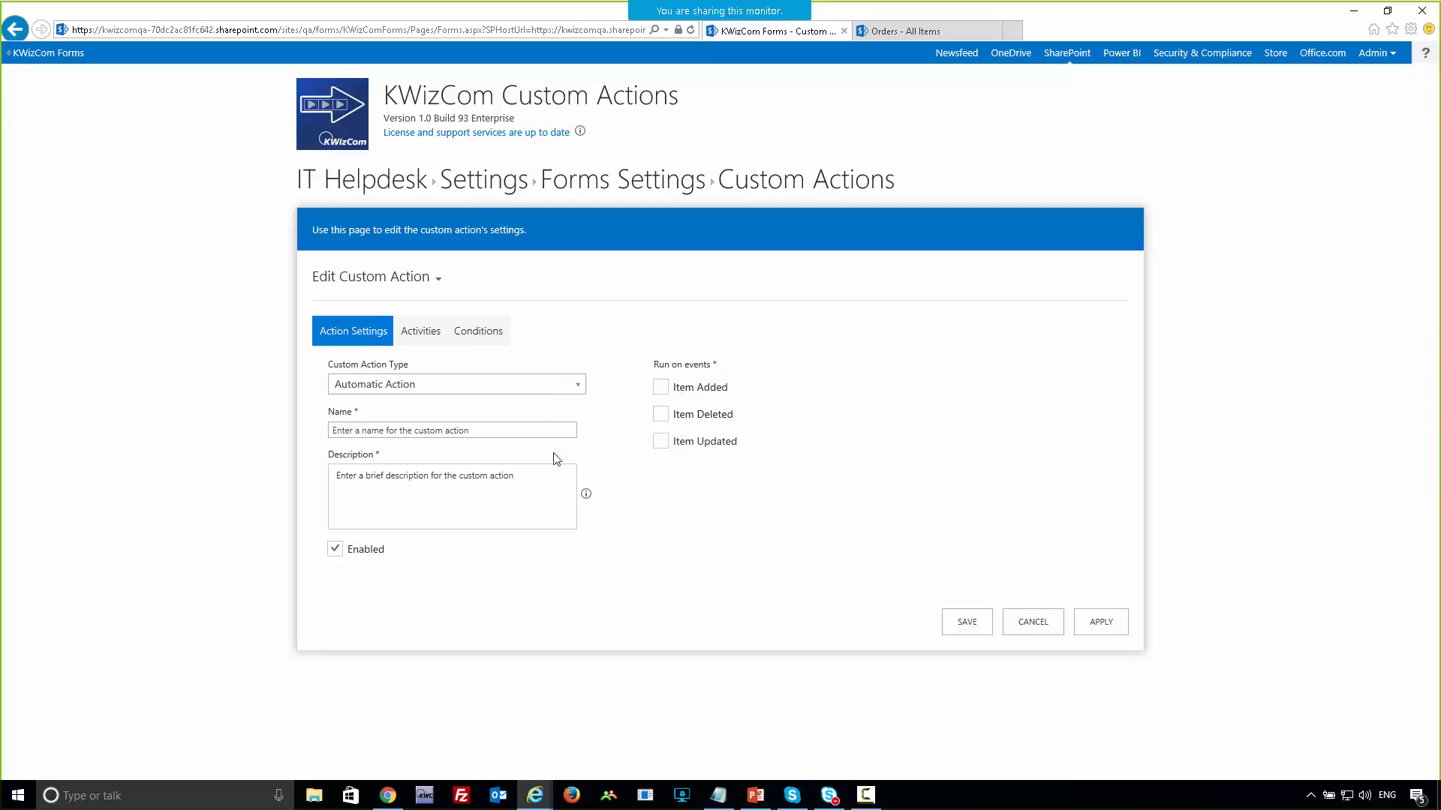
pyautogui.click(575, 386)
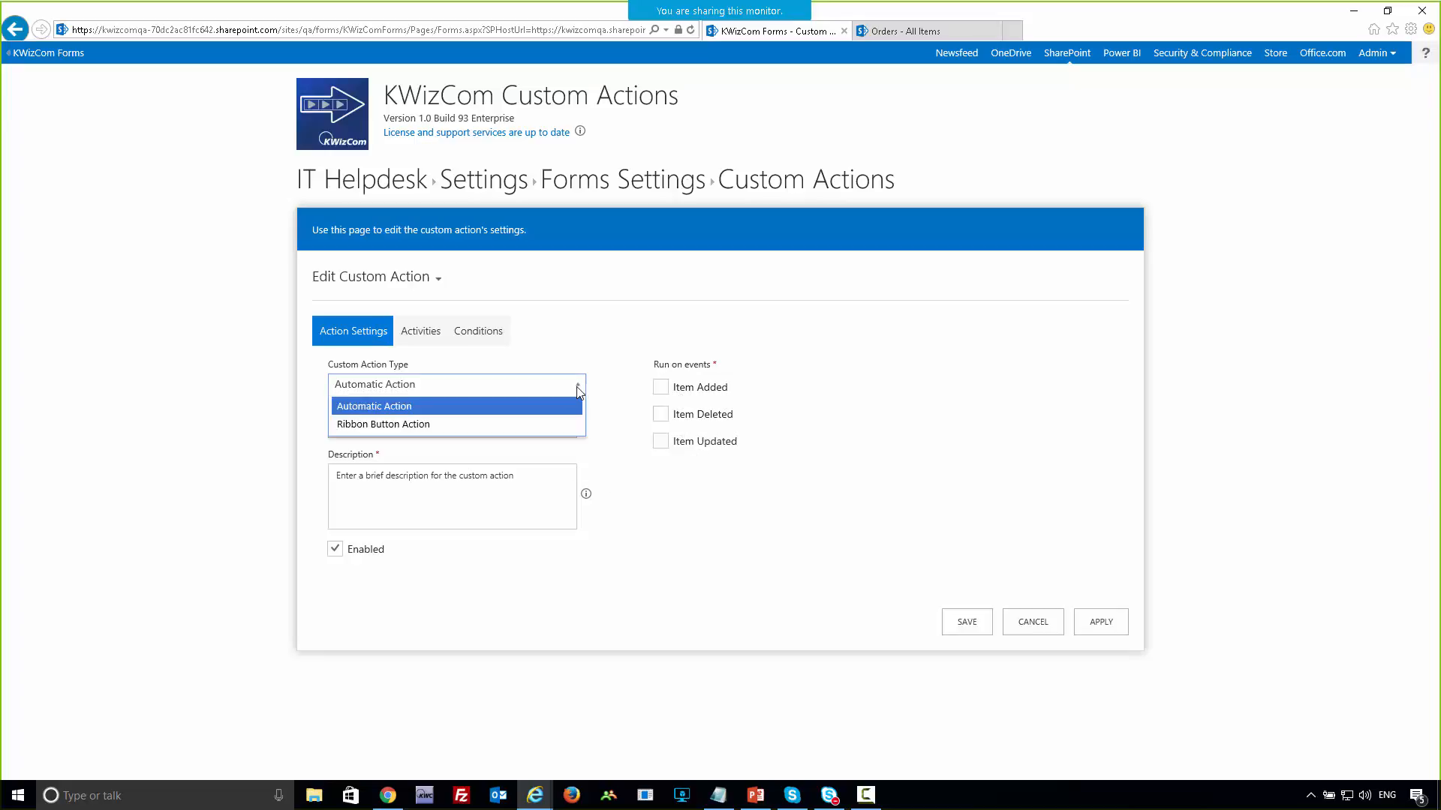
pyautogui.click(399, 425)
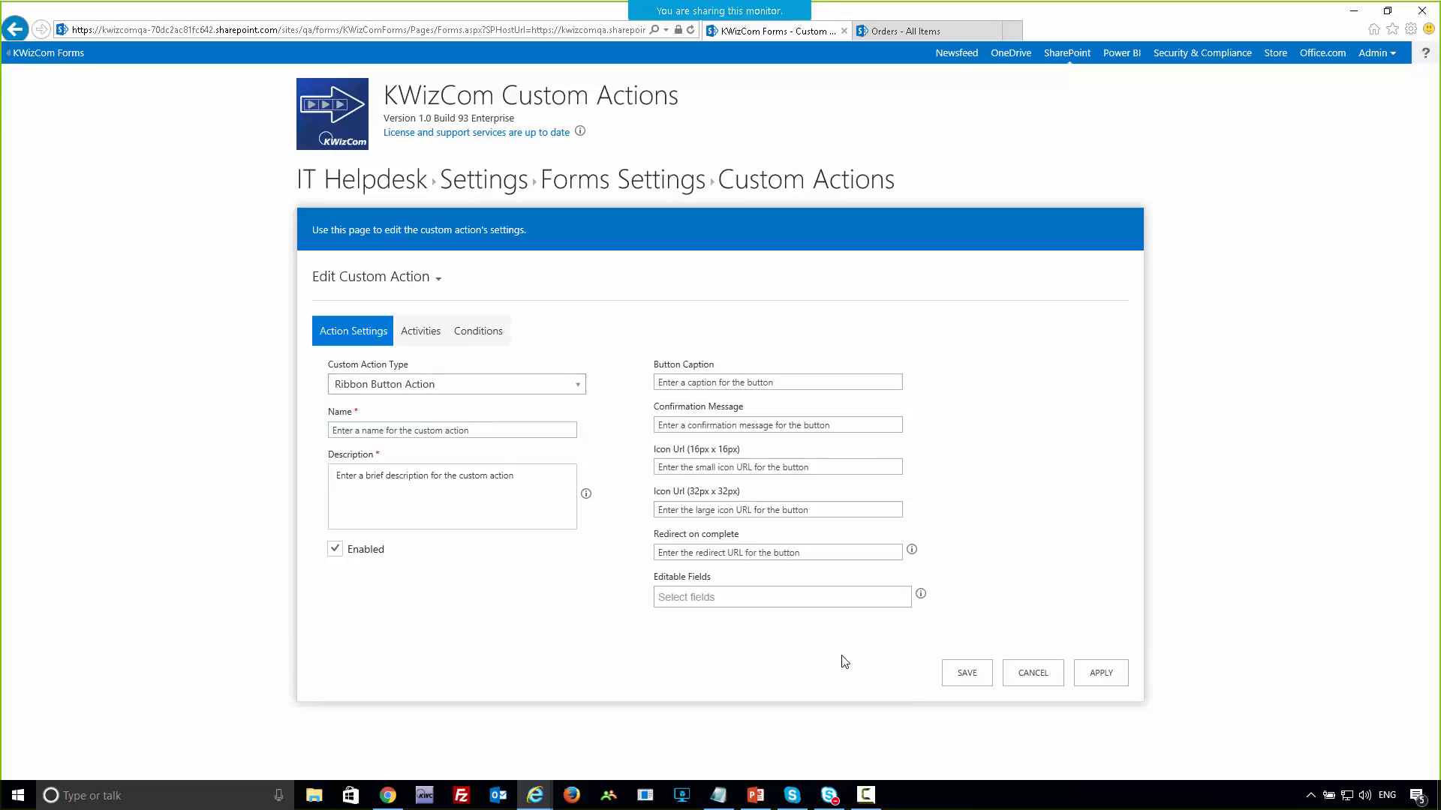
# - Name the custom action "Assign to me" and describe it as "Assign this task to myself"
pyautogui.click(420, 426)
pyautogui.write('Assign to me')
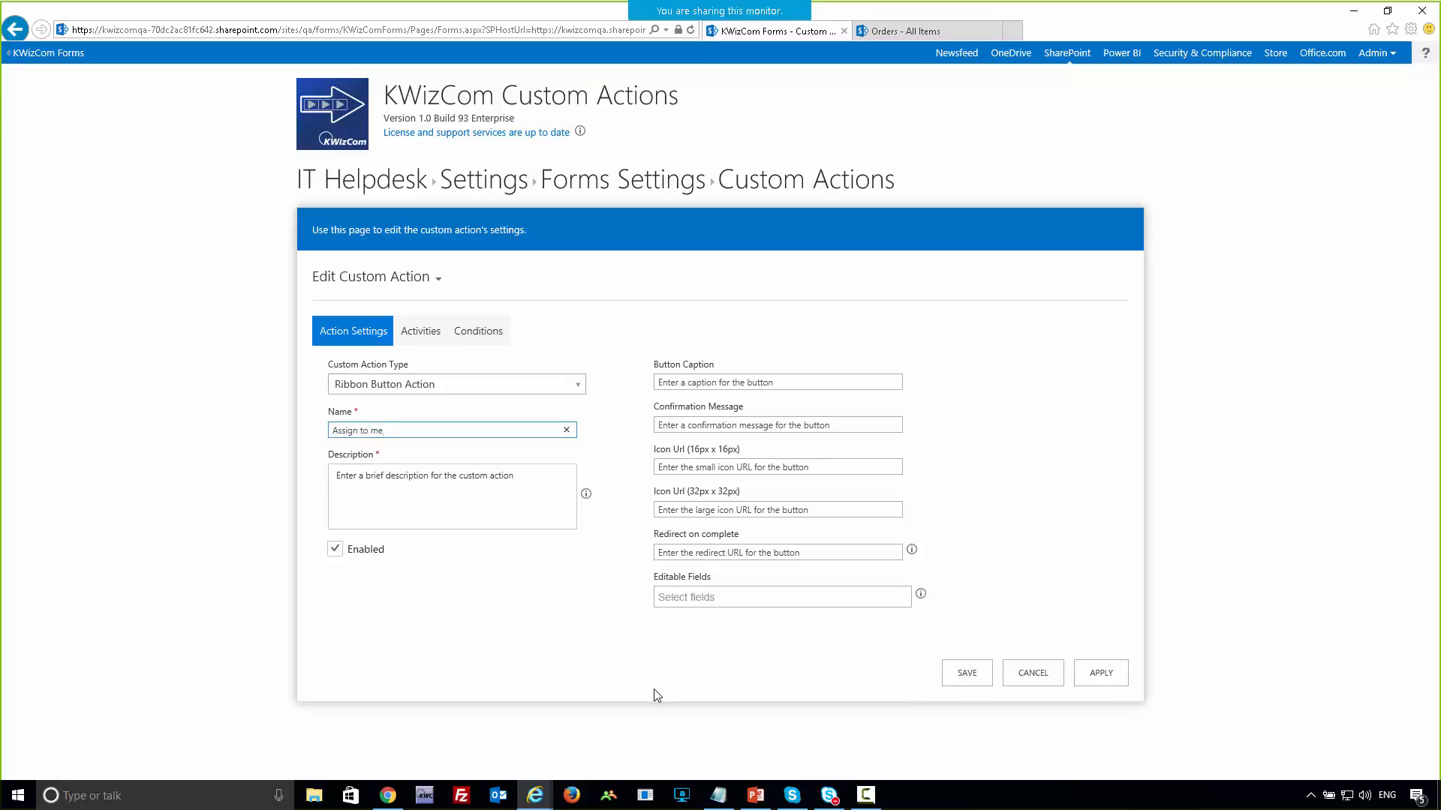
pyautogui.click(407, 495)
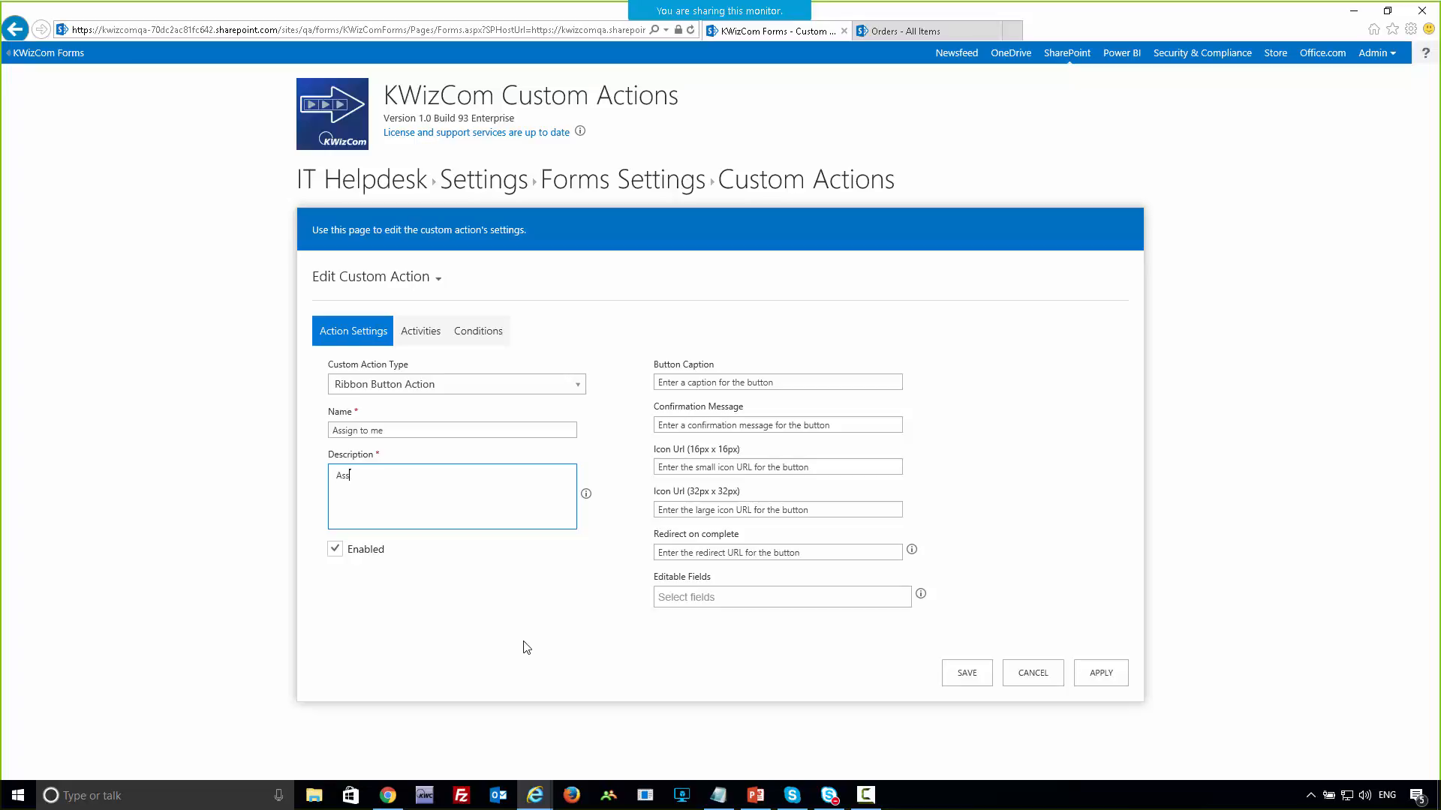
pyautogui.write('Assign this task to myself')
# - Set the button caption to "Assign to me" and the confirmation message to "Are you sure you want to handle this ticket?"
pyautogui.moveTo(409, 431); pyautogui.dragTo(275, 443)
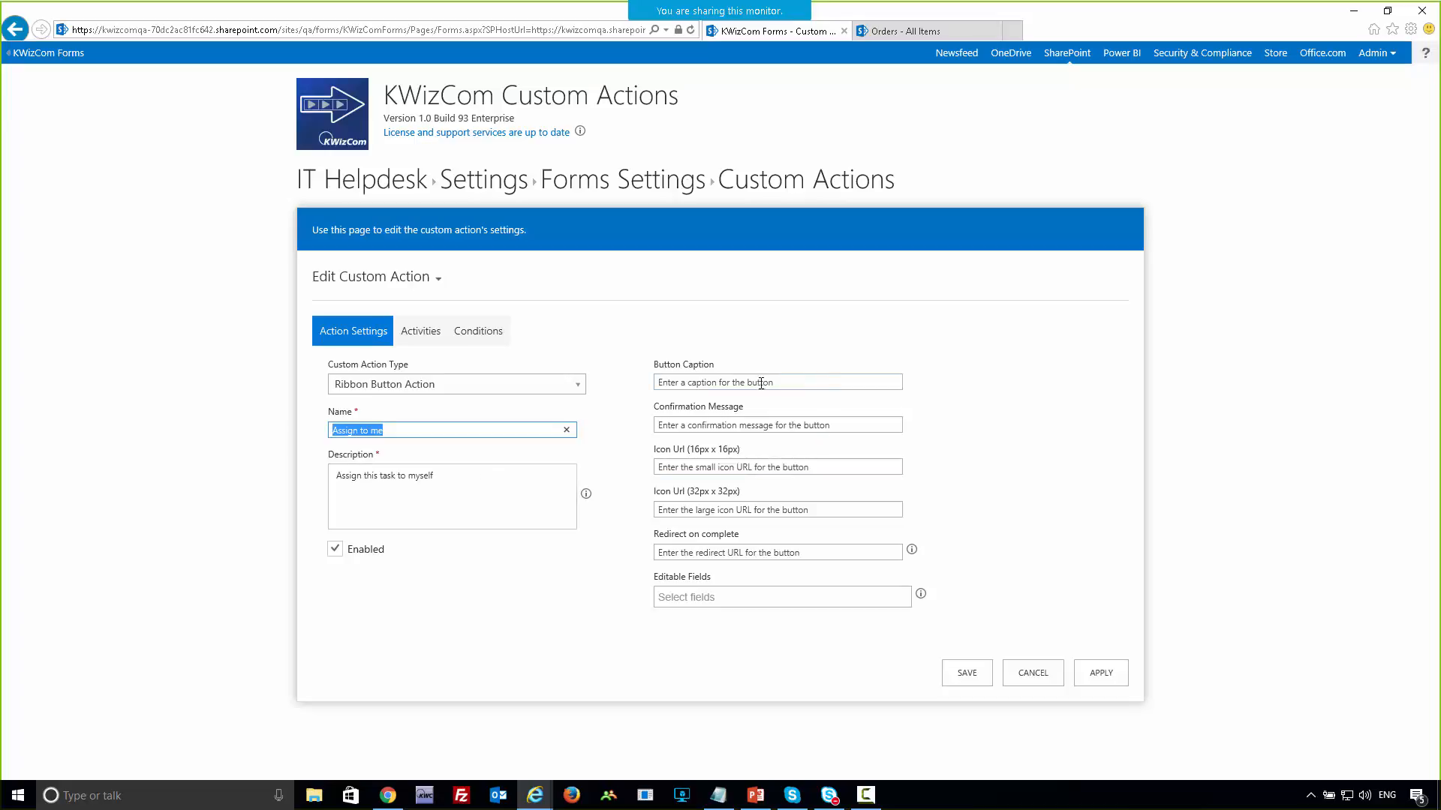
pyautogui.write('Assign to me')
pyautogui.click(710, 424)
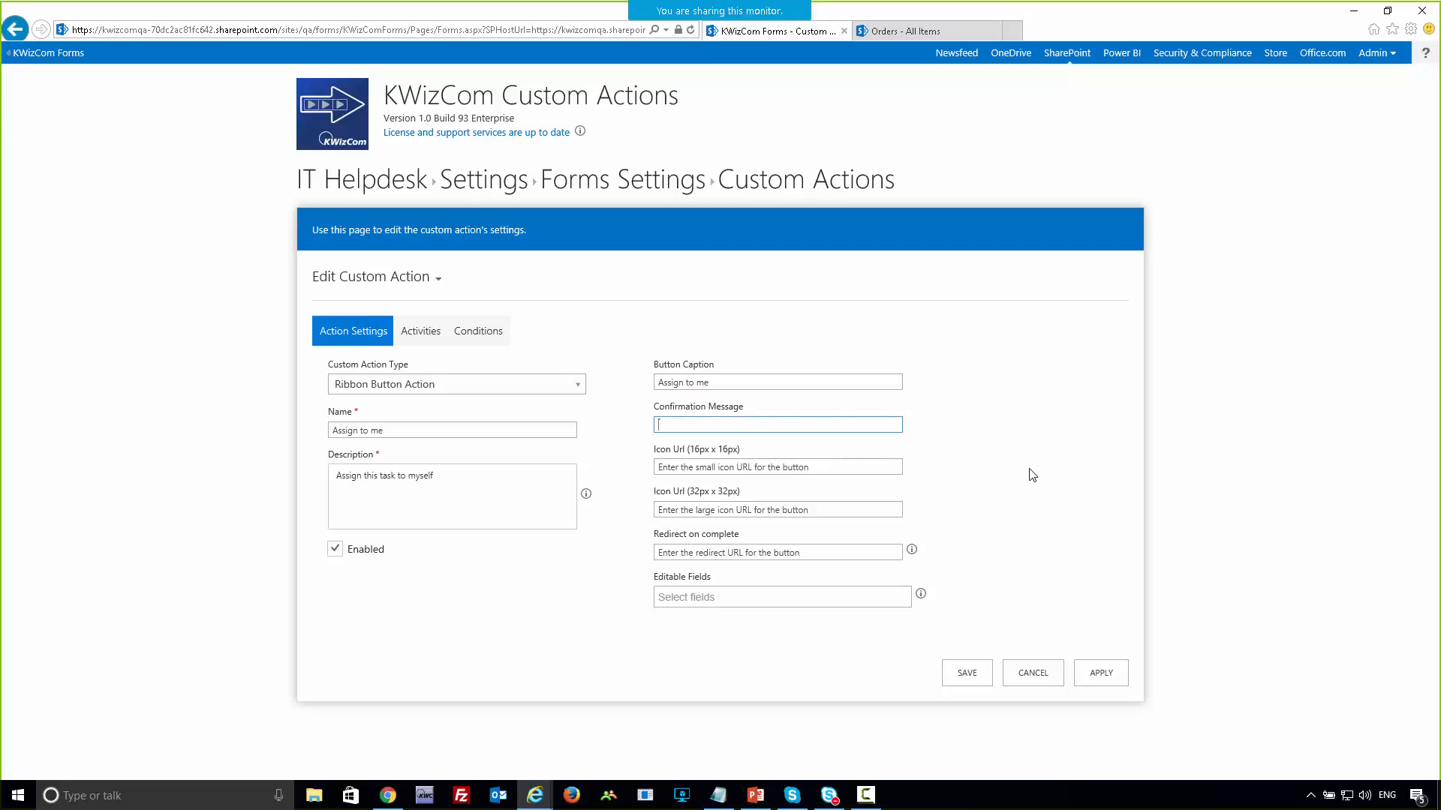
pyautogui.write('Are you sure you want to handle this ticket?')
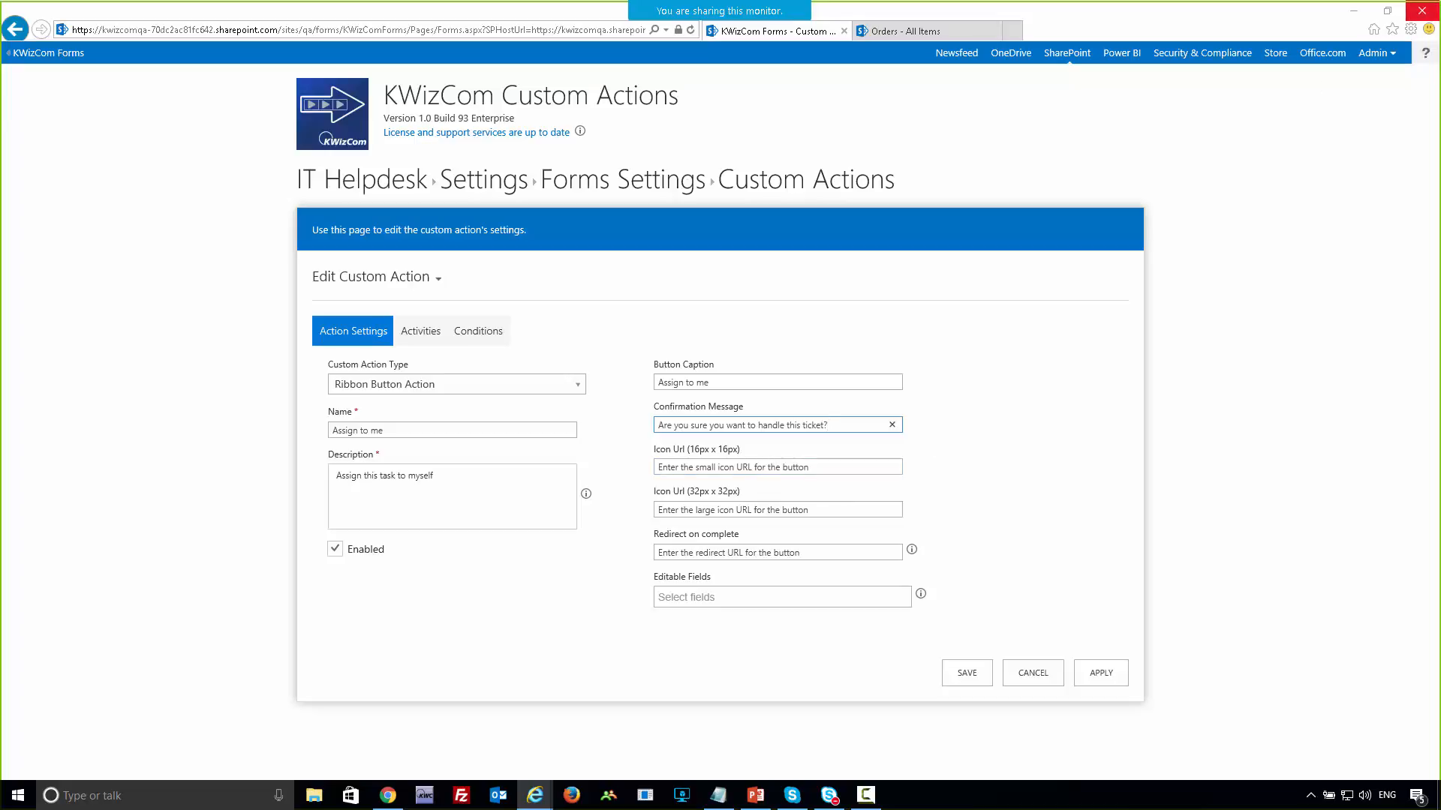
# - Copy the address of assign.png in the site's SiteAssets from the notes and paste it as the 16px icon URL
pyautogui.hotkey('alt', 'Tab')
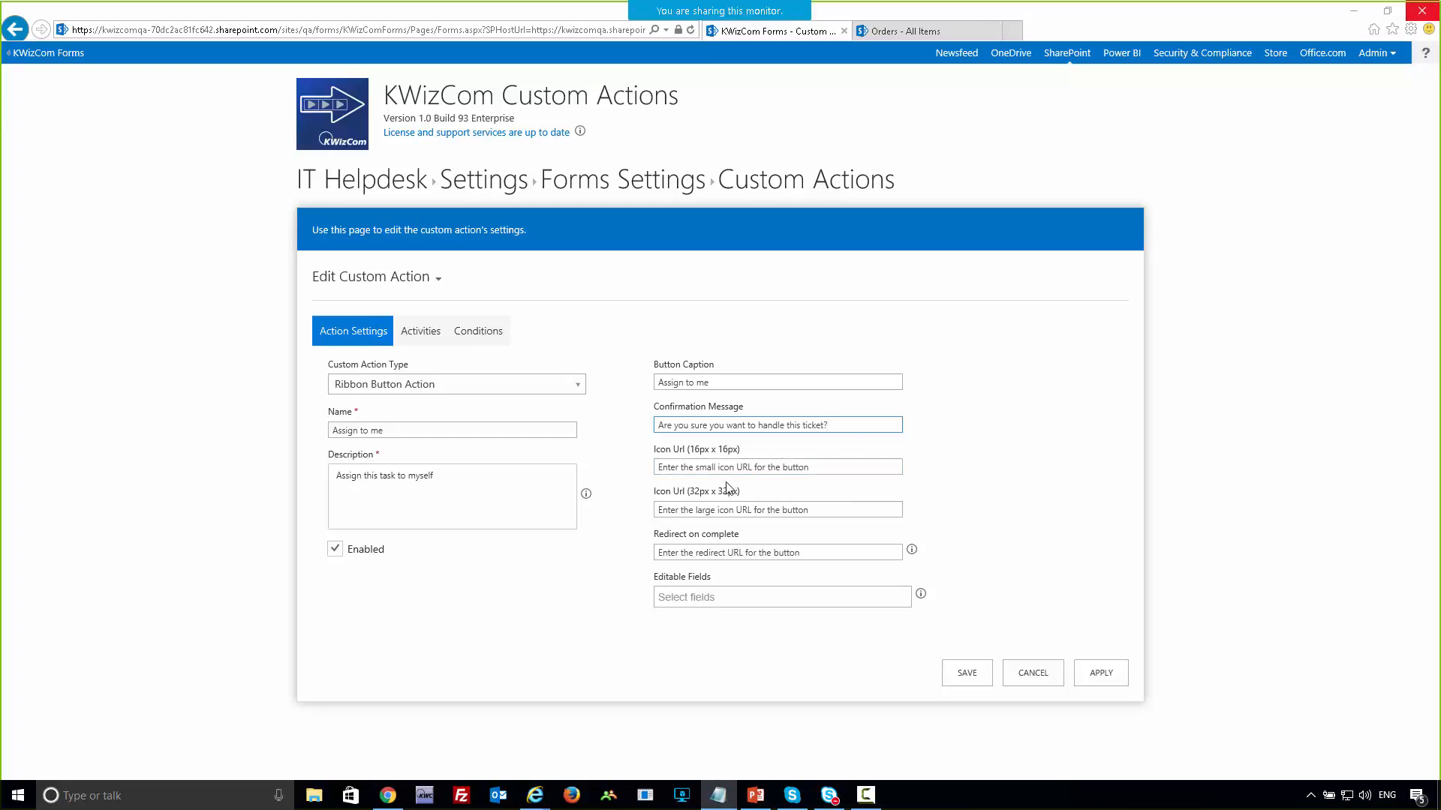
pyautogui.click(699, 467)
pyautogui.hotkey('ctrl', 'v')
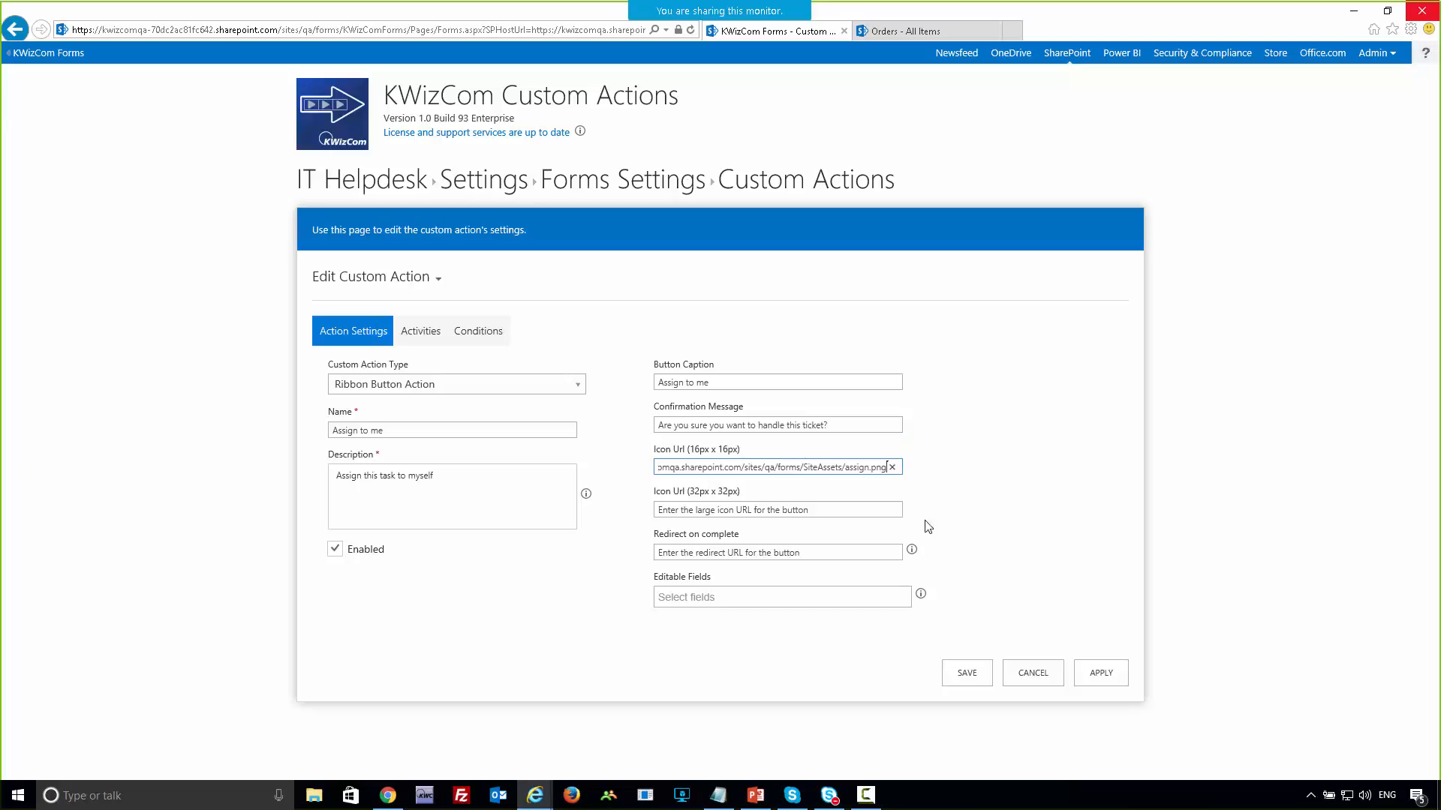
# - Copy the "[Edit Item] [Tab Name]" token from the redirect setting's help and paste it as the Redirect on complete value
pyautogui.click(807, 553)
pyautogui.click(1034, 514)
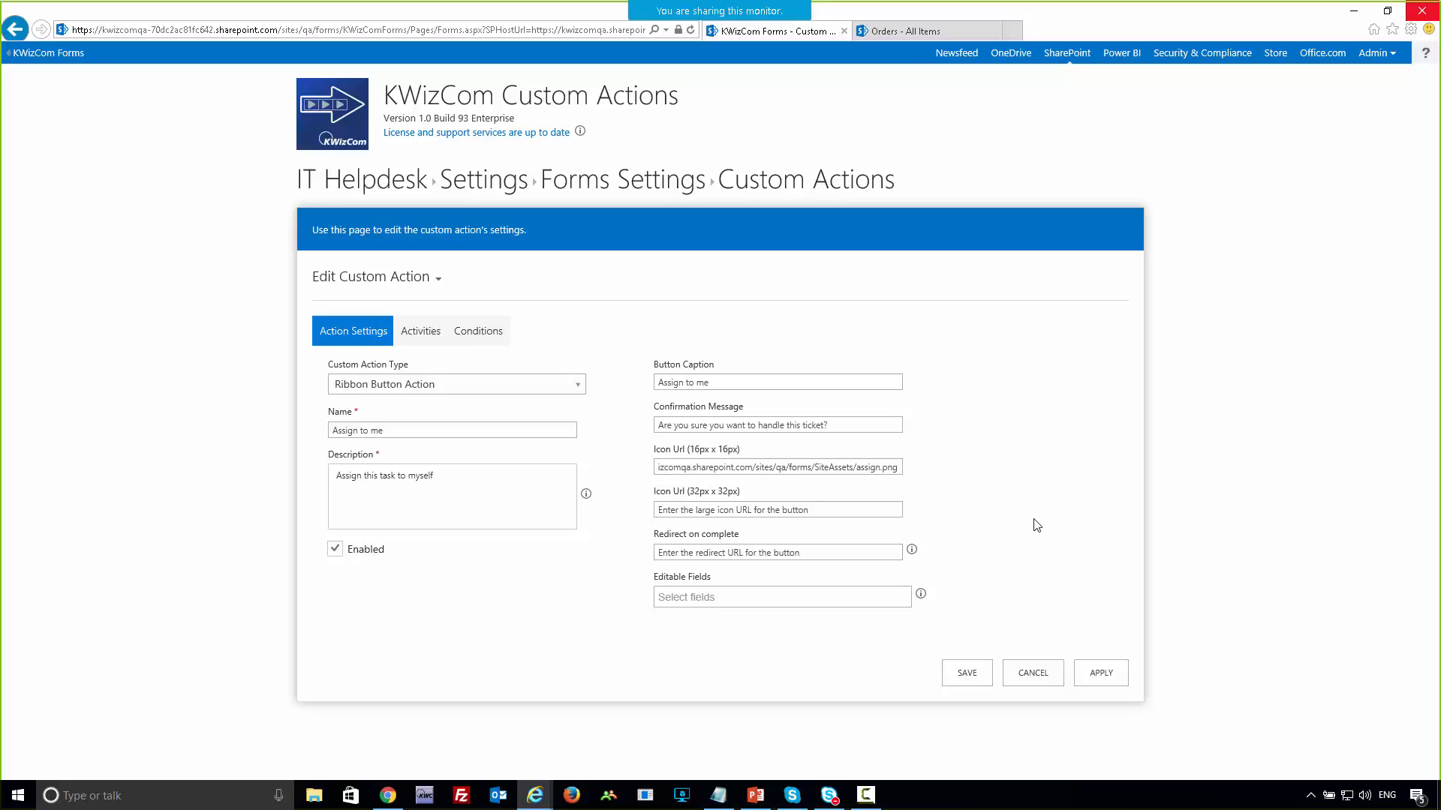
pyautogui.click(912, 549)
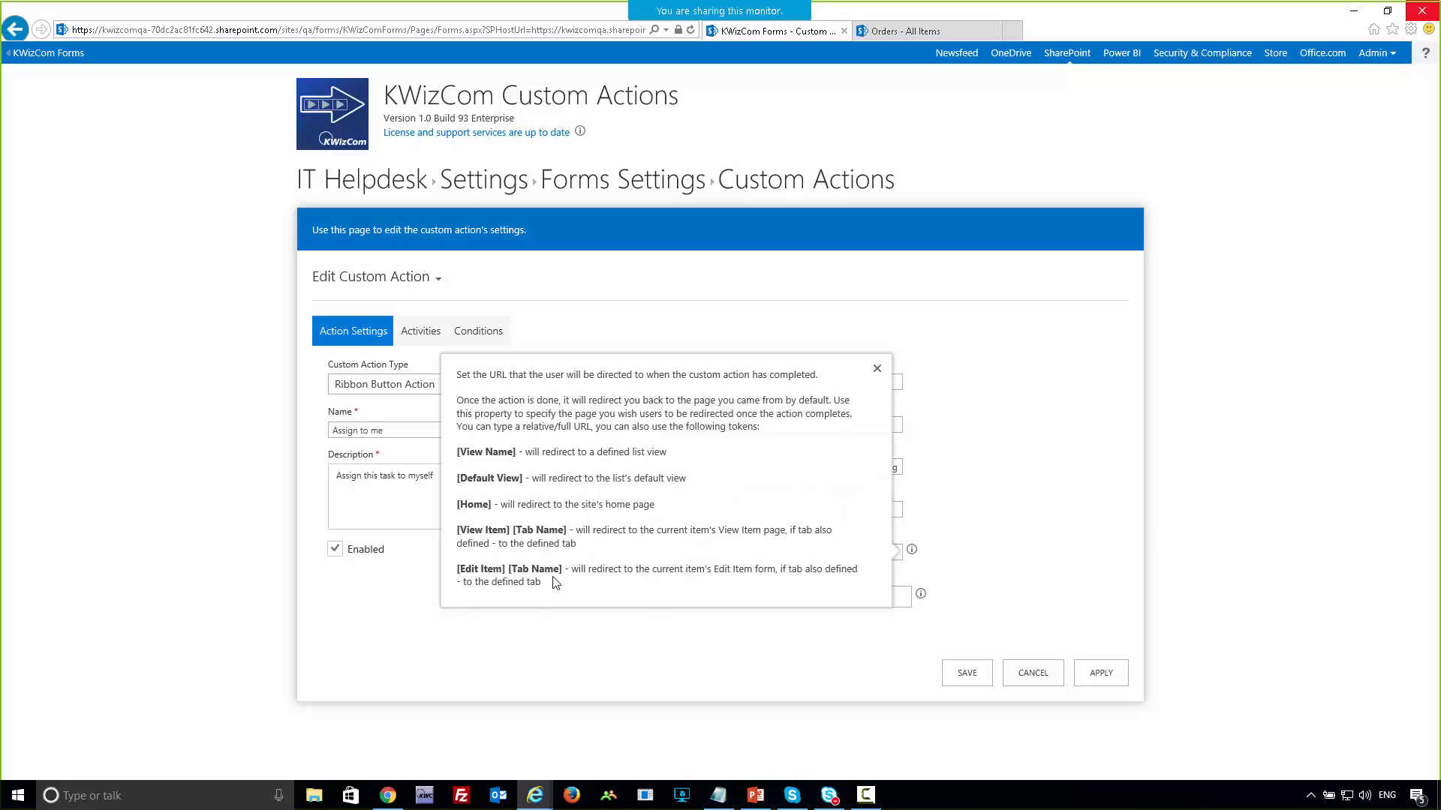
pyautogui.moveTo(563, 573); pyautogui.dragTo(457, 576)
pyautogui.hotkey('ctrl', 'c')
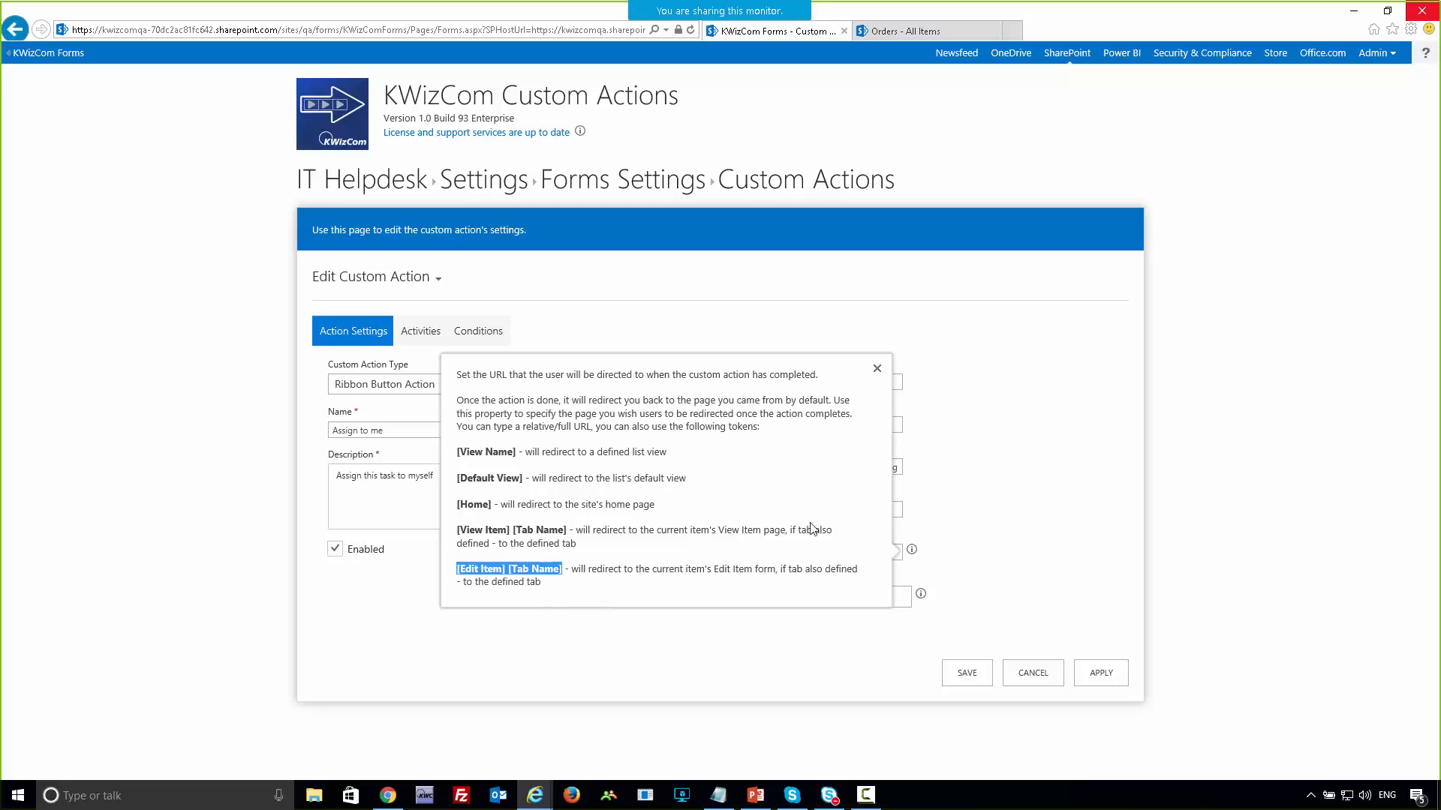
pyautogui.click(966, 546)
pyautogui.click(691, 552)
pyautogui.hotkey('ctrl', 'v')
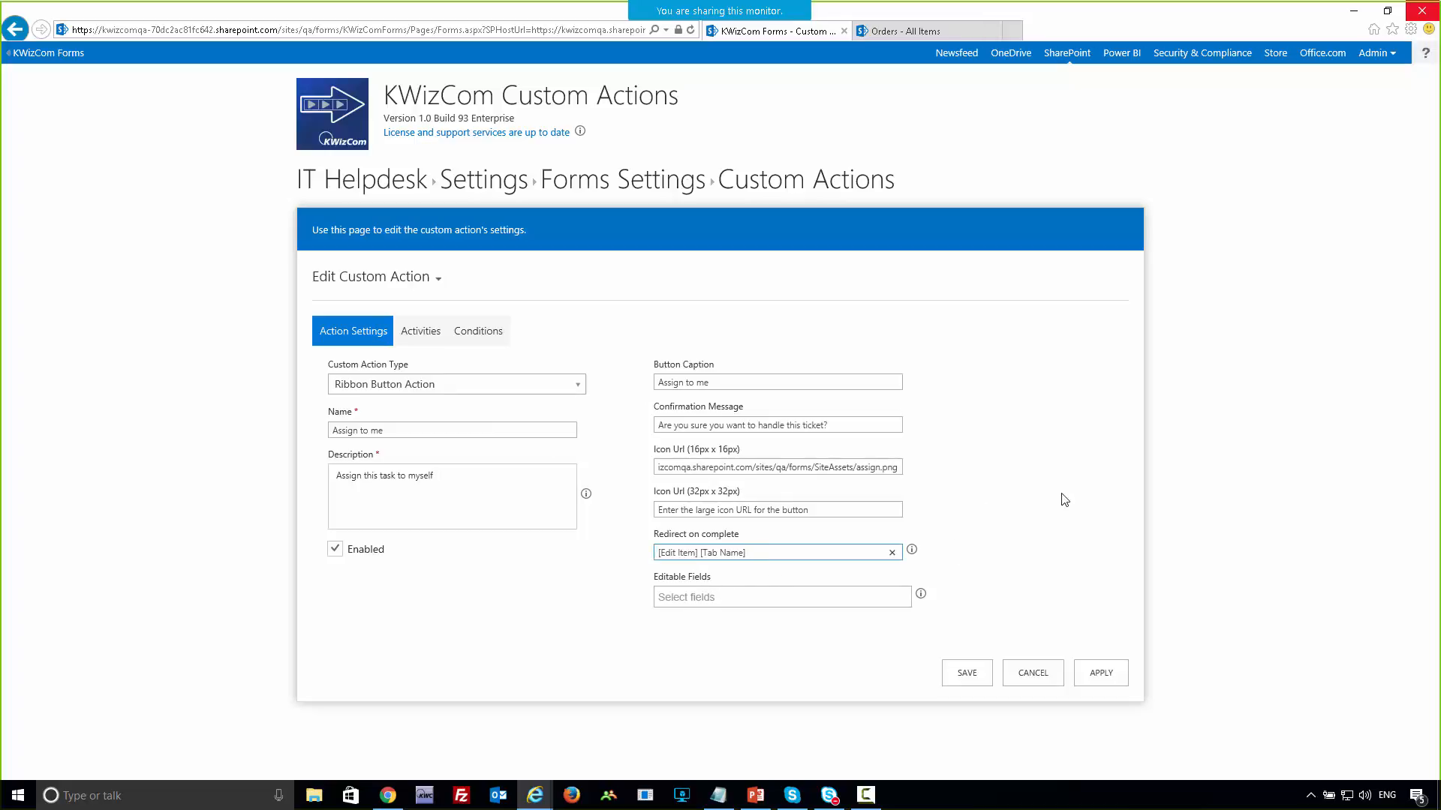
# - Remove the space after [Edit Item] and replace the tab name placeholder so the Redirect on complete value reads "[Edit Item][Issue resolution]"
pyautogui.click(700, 552)
pyautogui.press('BackSpace')
pyautogui.hotkey('shift', 'Right')
pyautogui.hotkey('shift', 'Right')
pyautogui.hotkey('shift', 'Right')
pyautogui.hotkey('shift', 'Right')
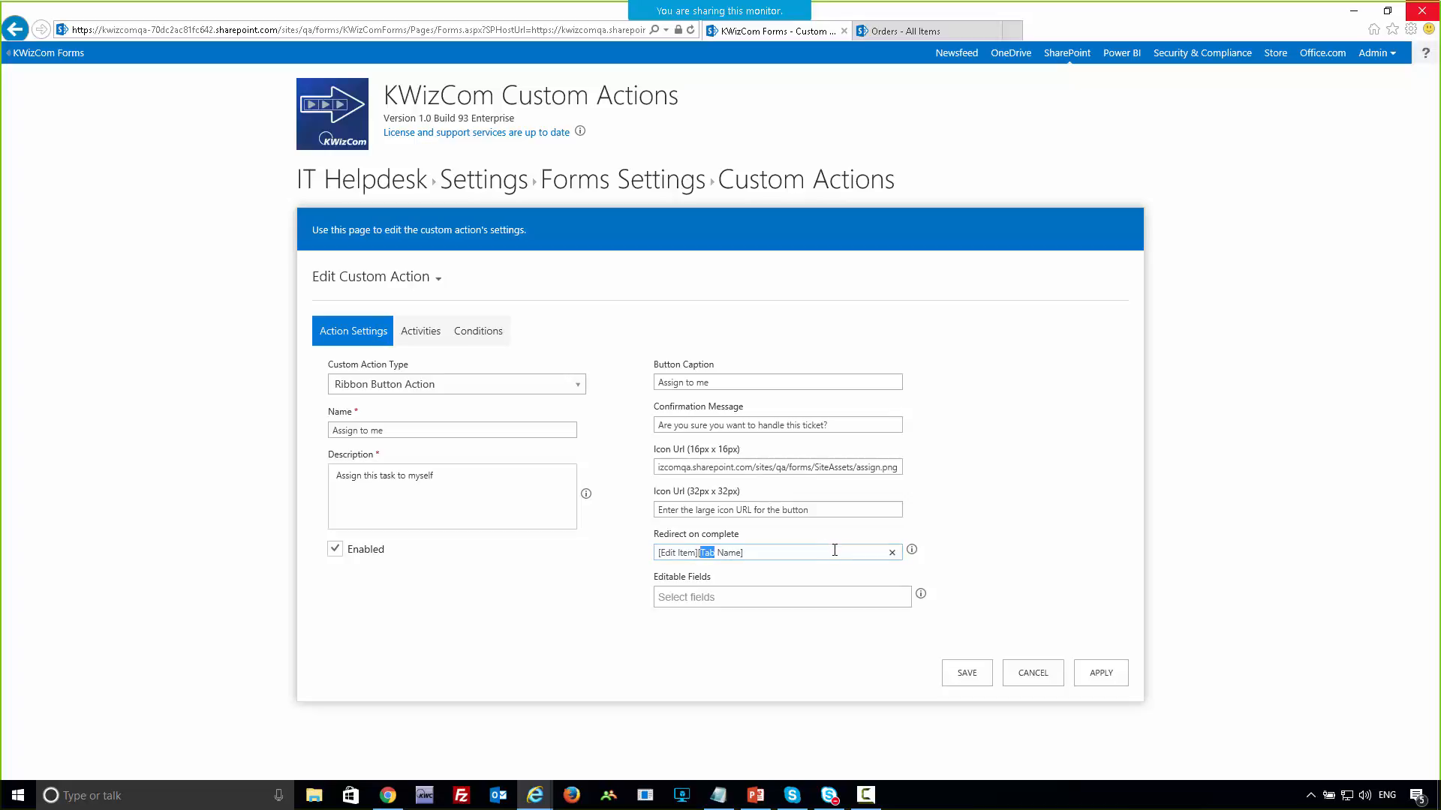
pyautogui.hotkey('shift', 'Right')
pyautogui.hotkey('shift', 'Right')
pyautogui.hotkey('shift', 'Right')
pyautogui.hotkey('shift', 'Right')
pyautogui.write('[Issue resolution')
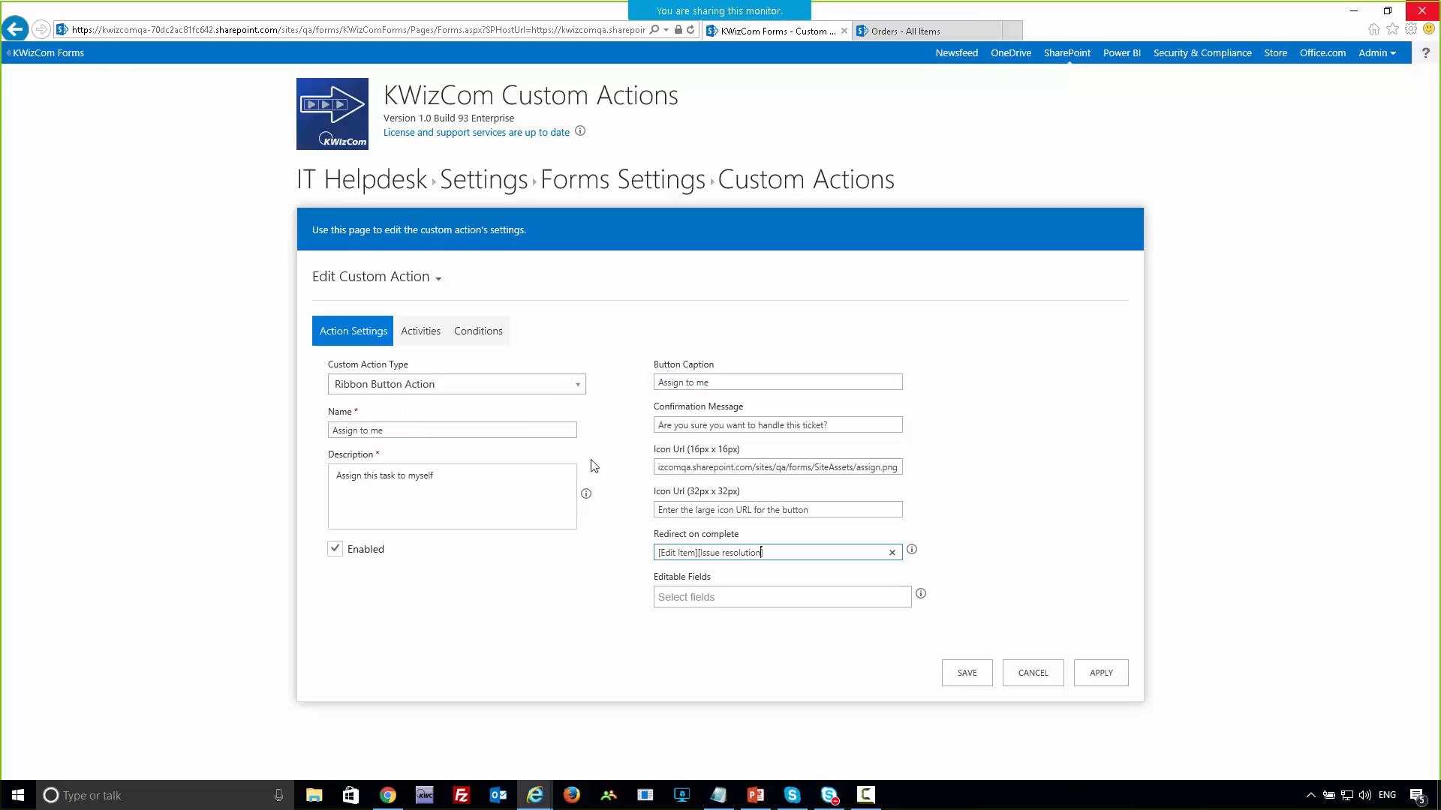
# - Add the existing "Assign task" activity to the custom action
pyautogui.click(418, 338)
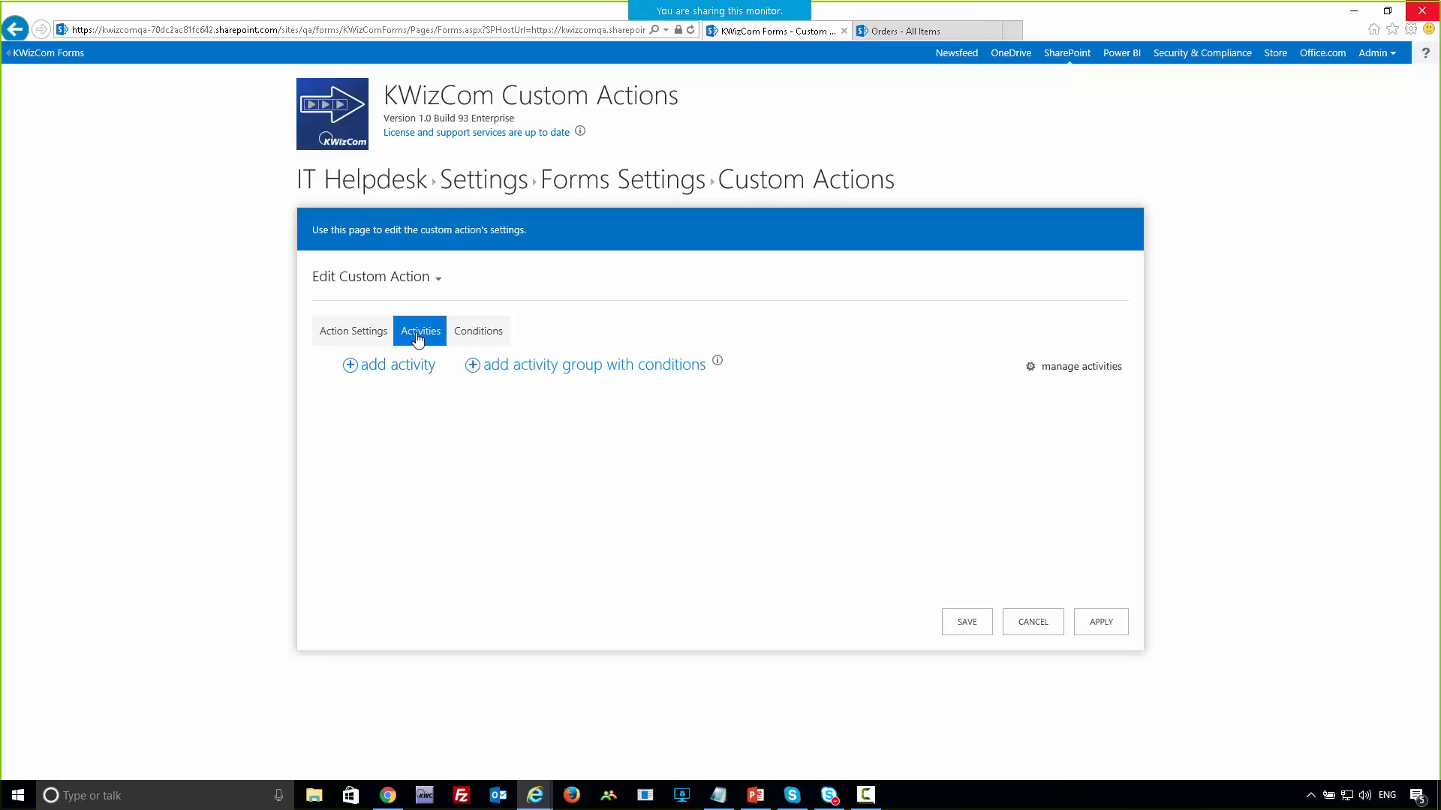
pyautogui.click(379, 372)
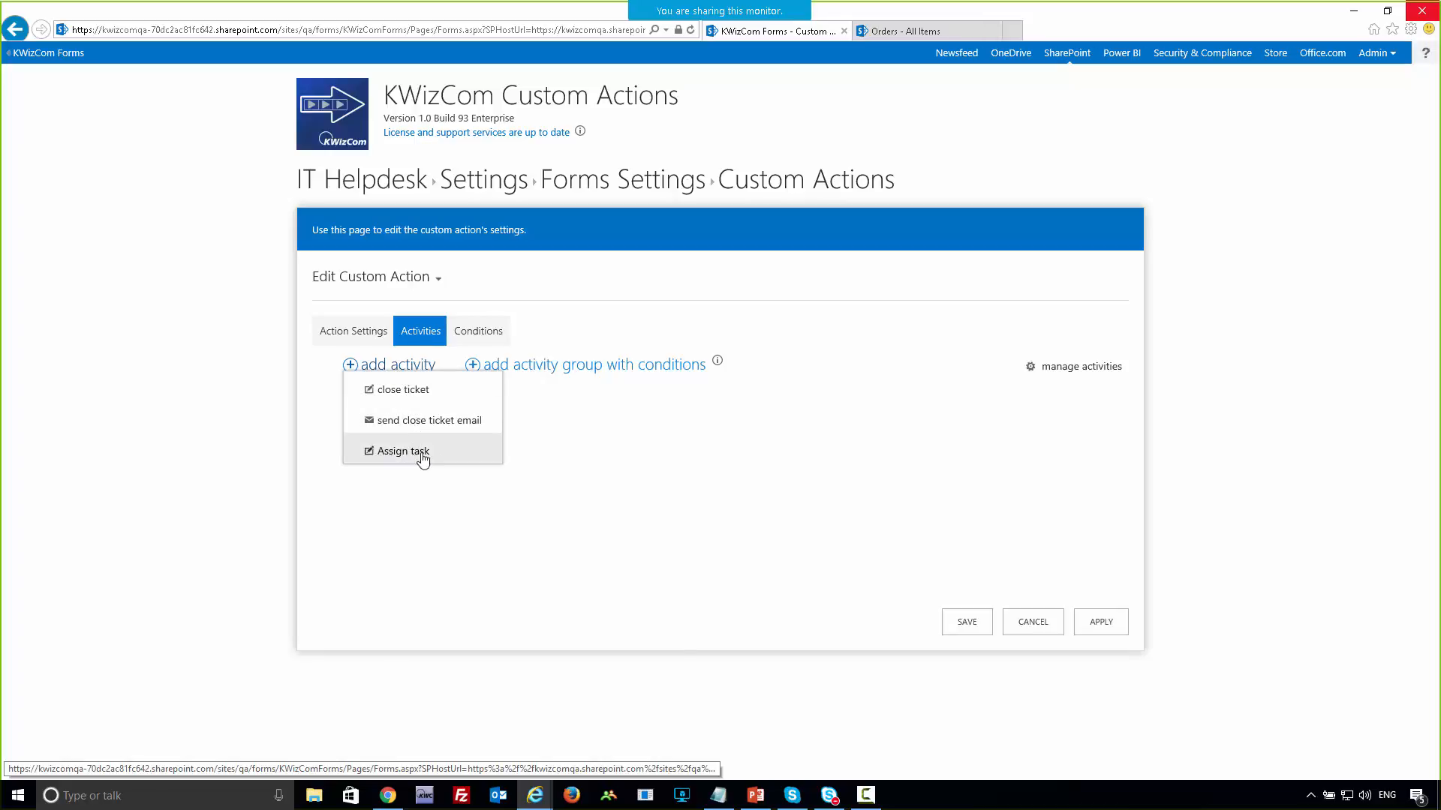
pyautogui.click(393, 454)
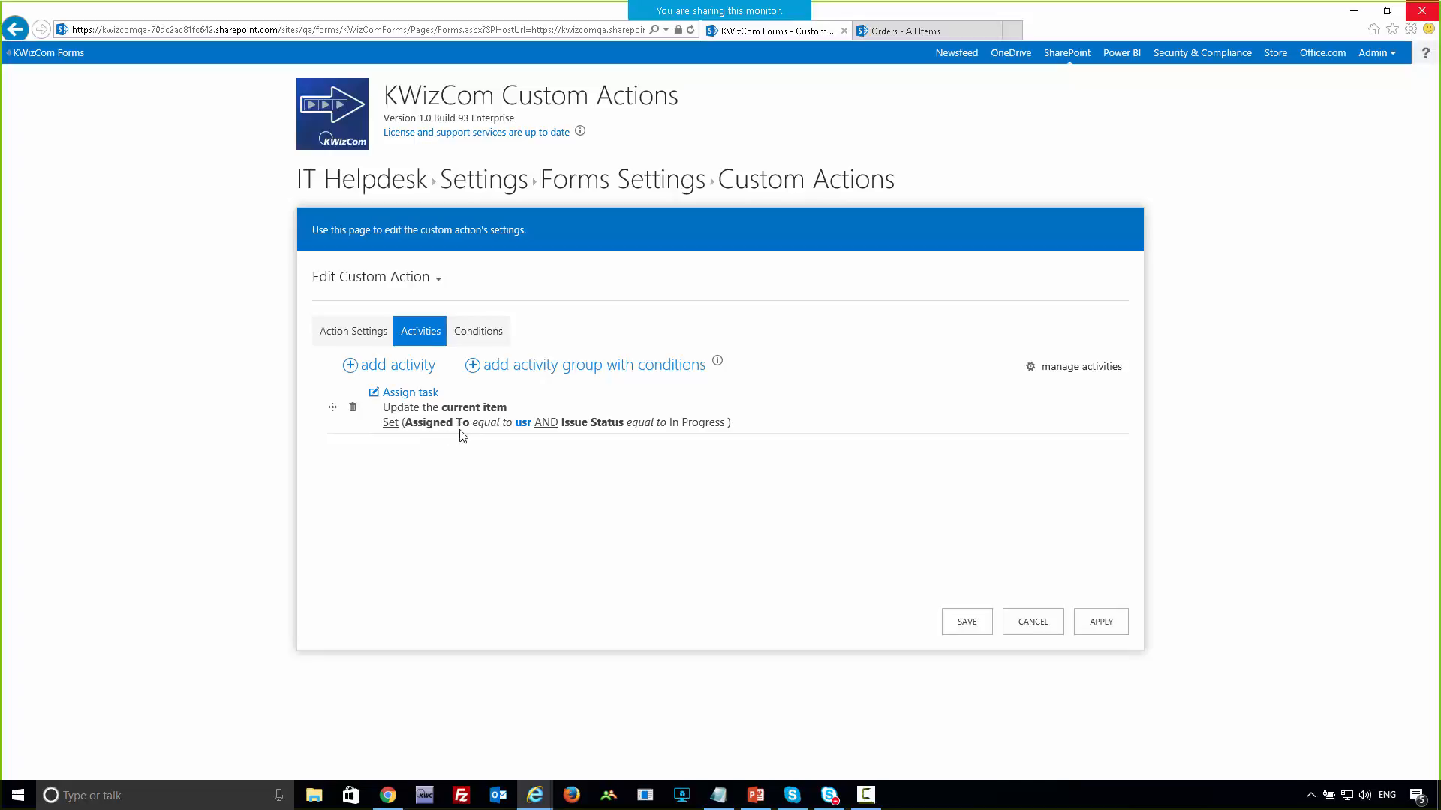
# - Map the Assign task activity's usr variable to [Me] and save the custom action
pyautogui.click(521, 424)
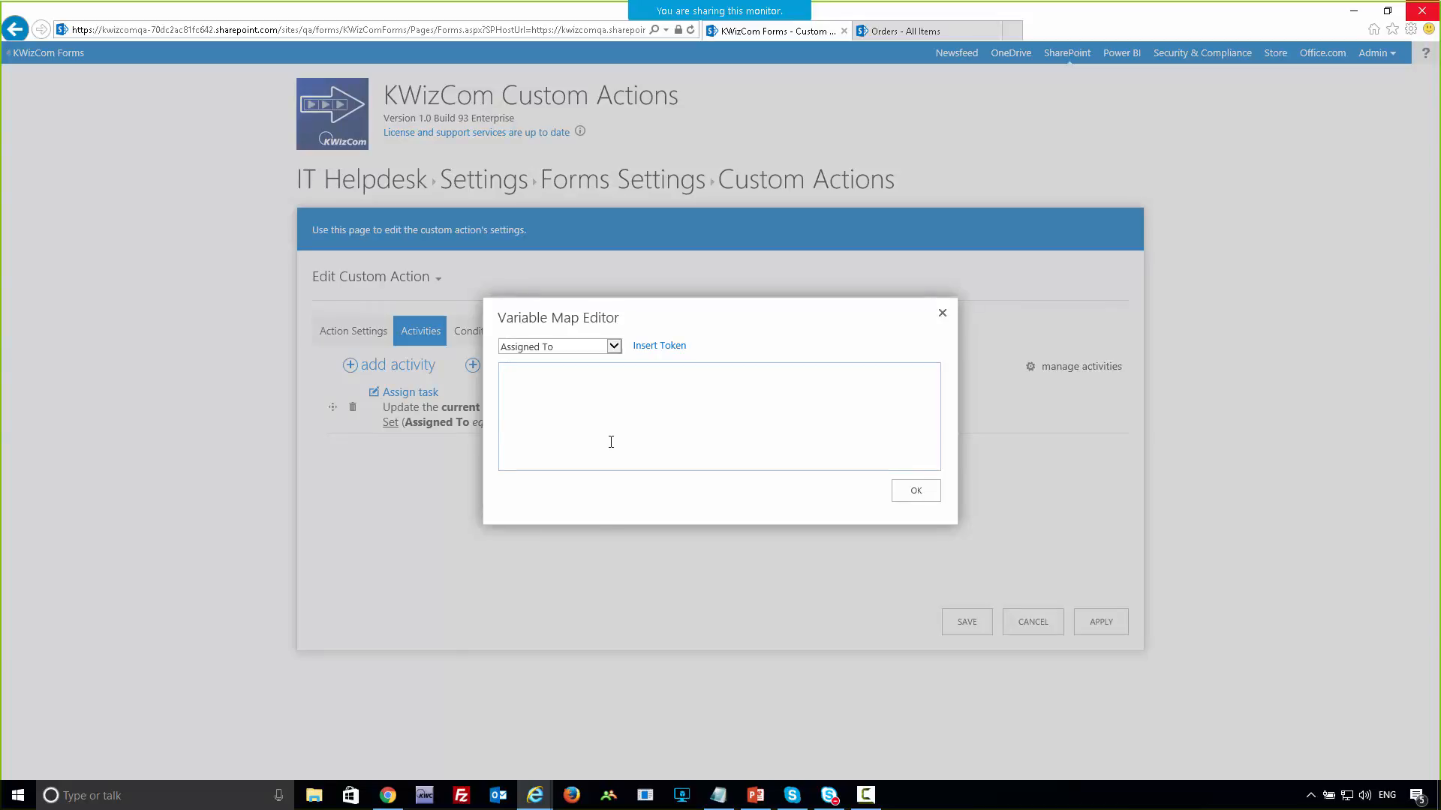
pyautogui.click(614, 346)
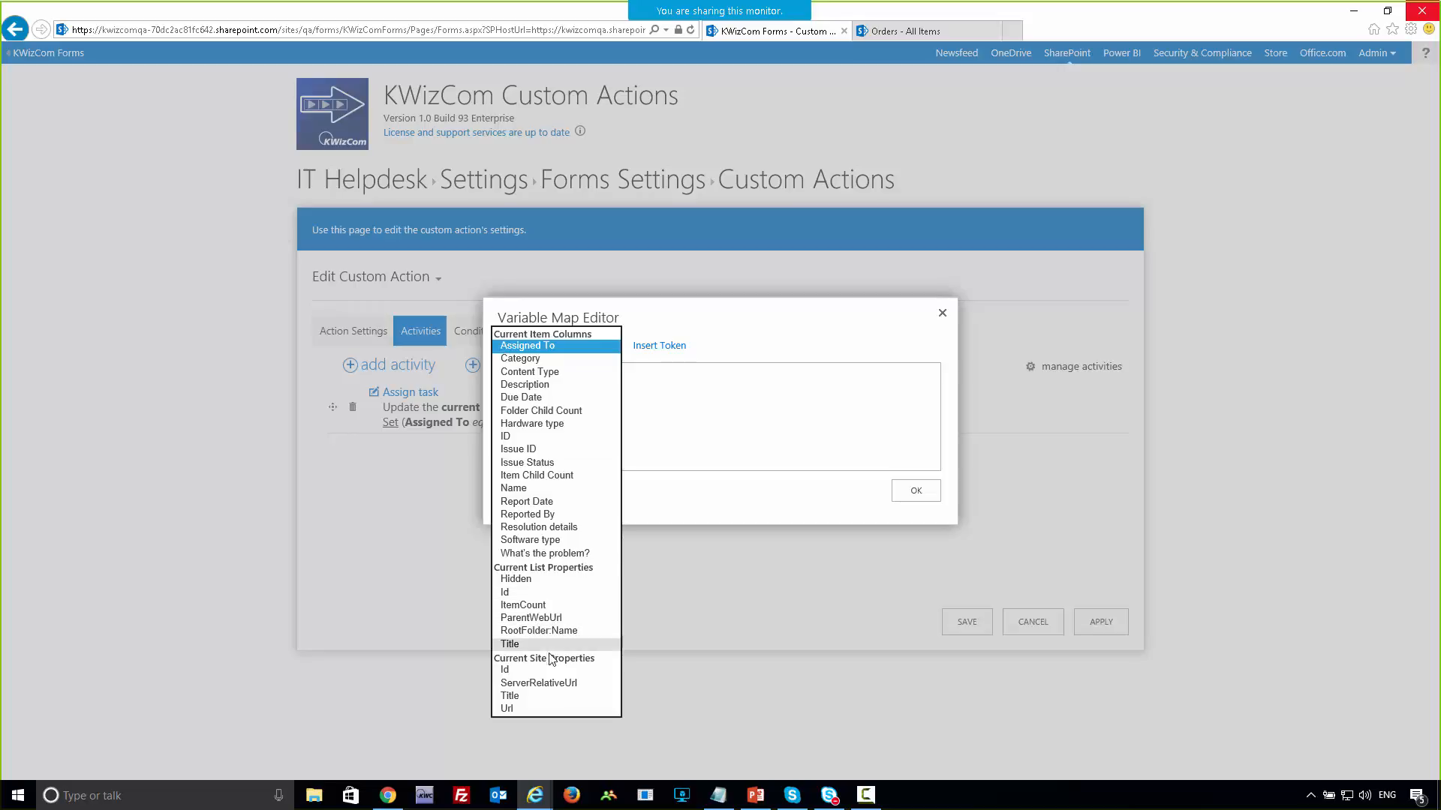
pyautogui.click(679, 400)
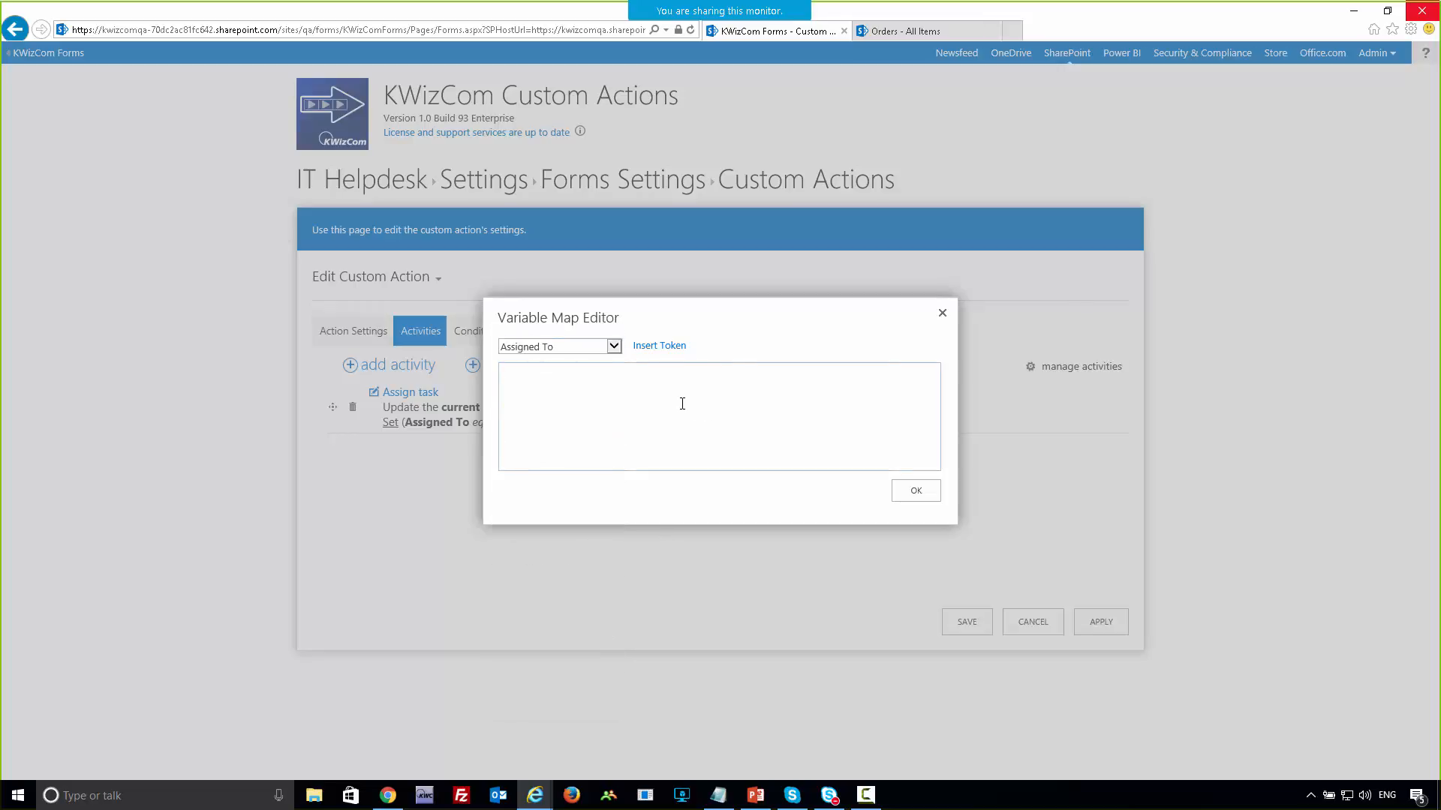
pyautogui.write('[Me]')
pyautogui.click(914, 492)
pyautogui.moveTo(523, 426)
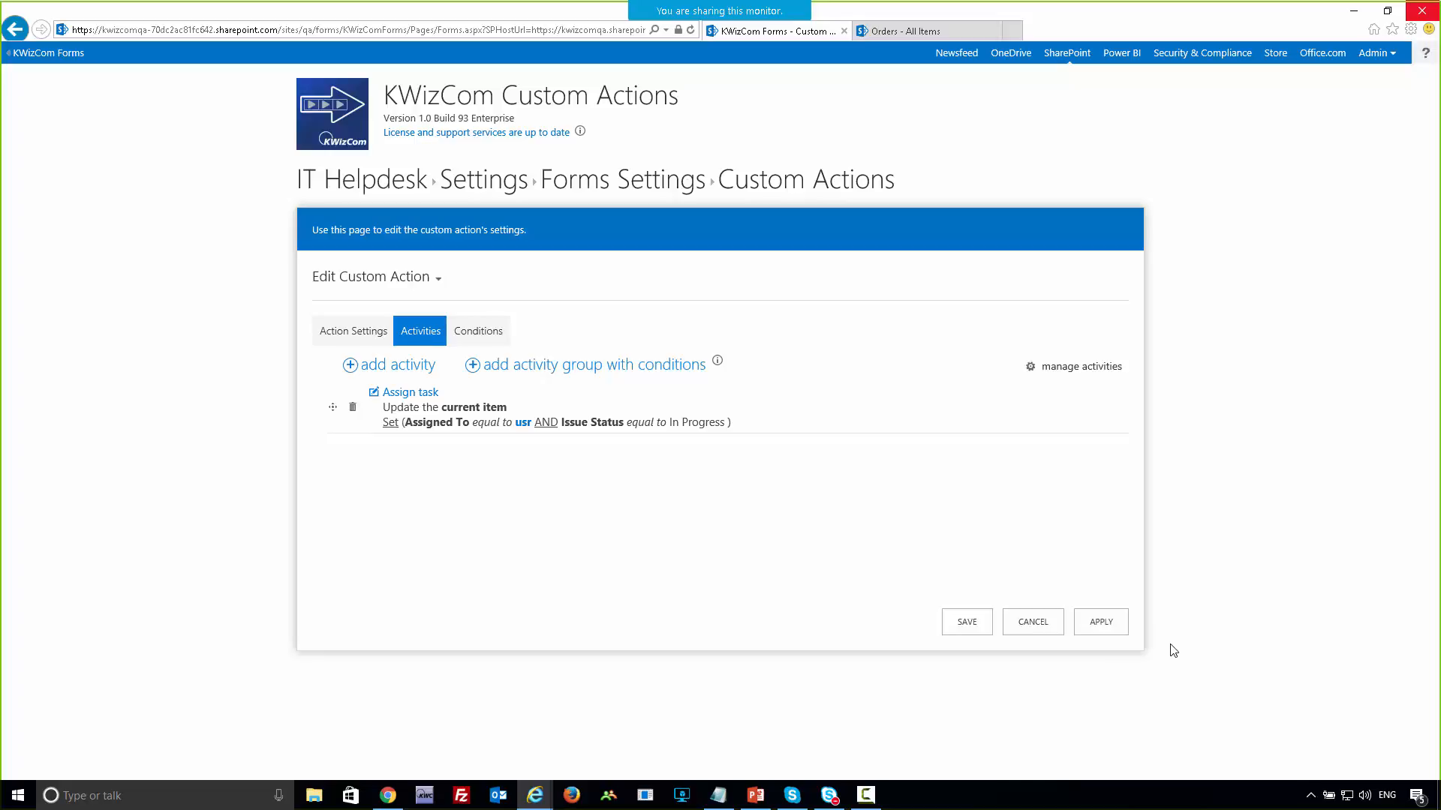
pyautogui.click(966, 622)
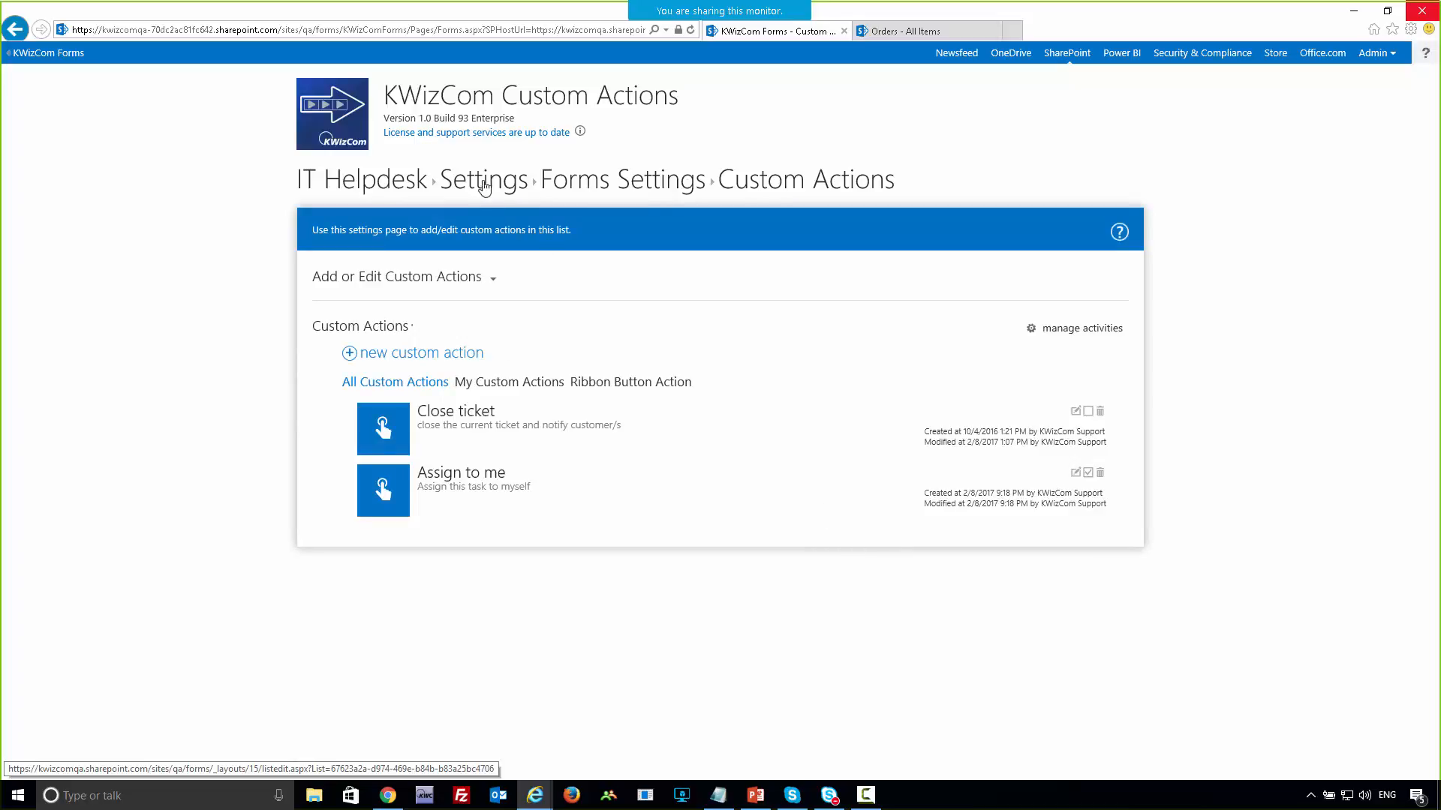
# - Open the IT Helpdesk list in a new browser tab and switch to it
pyautogui.rightClick(371, 185)
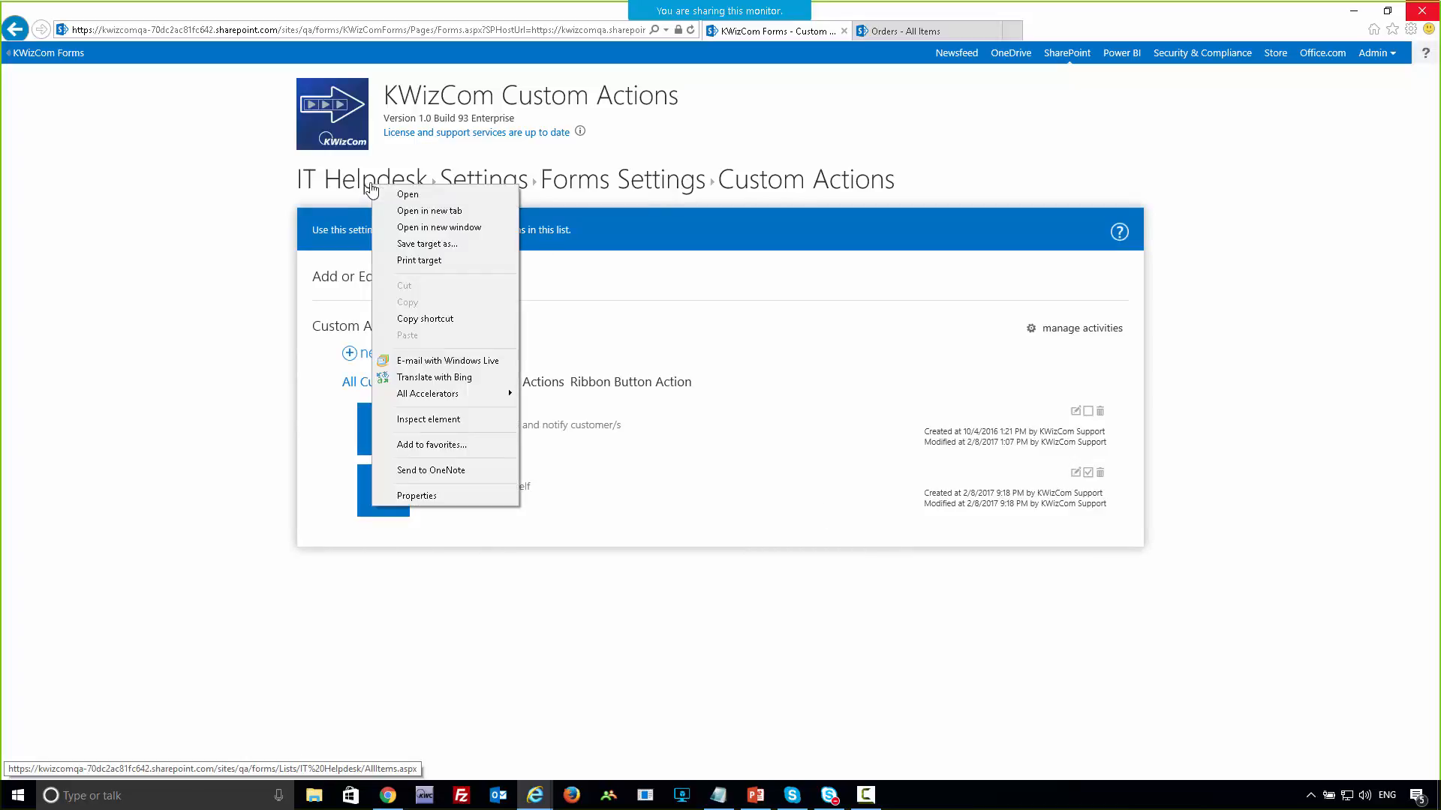
pyautogui.click(395, 212)
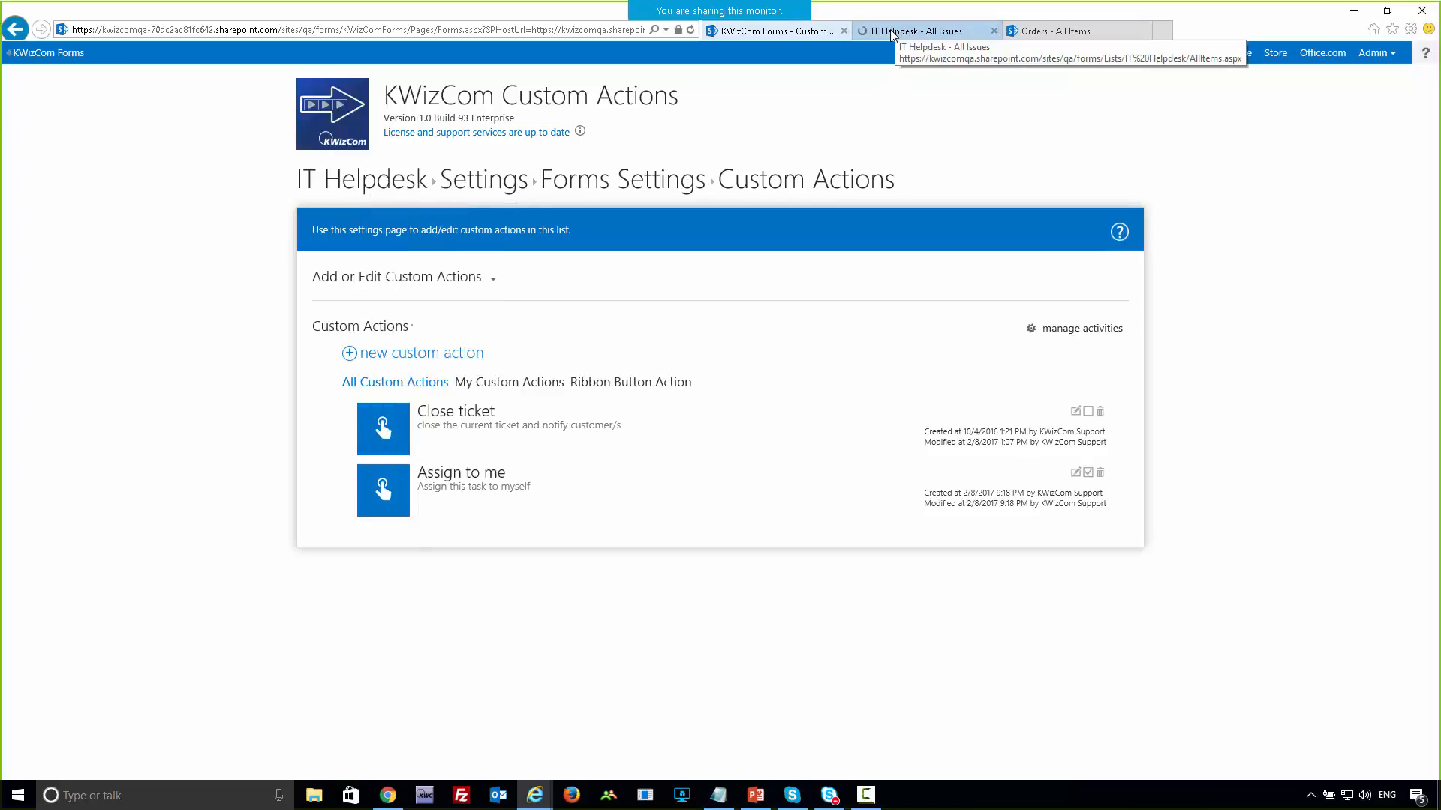
pyautogui.click(891, 32)
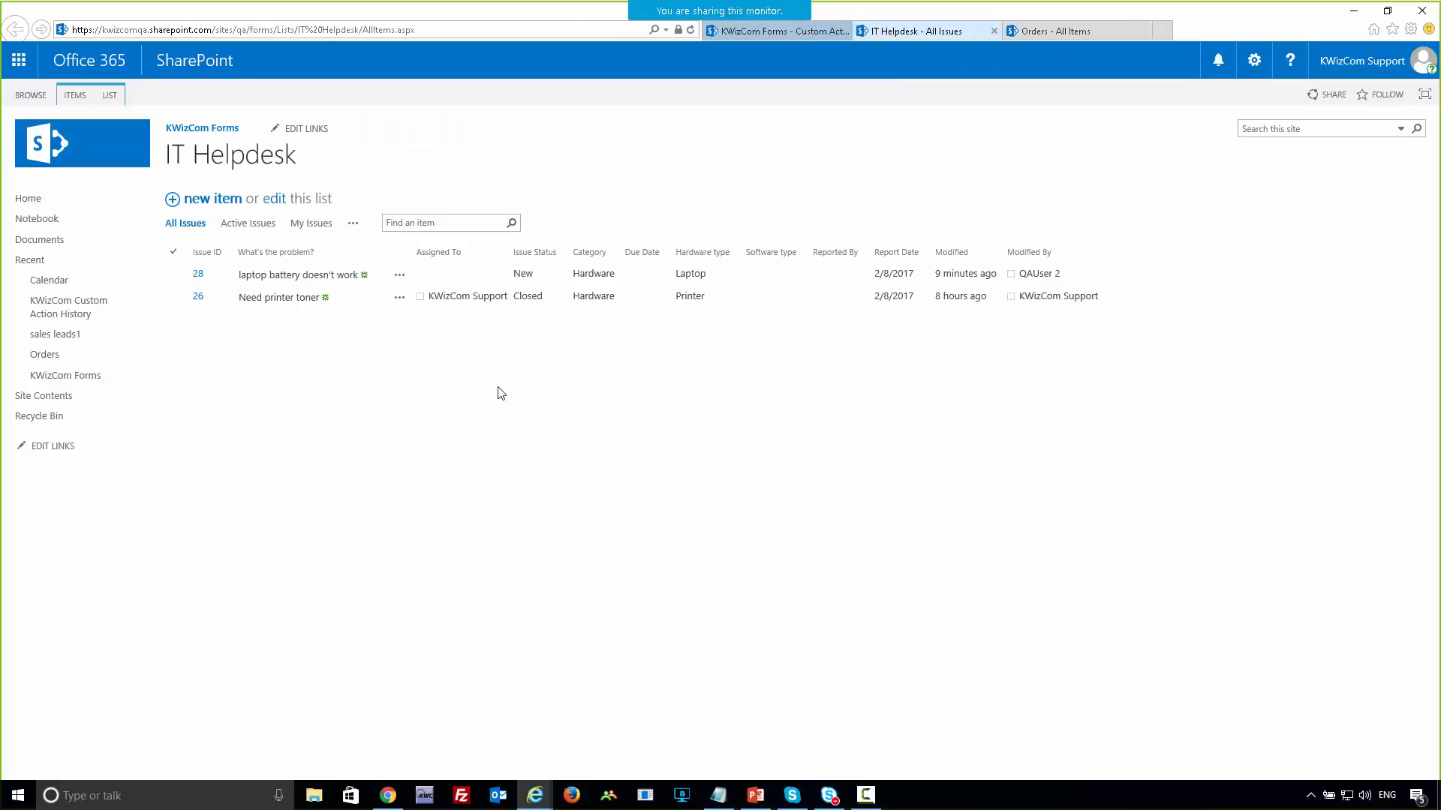
# - View the "laptop battery doesn't work" ticket and run the "Assign to me" action on it, accepting the confirmation
pyautogui.click(400, 278)
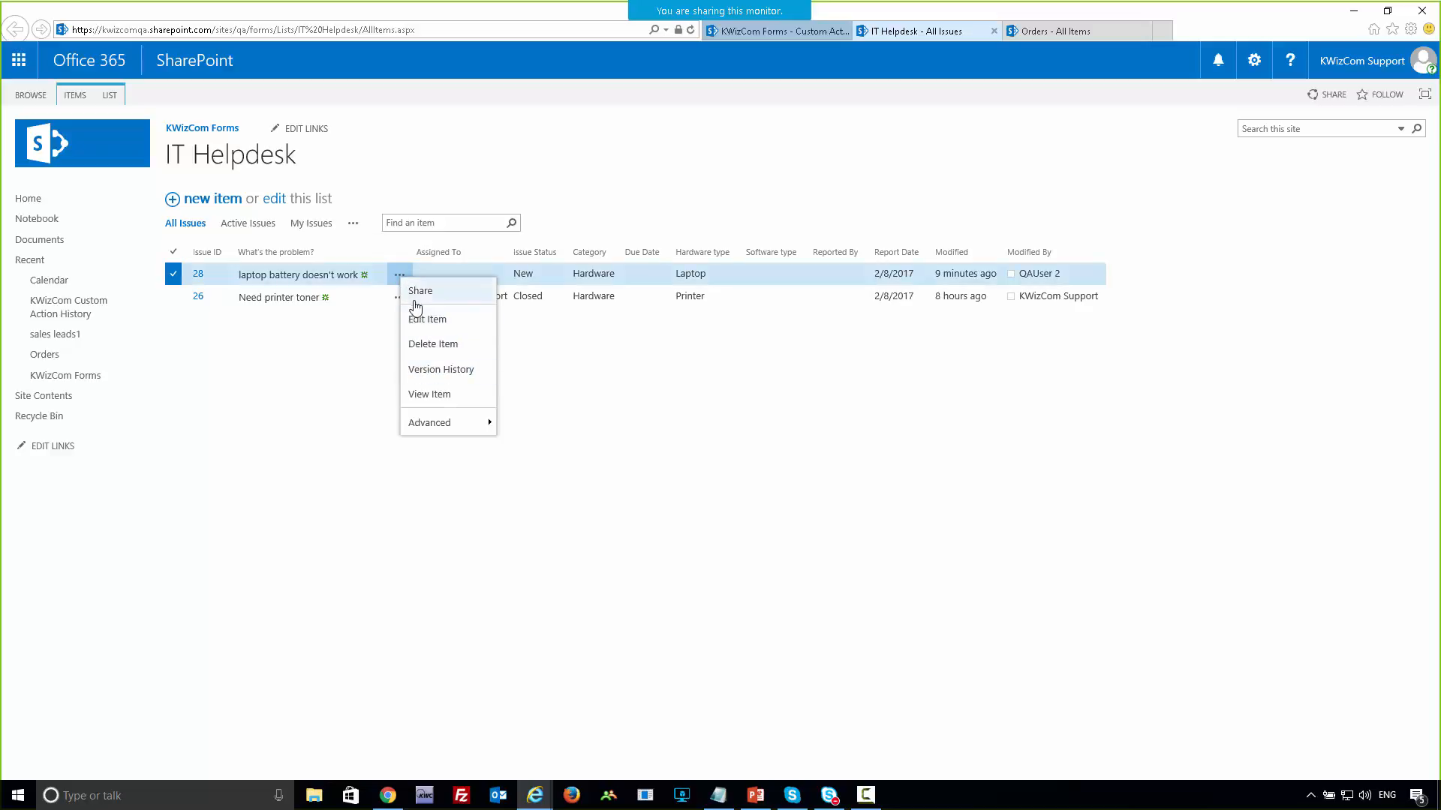
pyautogui.click(427, 398)
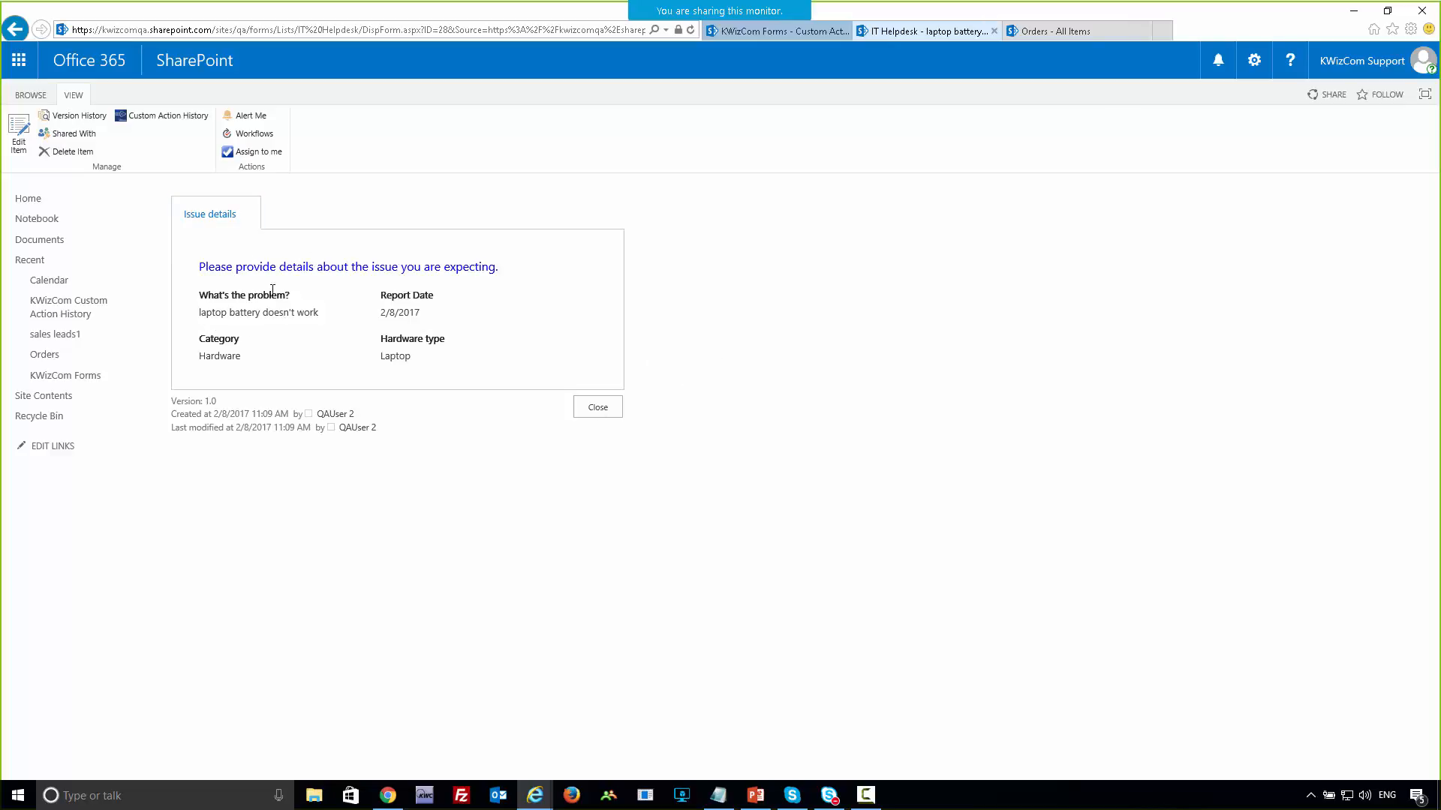
pyautogui.click(253, 153)
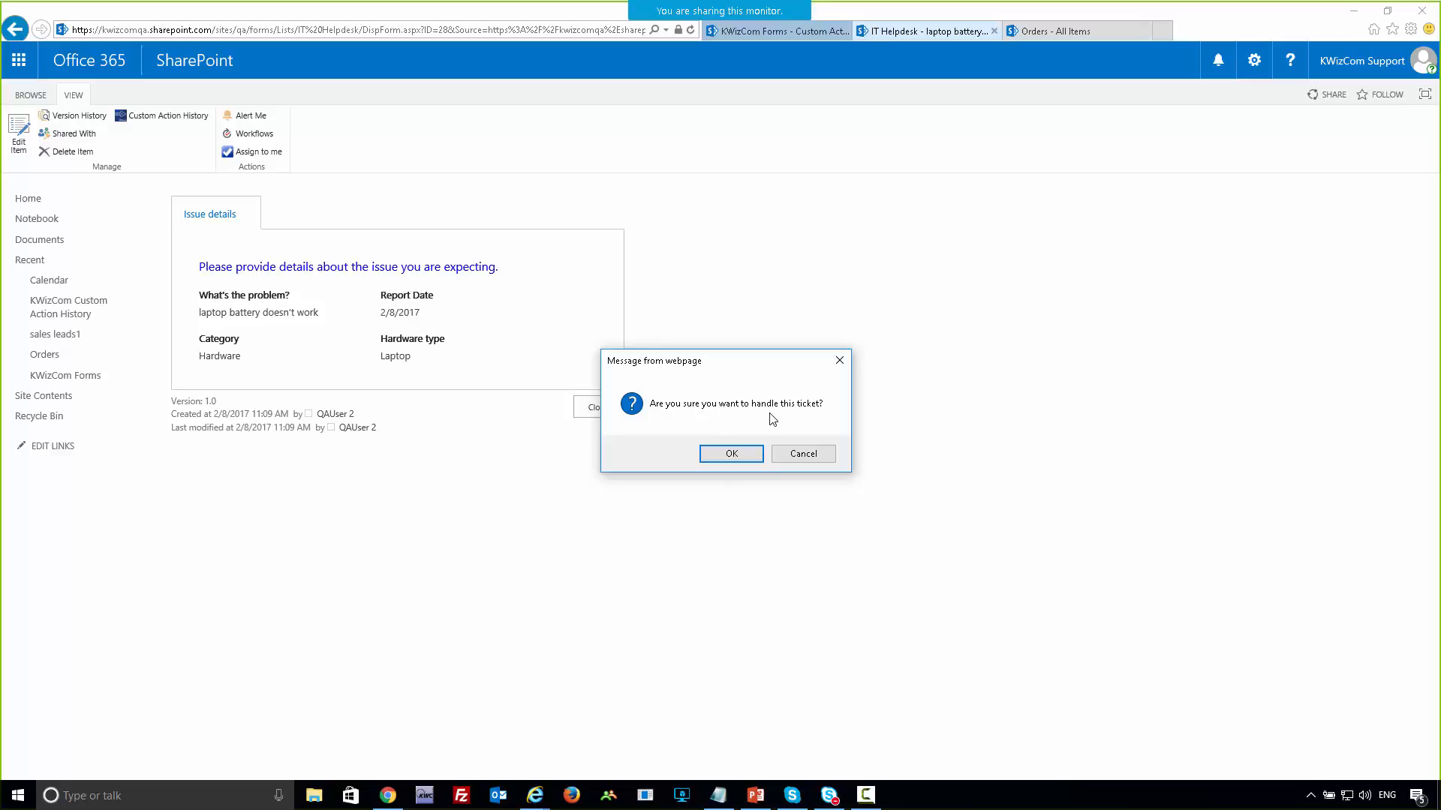
pyautogui.click(734, 454)
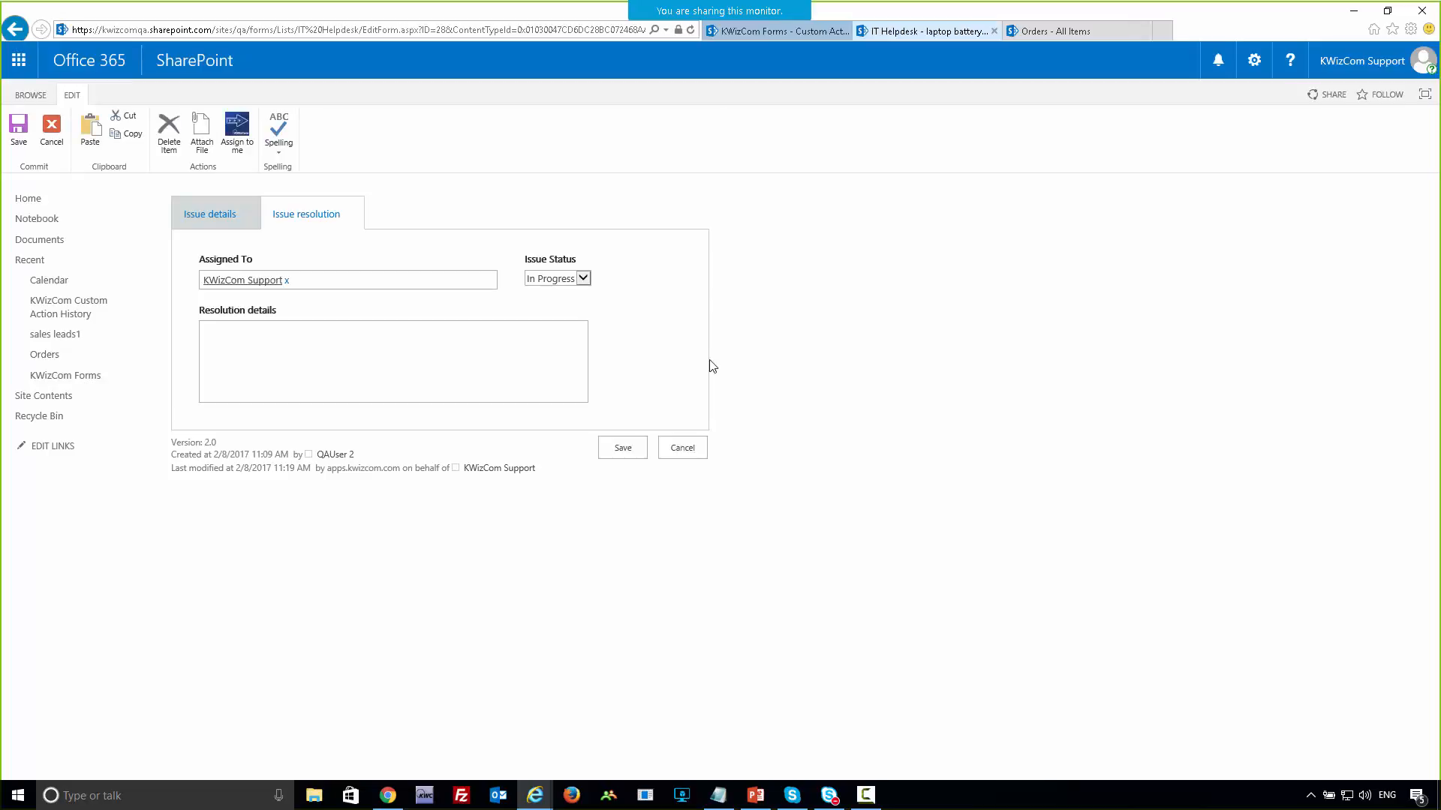
# - Enter "i did my way" as the ticket's resolution details and save the ticket
pyautogui.click(526, 349)
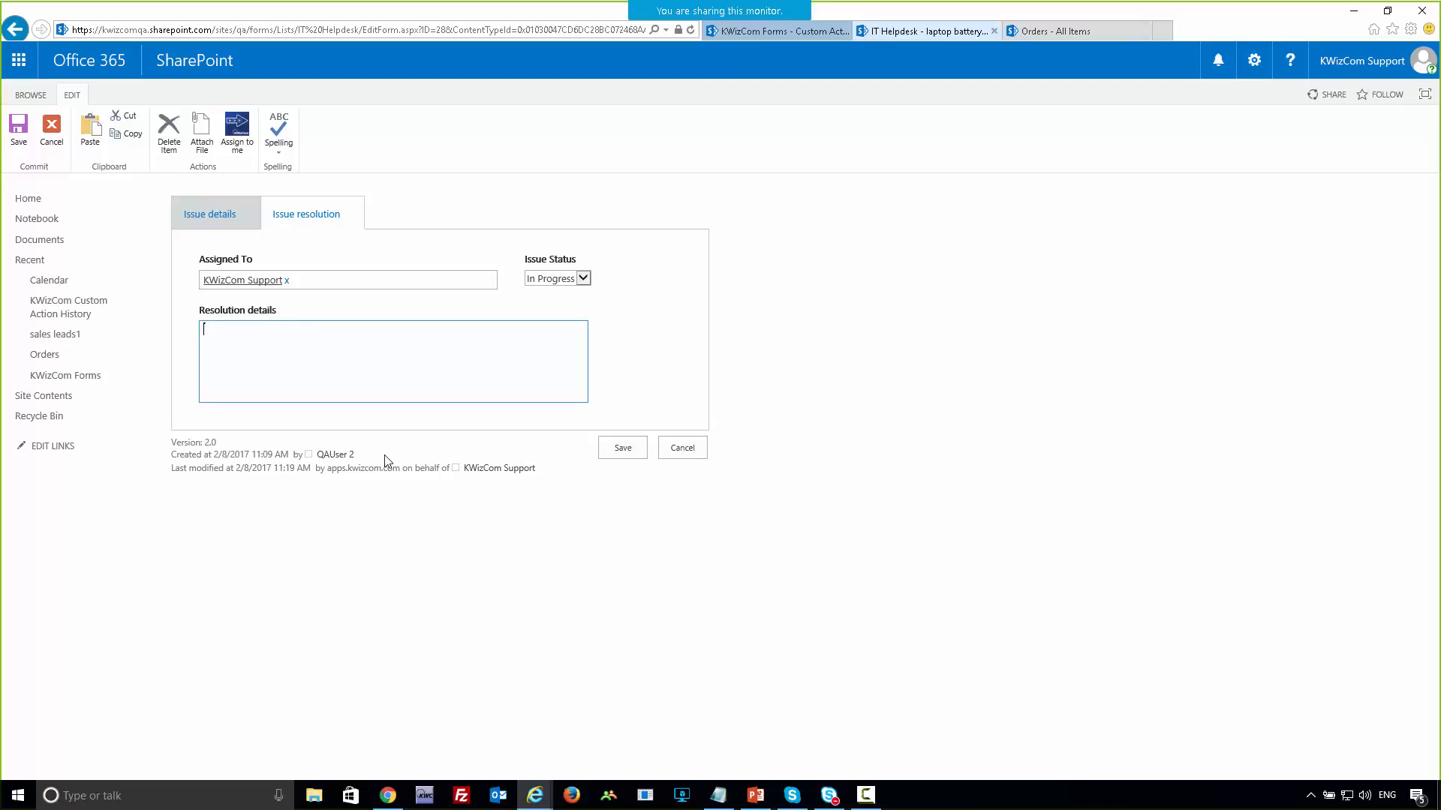
pyautogui.write('i did my way')
pyautogui.click(617, 448)
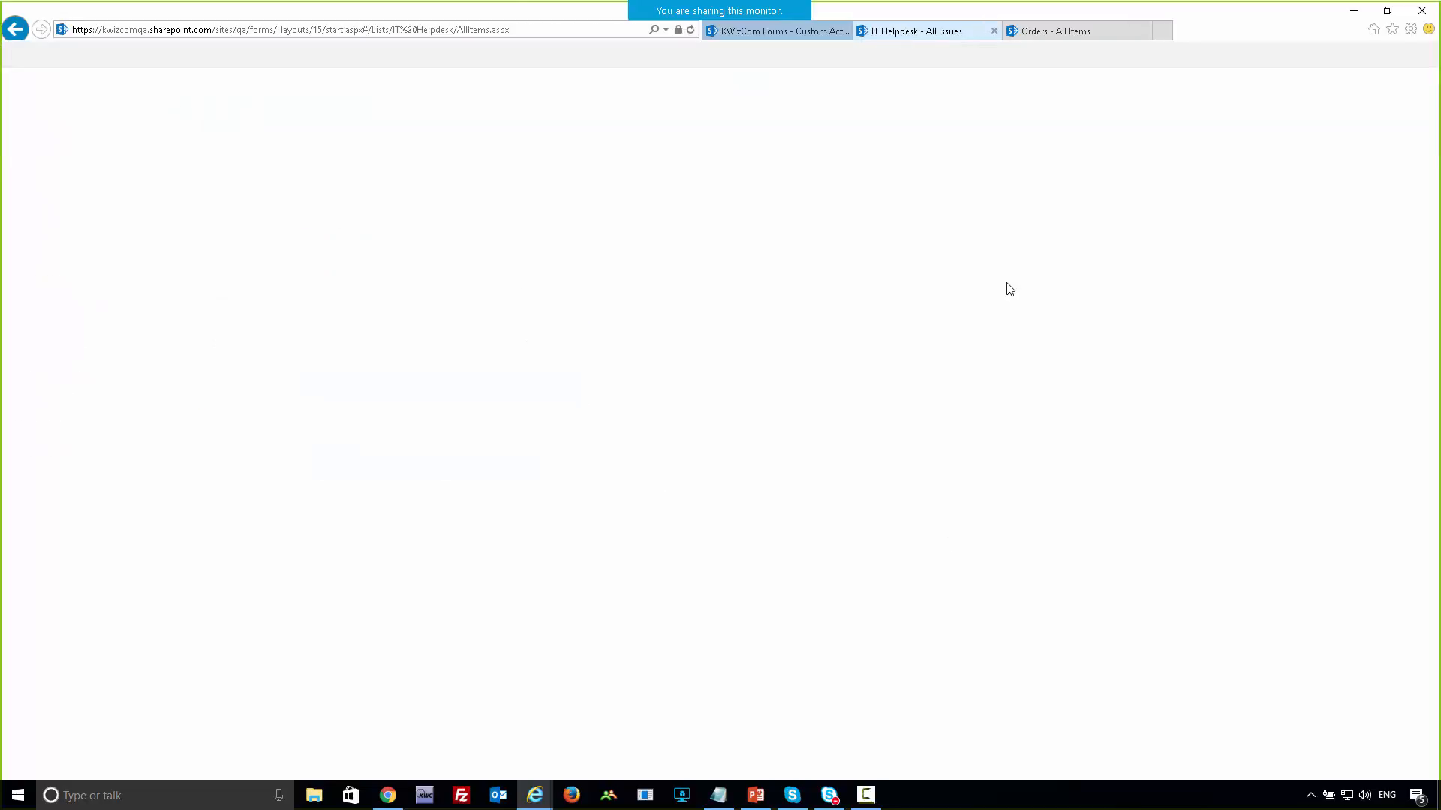
# - Add the condition "Assigned To is empty" to the "Assign to me" custom action and save it
pyautogui.click(782, 34)
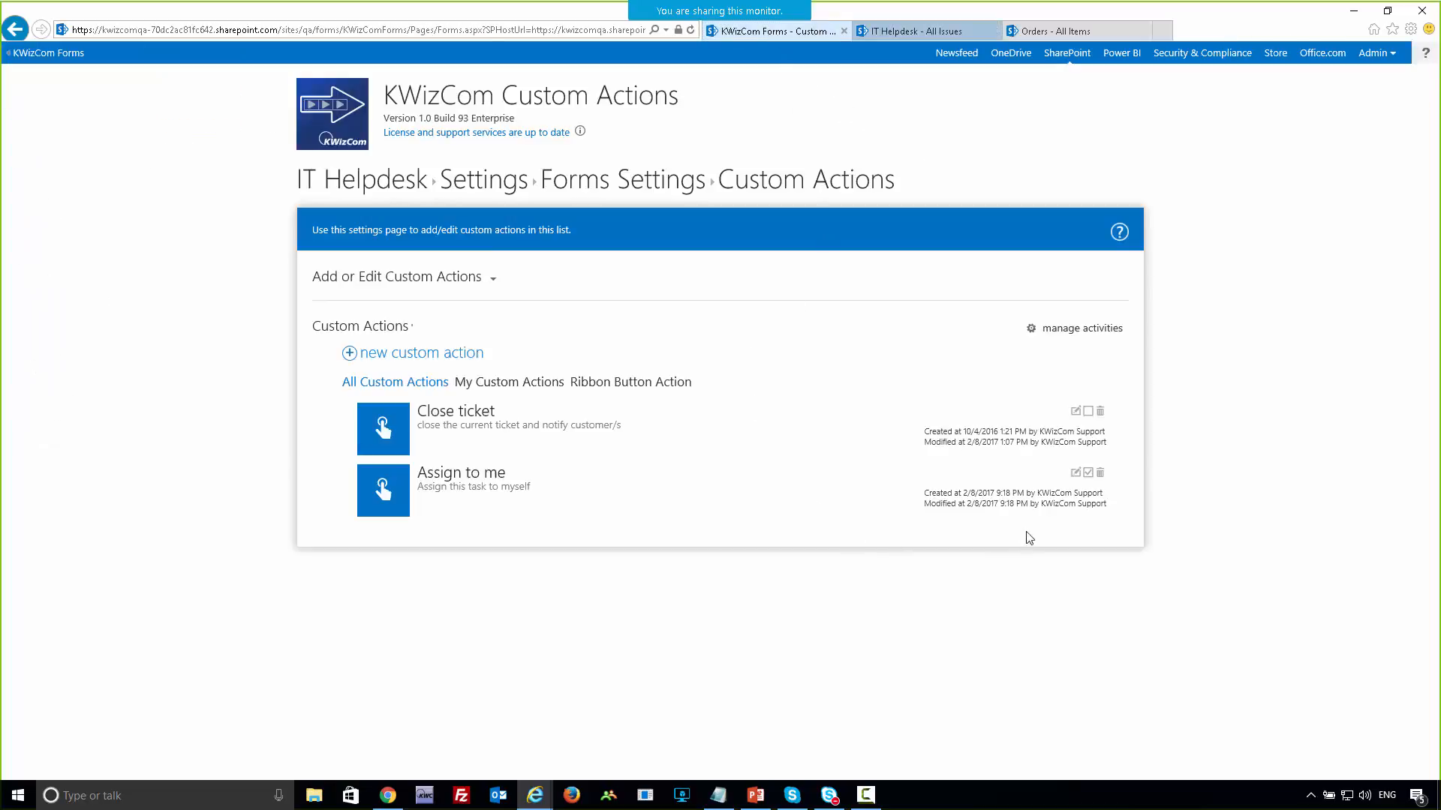
pyautogui.click(1075, 474)
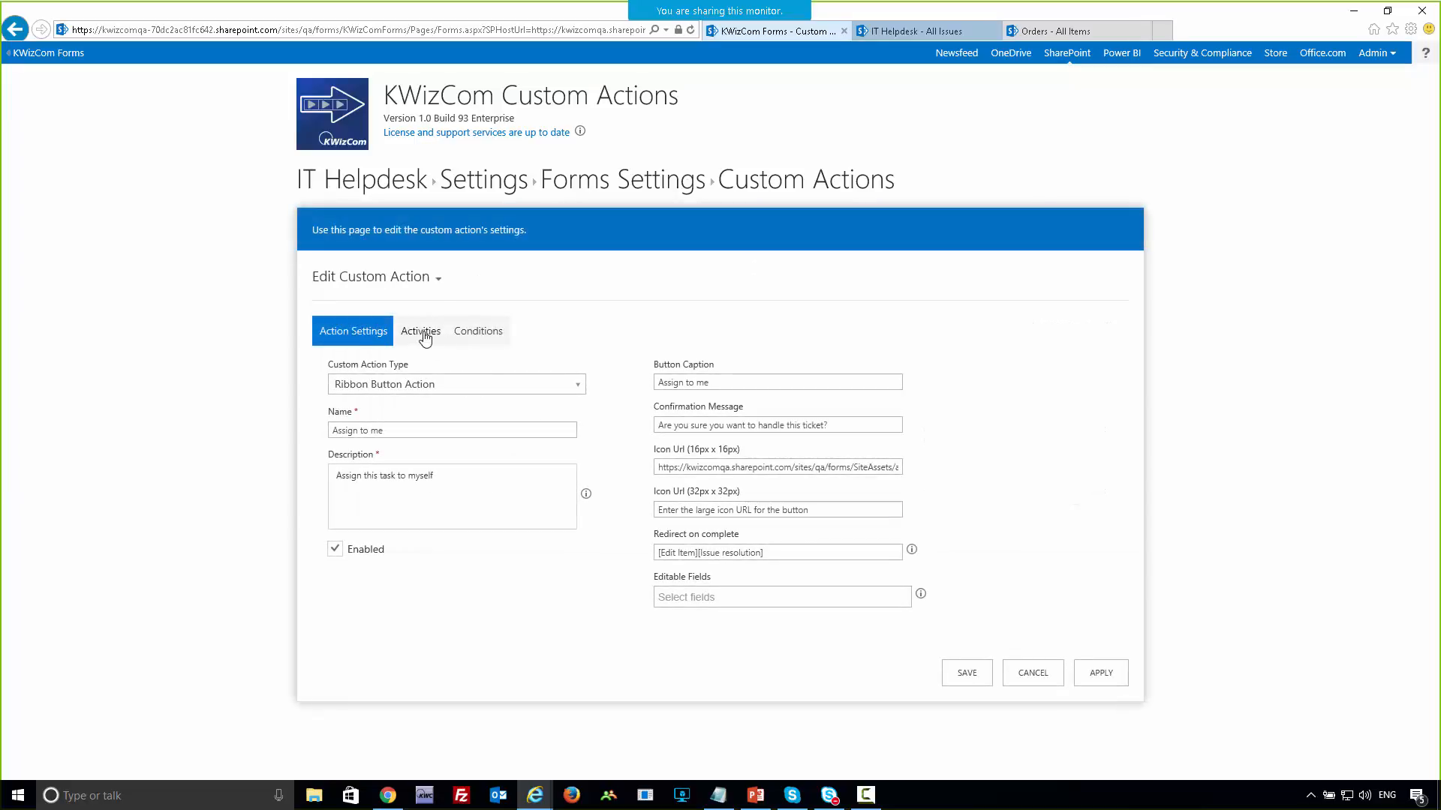
pyautogui.click(420, 333)
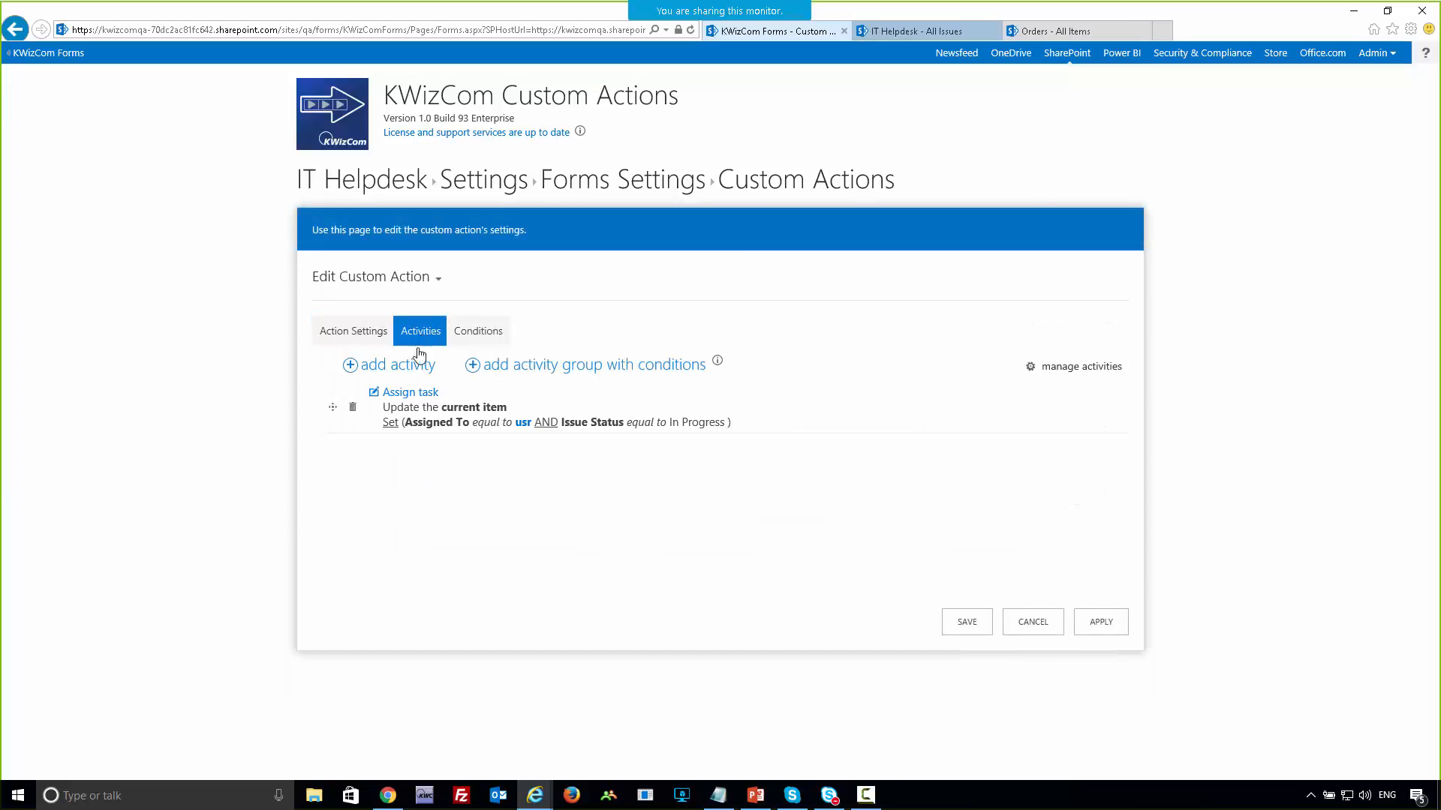
pyautogui.click(482, 341)
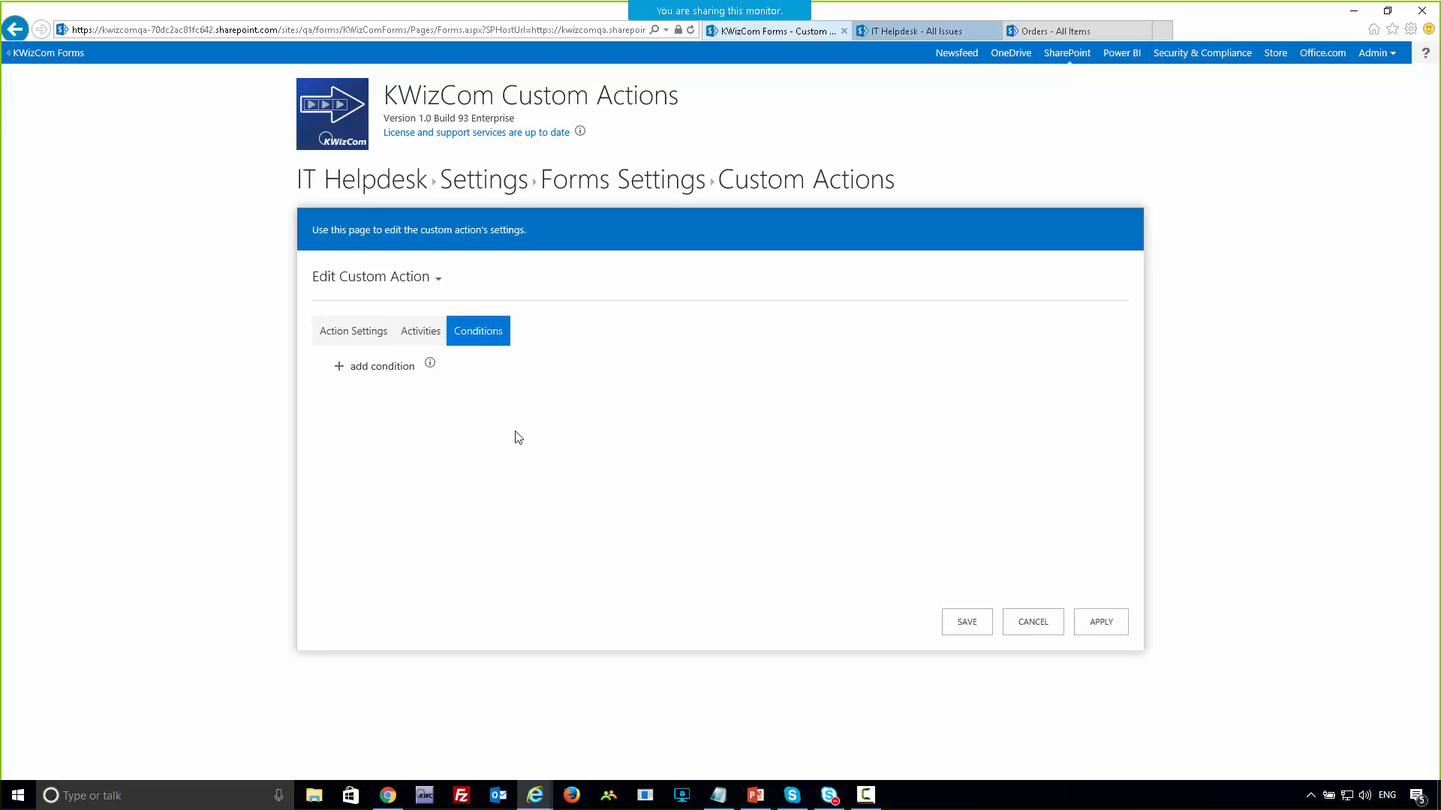
pyautogui.click(373, 368)
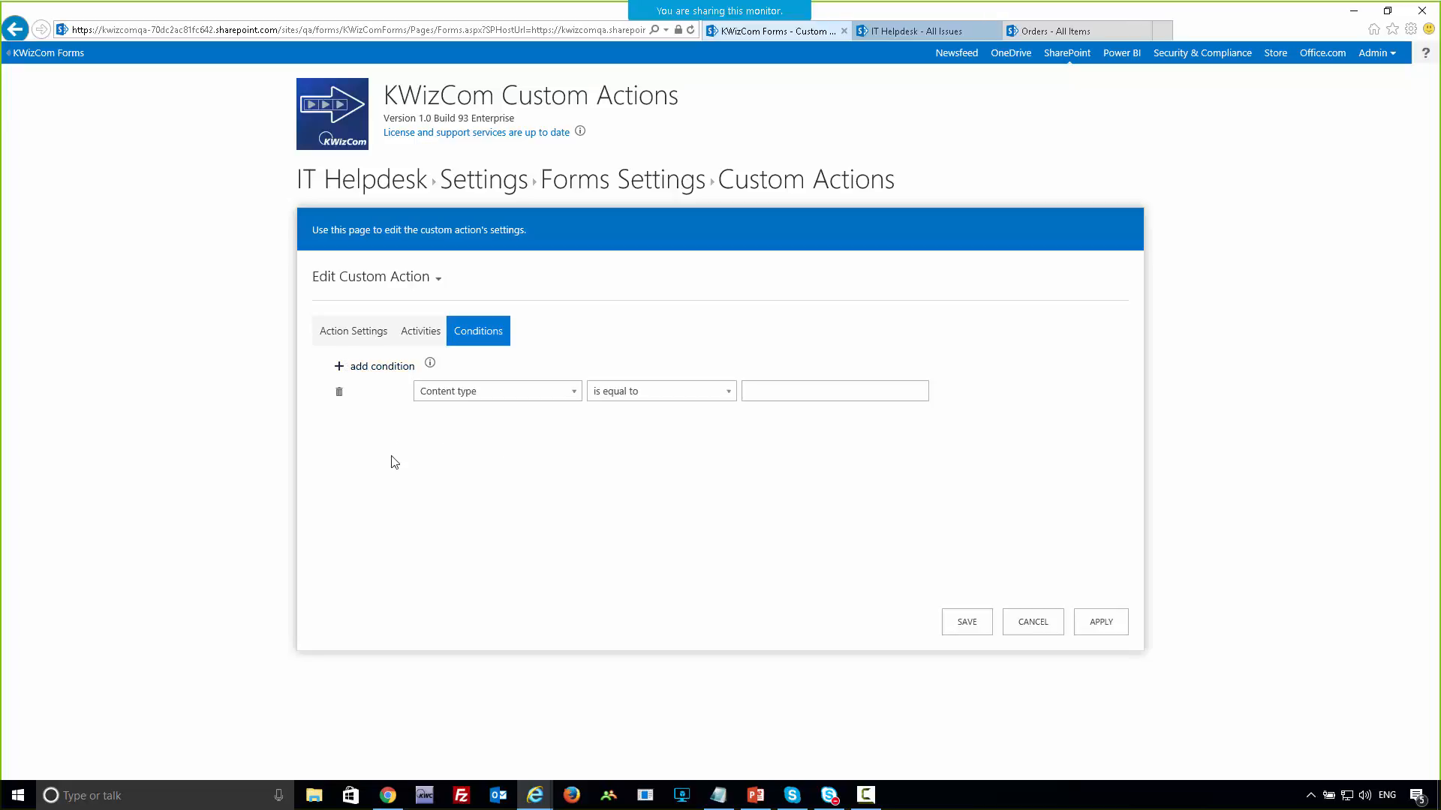
pyautogui.click(545, 393)
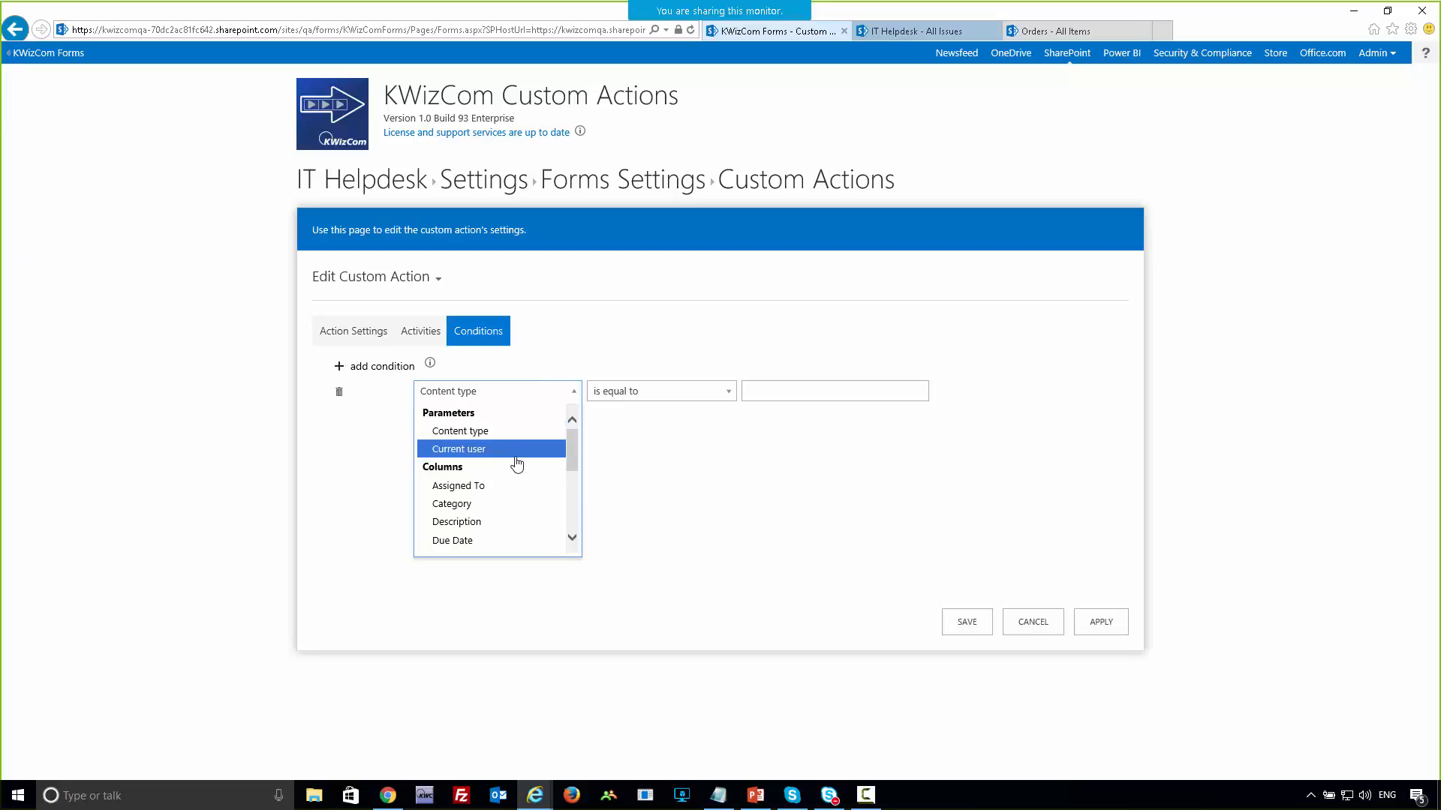
pyautogui.click(477, 488)
pyautogui.click(704, 399)
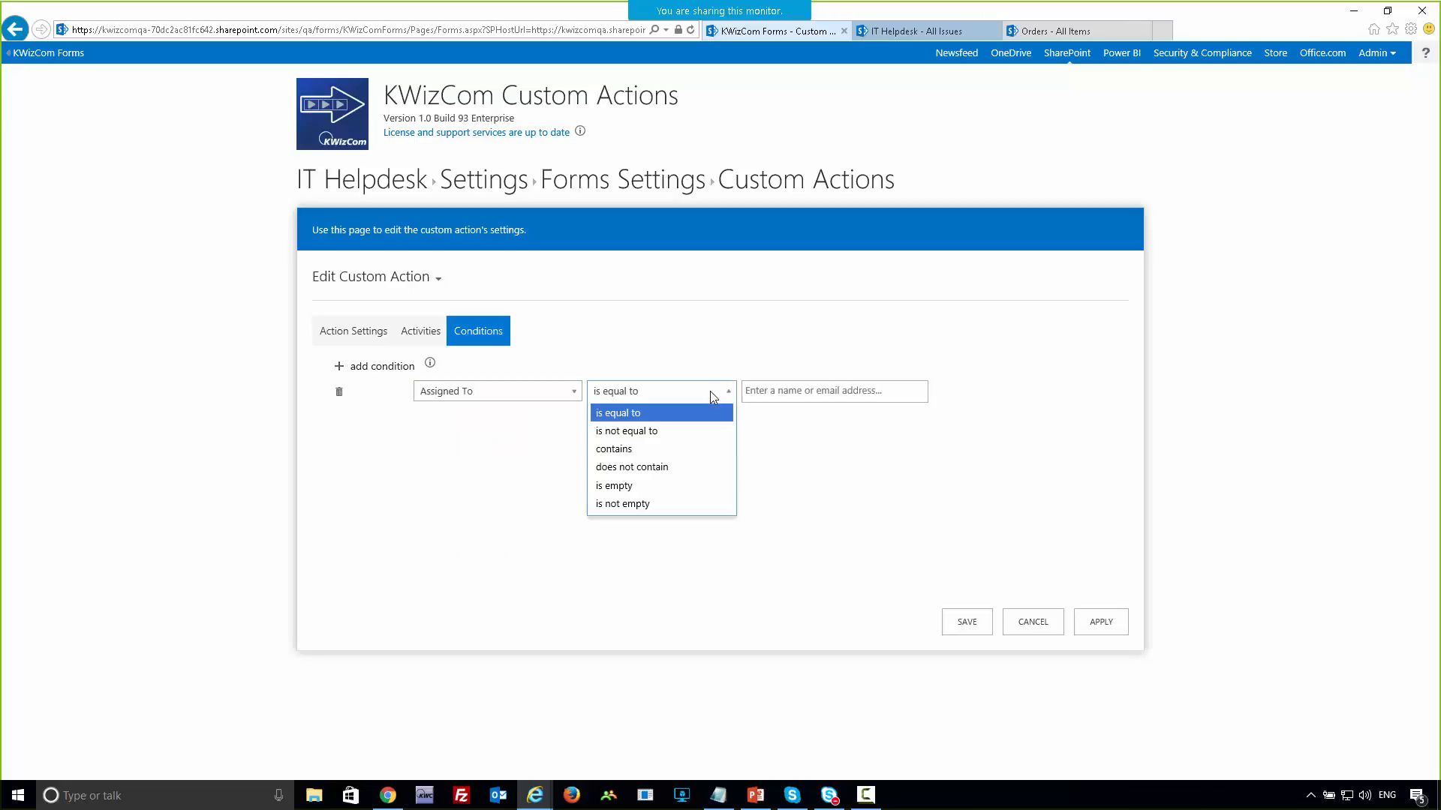
pyautogui.click(636, 486)
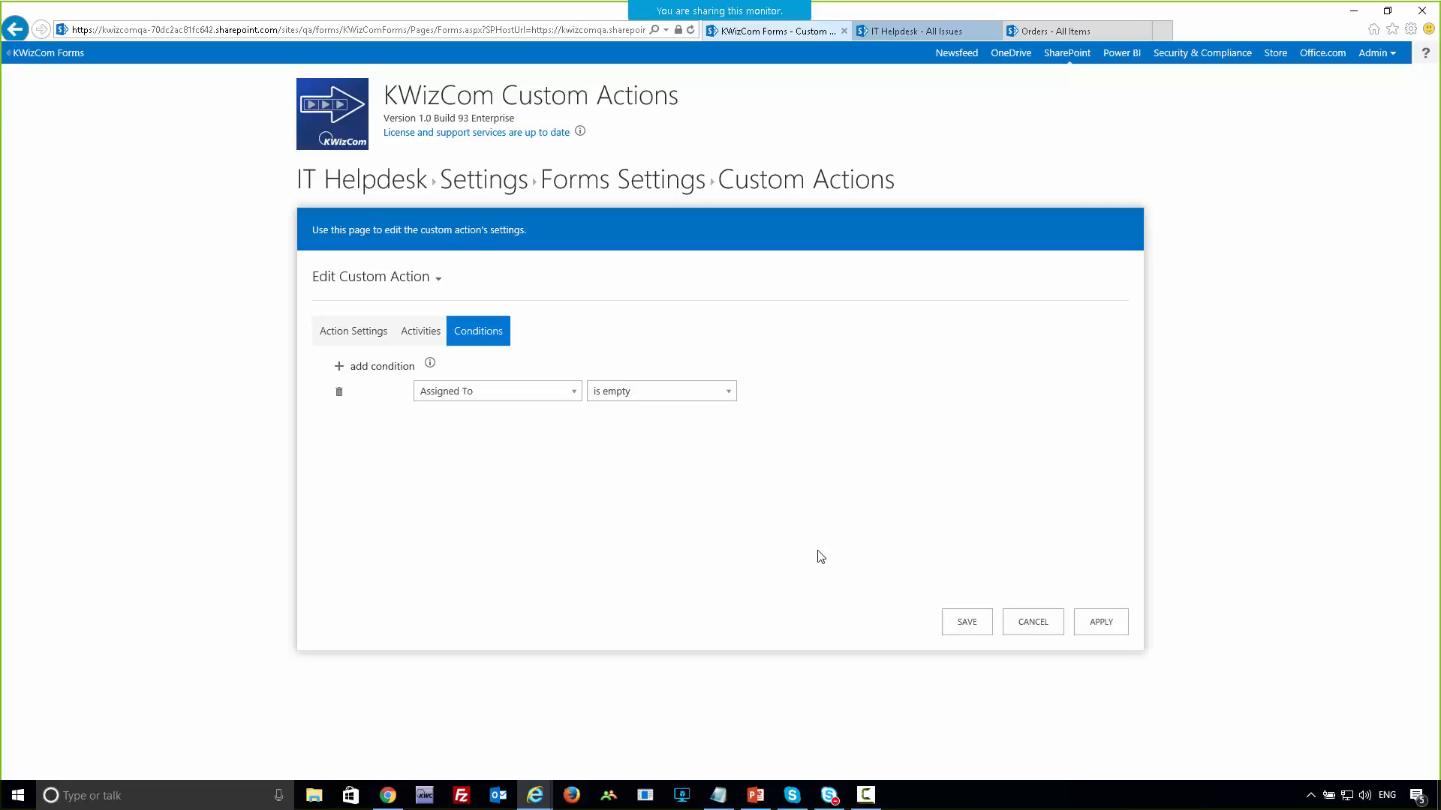
pyautogui.click(965, 622)
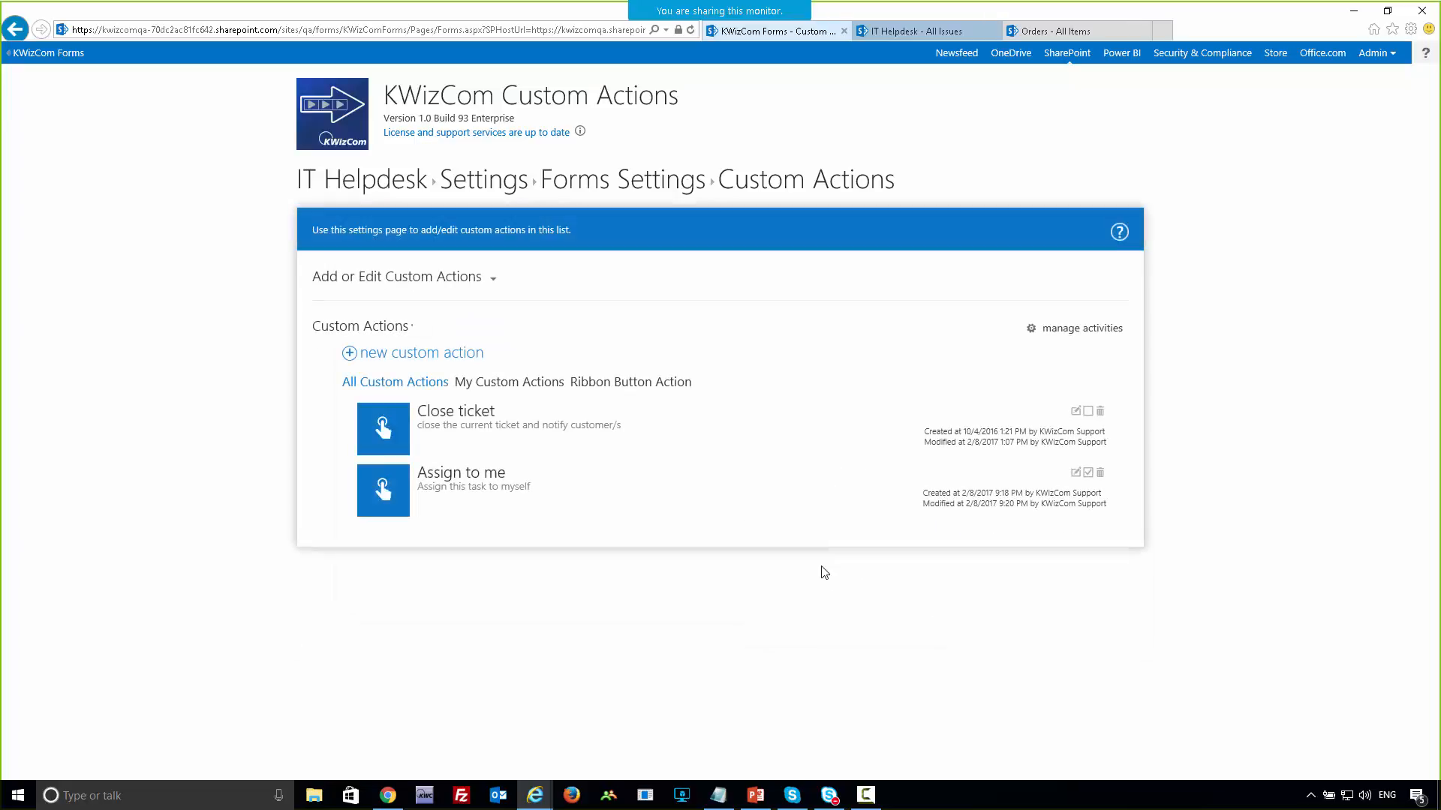
# - View the "laptop battery doesn't work" ticket in the IT Helpdesk list to check its "Assign to me" button, and close it
pyautogui.click(893, 32)
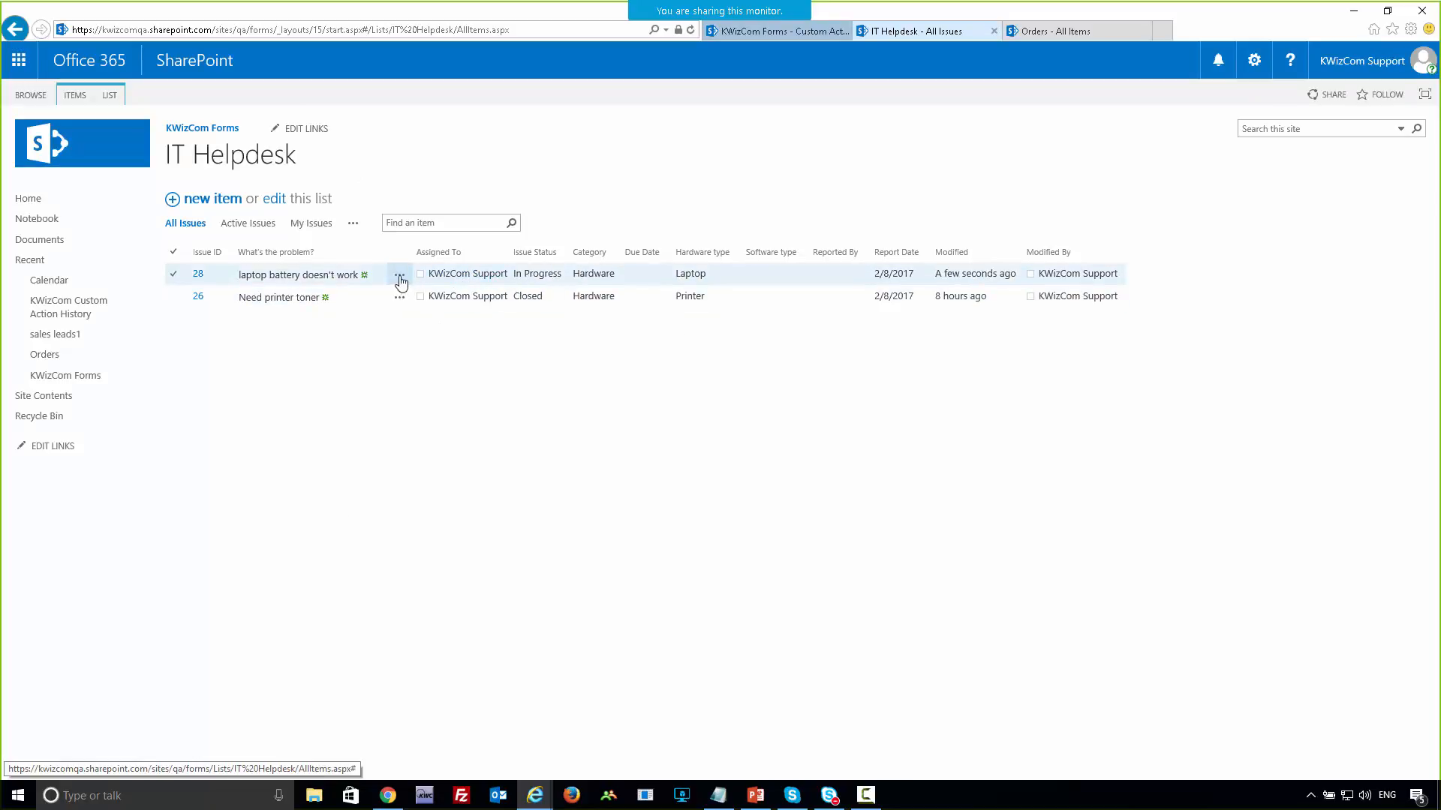
pyautogui.click(323, 279)
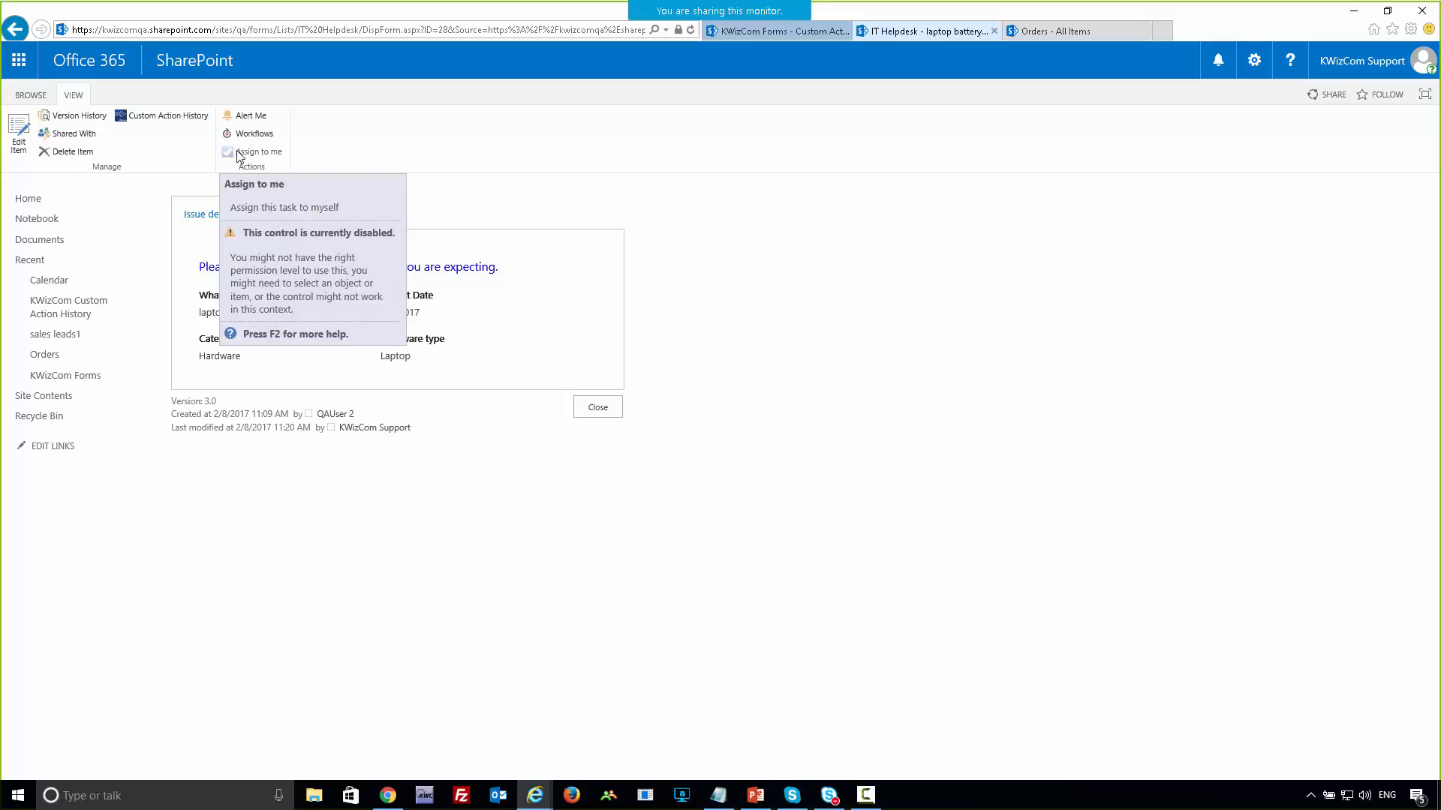
pyautogui.click(592, 415)
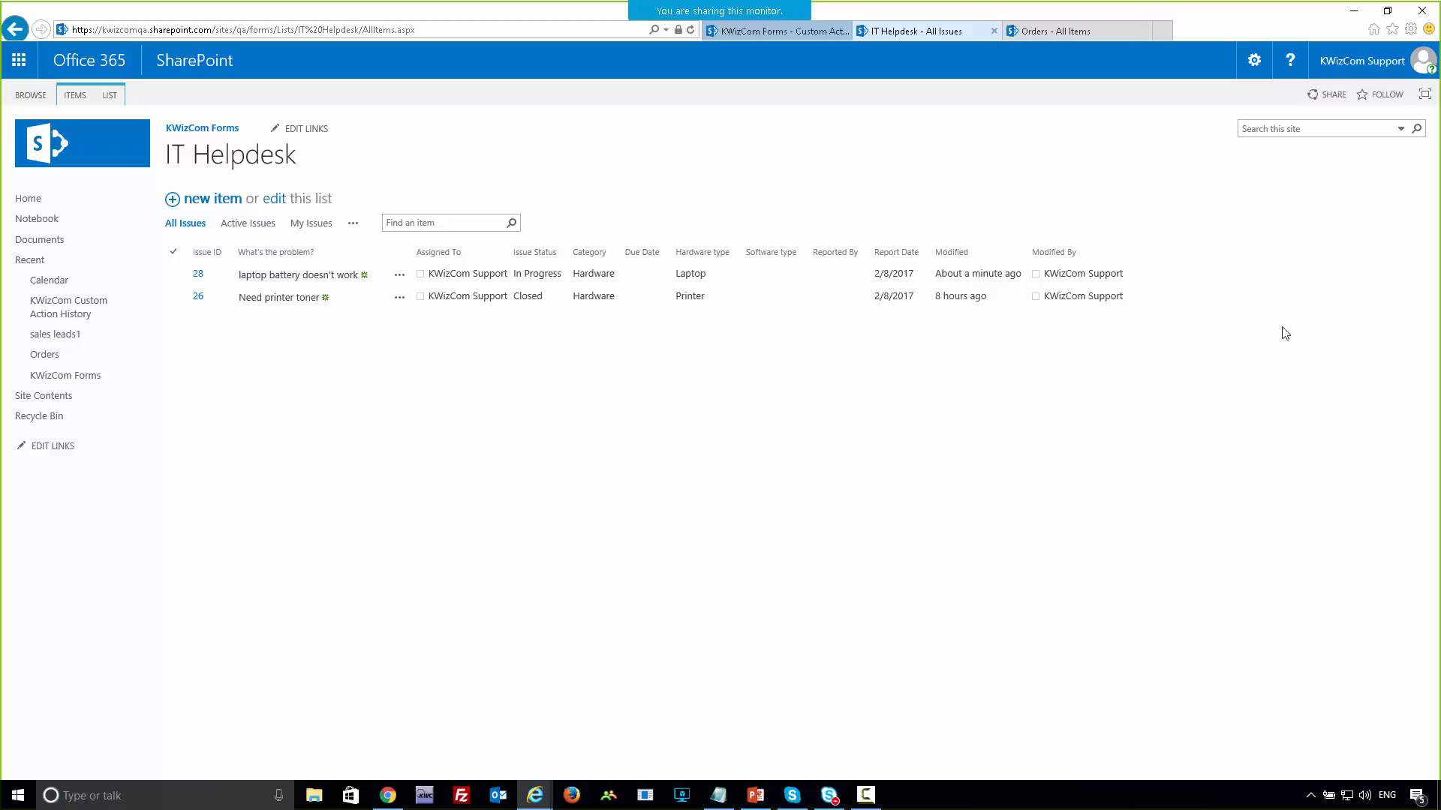
# - Reopen the "Assign to me" custom action's settings and review its Redirect on complete value
pyautogui.click(802, 36)
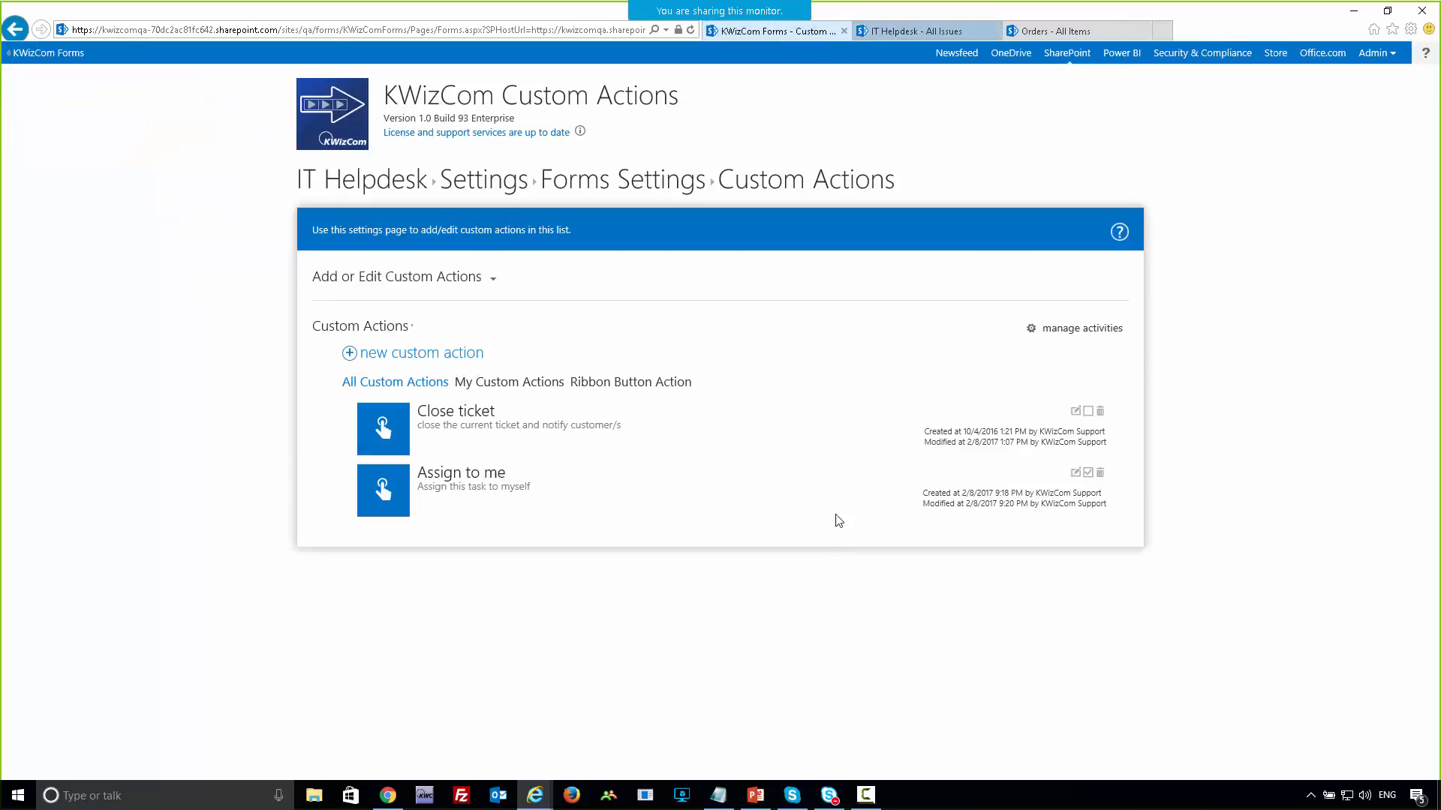
pyautogui.click(1075, 473)
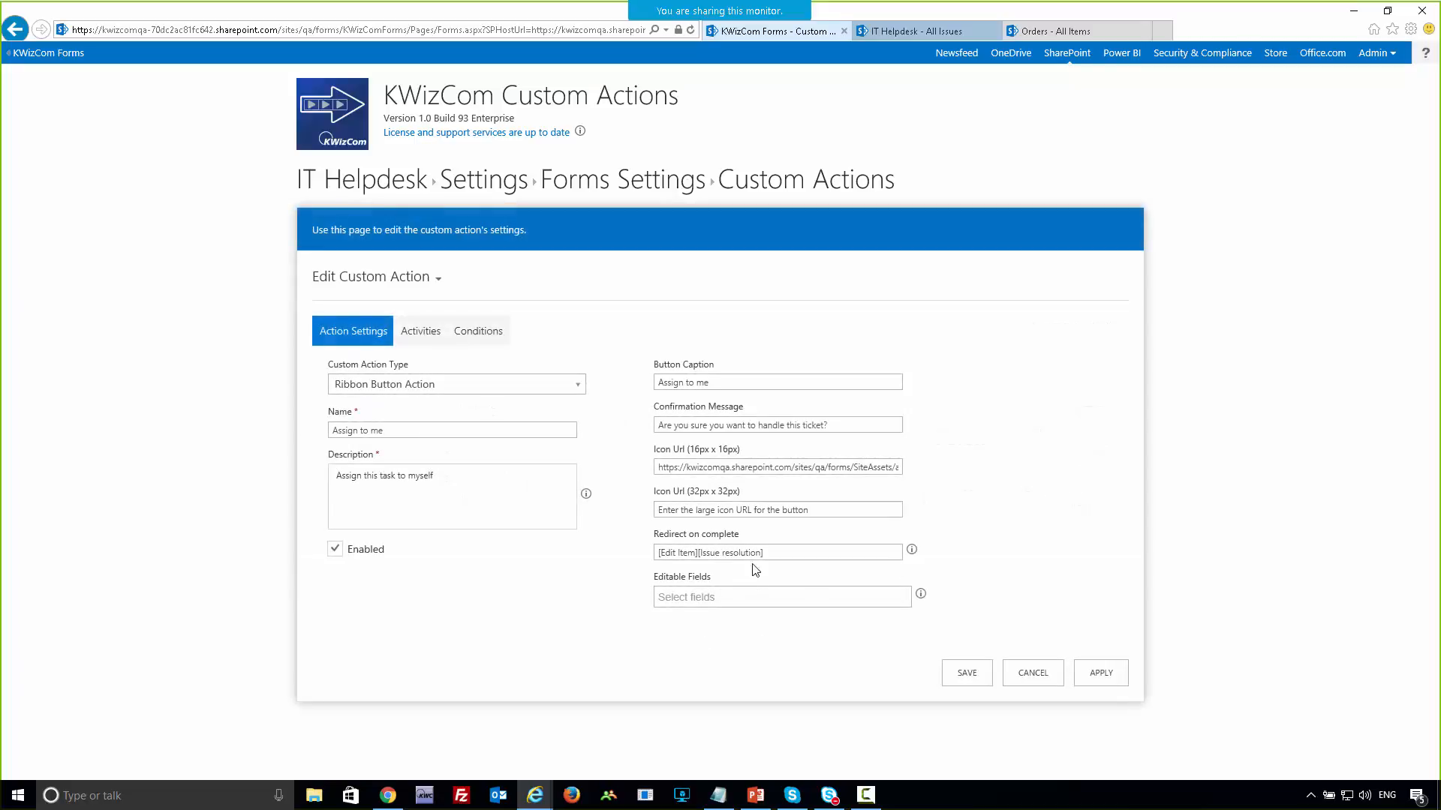
pyautogui.moveTo(759, 554); pyautogui.dragTo(658, 554)
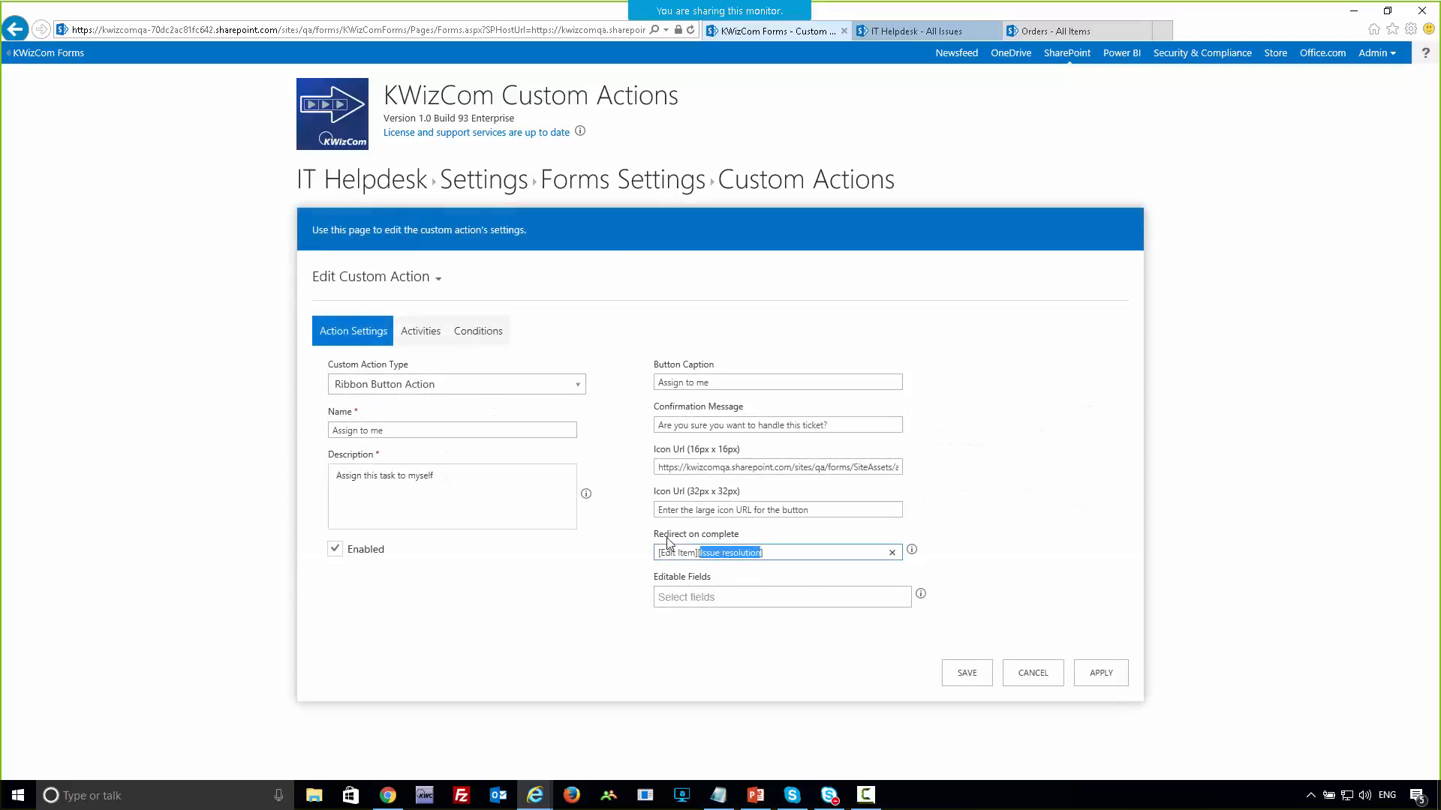
pyautogui.click(719, 573)
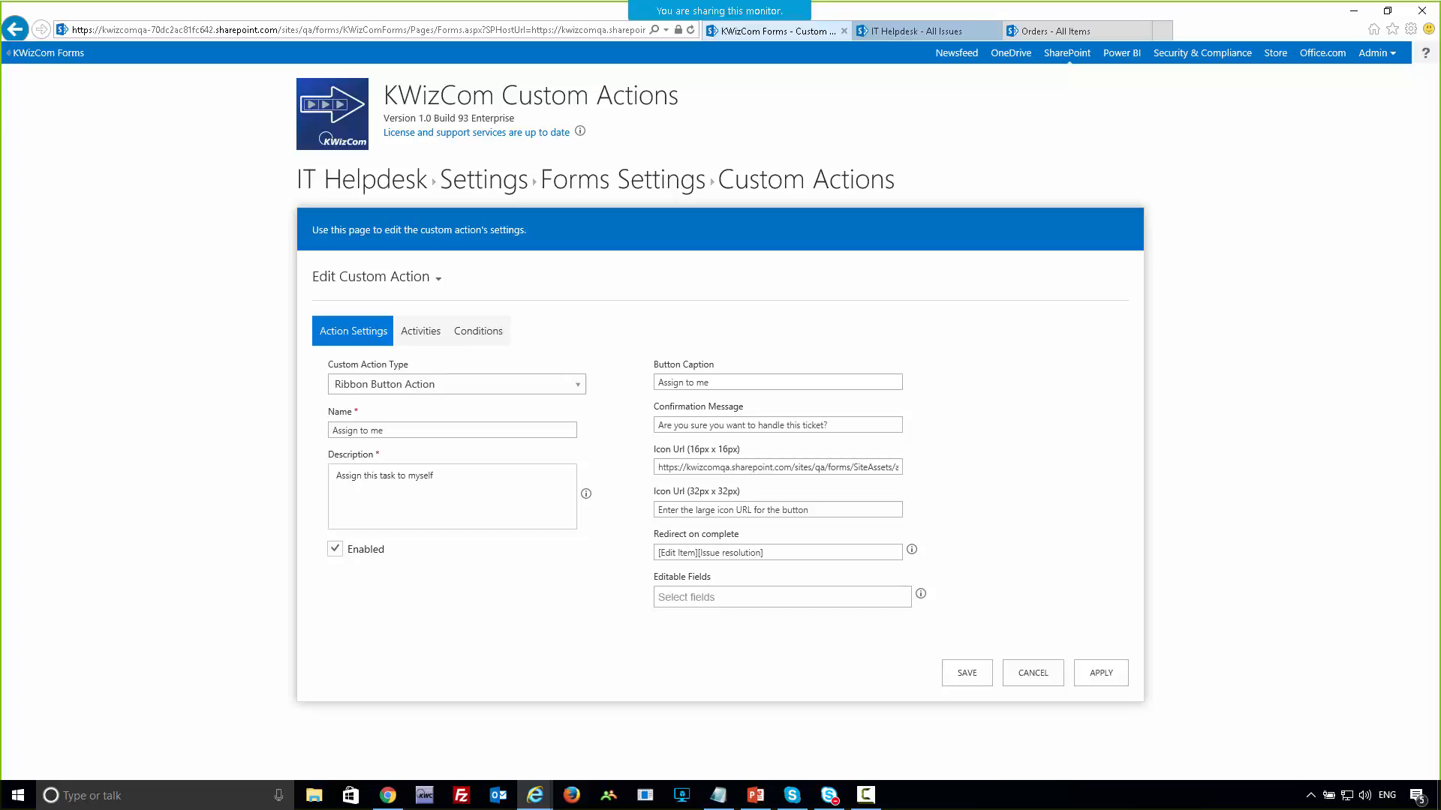
# - Close the custom action settings, start a new ticket in the IT Helpdesk list, and set its Category to Hardware
pyautogui.click(1034, 674)
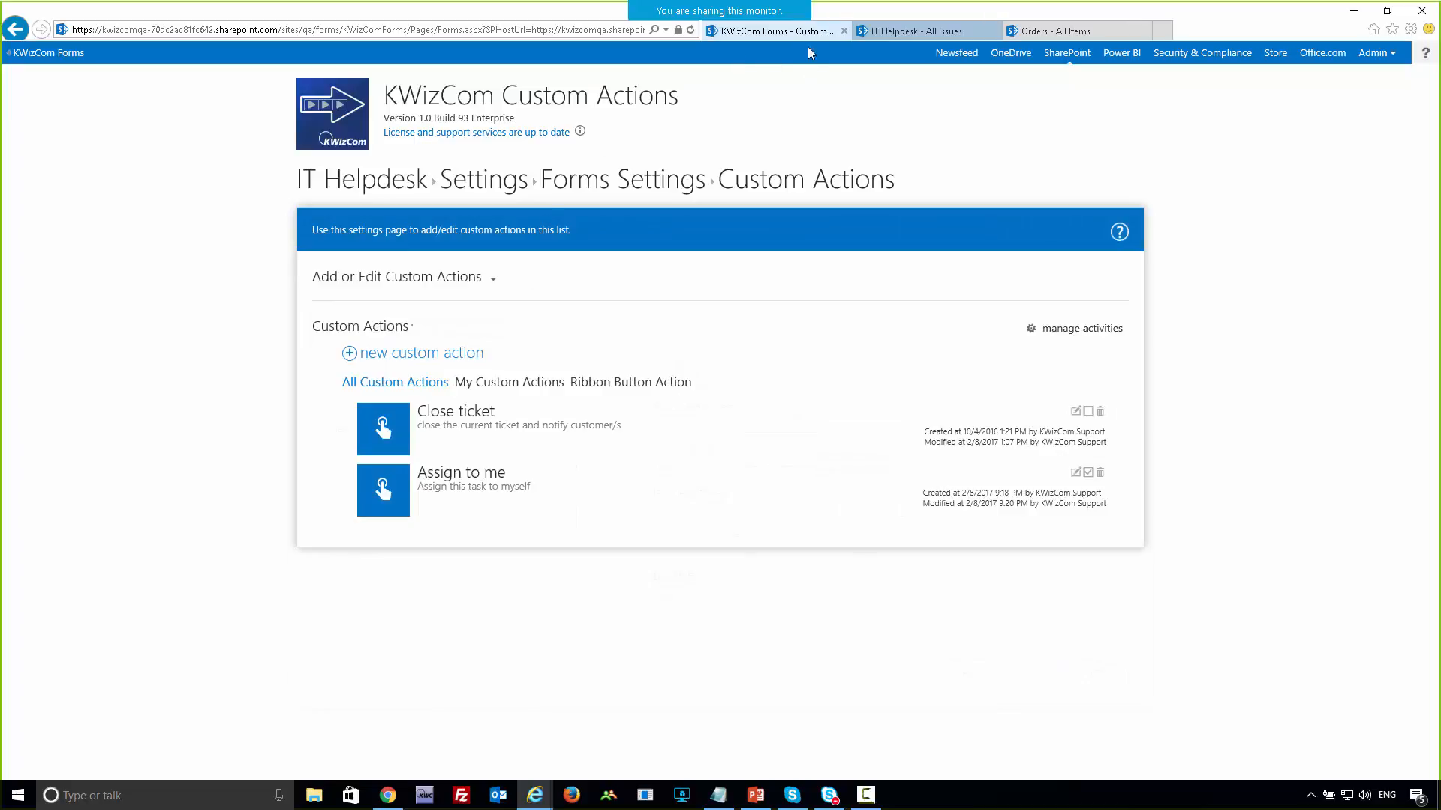
pyautogui.click(879, 36)
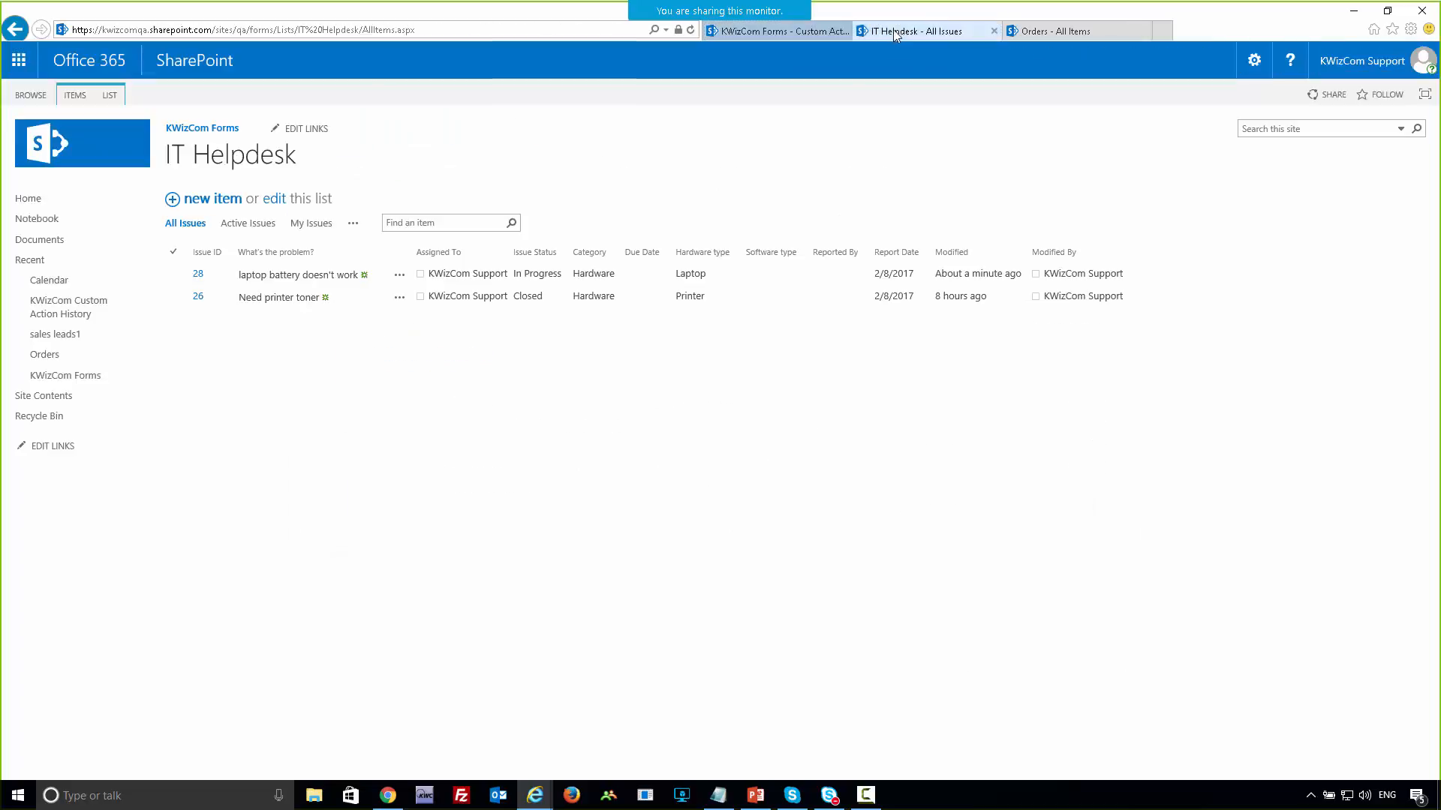
pyautogui.click(401, 279)
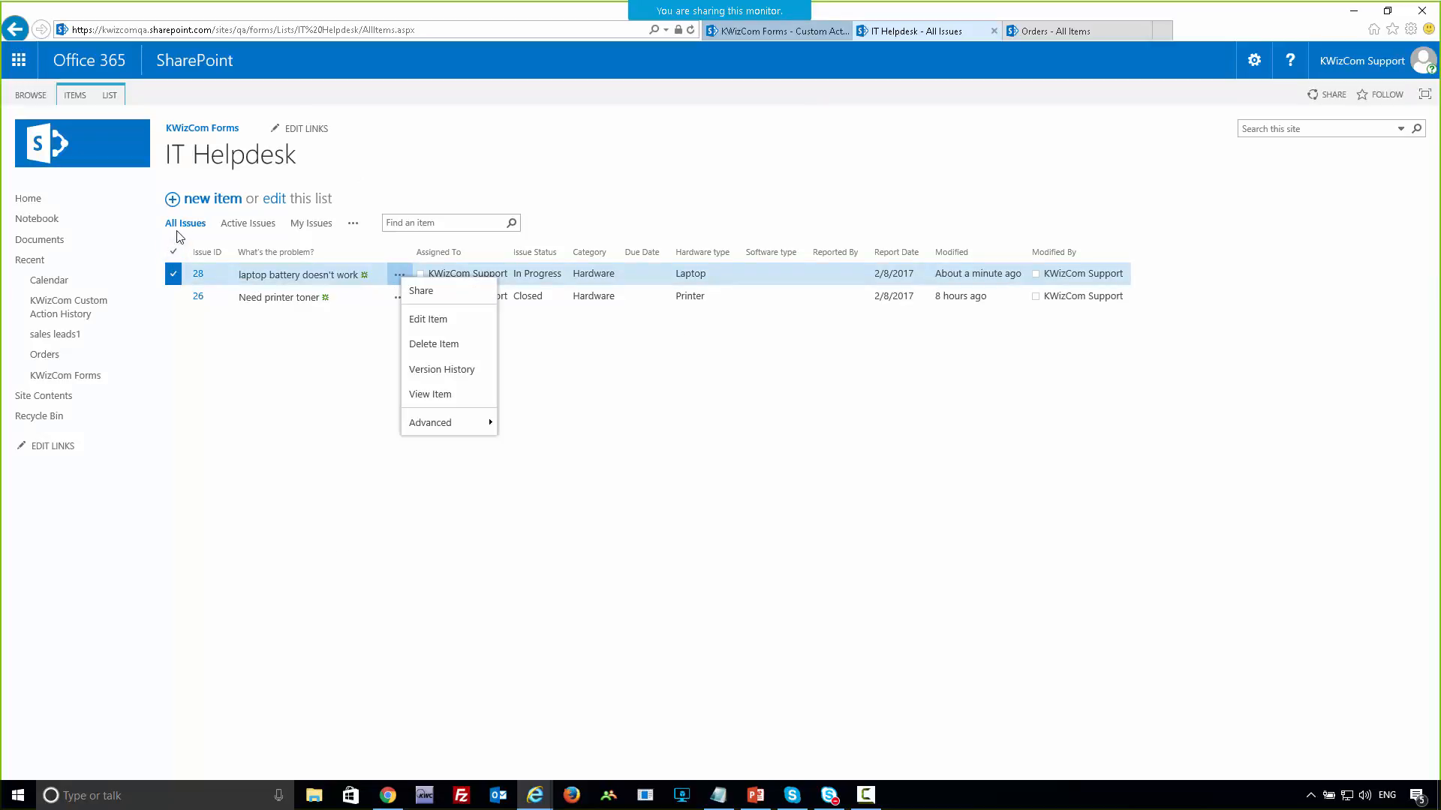
pyautogui.click(207, 203)
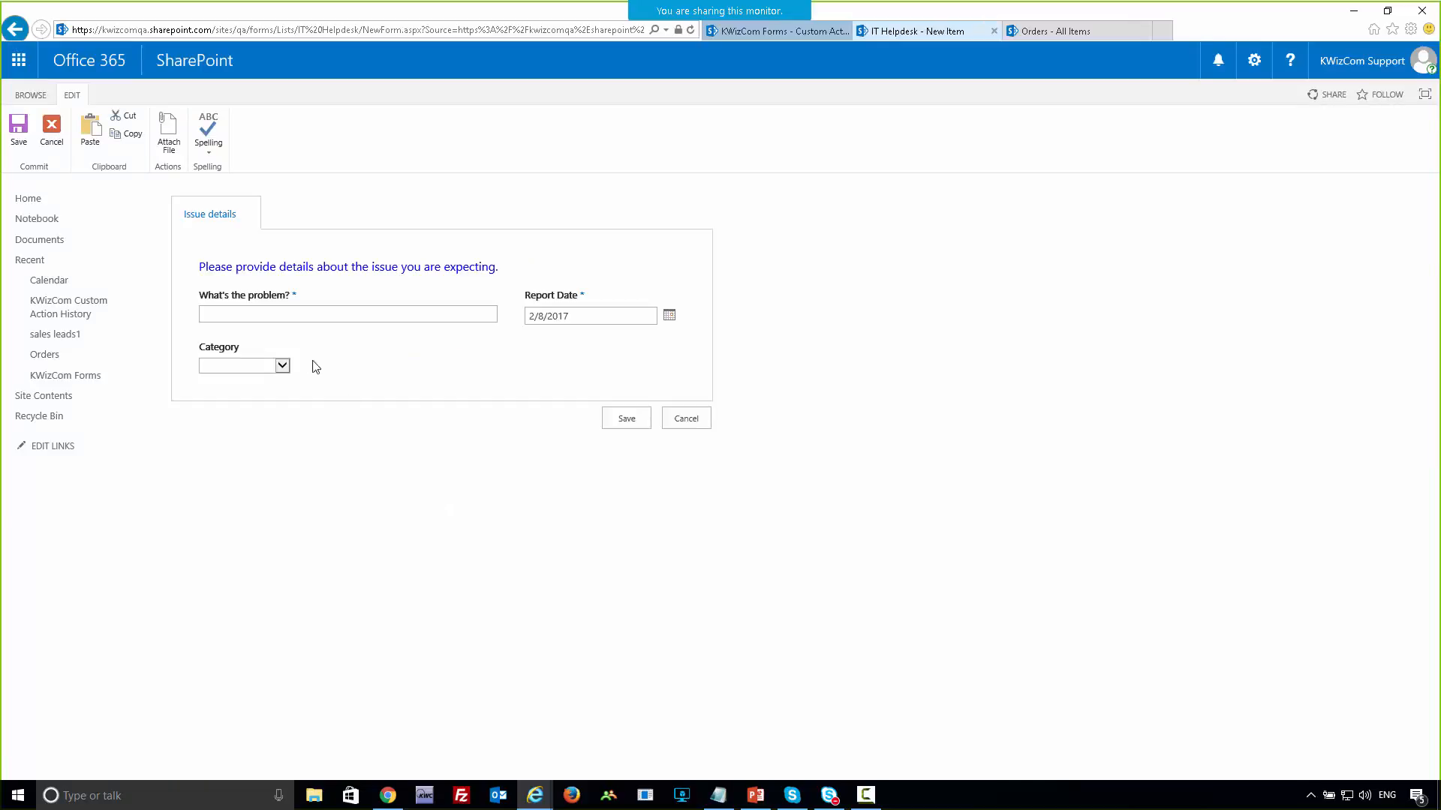
pyautogui.click(257, 310)
pyautogui.click(391, 452)
pyautogui.click(282, 366)
pyautogui.click(259, 383)
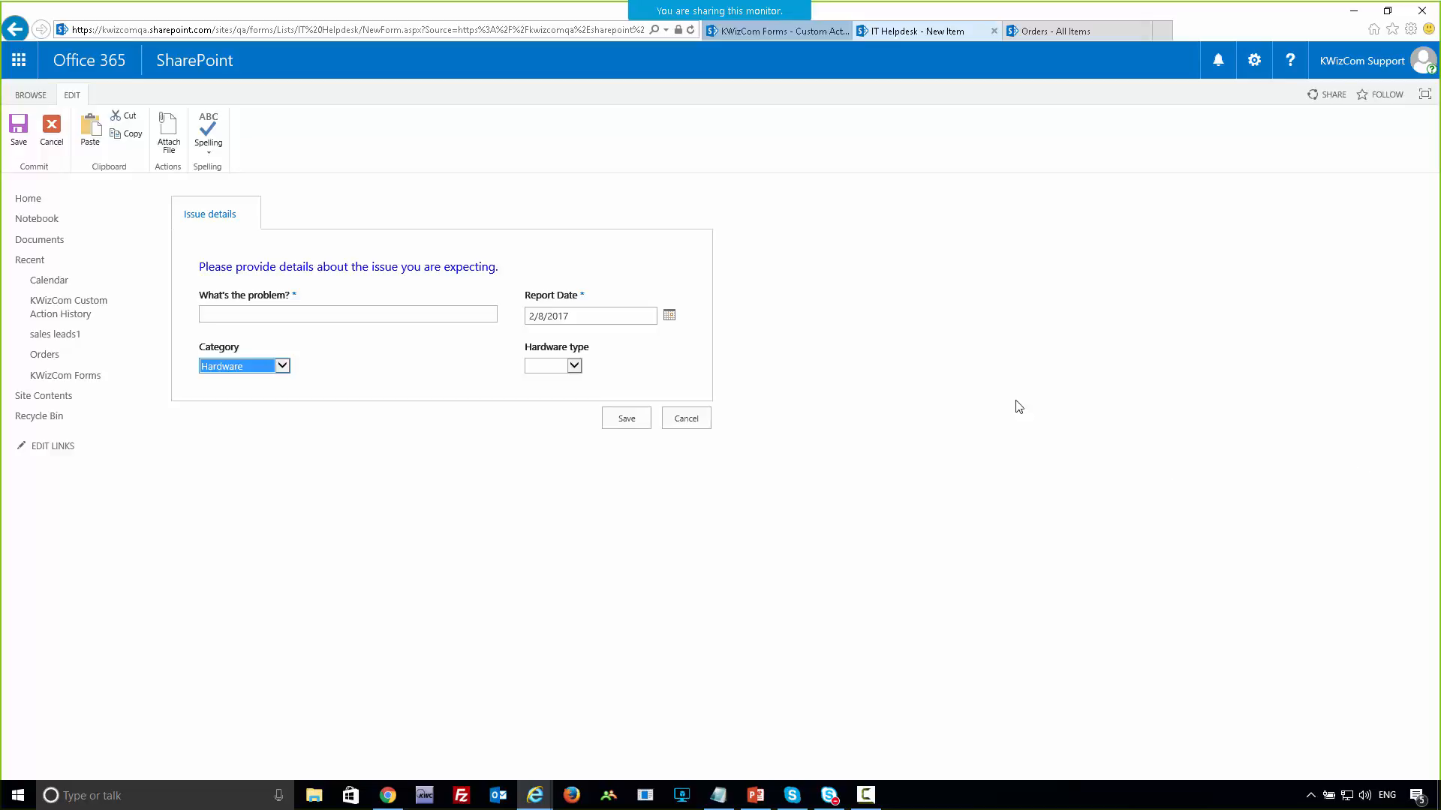
pyautogui.click(962, 184)
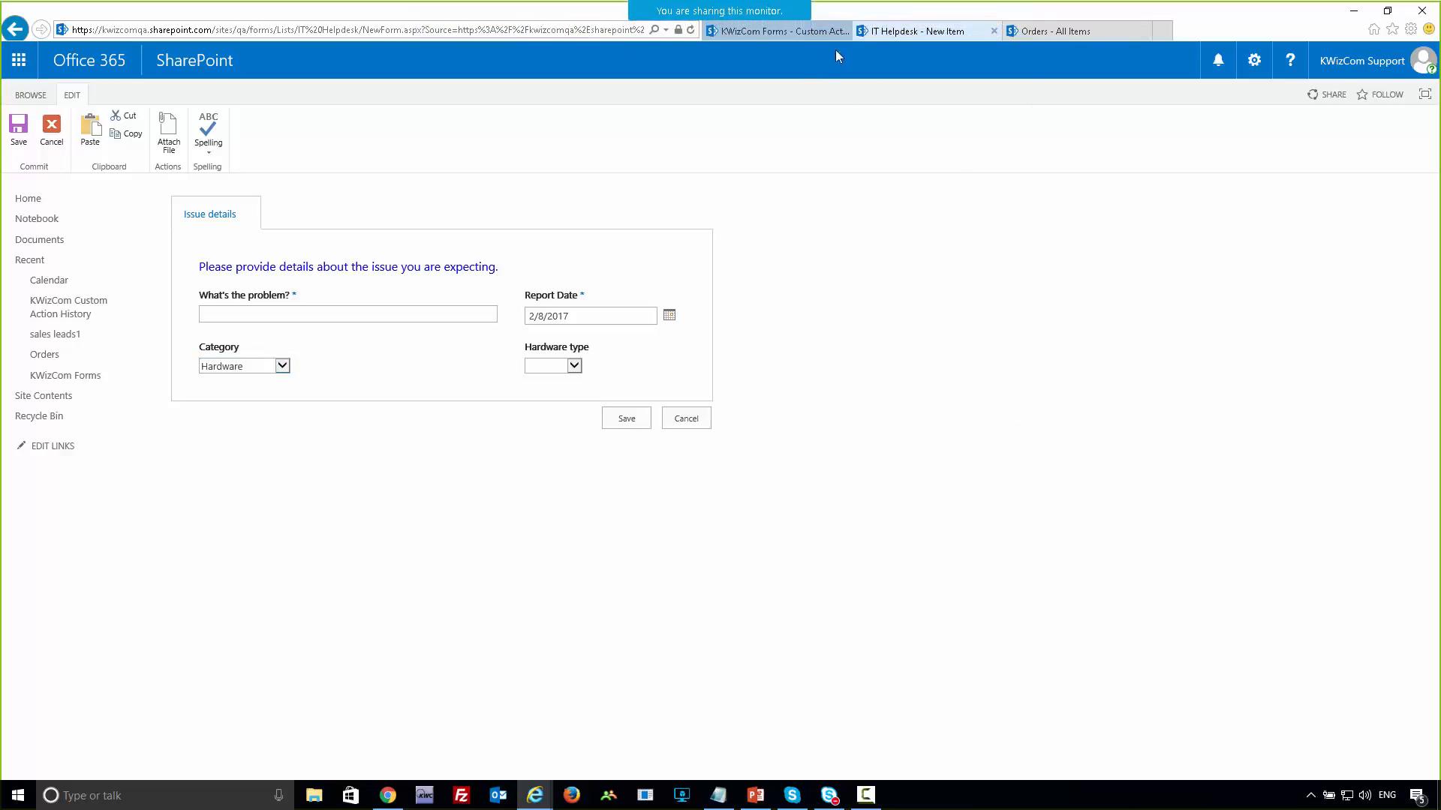
# - Try adding a second condition, AND Category is not equal to Hardware, to the "Assign to me" custom action
pyautogui.click(785, 33)
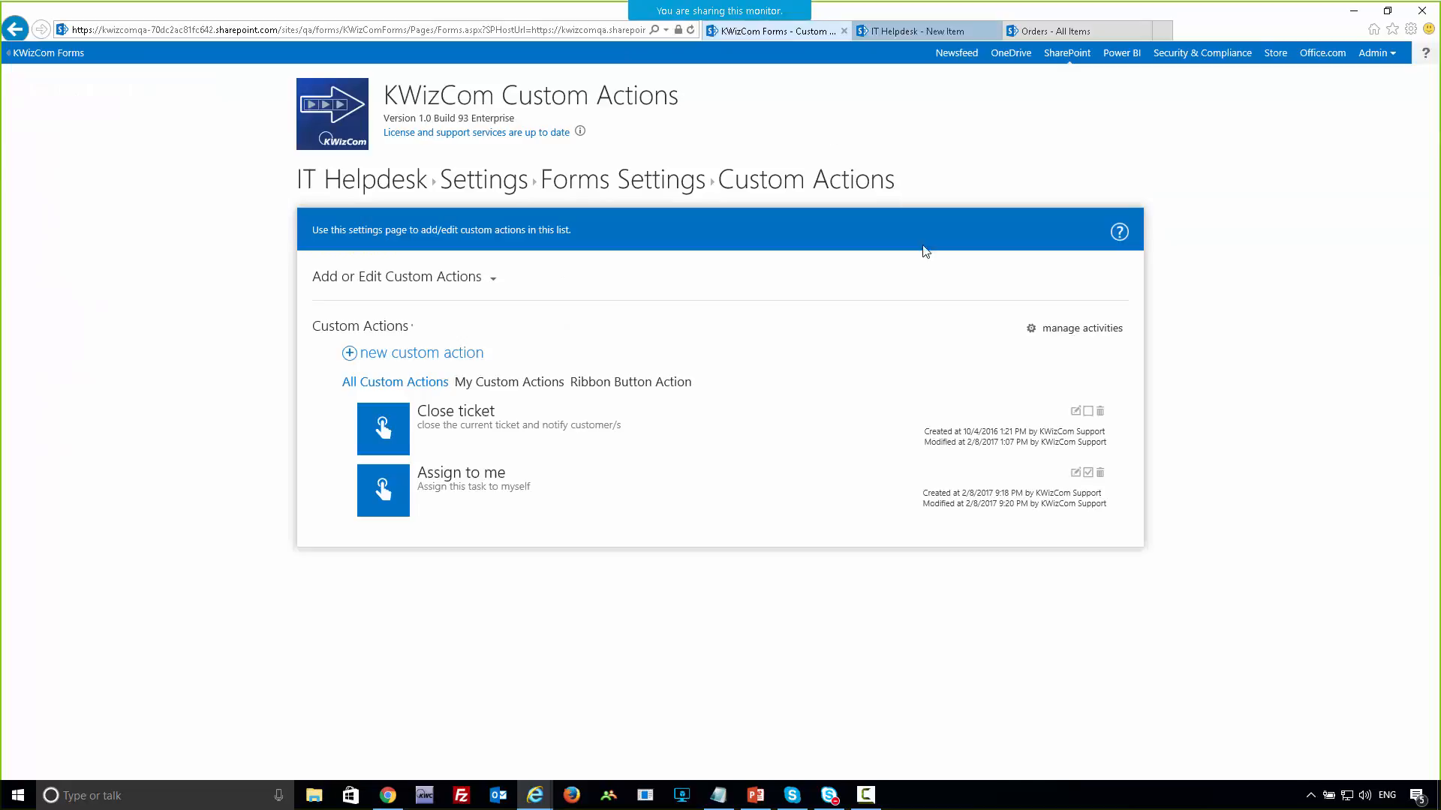
pyautogui.click(1075, 473)
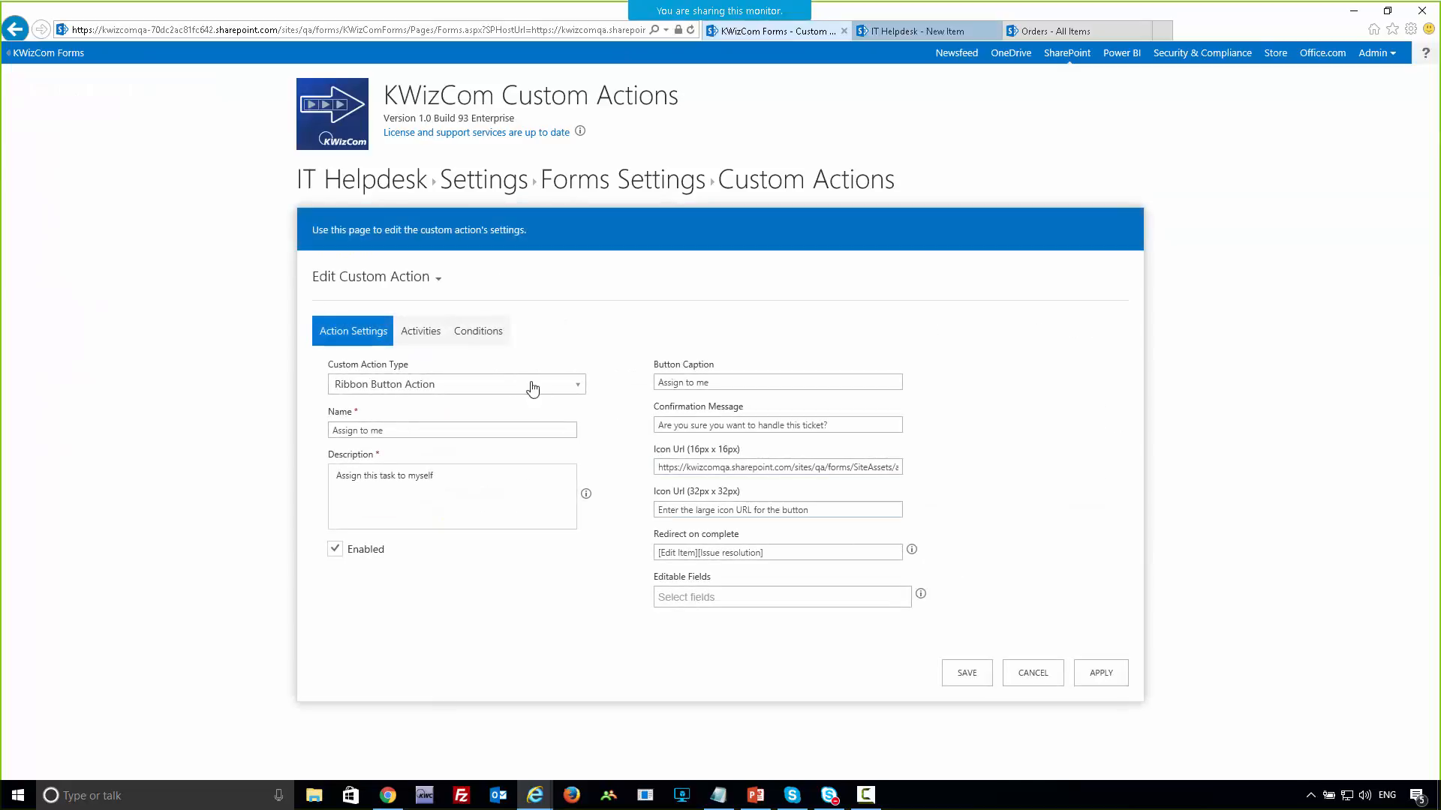
pyautogui.click(469, 344)
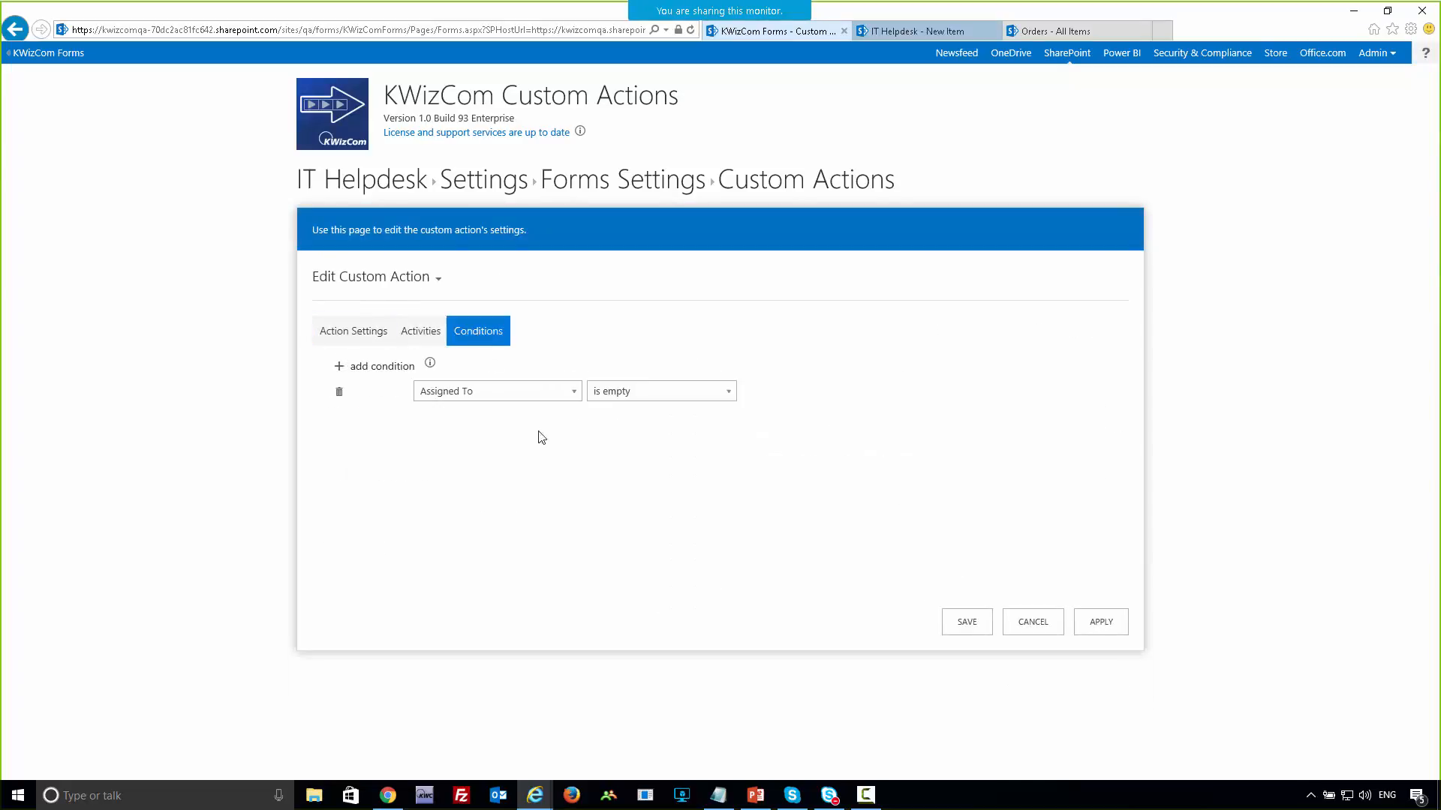
pyautogui.click(378, 367)
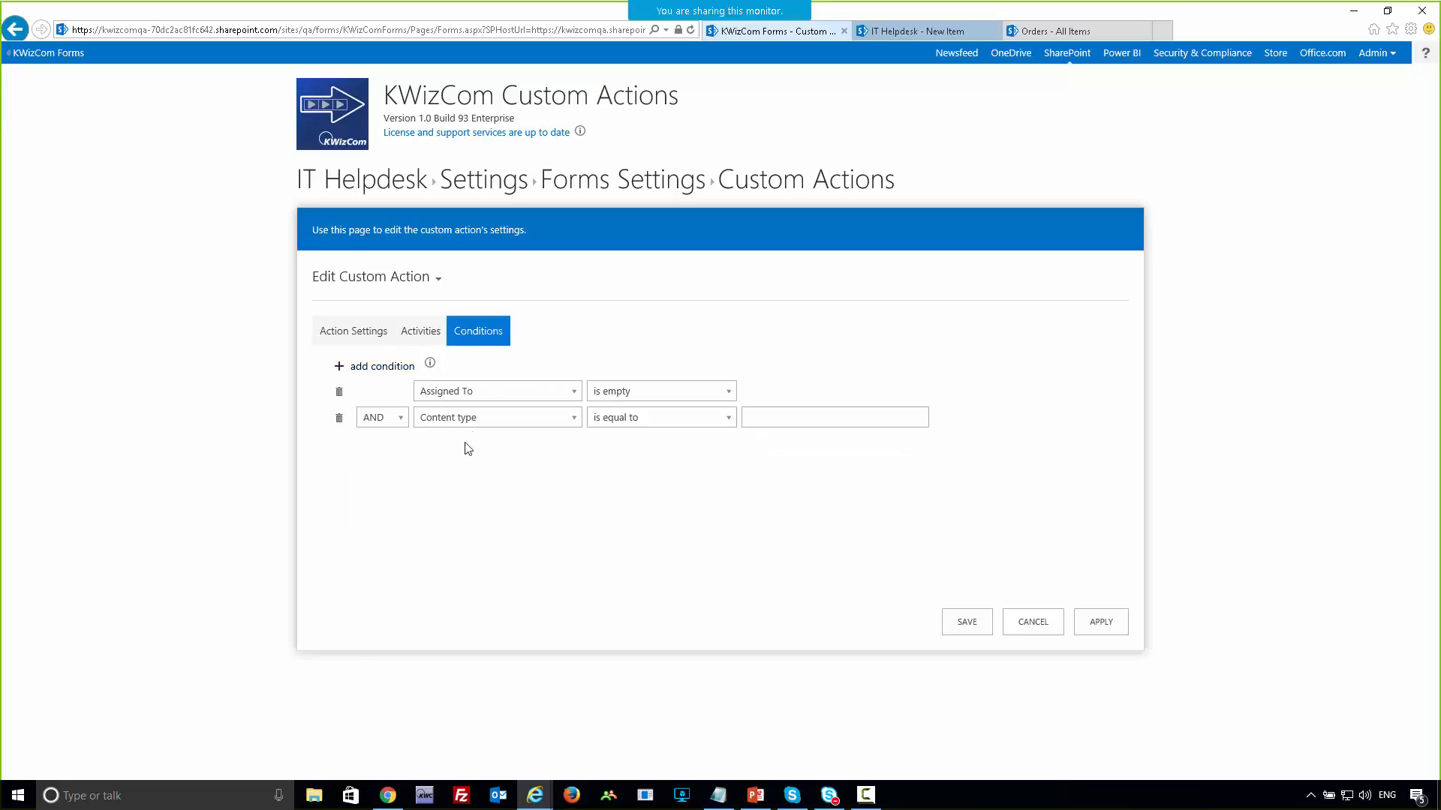
pyautogui.click(484, 419)
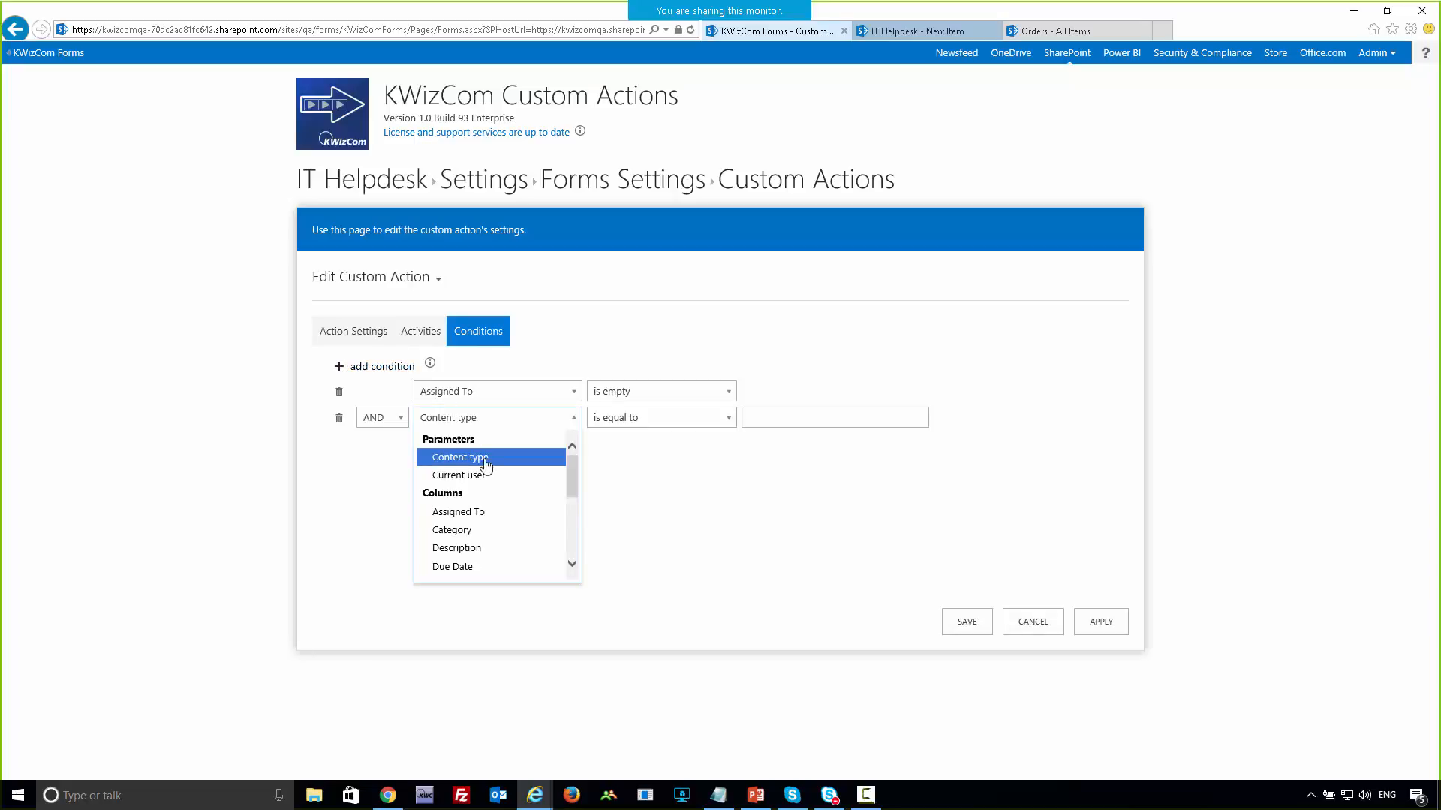
pyautogui.click(491, 531)
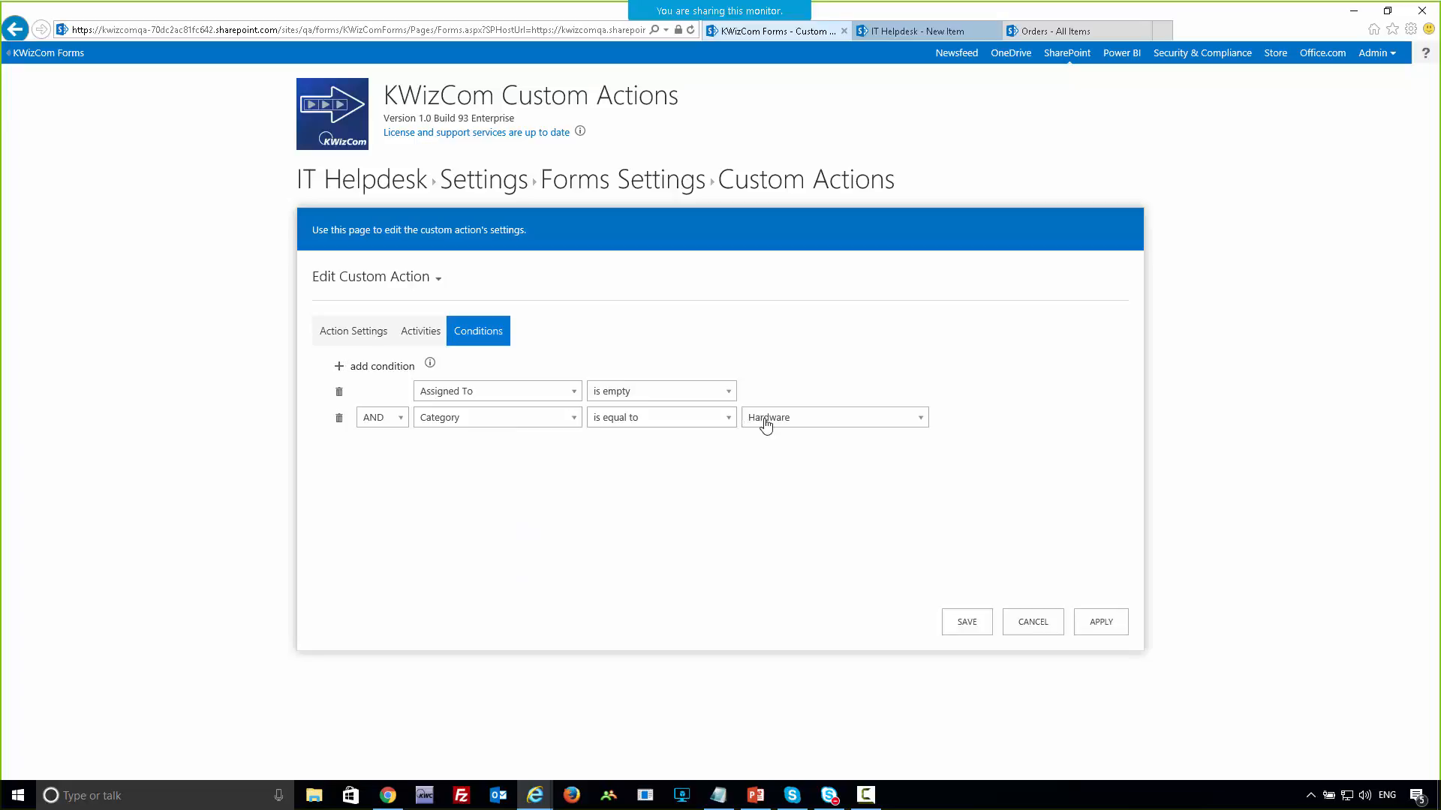
pyautogui.click(659, 421)
pyautogui.click(657, 457)
pyautogui.click(830, 418)
pyautogui.click(683, 457)
# - Try switching the second condition to Current user with the operators "in" and "not in", and discard the custom action's changes
pyautogui.click(442, 425)
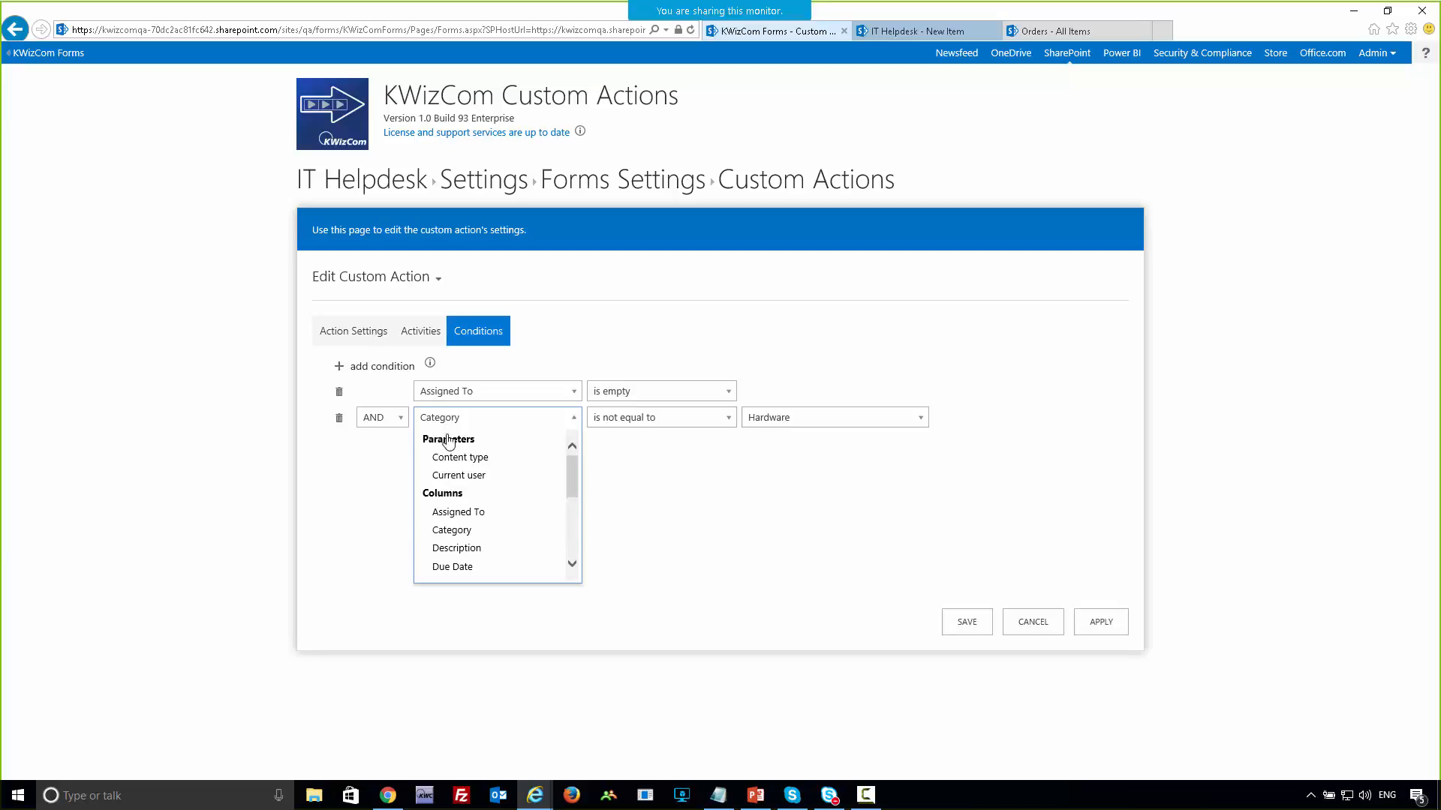
pyautogui.click(463, 475)
pyautogui.click(656, 420)
pyautogui.click(675, 474)
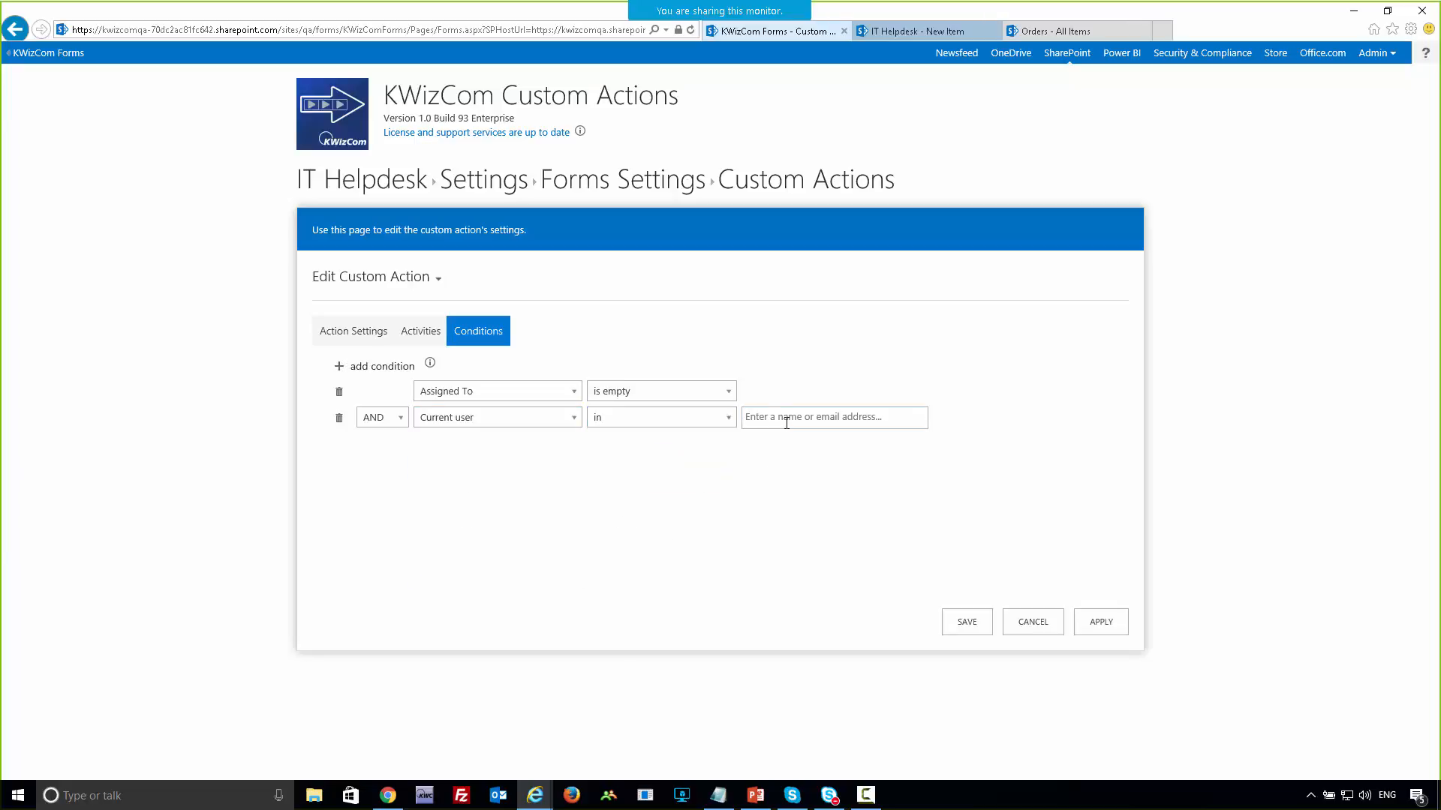
pyautogui.click(671, 420)
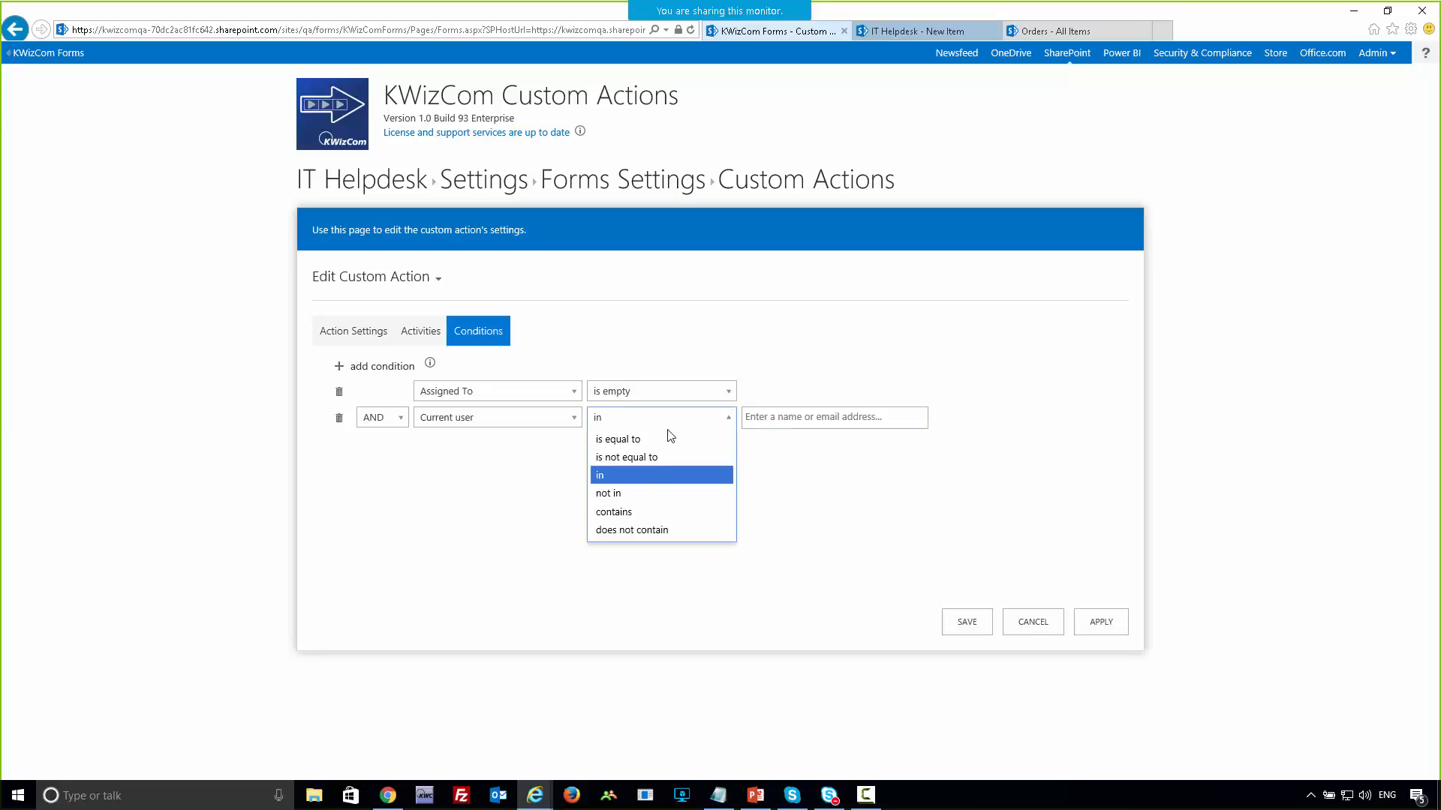
pyautogui.click(656, 494)
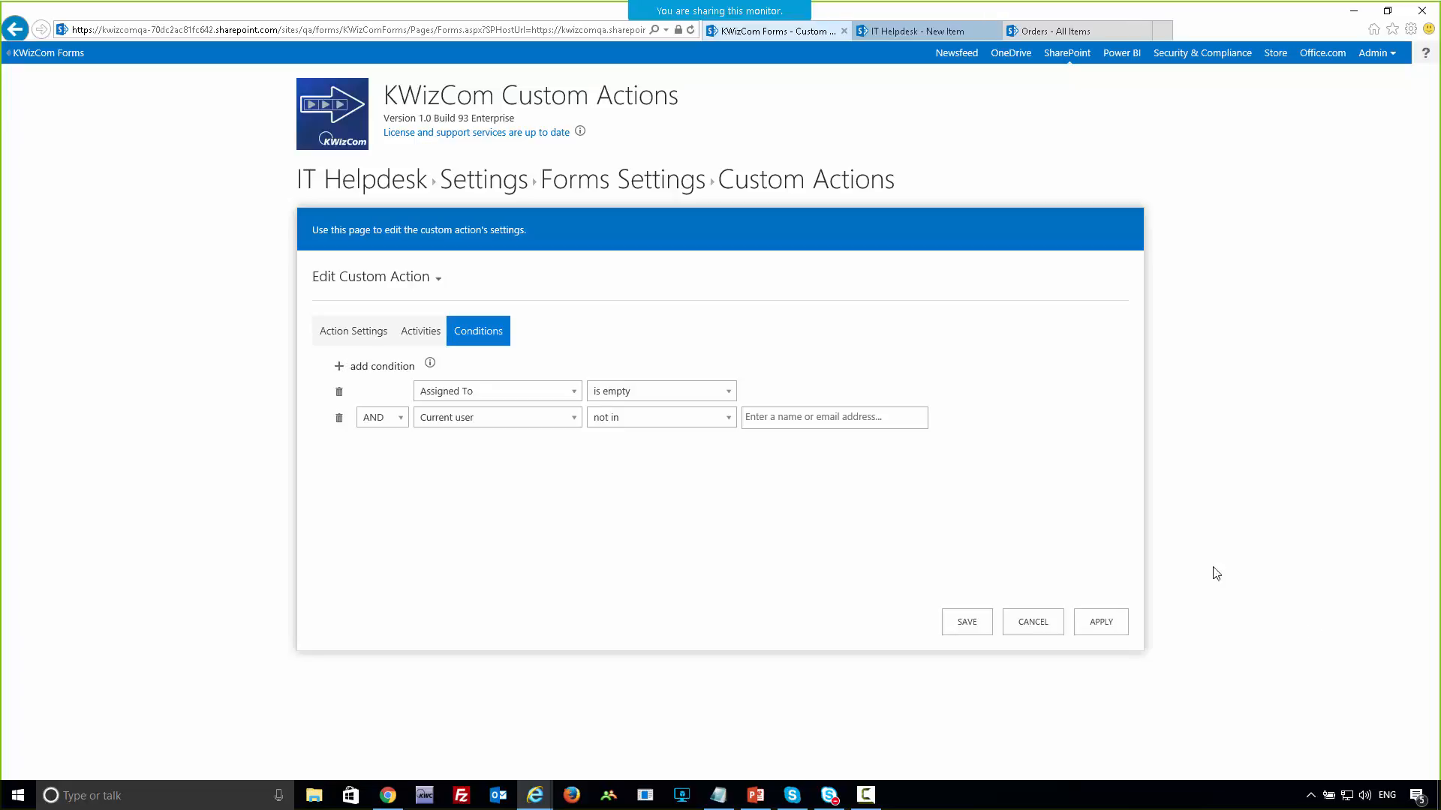
pyautogui.click(1042, 629)
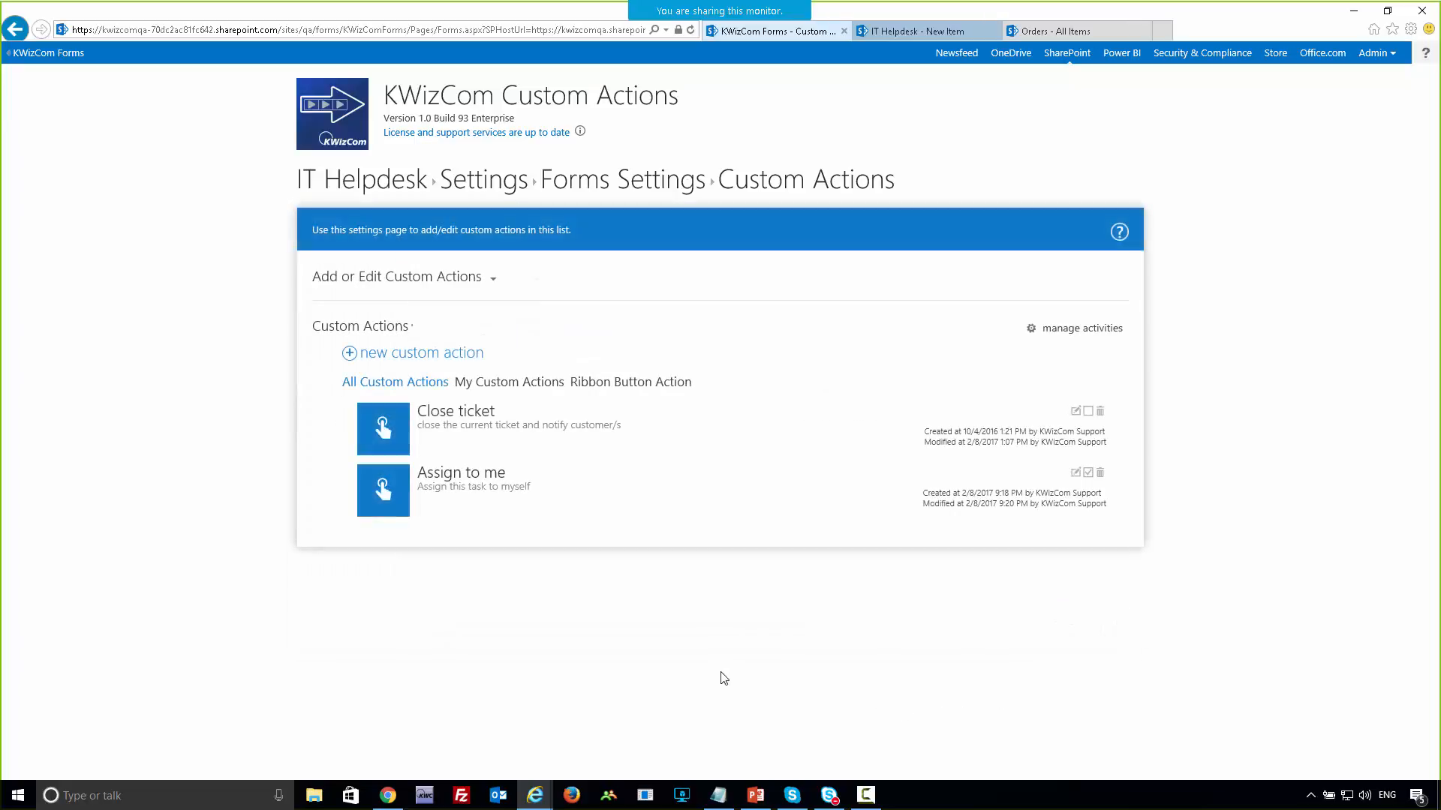
# - Switch to the PowerPoint slideshow and advance to the demo slide about the "Close support ticket" button
pyautogui.hotkey('alt', 'Tab')
pyautogui.press('Tab')
pyautogui.press('Tab')
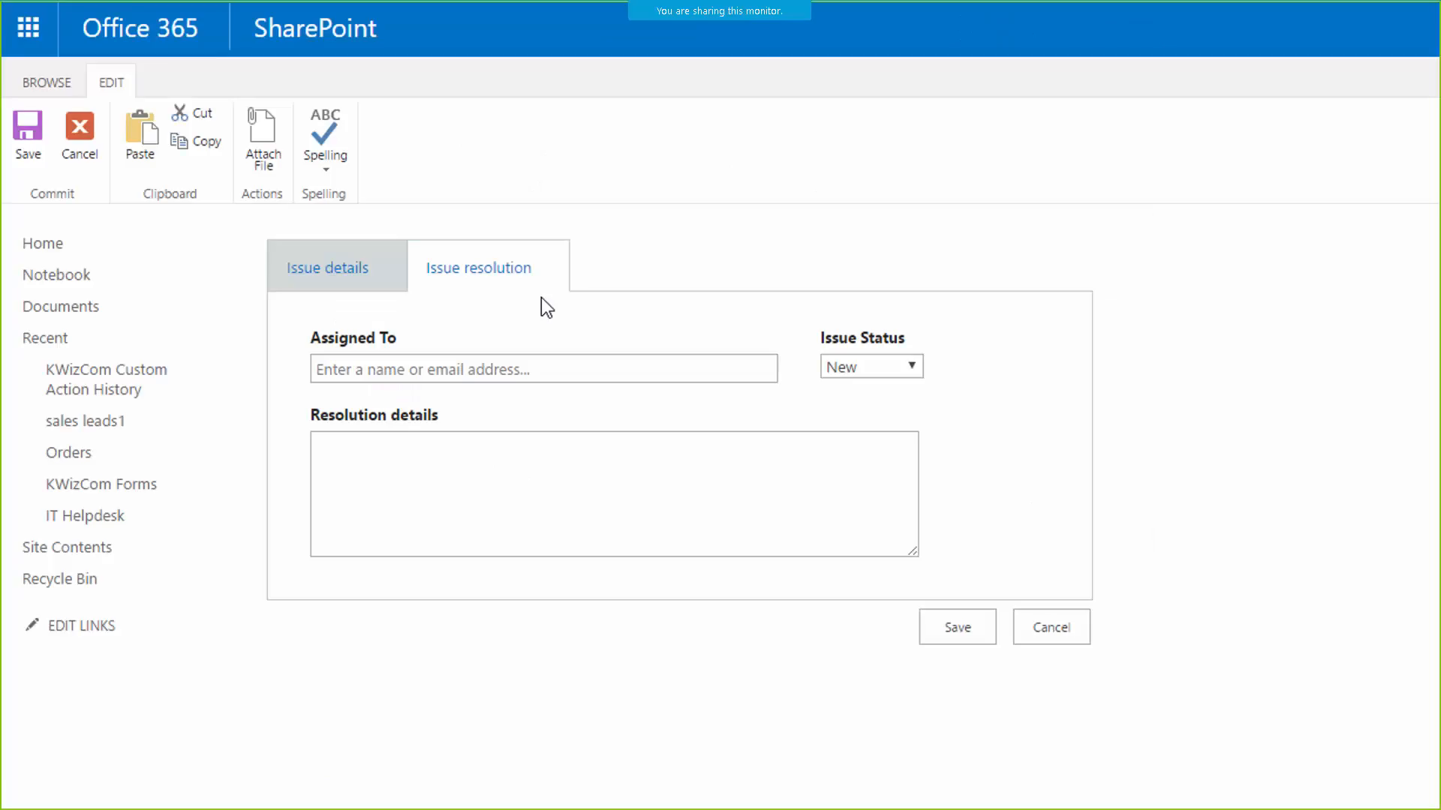
pyautogui.click(637, 361)
pyautogui.click(637, 362)
pyautogui.click(638, 362)
pyautogui.click(637, 362)
pyautogui.click(640, 367)
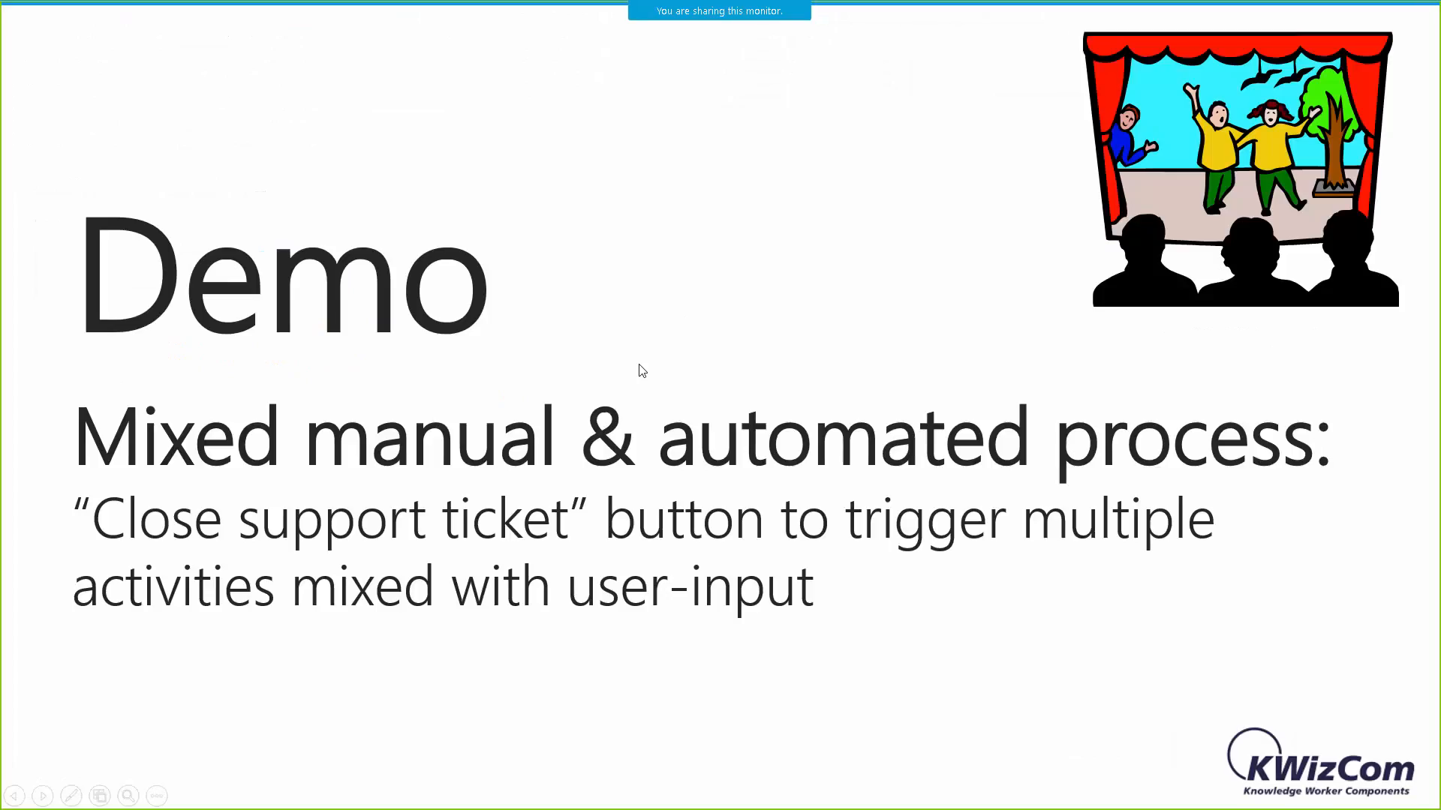
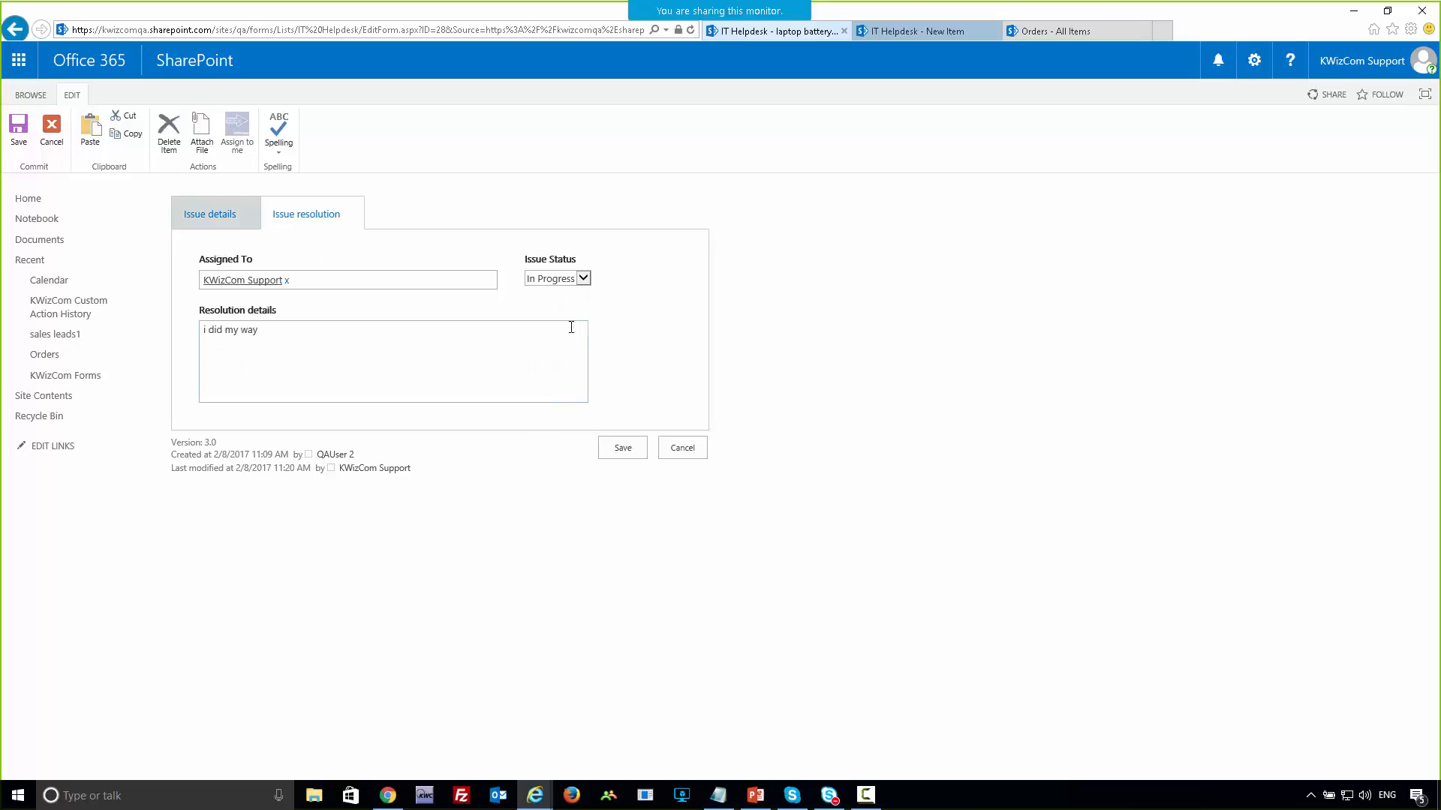
# - Try setting the laptop battery ticket's Issue Status to Closed, and cancel the edit
pyautogui.click(583, 279)
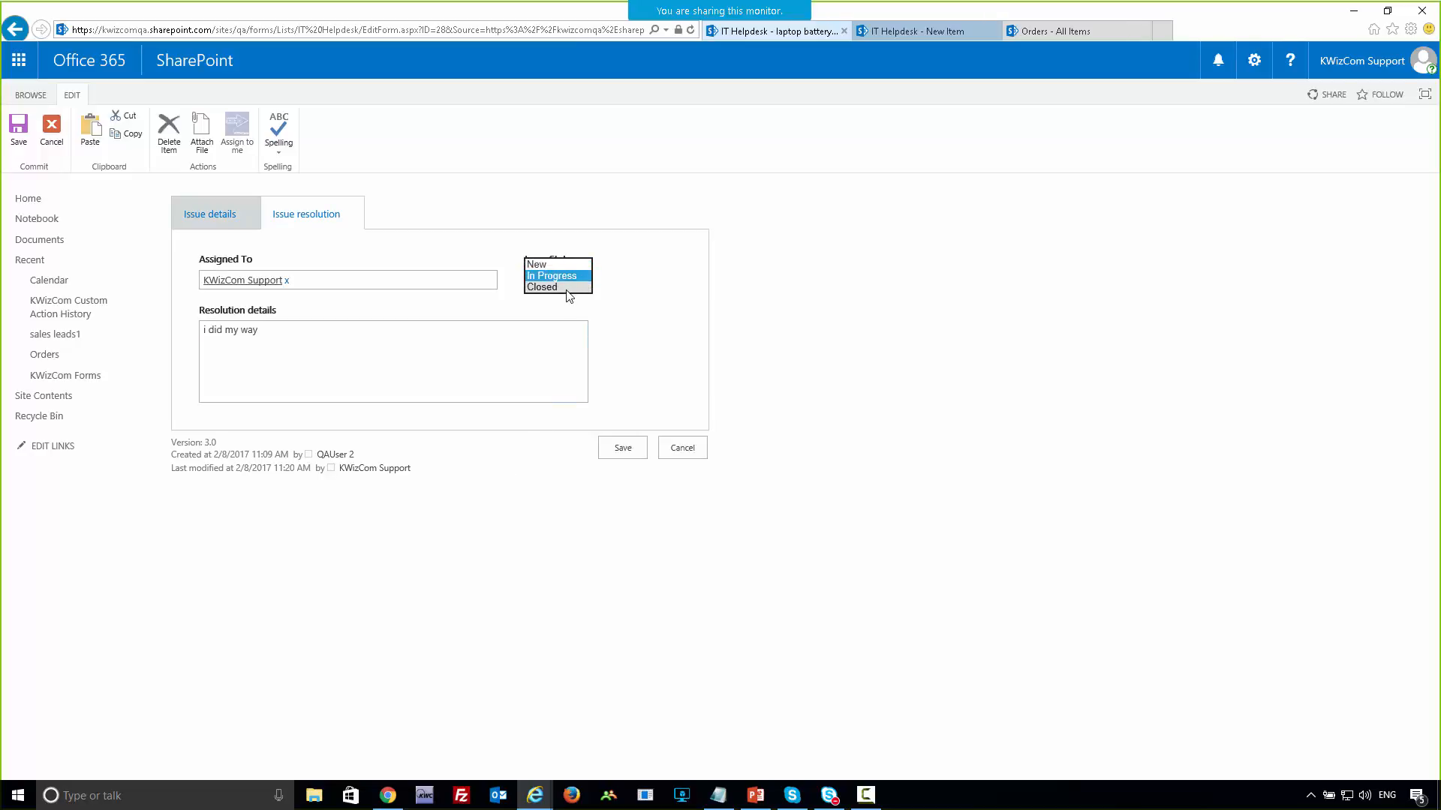
pyautogui.click(556, 287)
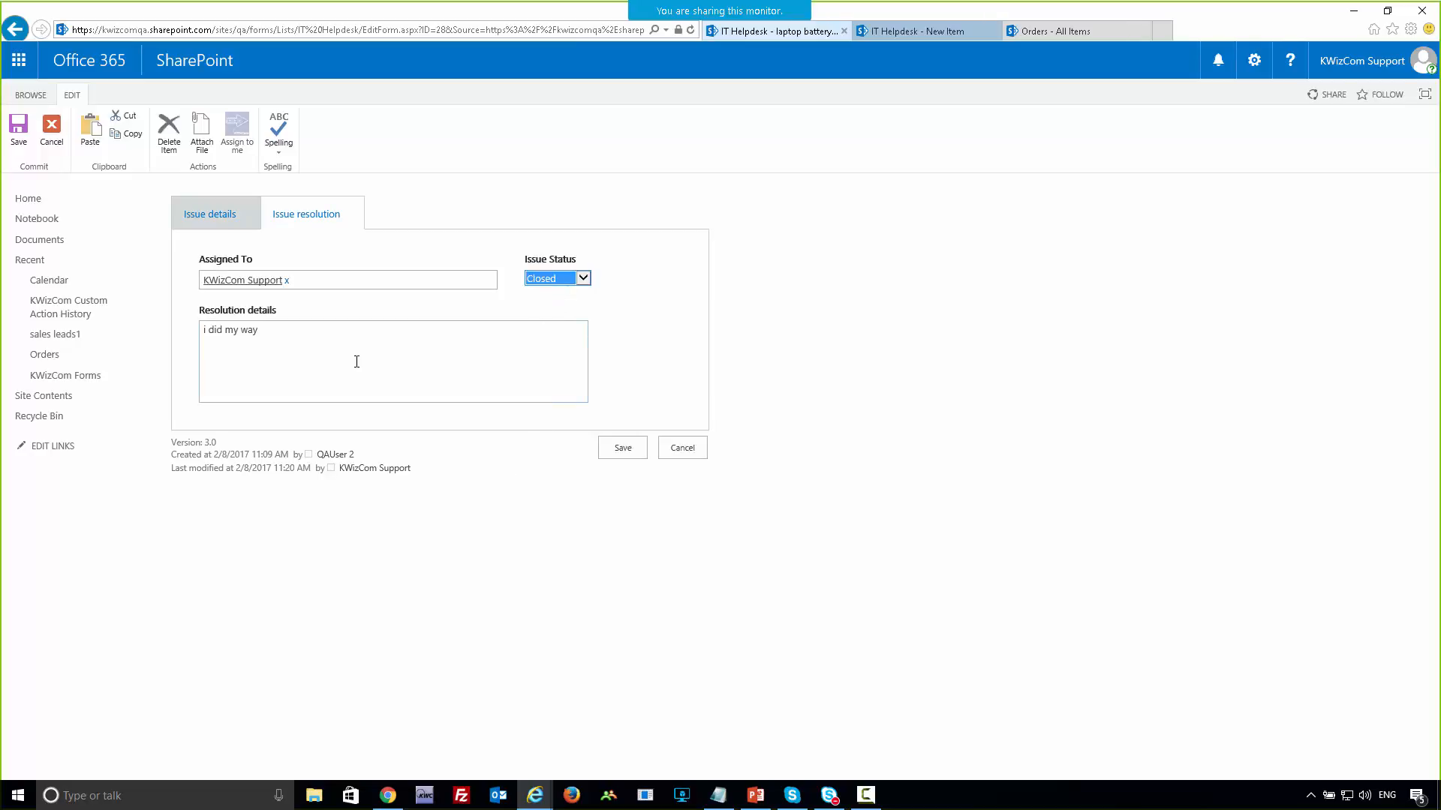
pyautogui.click(309, 359)
pyautogui.click(198, 339)
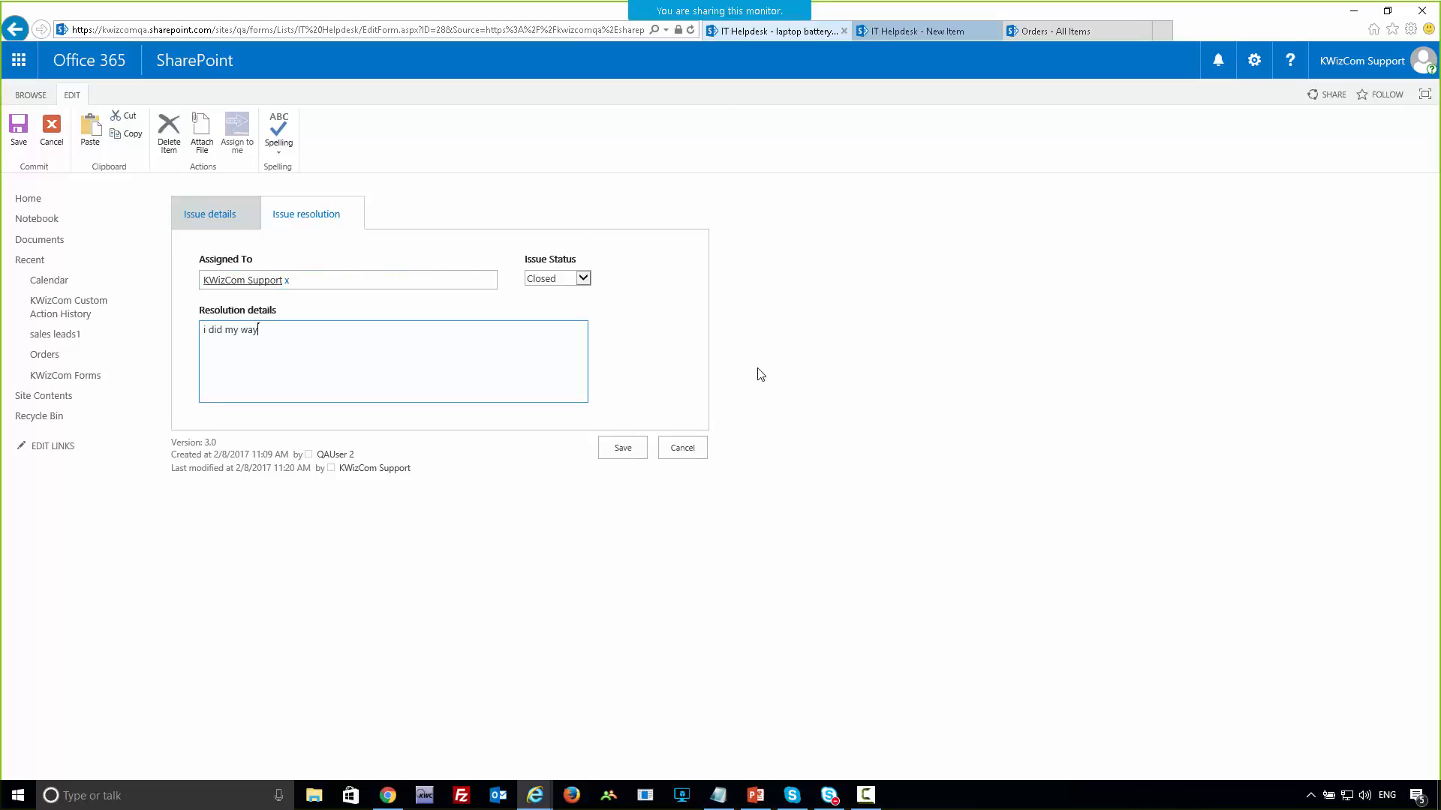
pyautogui.click(706, 448)
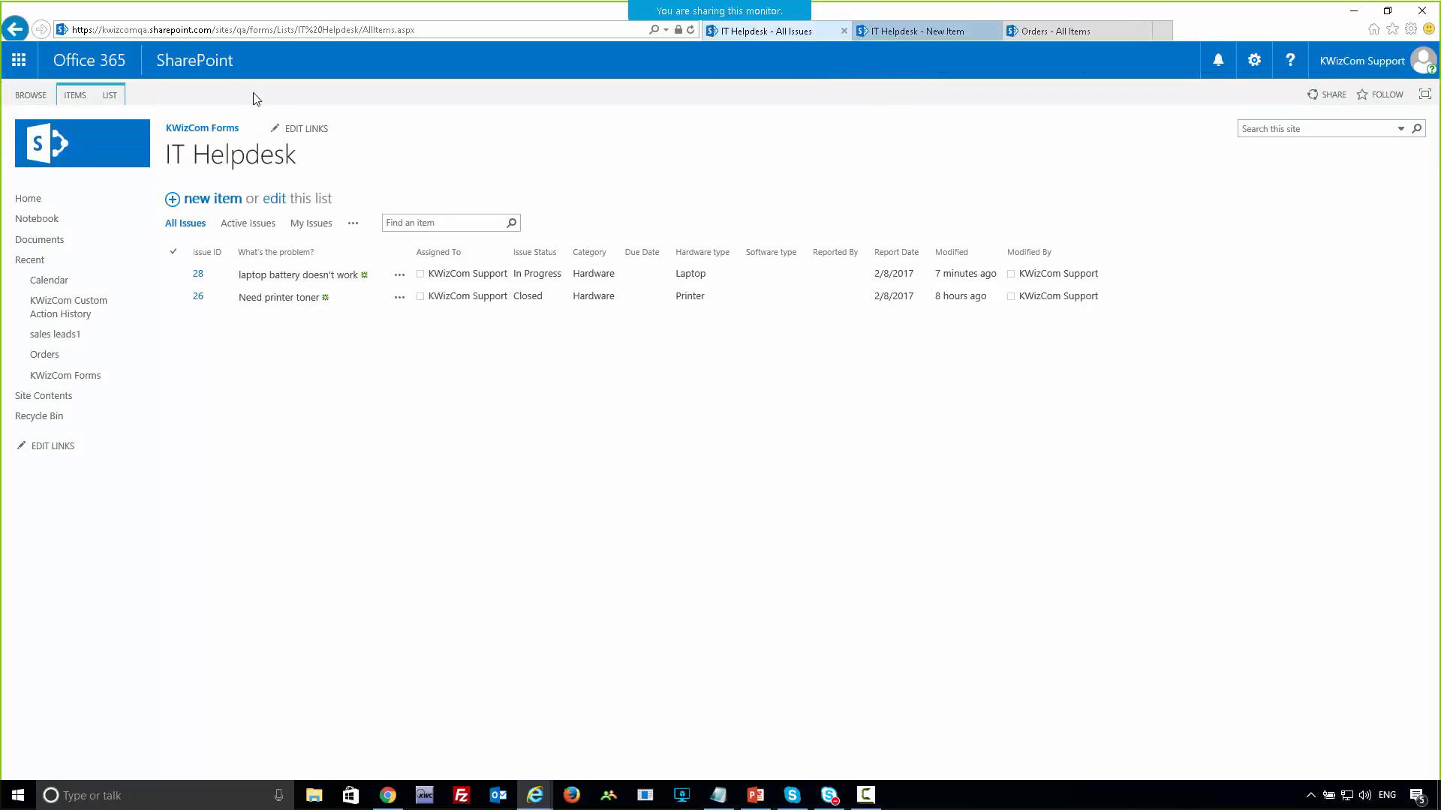
# - Go to the IT Helpdesk list's custom actions and enable the "Close ticket" action
pyautogui.click(122, 94)
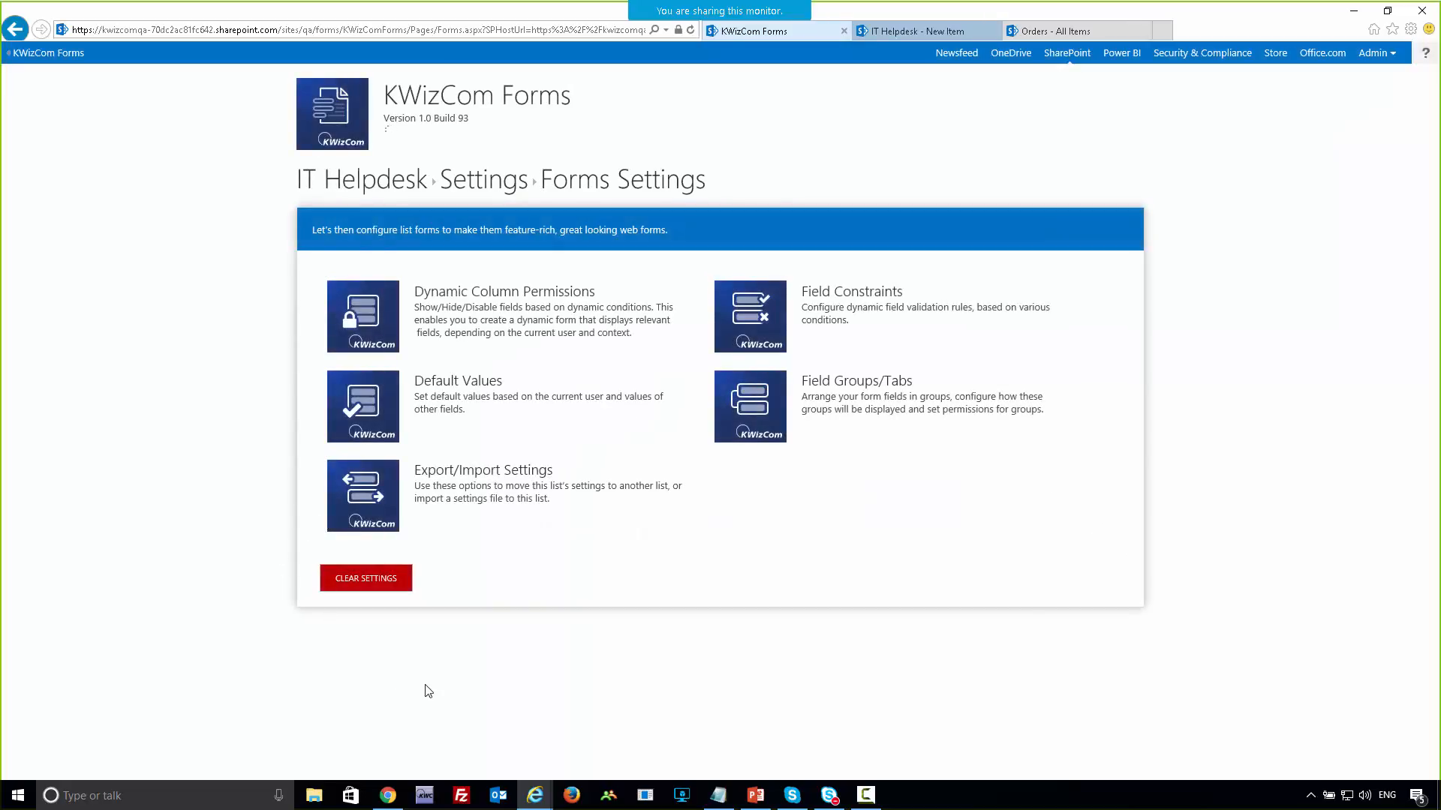
pyautogui.click(396, 648)
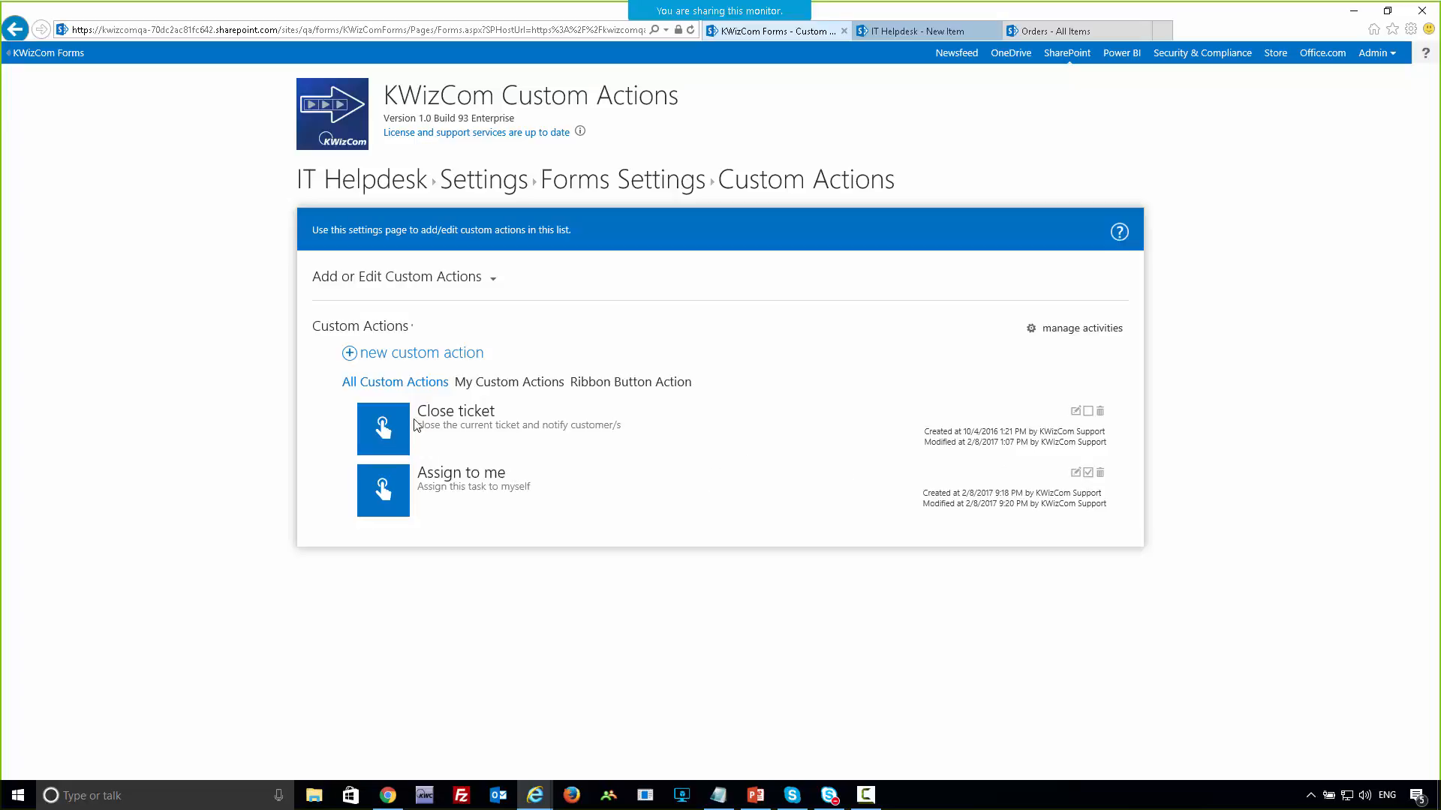
pyautogui.click(1088, 411)
pyautogui.click(720, 449)
# - Open the "Close ticket" action for editing and review its Editable Fields setting and the available field choices
pyautogui.click(1076, 412)
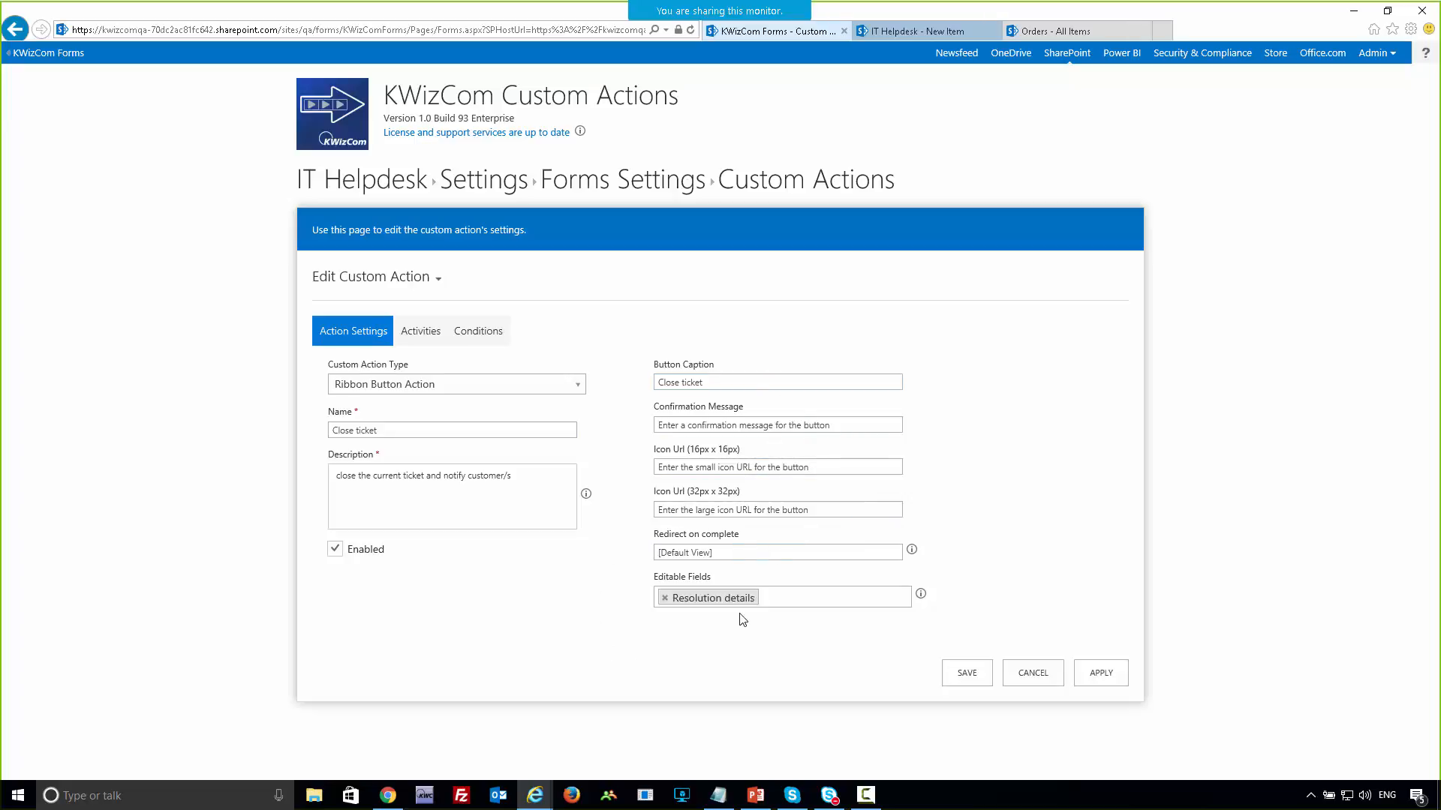
pyautogui.moveTo(654, 580); pyautogui.dragTo(714, 583)
pyautogui.click(685, 655)
pyautogui.click(780, 594)
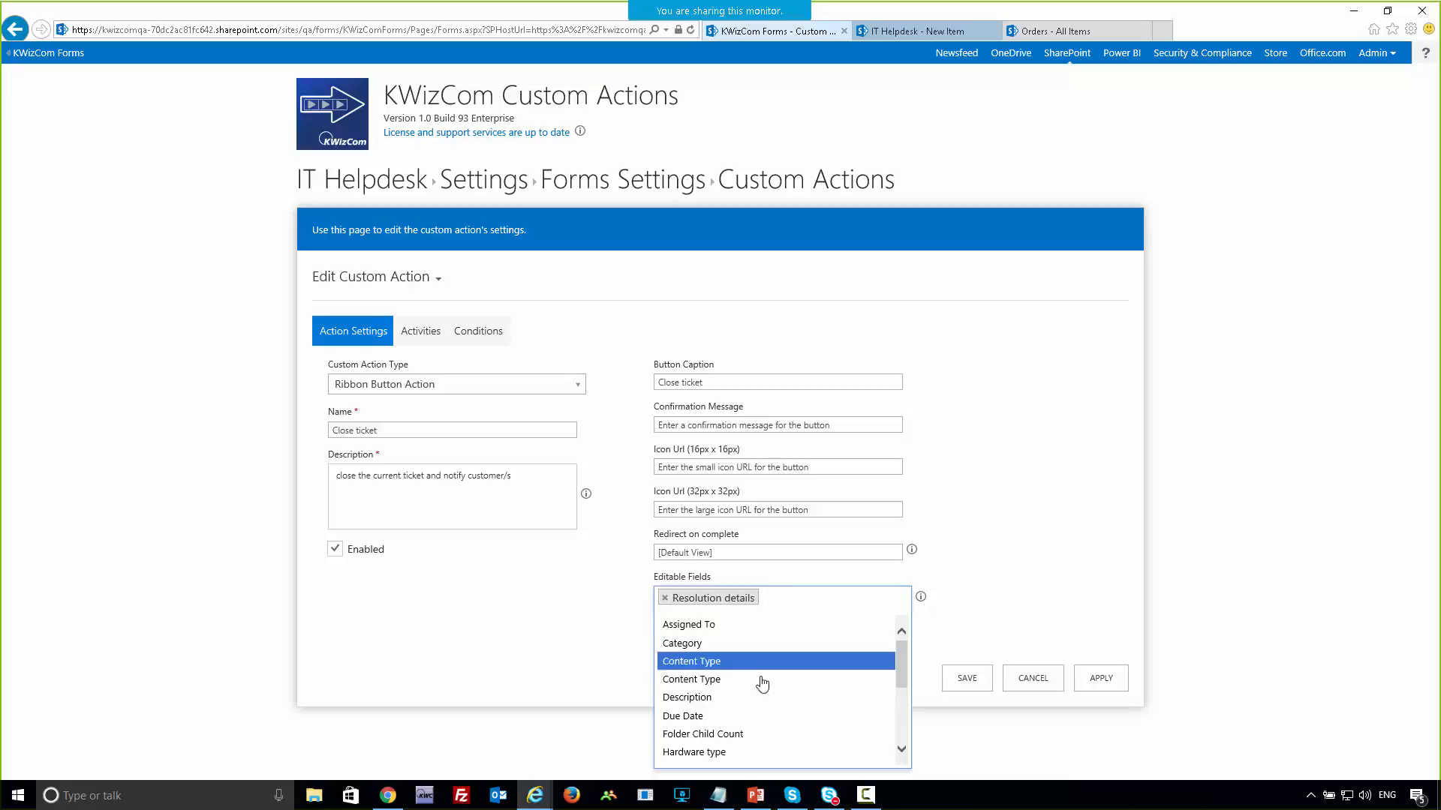
pyautogui.click(1042, 587)
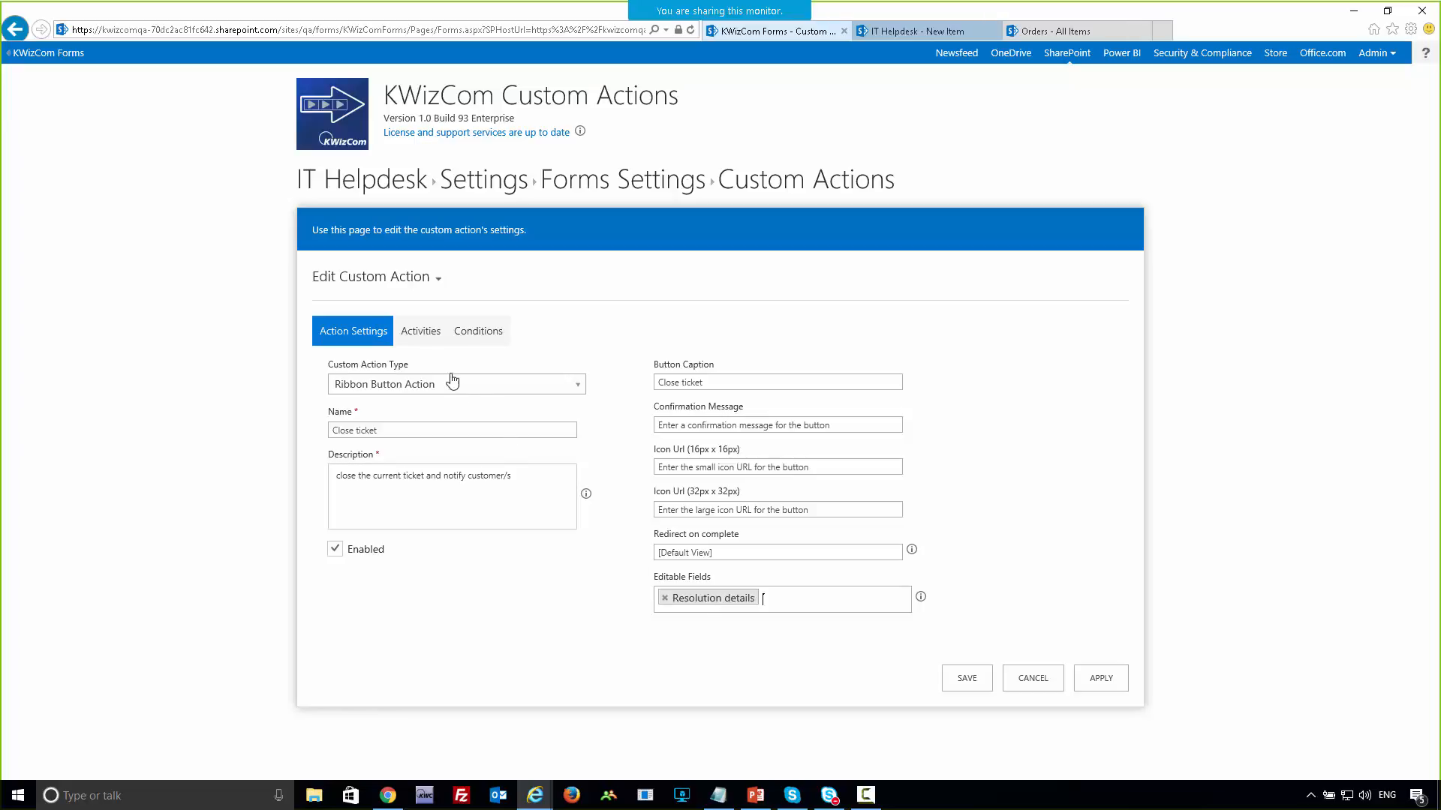
# - Examine the "Close ticket" action's activities, checking the close ticket email's recipient and the Resolution details token in its body
pyautogui.click(420, 333)
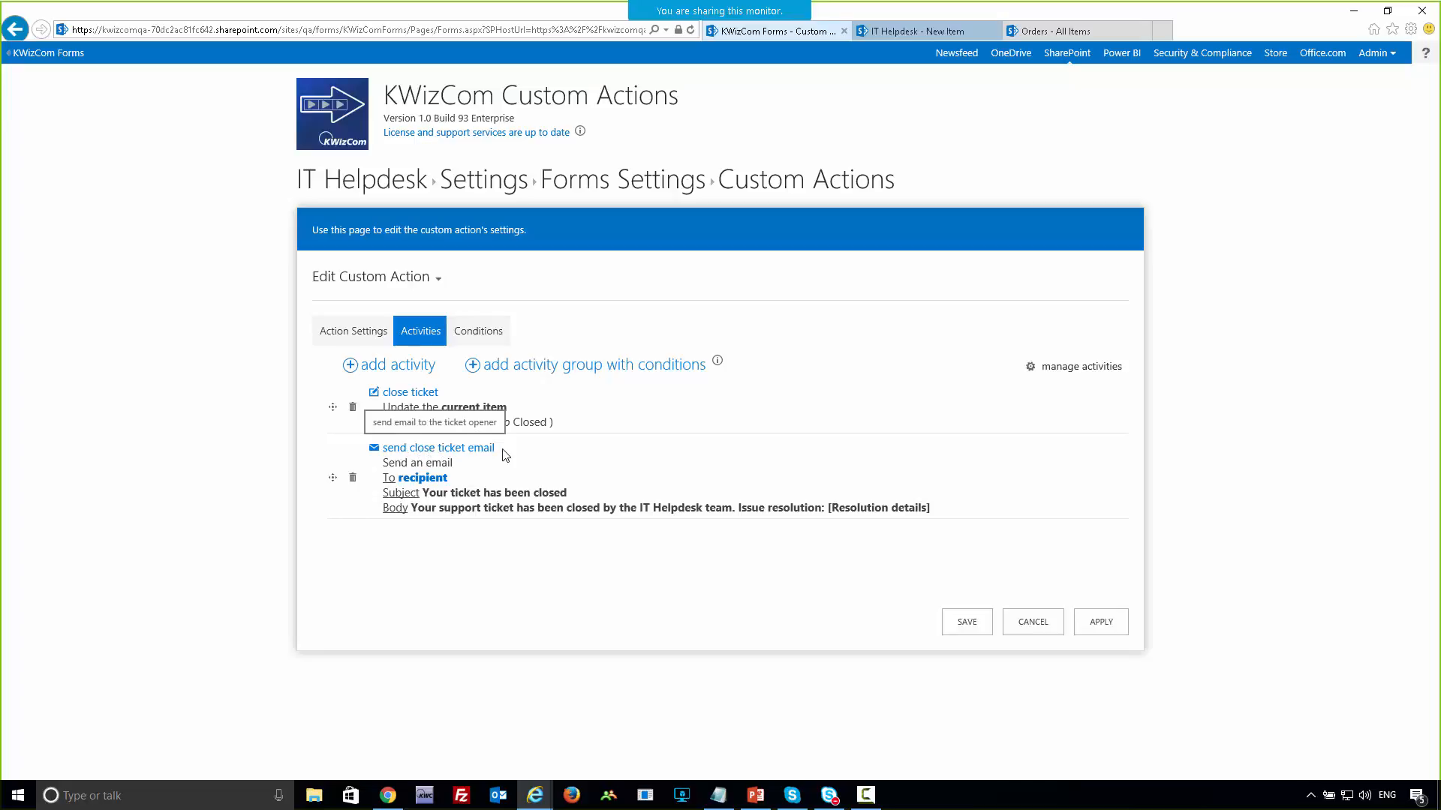
pyautogui.click(423, 480)
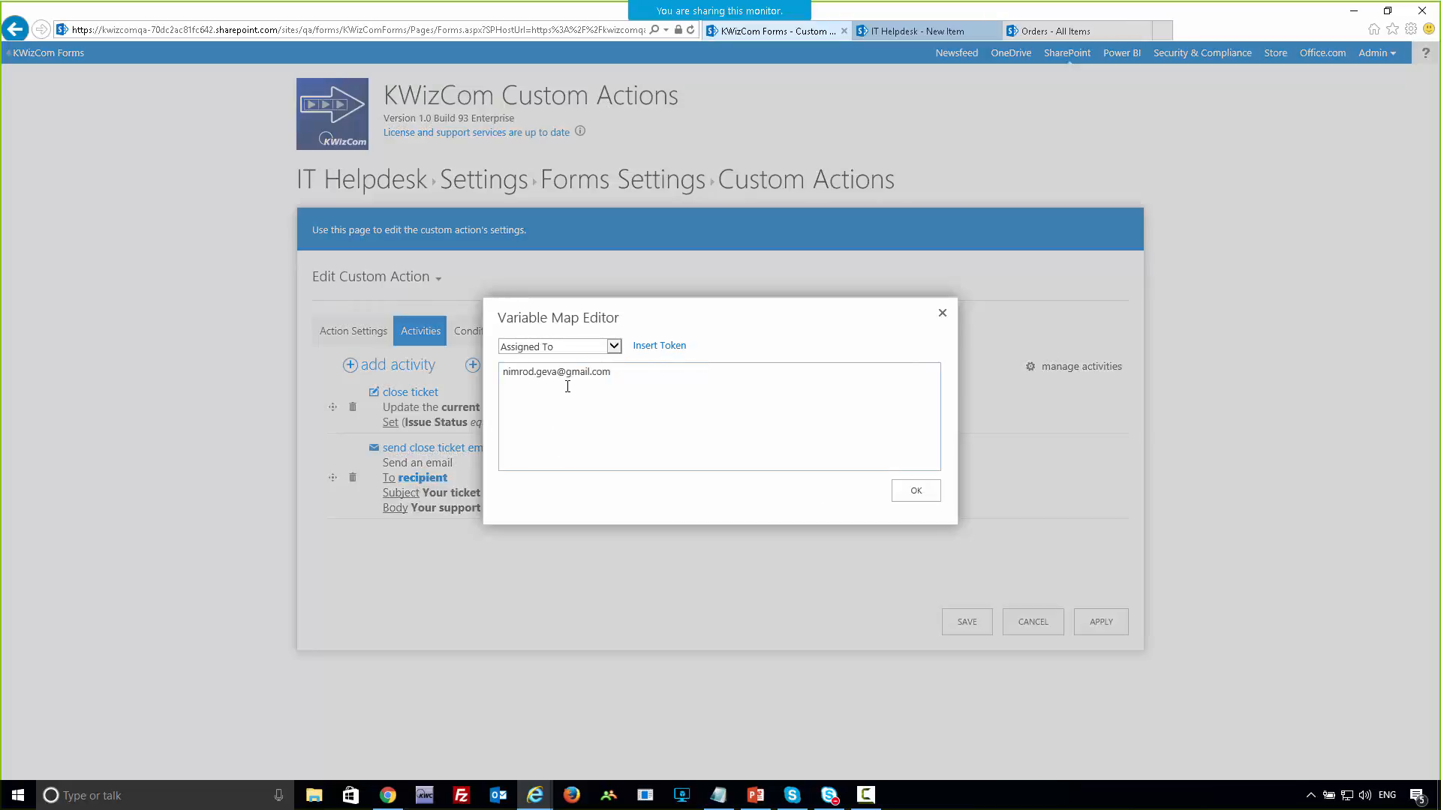
pyautogui.moveTo(615, 373); pyautogui.dragTo(502, 374)
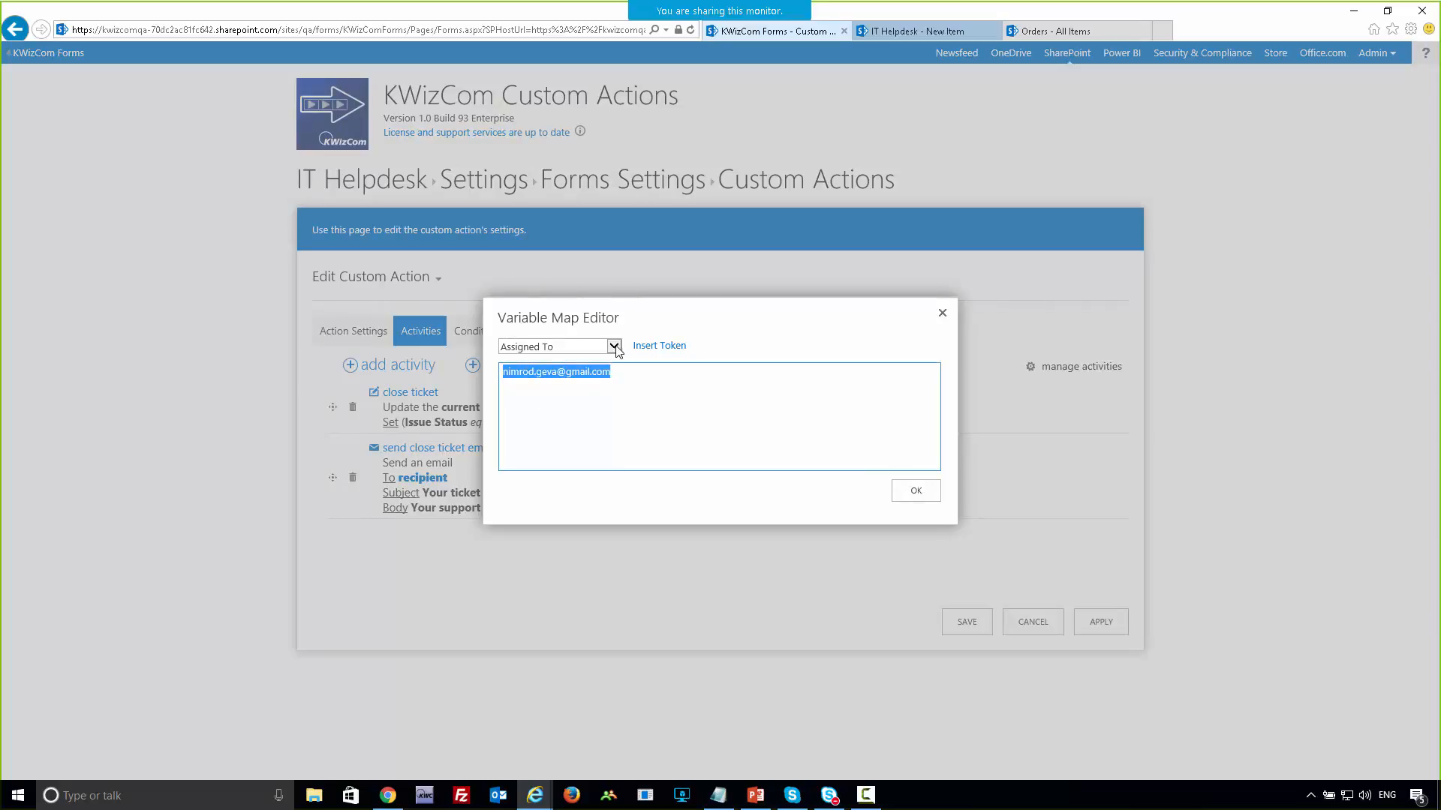
pyautogui.click(904, 492)
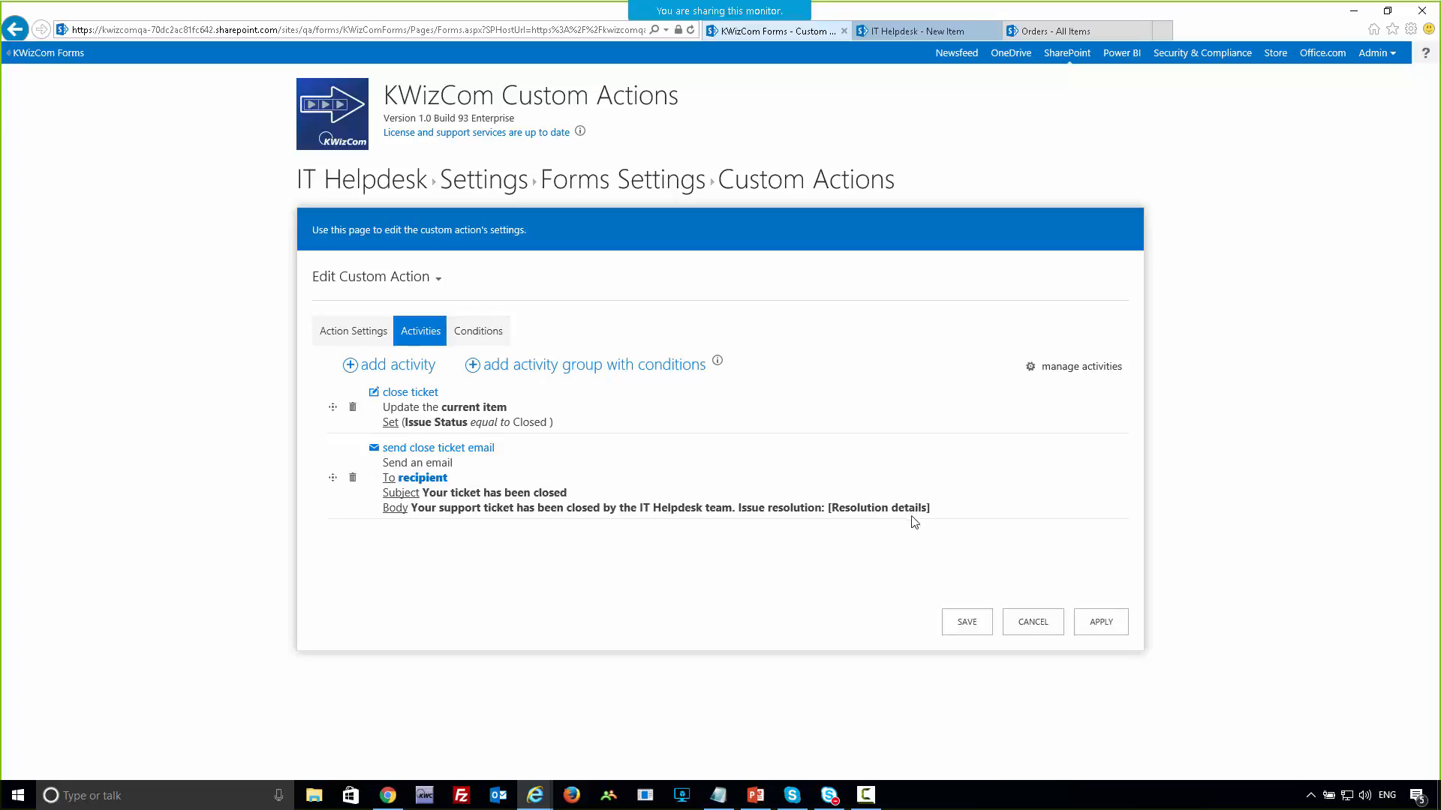
pyautogui.moveTo(931, 510); pyautogui.dragTo(828, 509)
pyautogui.click(831, 537)
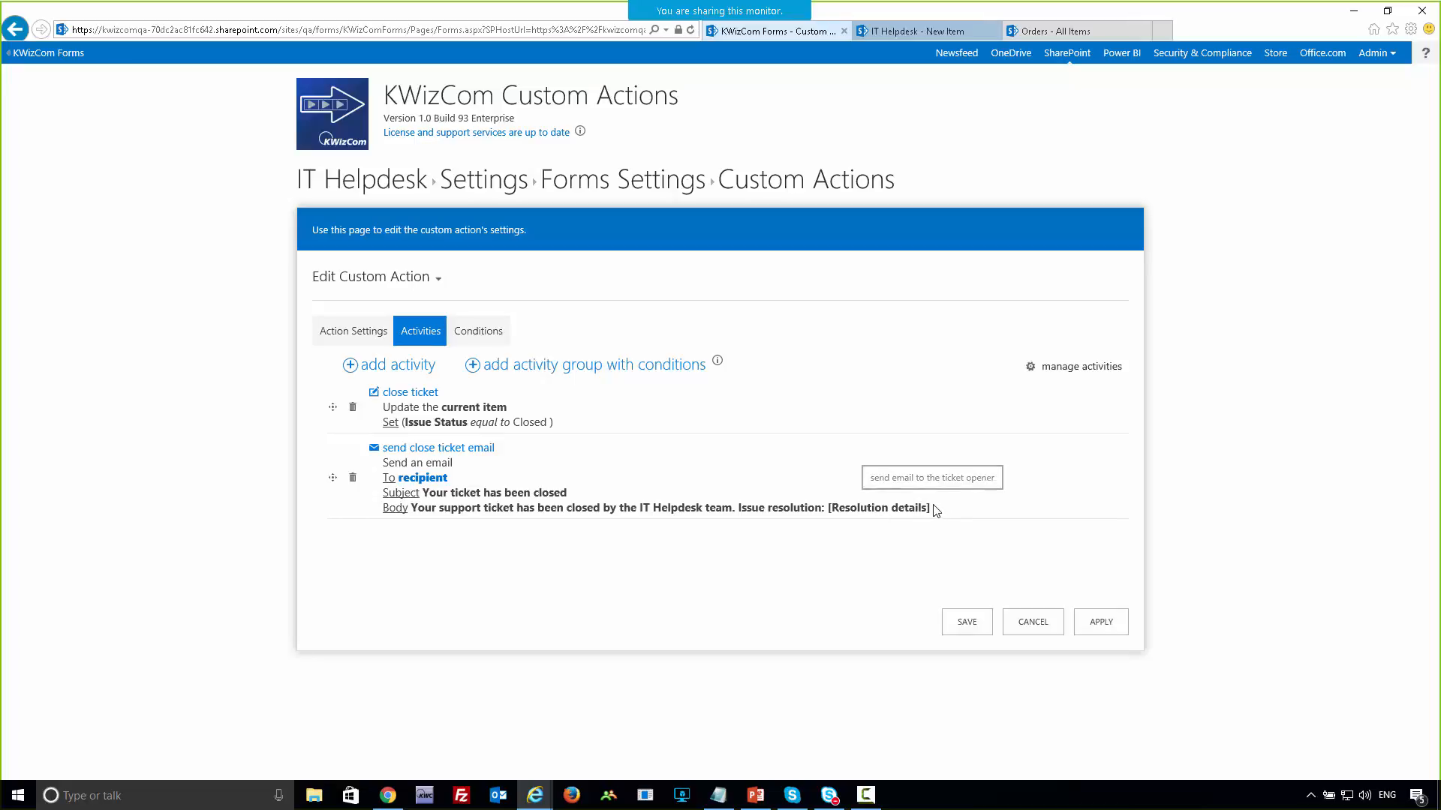
pyautogui.moveTo(936, 511); pyautogui.dragTo(826, 511)
pyautogui.click(773, 570)
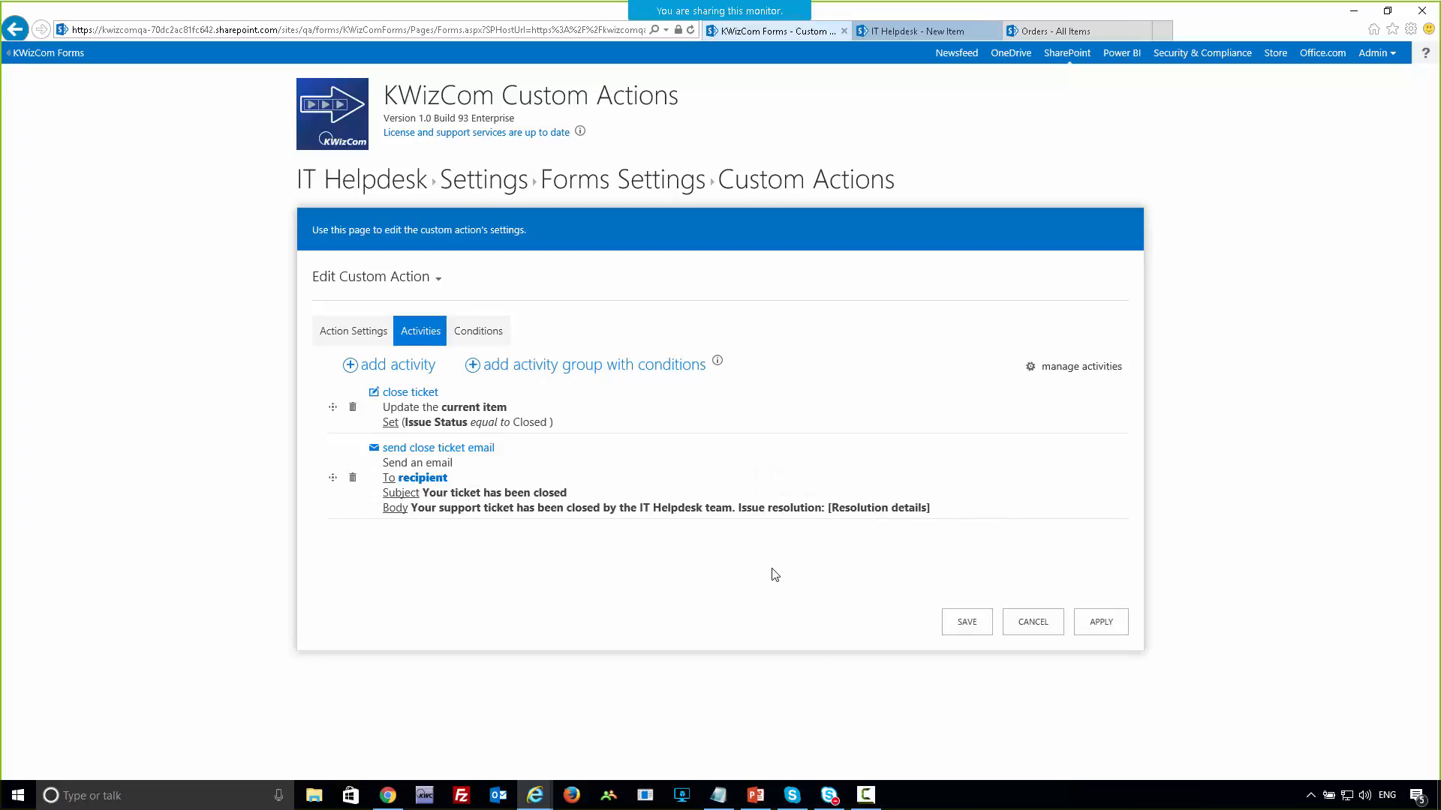
# - Try changing the "Close ticket" action's Issue Status condition to "is not equal to" Closed, and cancel the edit
pyautogui.click(486, 334)
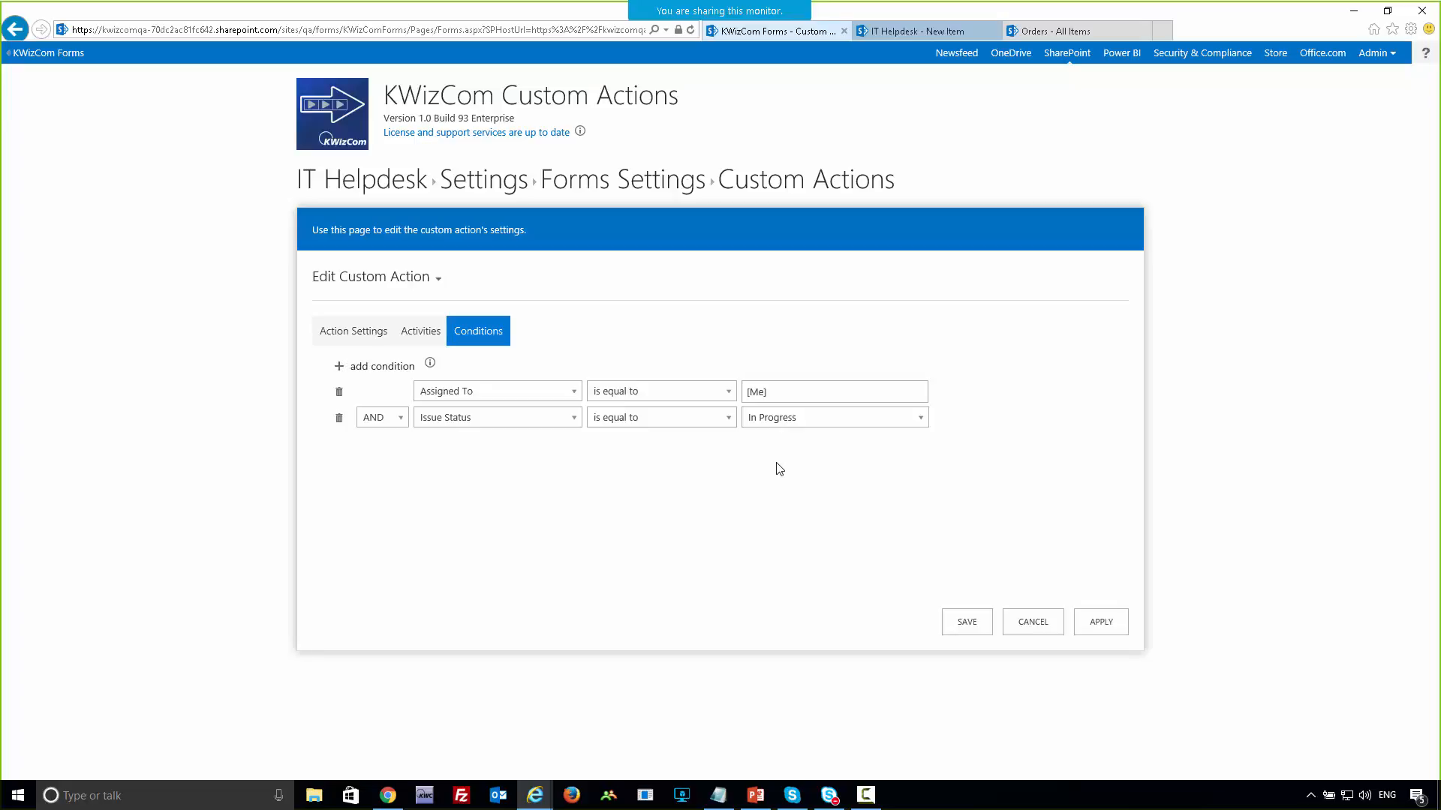
pyautogui.click(712, 422)
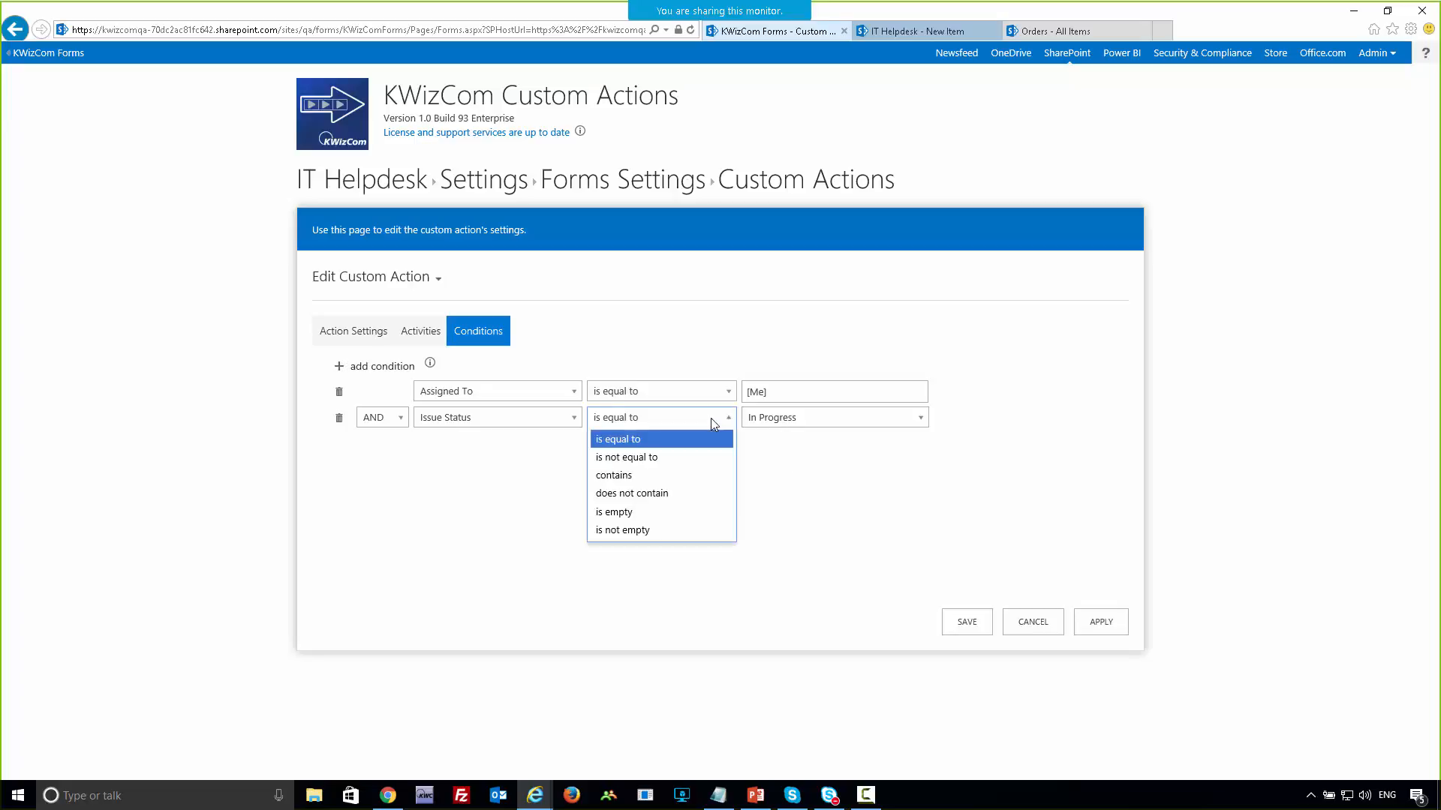
pyautogui.click(688, 458)
pyautogui.click(805, 426)
pyautogui.click(794, 476)
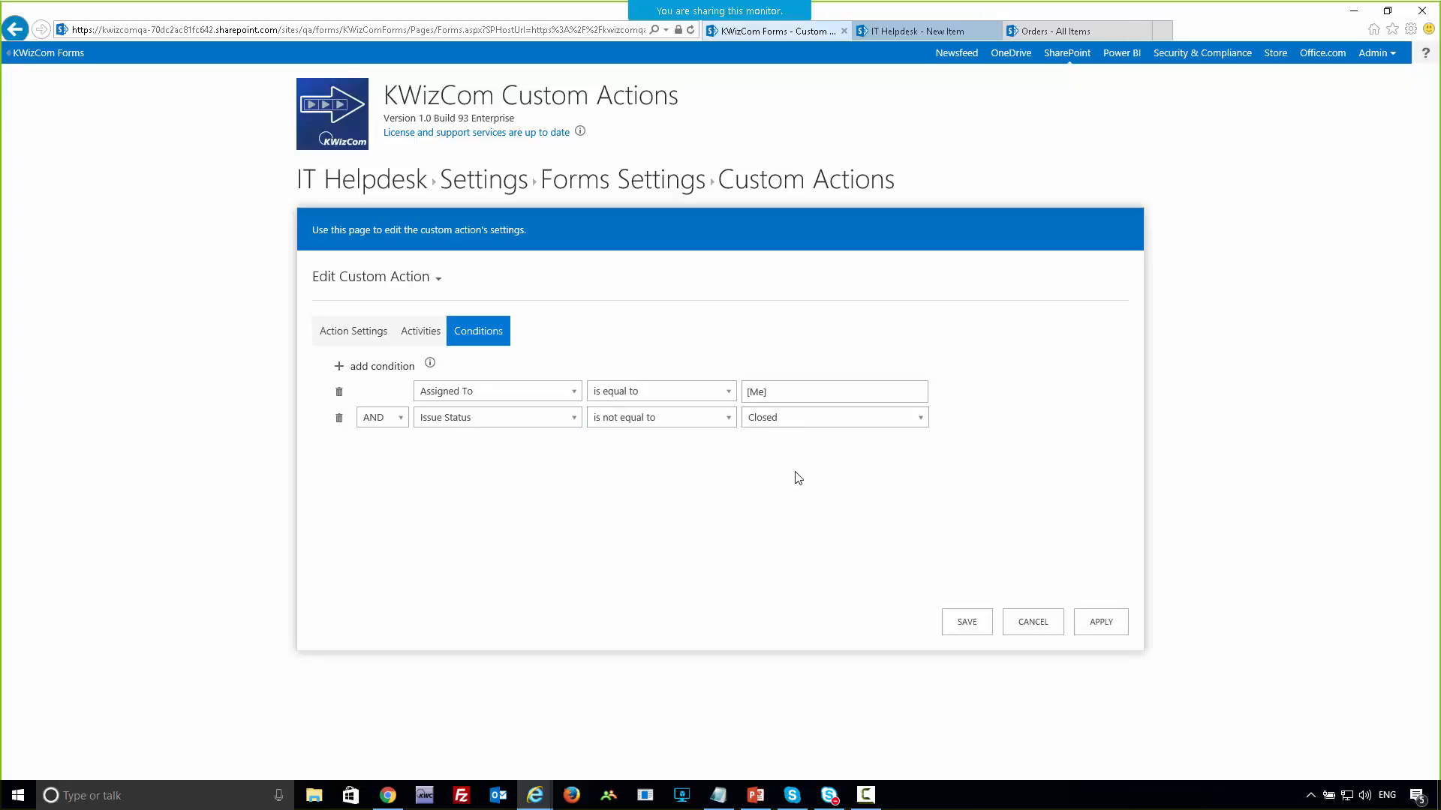
pyautogui.click(1038, 629)
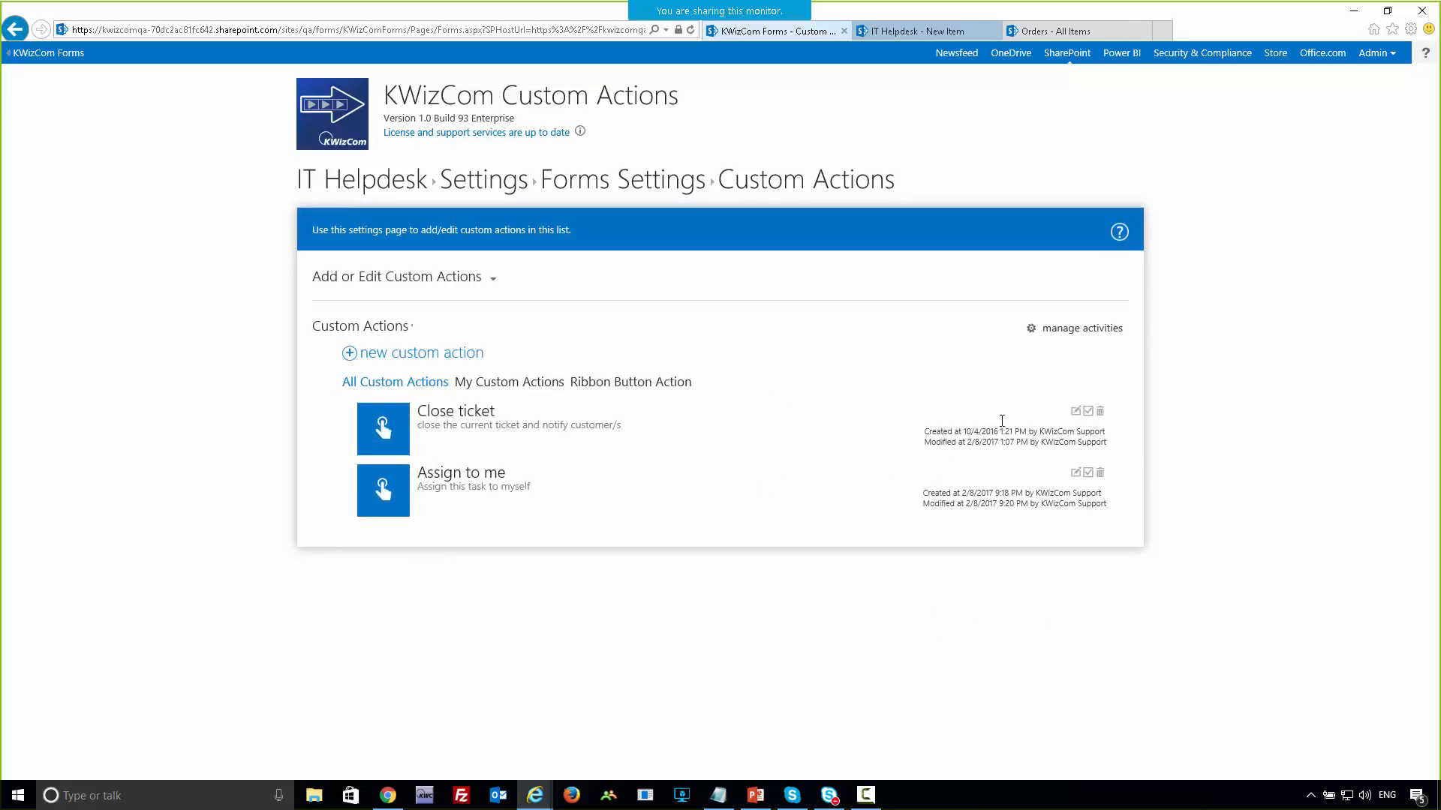
# - Return to the IT Helpdesk list and view the printer toner ticket to check whether "Close ticket" is available
pyautogui.click(908, 31)
pyautogui.click(686, 423)
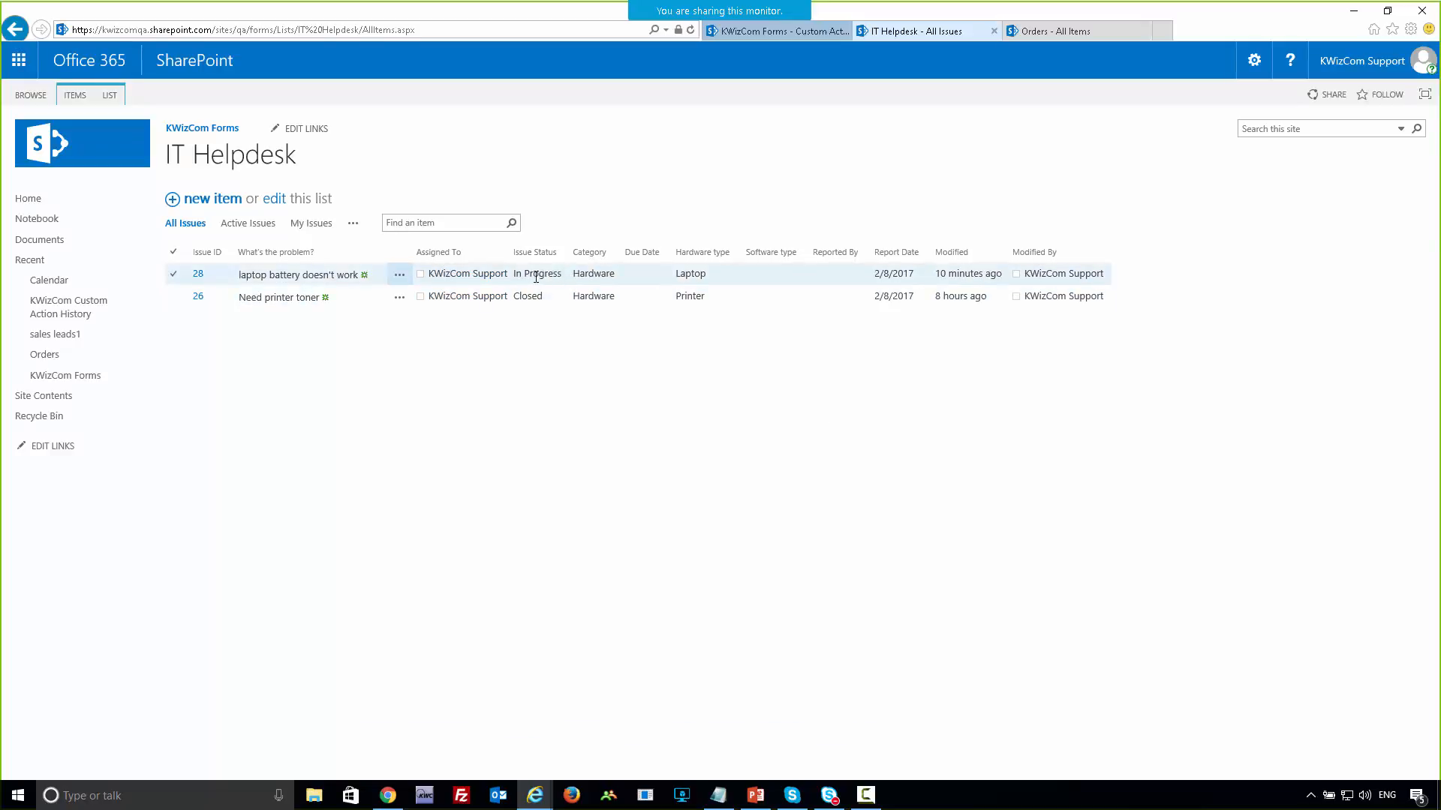
pyautogui.click(284, 301)
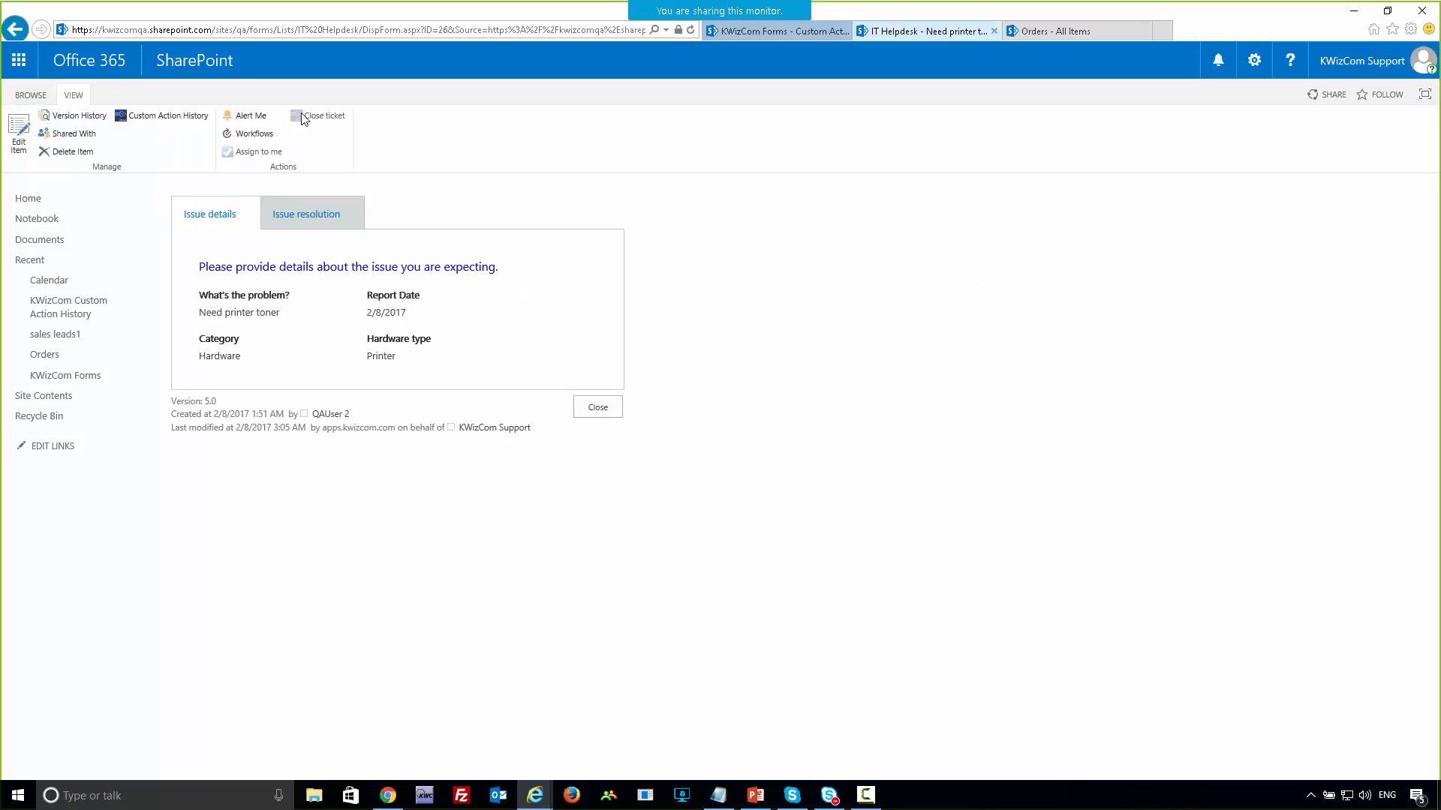
pyautogui.click(614, 407)
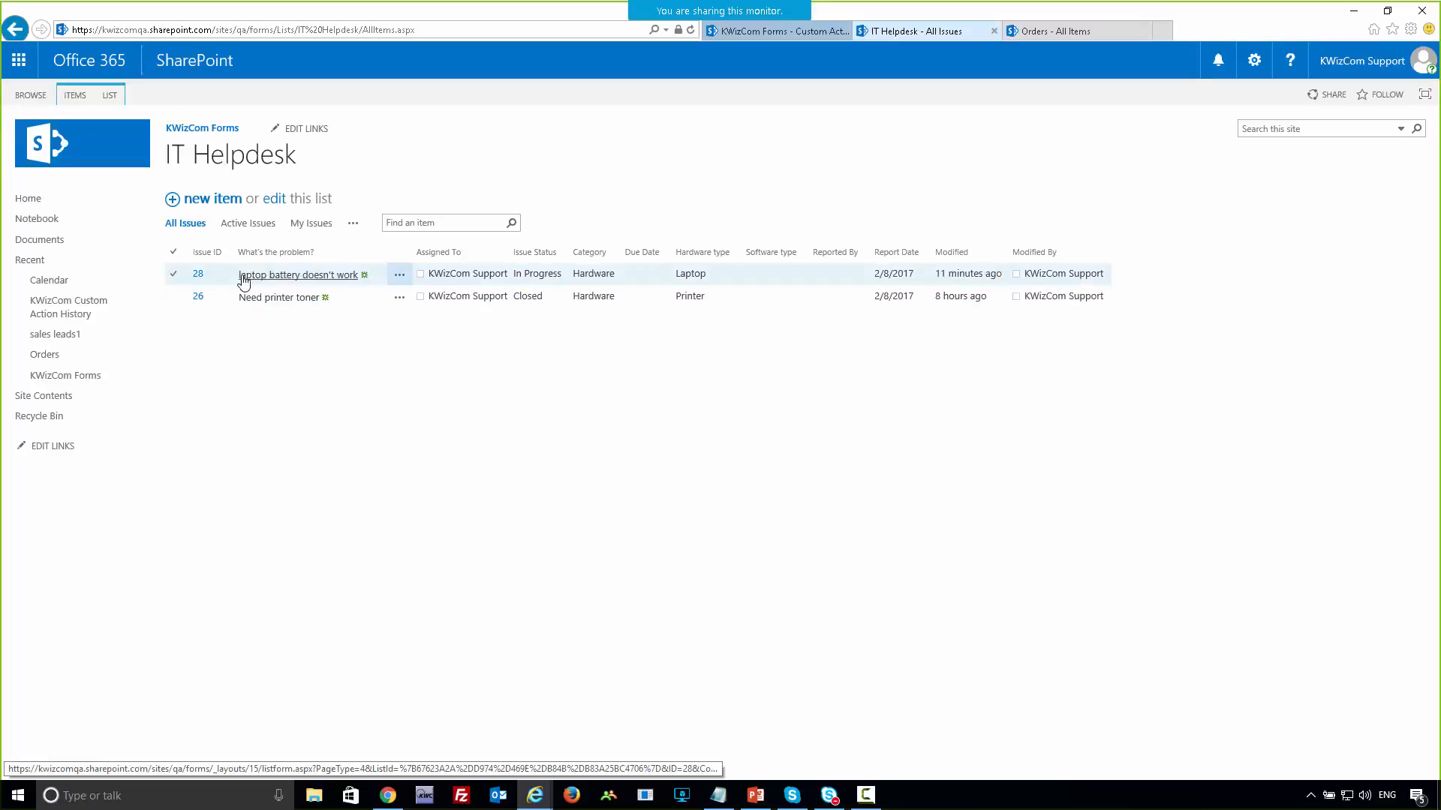
# - Run the "Close ticket" action on the laptop battery ticket, replacing its Resolution details with "updated like this", and save
pyautogui.moveTo(560, 275); pyautogui.dragTo(513, 274)
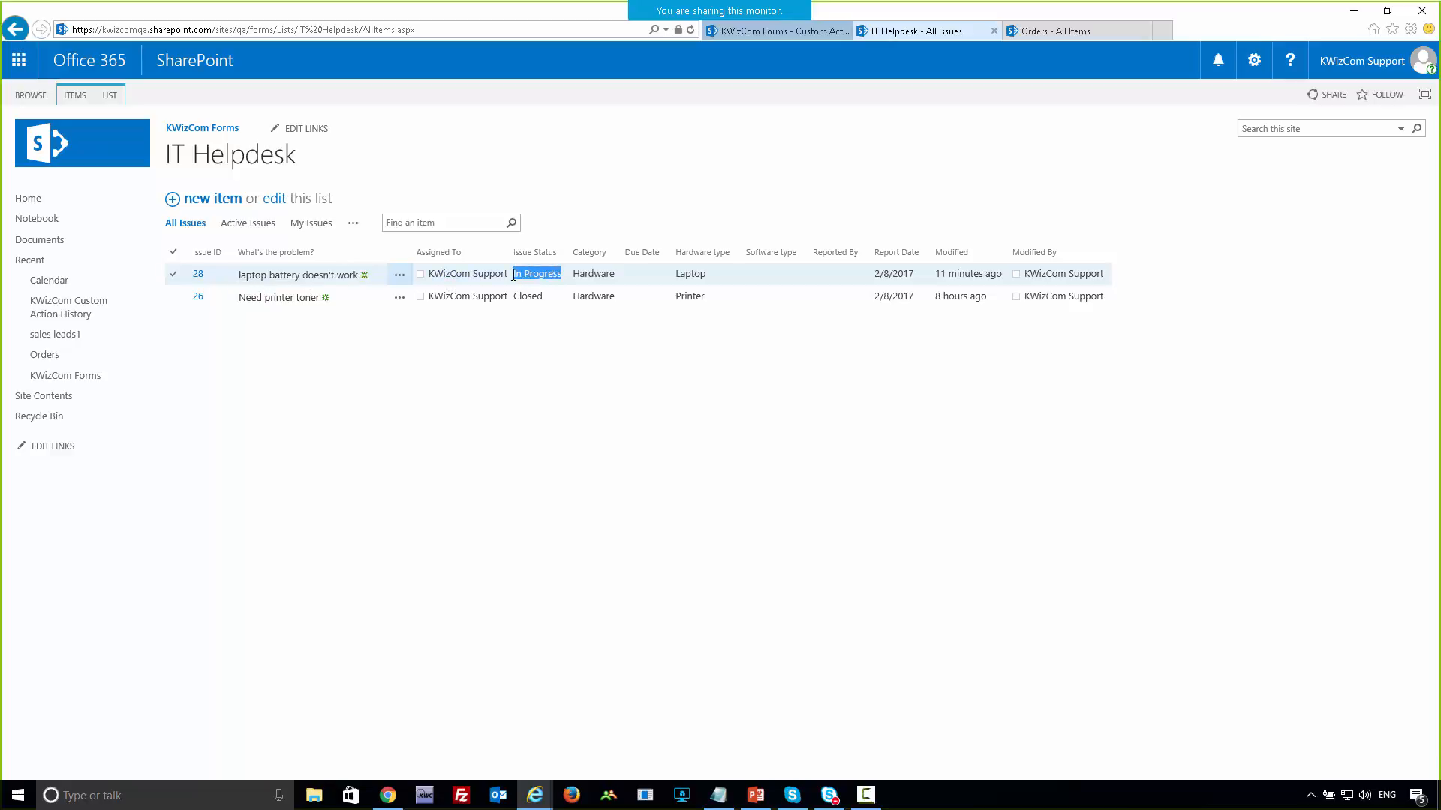
pyautogui.click(323, 278)
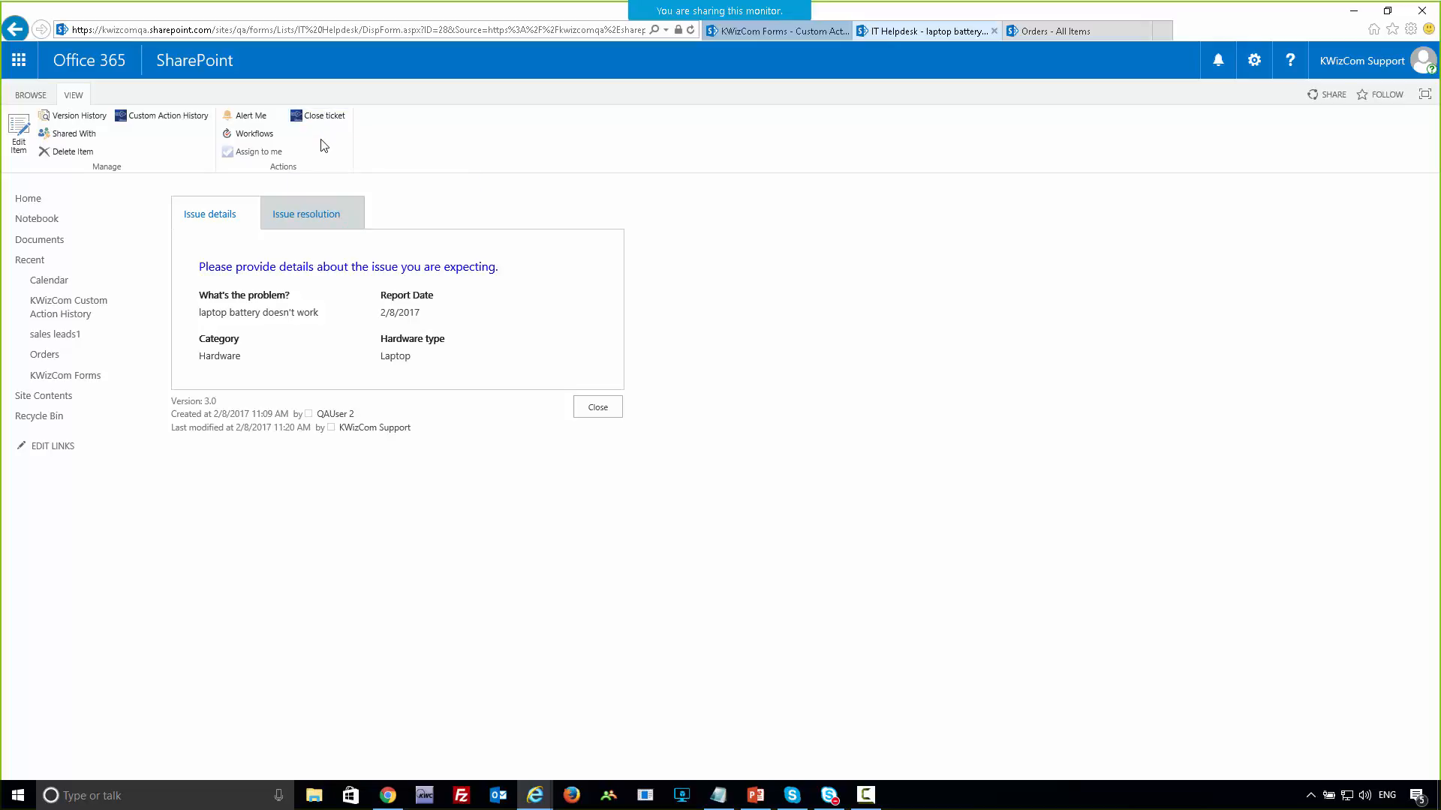
pyautogui.click(322, 118)
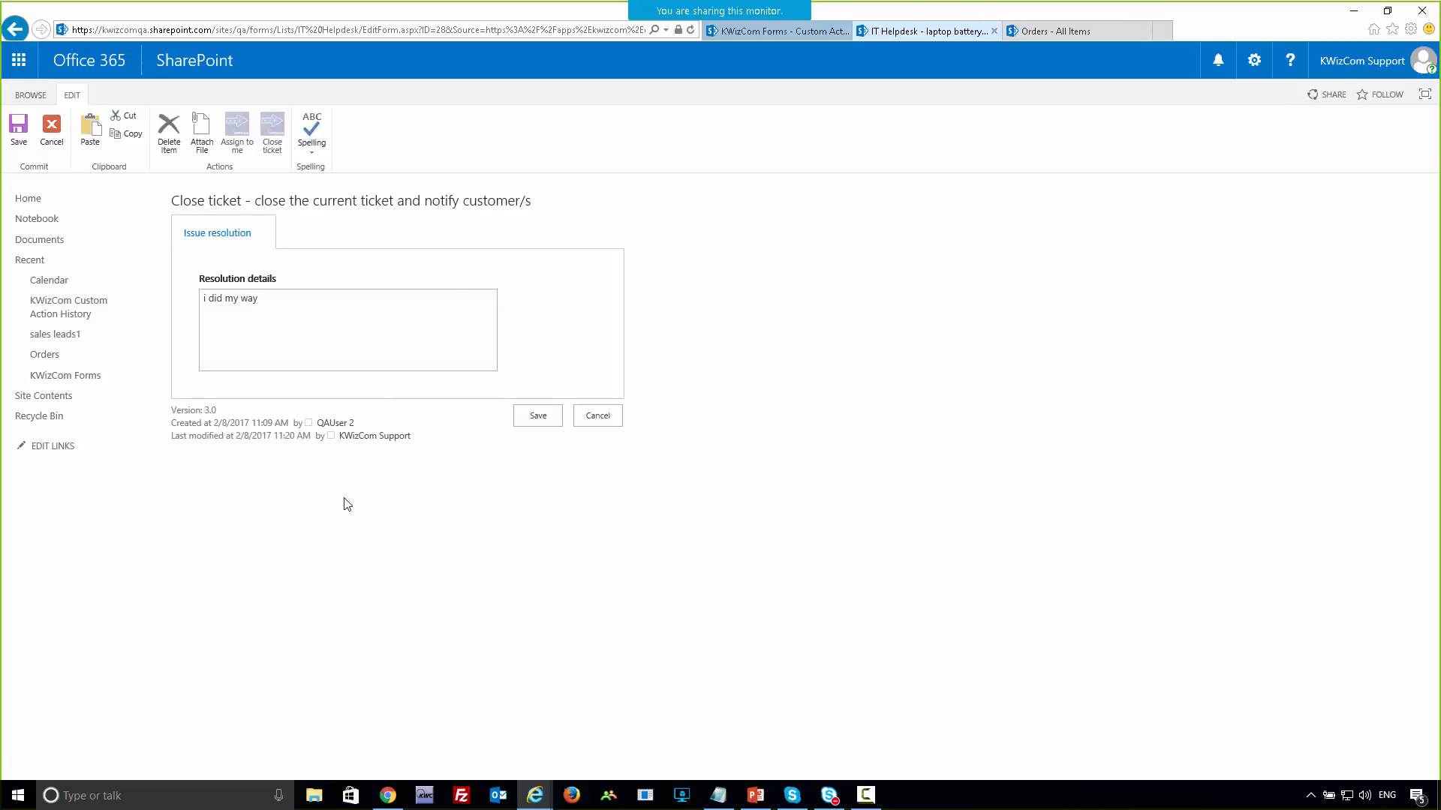
pyautogui.moveTo(203, 282); pyautogui.dragTo(279, 274)
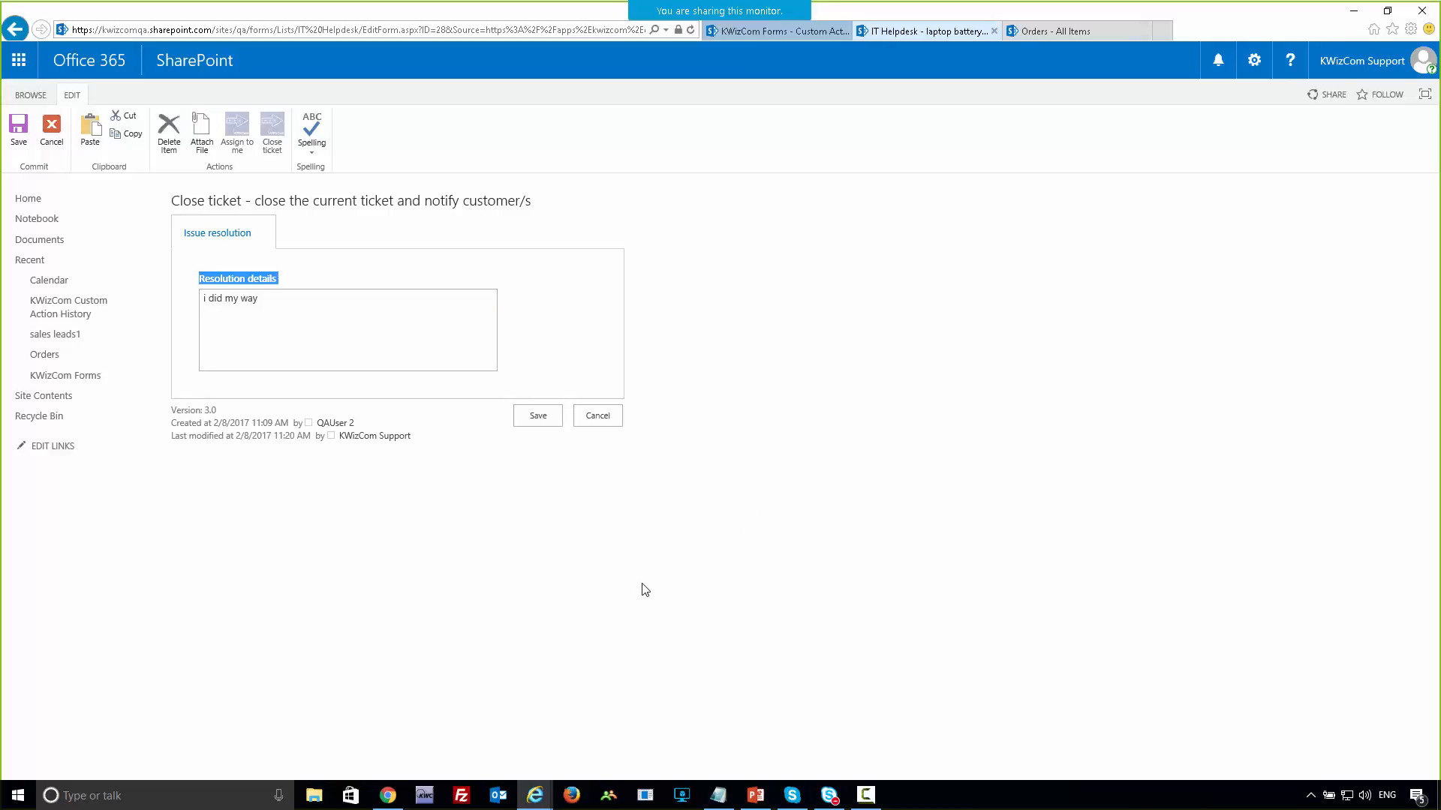
pyautogui.moveTo(273, 306); pyautogui.dragTo(188, 307)
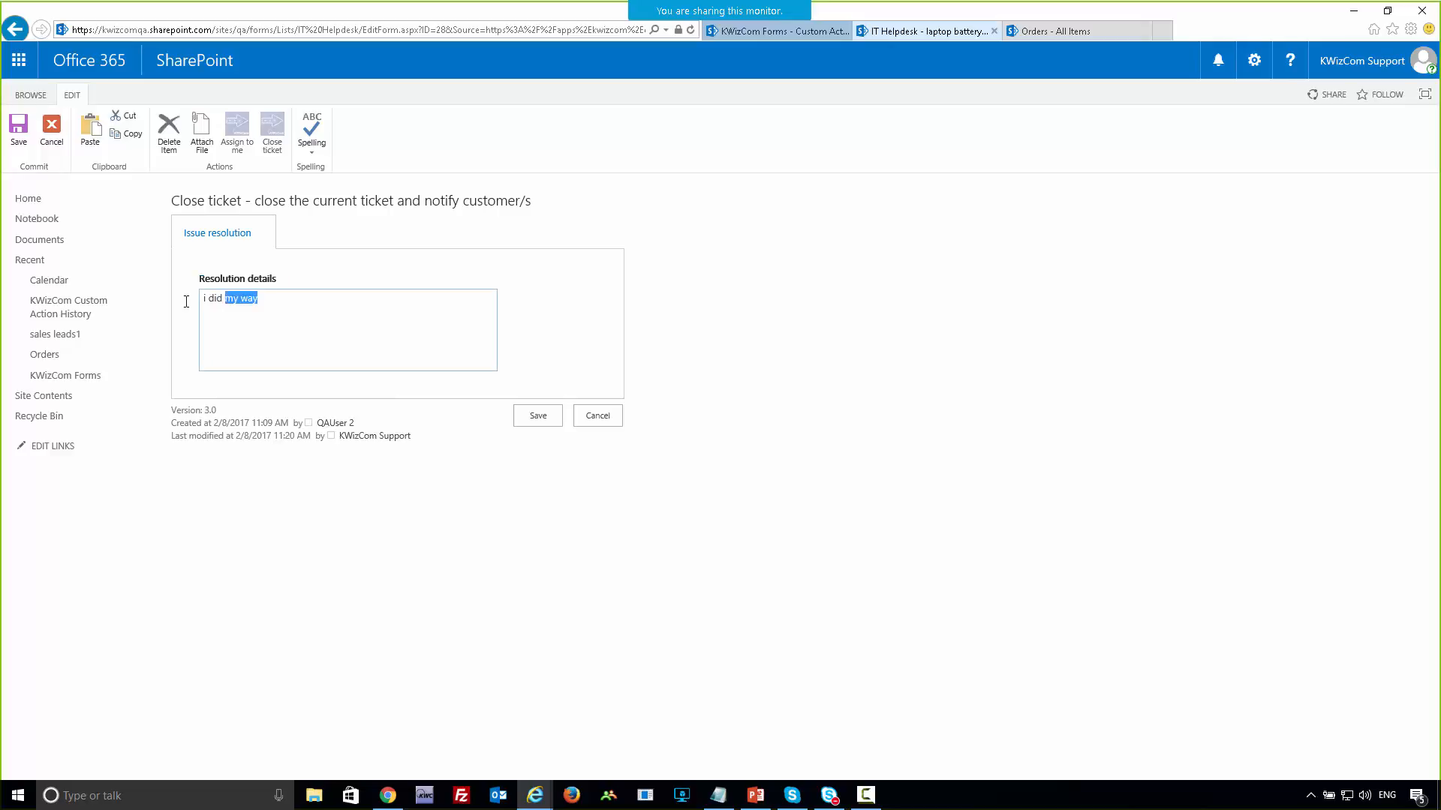
pyautogui.write('u')
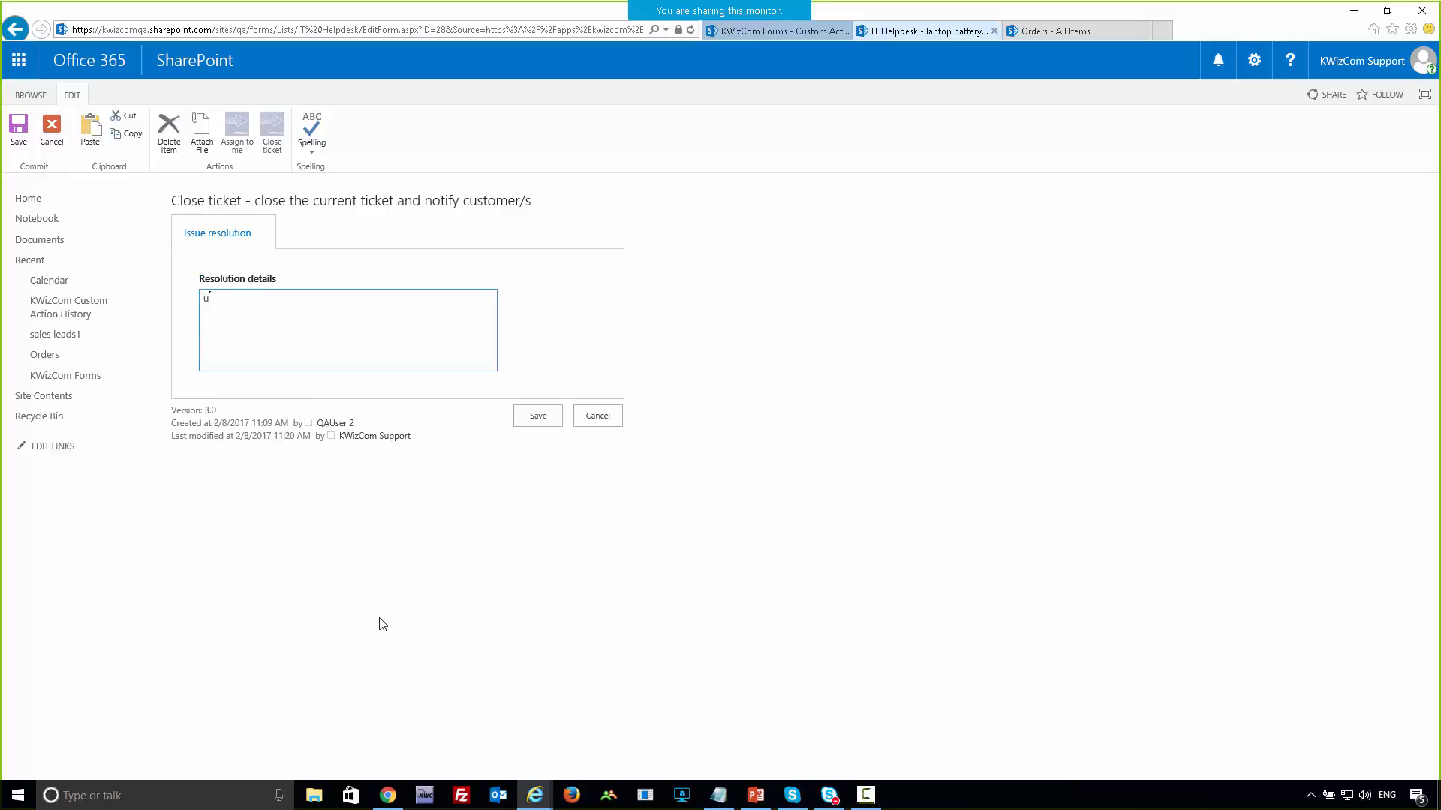
pyautogui.write('pdated like this')
pyautogui.click(537, 423)
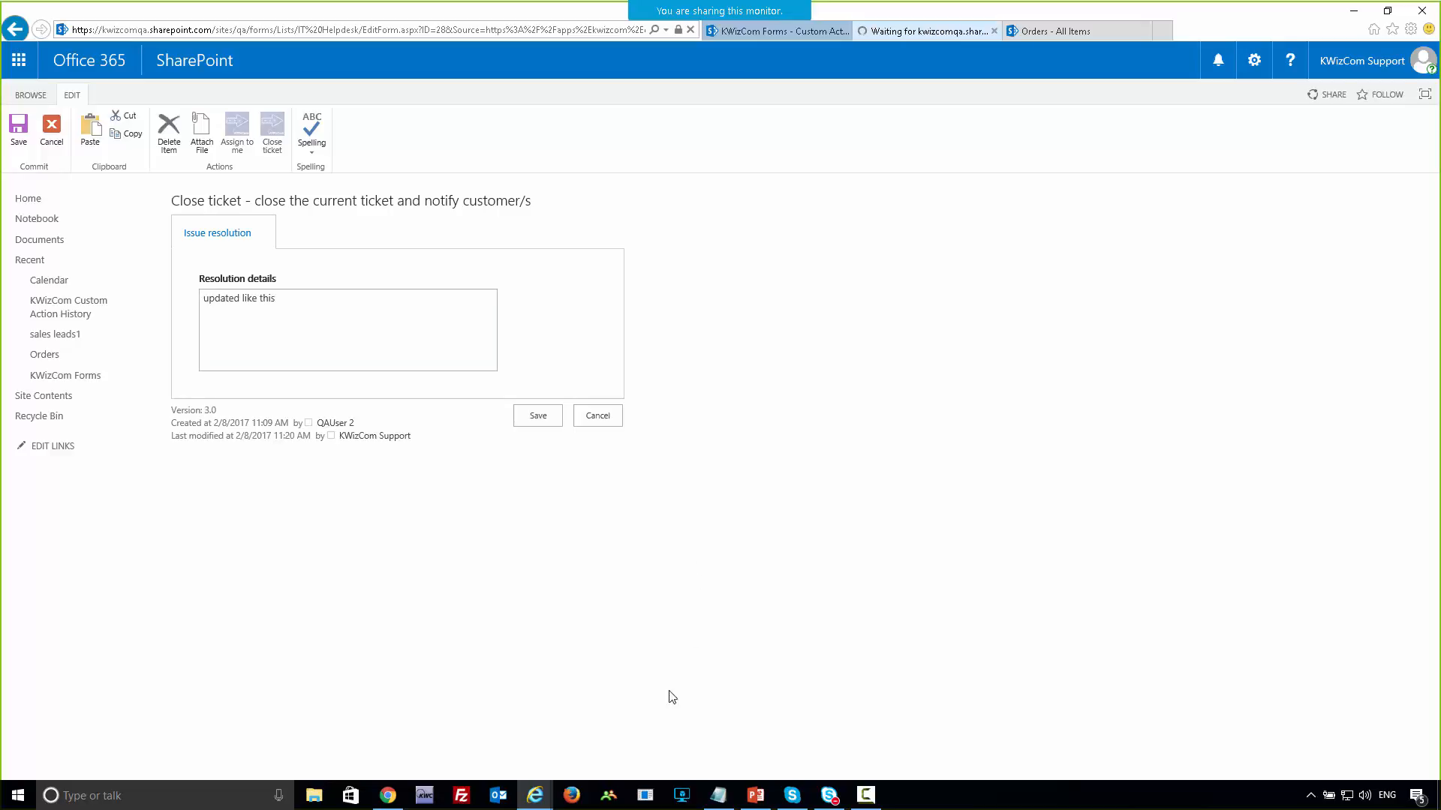
# - Switch to Outlook, read the issue resolution in the "Your ticket has been closed" email, and return to the IT Helpdesk list
pyautogui.click(497, 797)
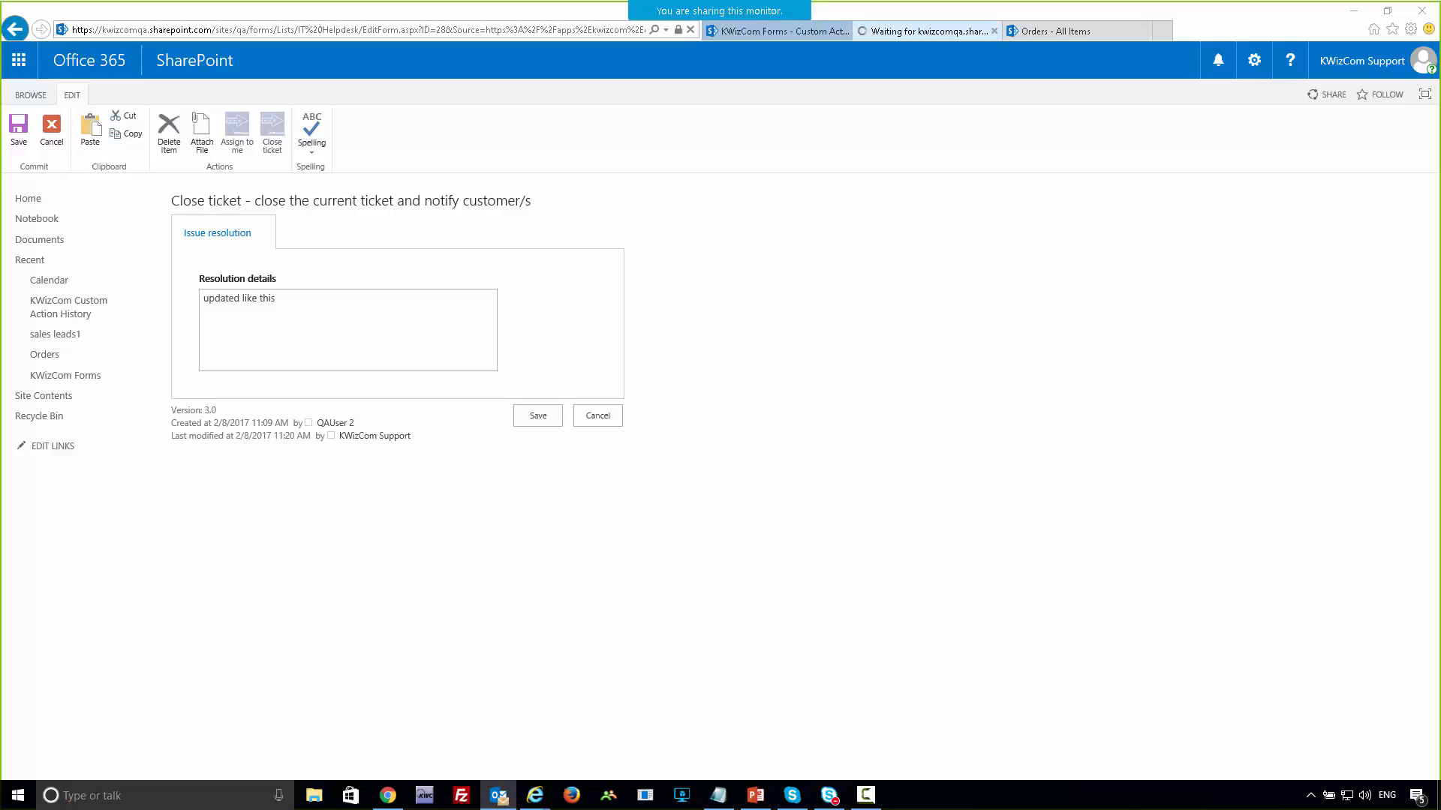
pyautogui.moveTo(1049, 220)
pyautogui.mouseDown()
pyautogui.moveTo(624, 116)
pyautogui.moveTo(631, 129)
pyautogui.moveTo(753, 135)
pyautogui.moveTo(790, 123)
pyautogui.mouseUp()
pyautogui.click(606, 135)
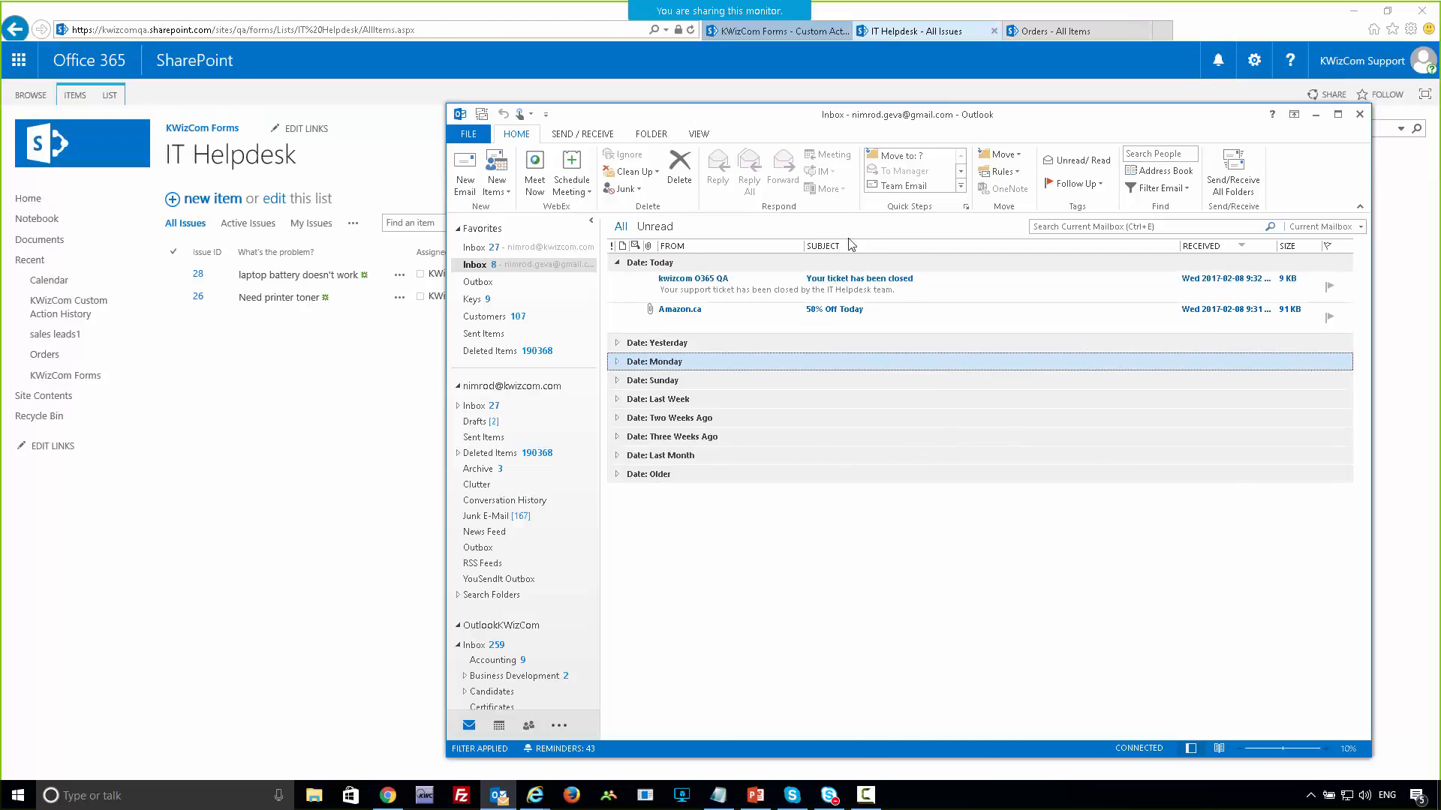
pyautogui.click(687, 291)
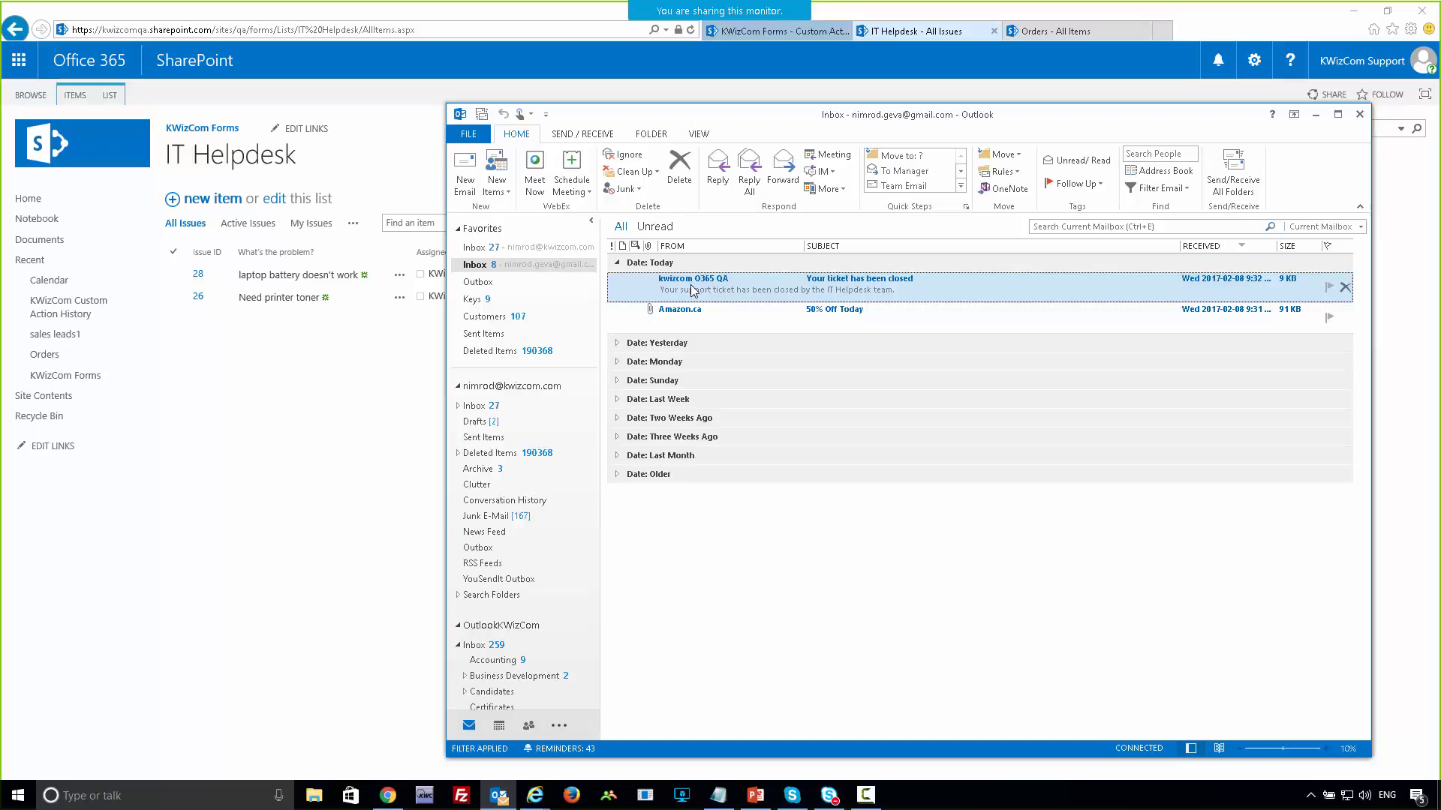
pyautogui.doubleClick(691, 292)
pyautogui.moveTo(406, 30); pyautogui.dragTo(652, 68)
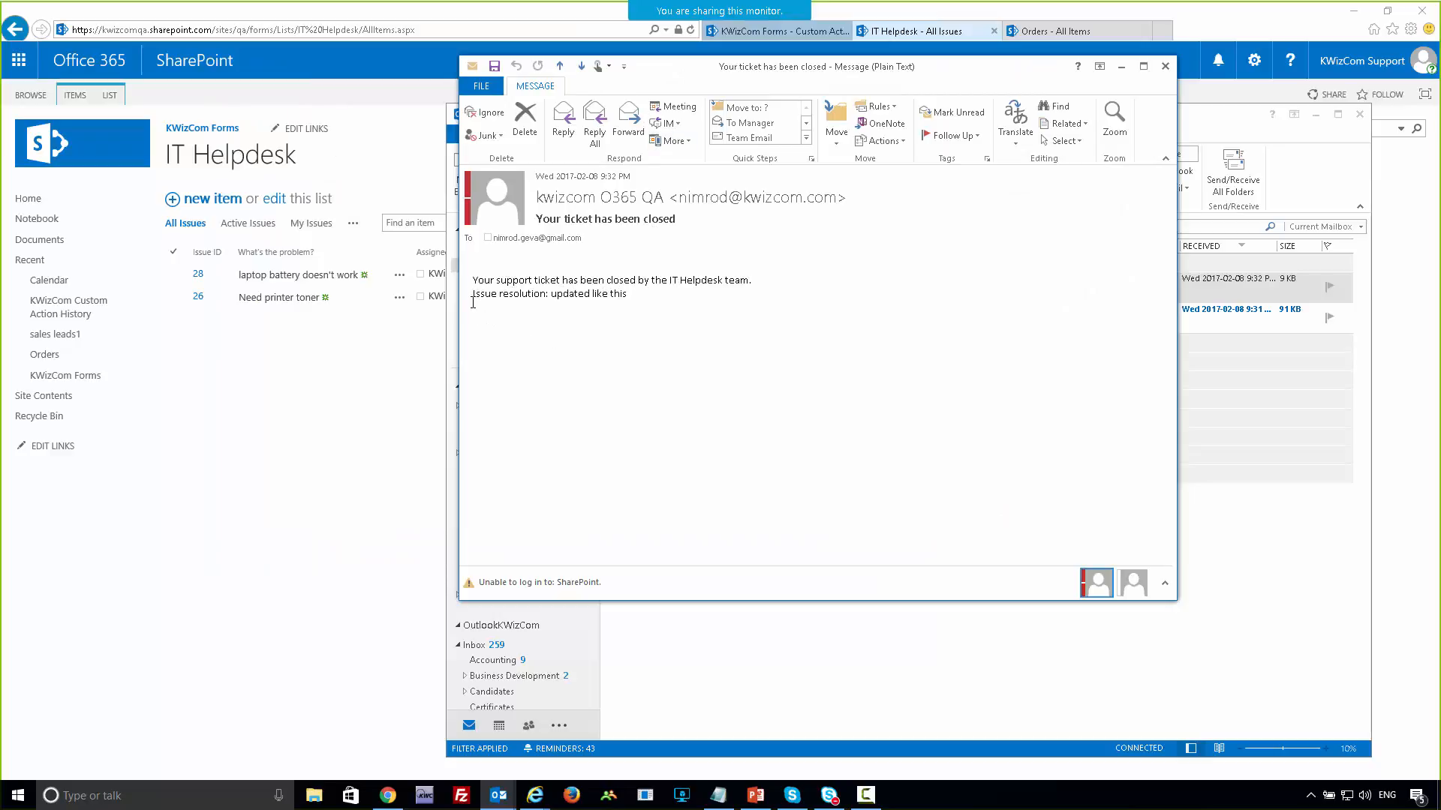
pyautogui.moveTo(553, 295); pyautogui.dragTo(629, 297)
pyautogui.click(720, 298)
pyautogui.click(1166, 67)
pyautogui.click(345, 379)
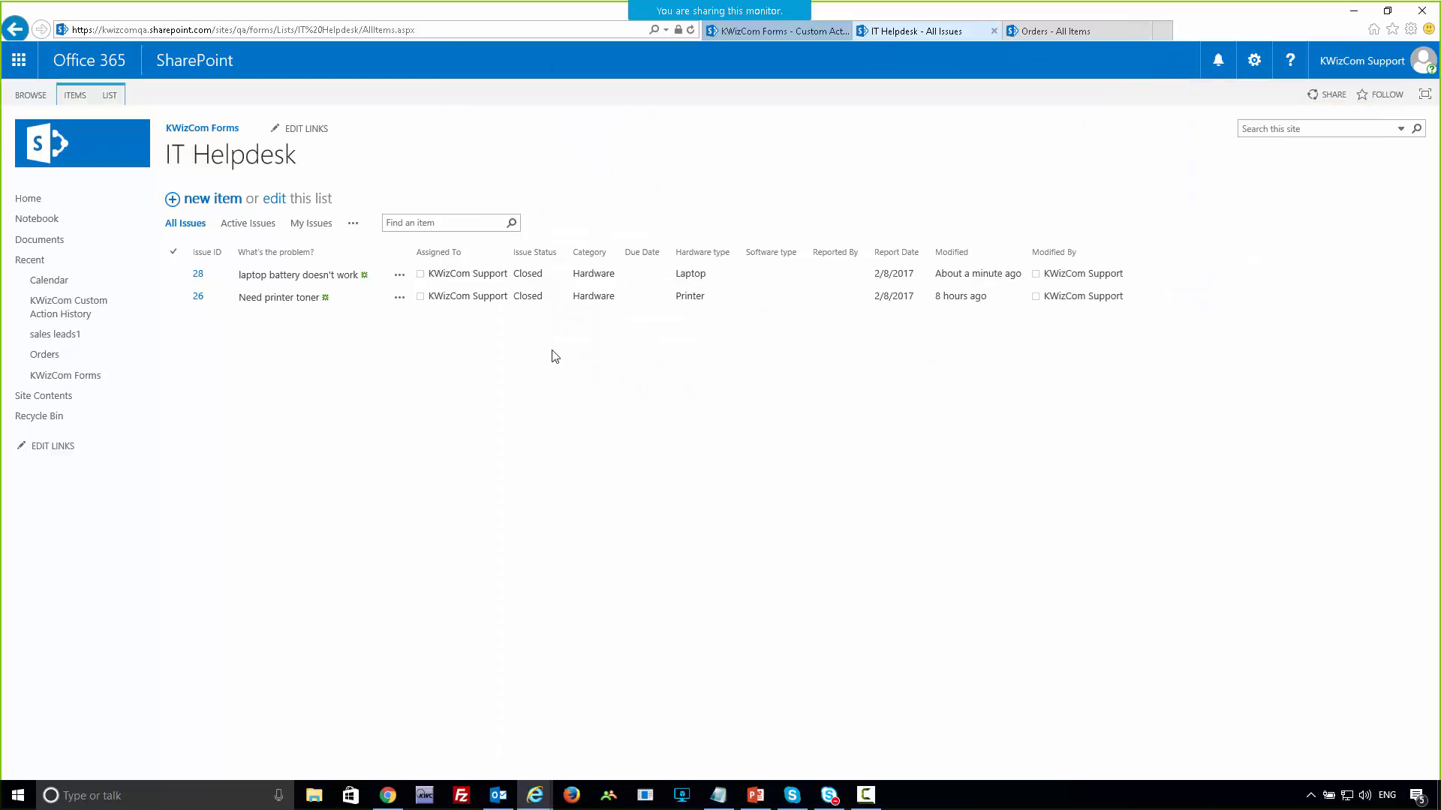
# - Check the laptop battery ticket's Issue Status and examine its Custom Action History, including the activities under "Assign to me" and "Close ticket"
pyautogui.moveTo(543, 275); pyautogui.dragTo(514, 278)
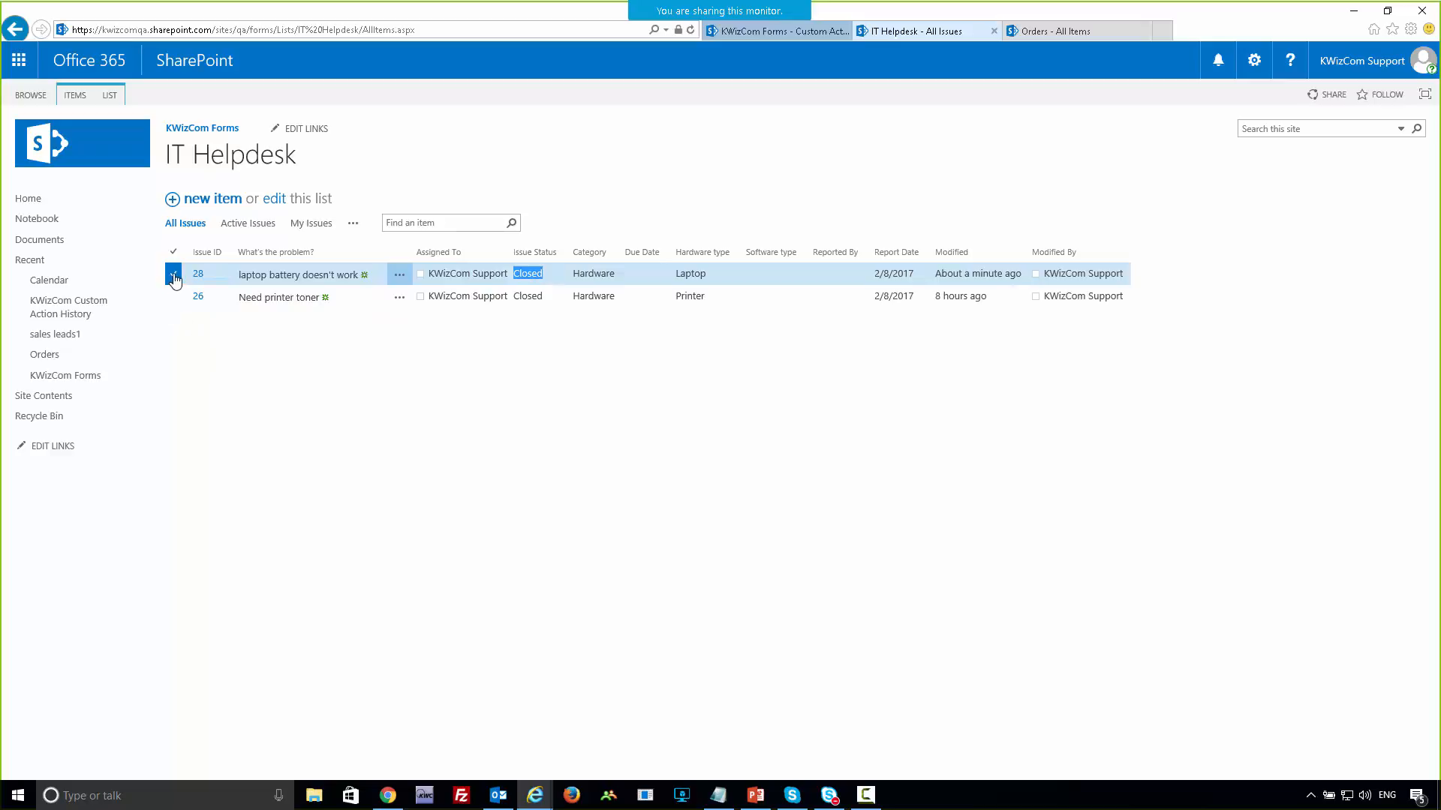
pyautogui.click(76, 95)
pyautogui.click(247, 118)
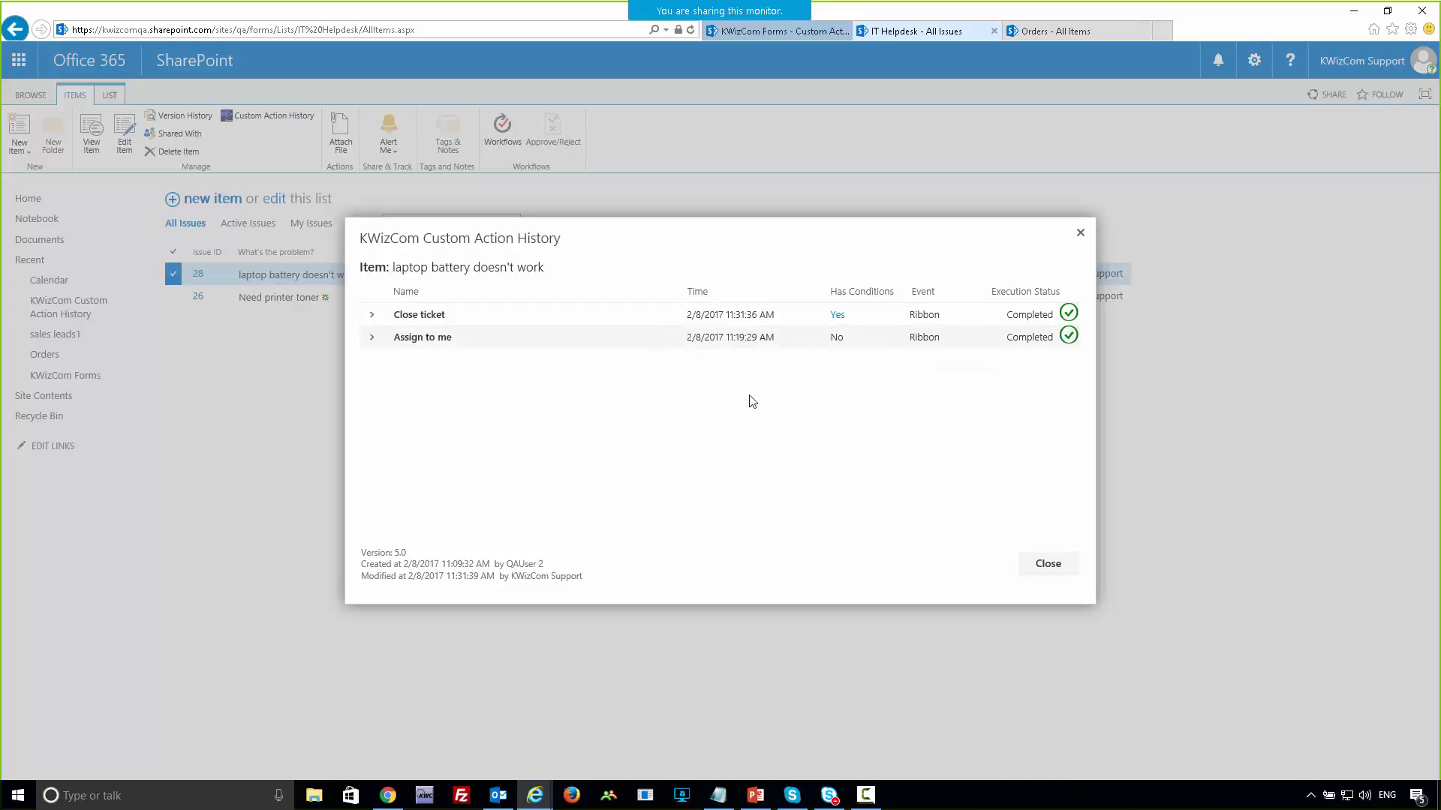
pyautogui.click(370, 342)
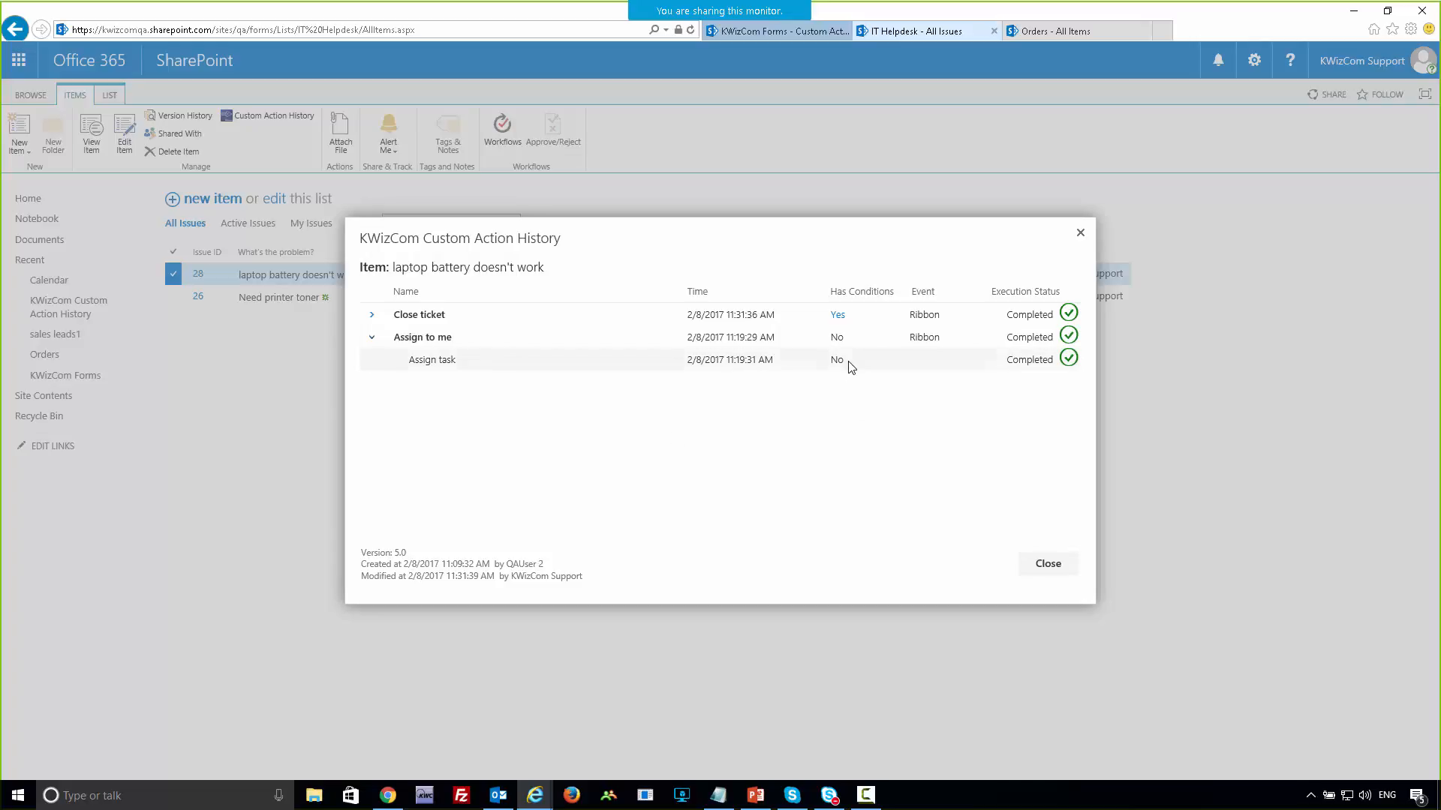
pyautogui.click(373, 315)
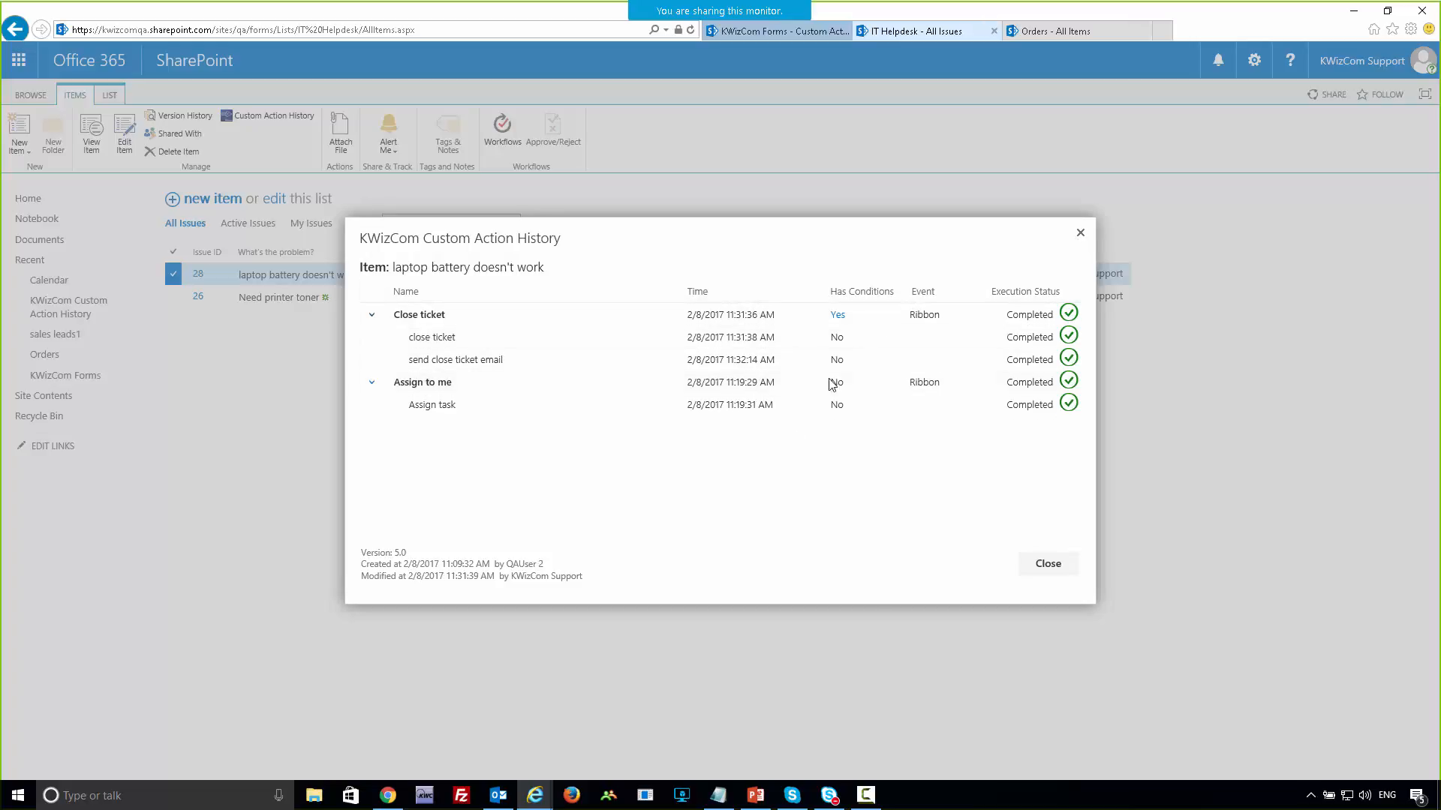
pyautogui.click(372, 316)
pyautogui.click(372, 338)
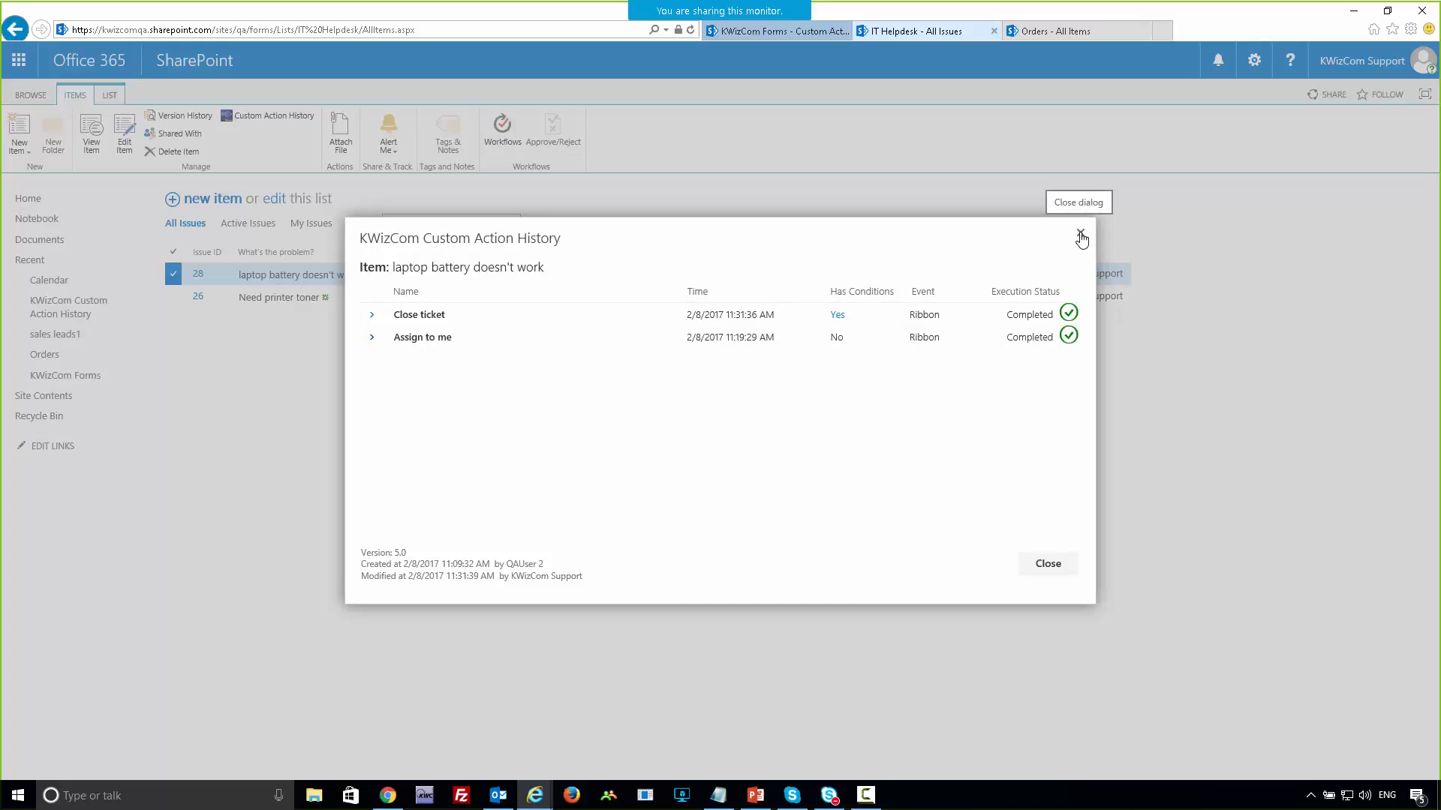
pyautogui.click(1081, 237)
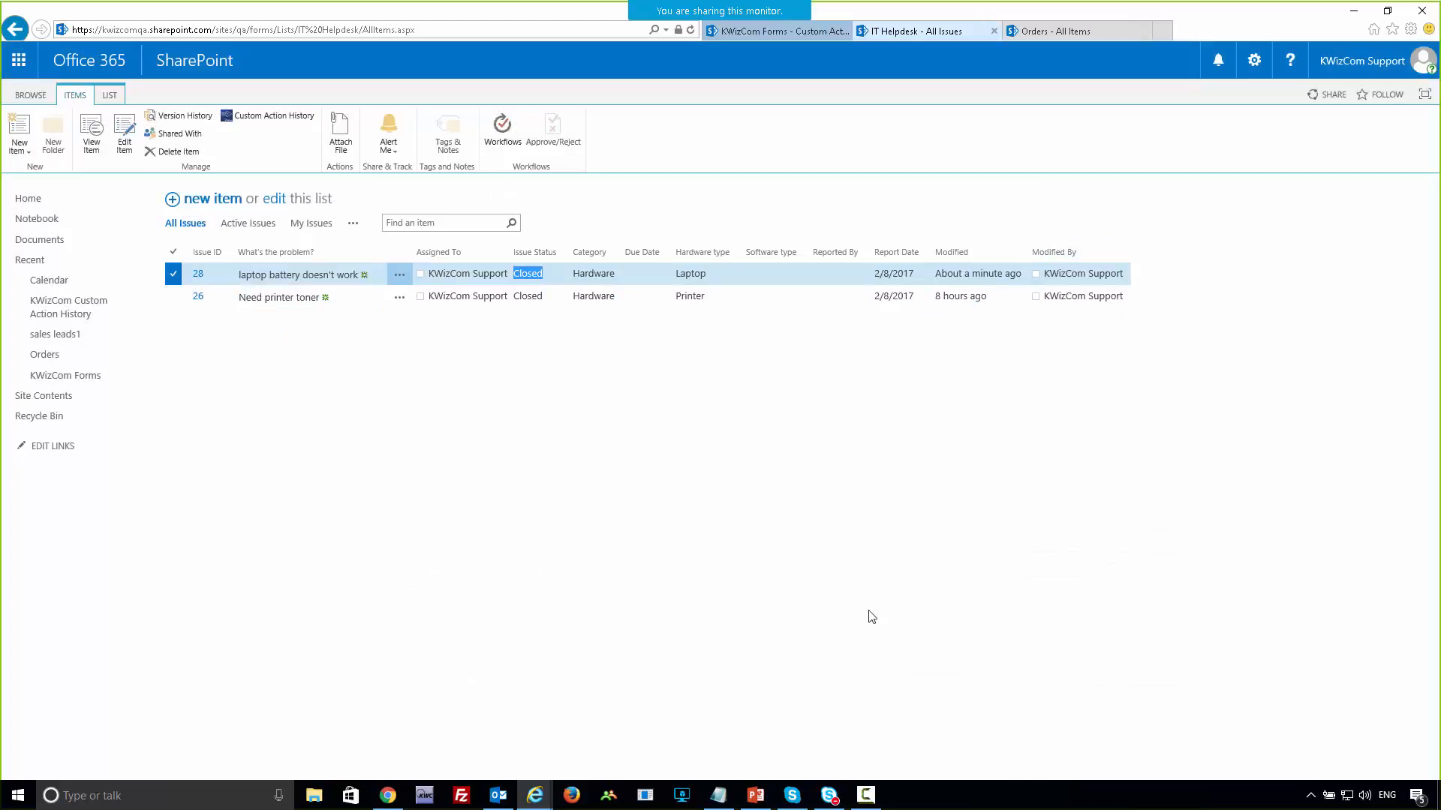
# - Switch to the PowerPoint presentation's demo slide on event-based processes and activity groups
pyautogui.hotkey('alt', 'Tab')
pyautogui.press('Escape')
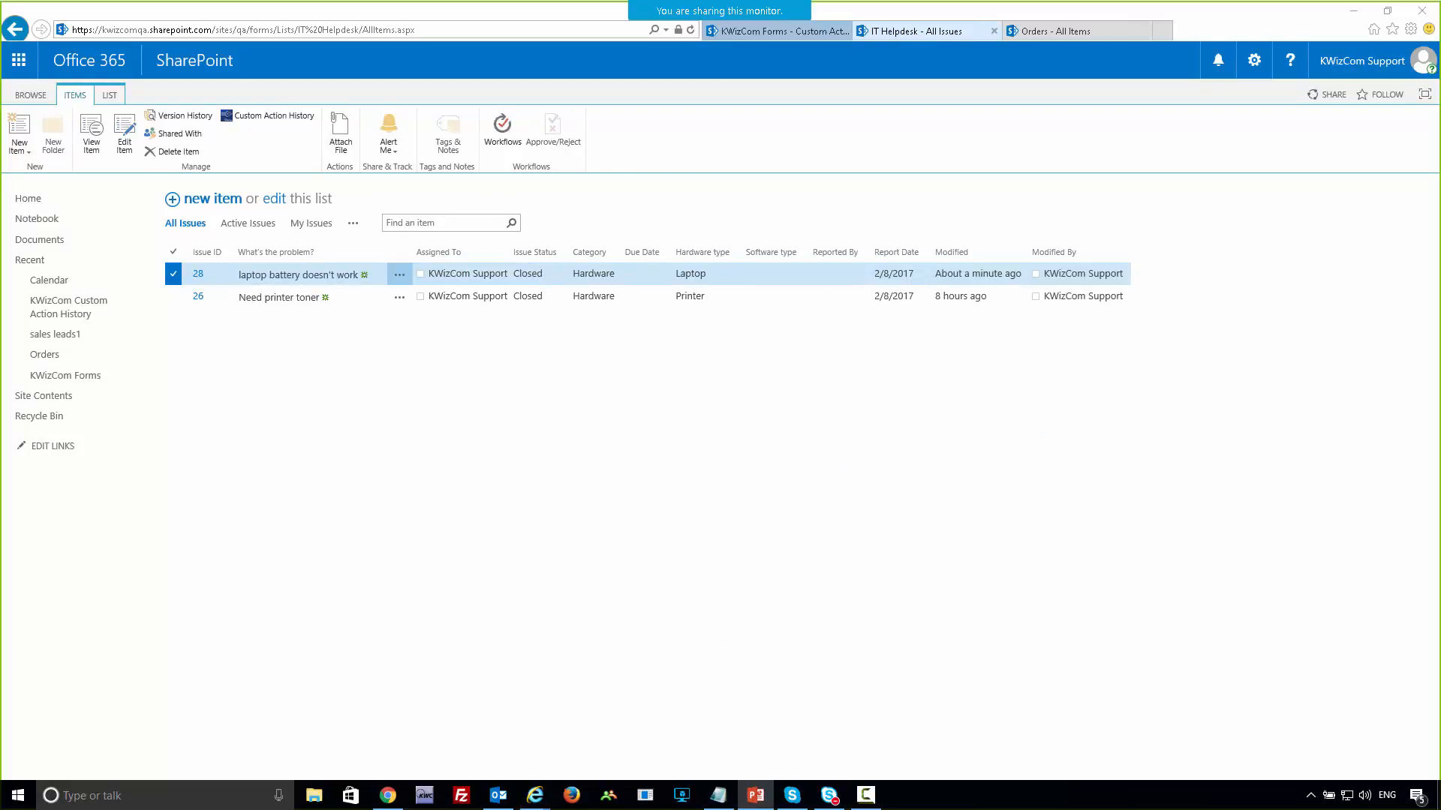
pyautogui.hotkey('alt', 'Tab')
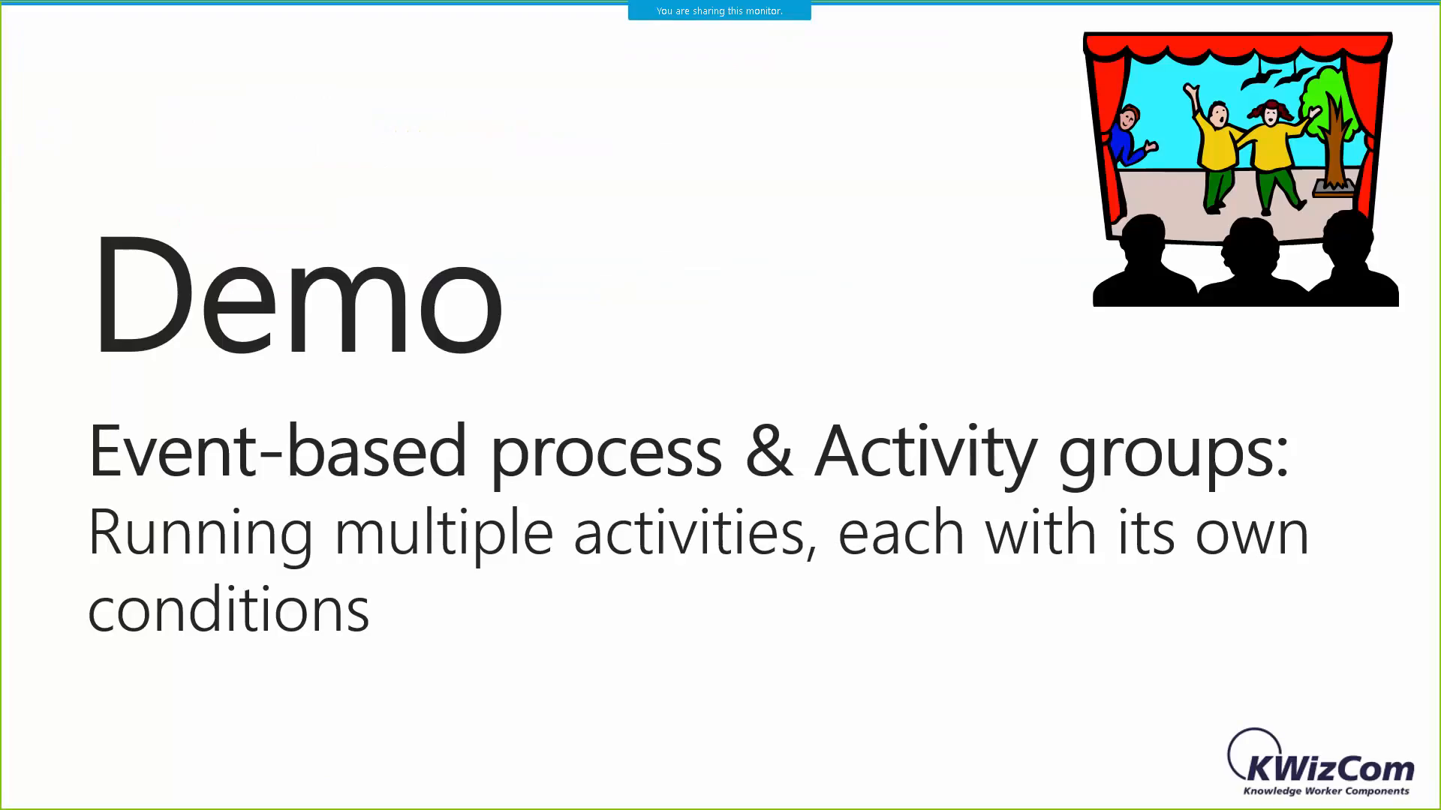
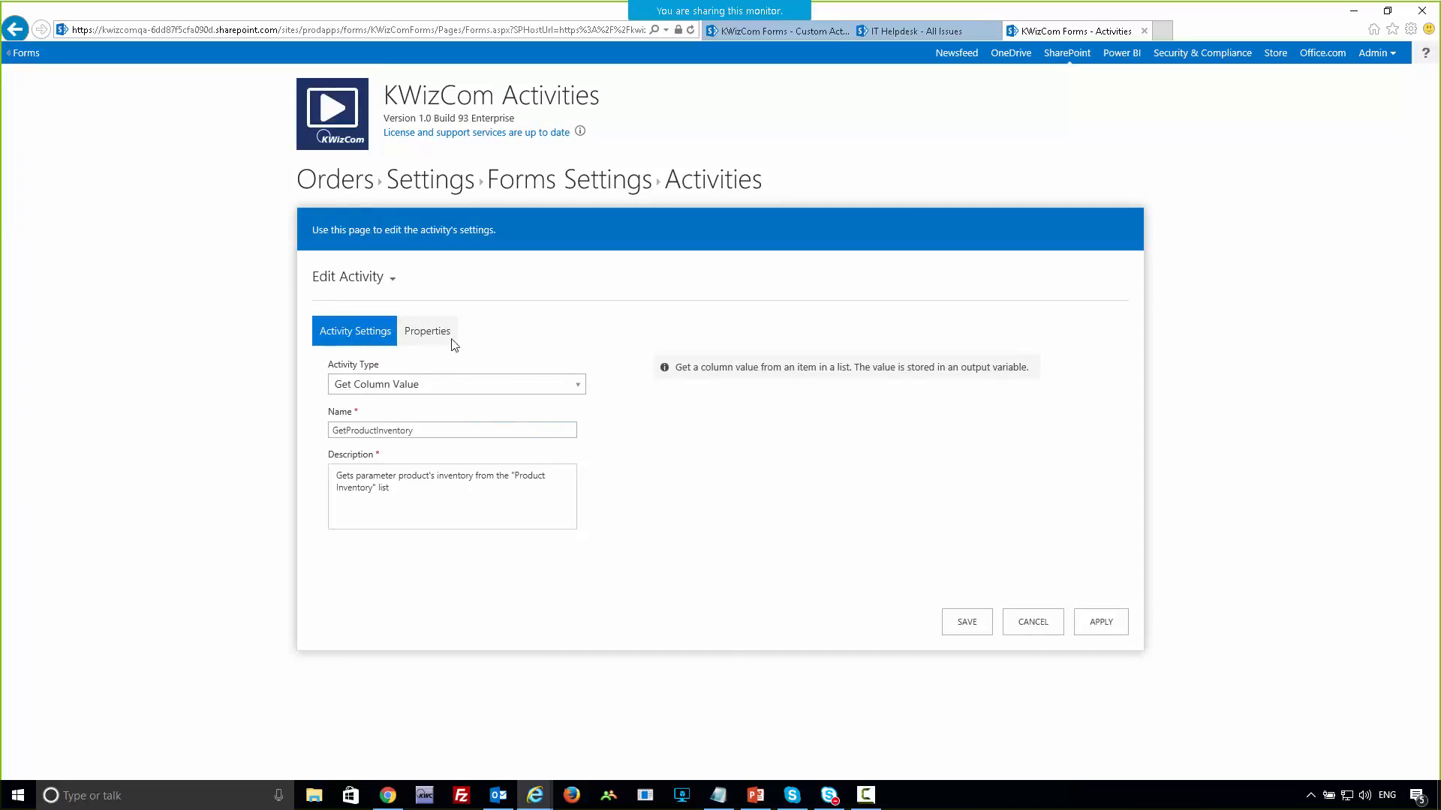
# - Review the properties of the Orders list's GetProductInventory and ApproveOrderStatus activities, and return to the activities list
pyautogui.click(425, 332)
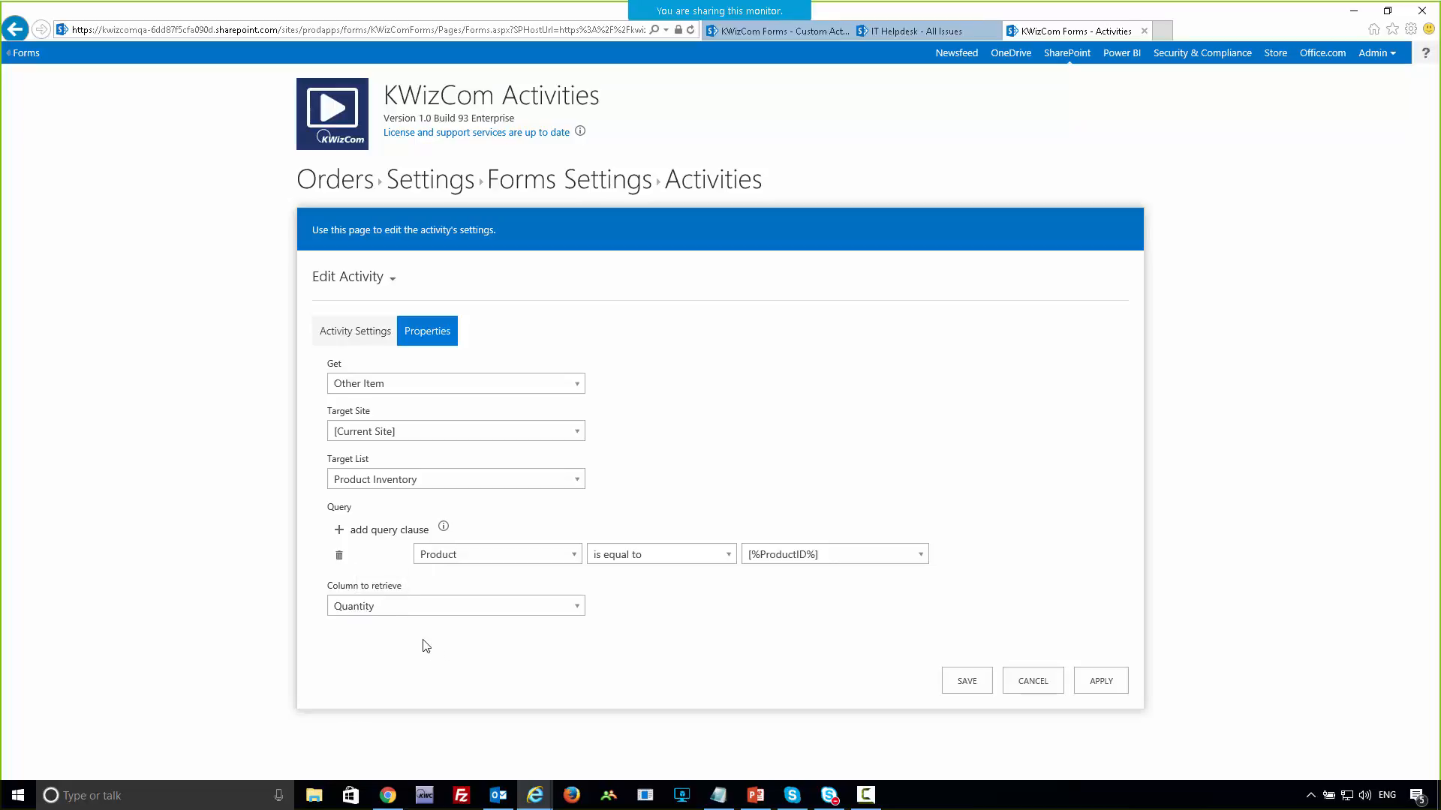
pyautogui.click(1033, 681)
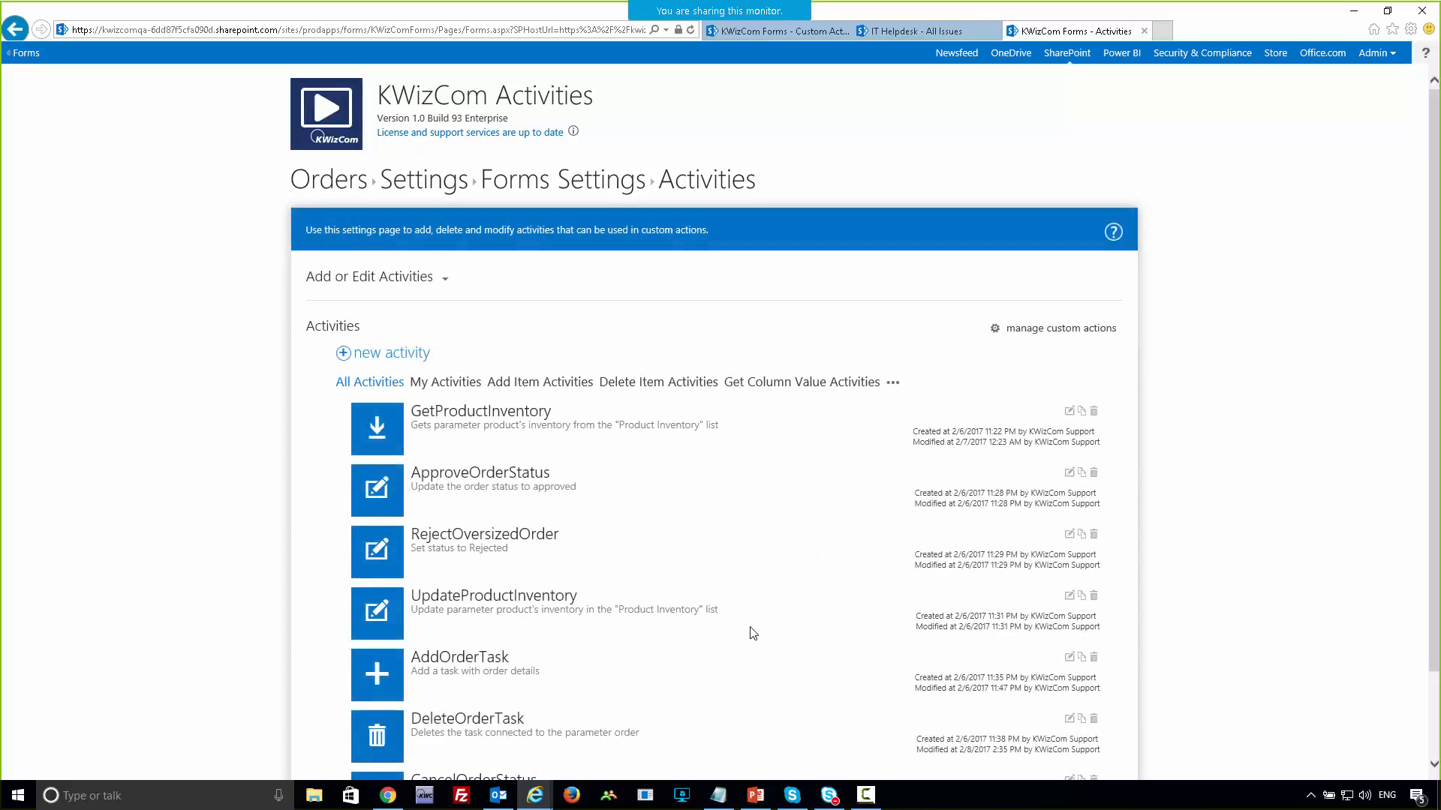
pyautogui.scroll(-2, 559, 531)
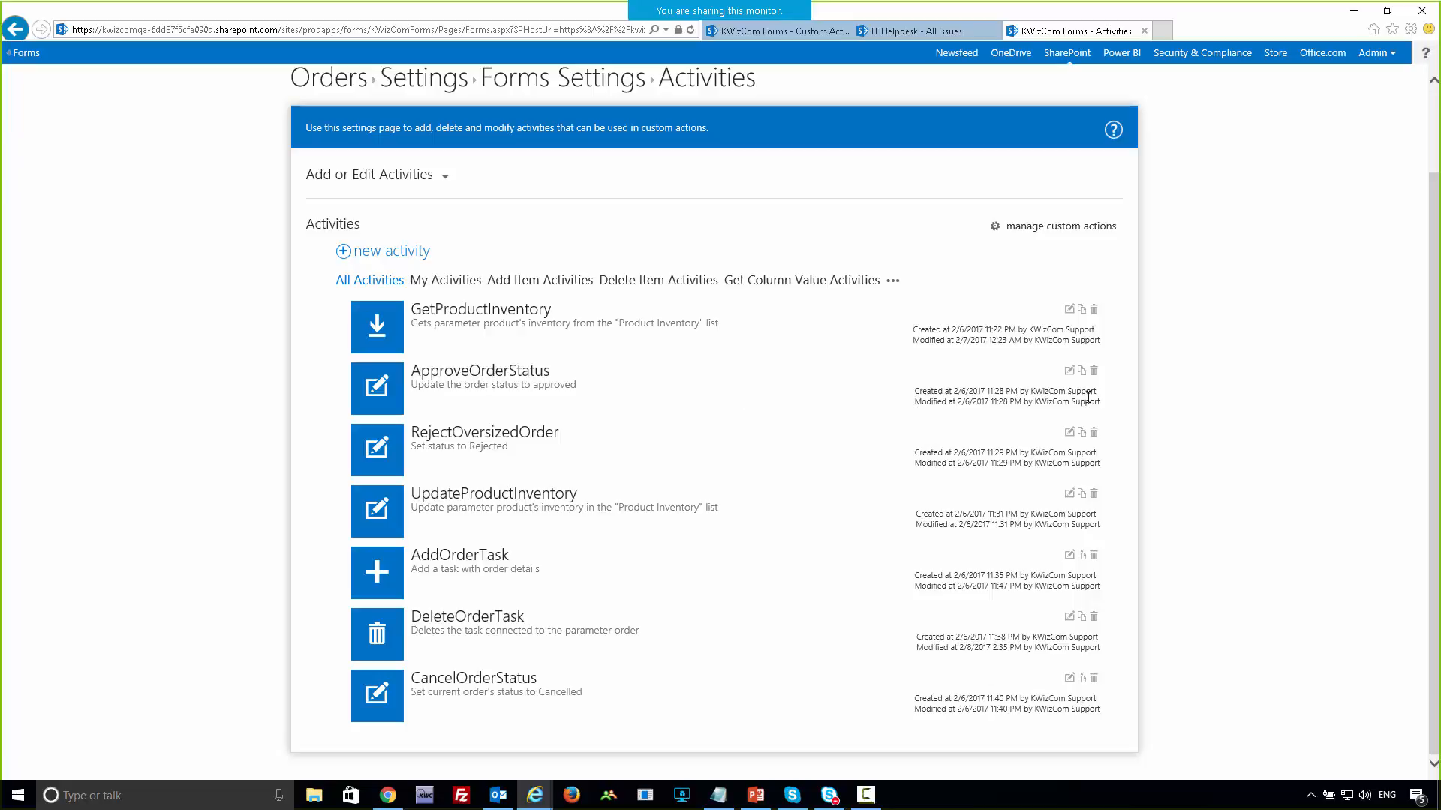
pyautogui.click(1069, 371)
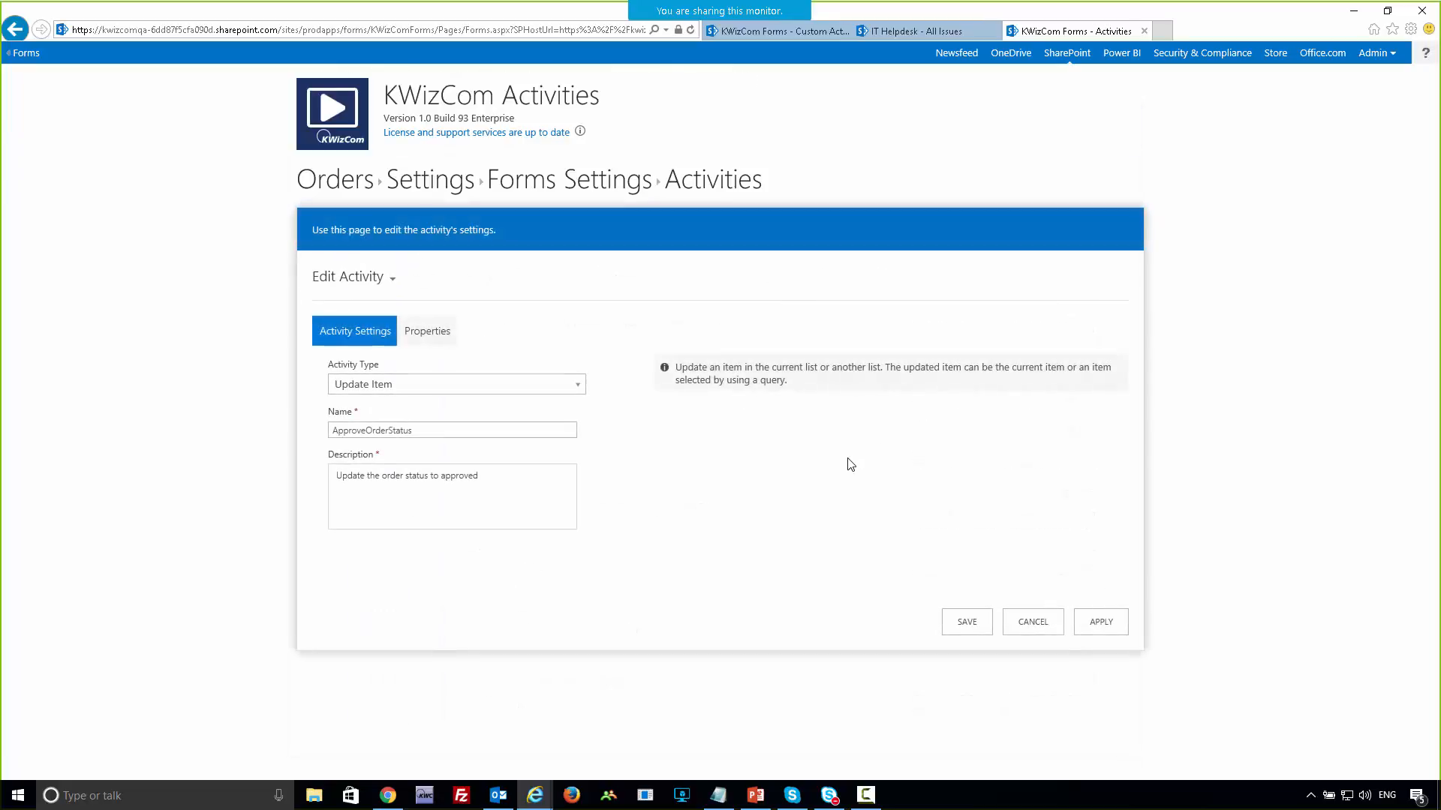
pyautogui.click(418, 332)
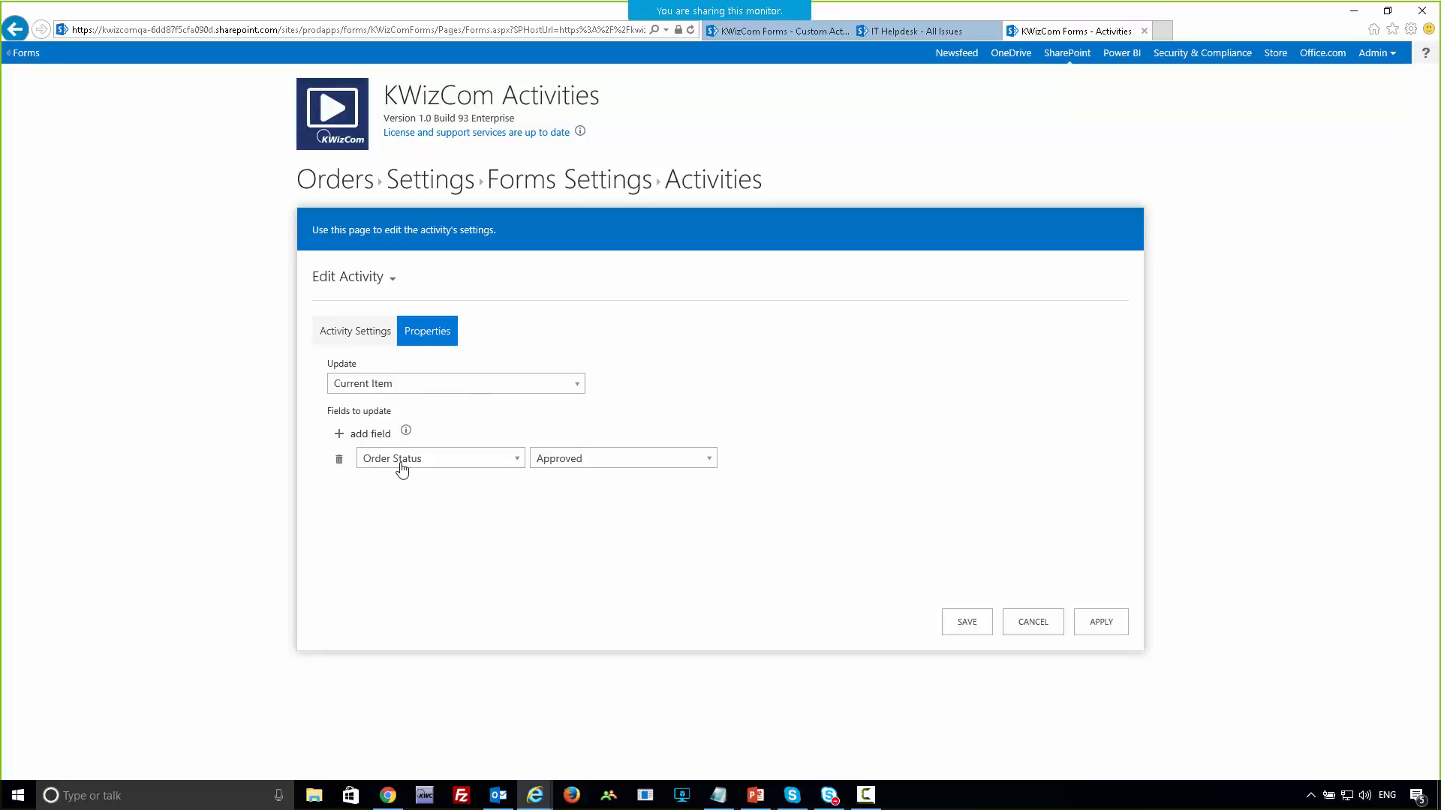
pyautogui.click(1027, 637)
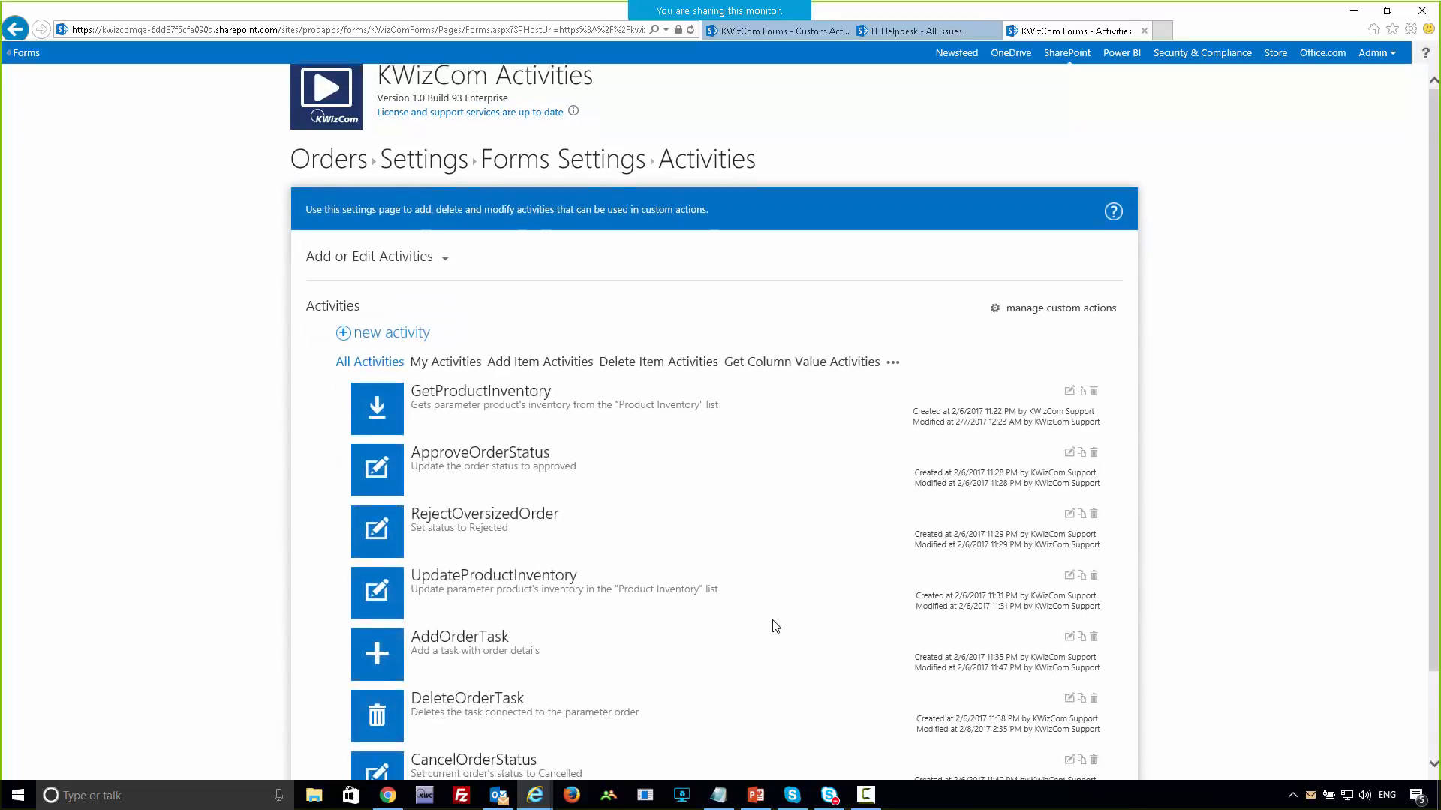
pyautogui.scroll(-3, 765, 629)
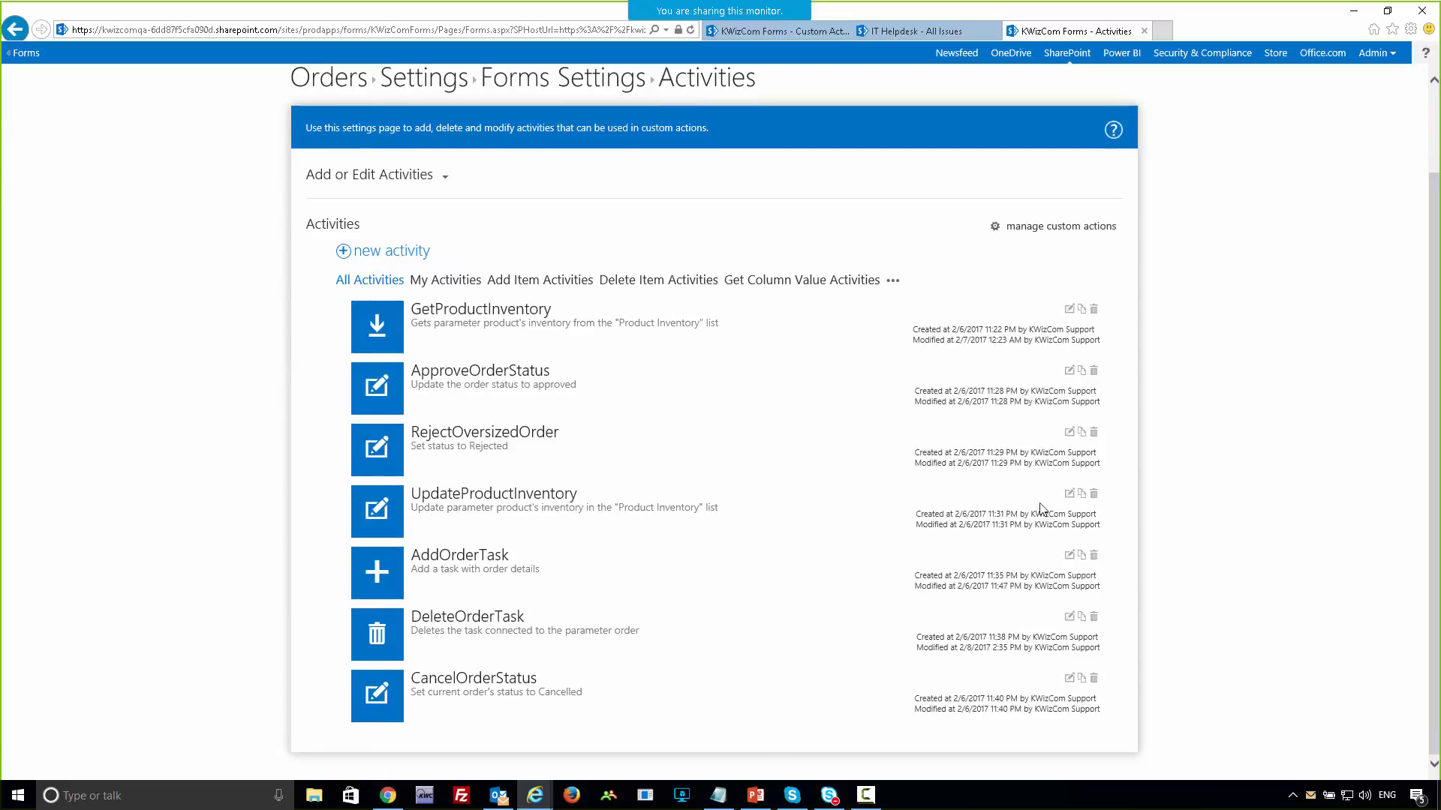
# - Review the UpdateProductInventory activity's properties, including its query and field to update, and return to the activities list
pyautogui.click(1068, 494)
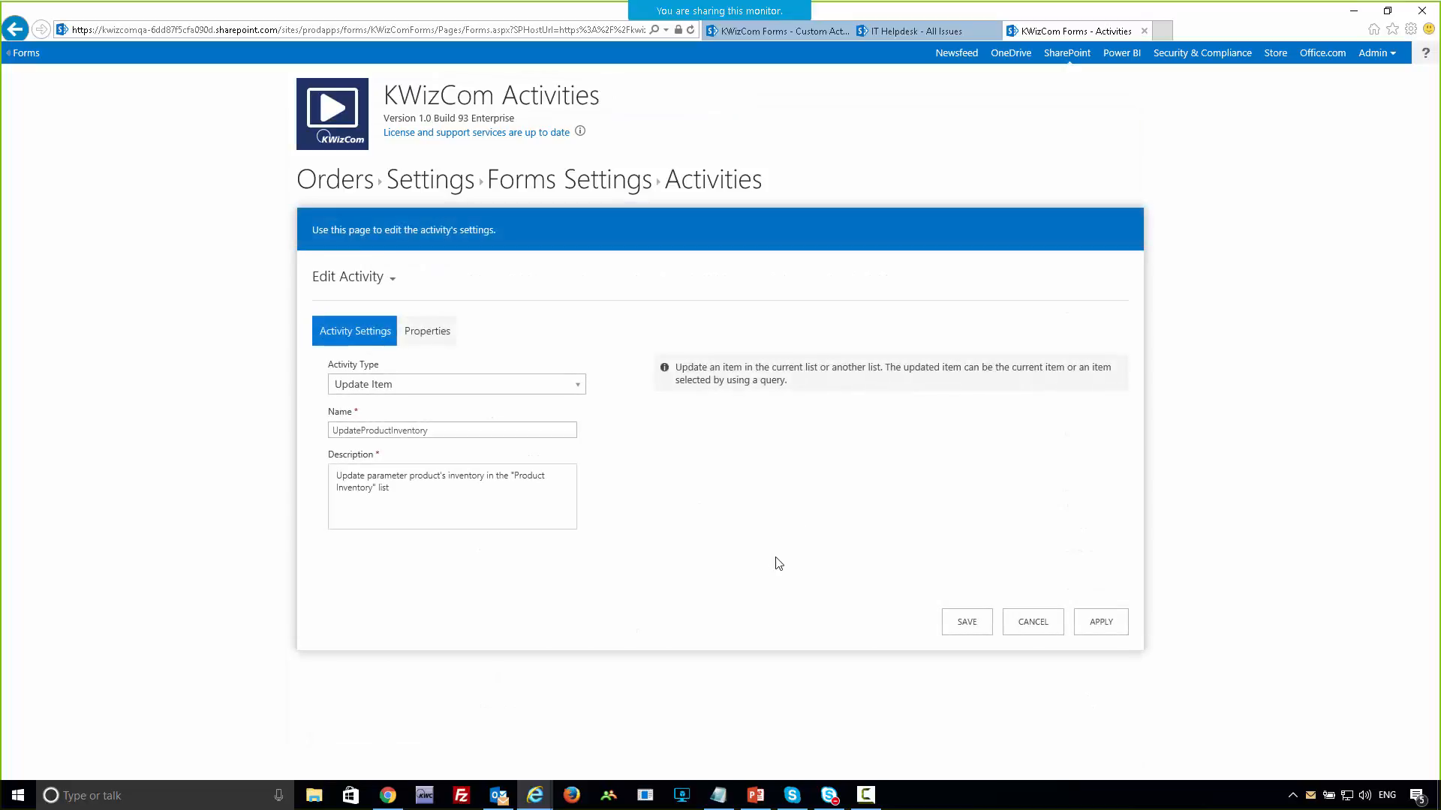
pyautogui.click(420, 332)
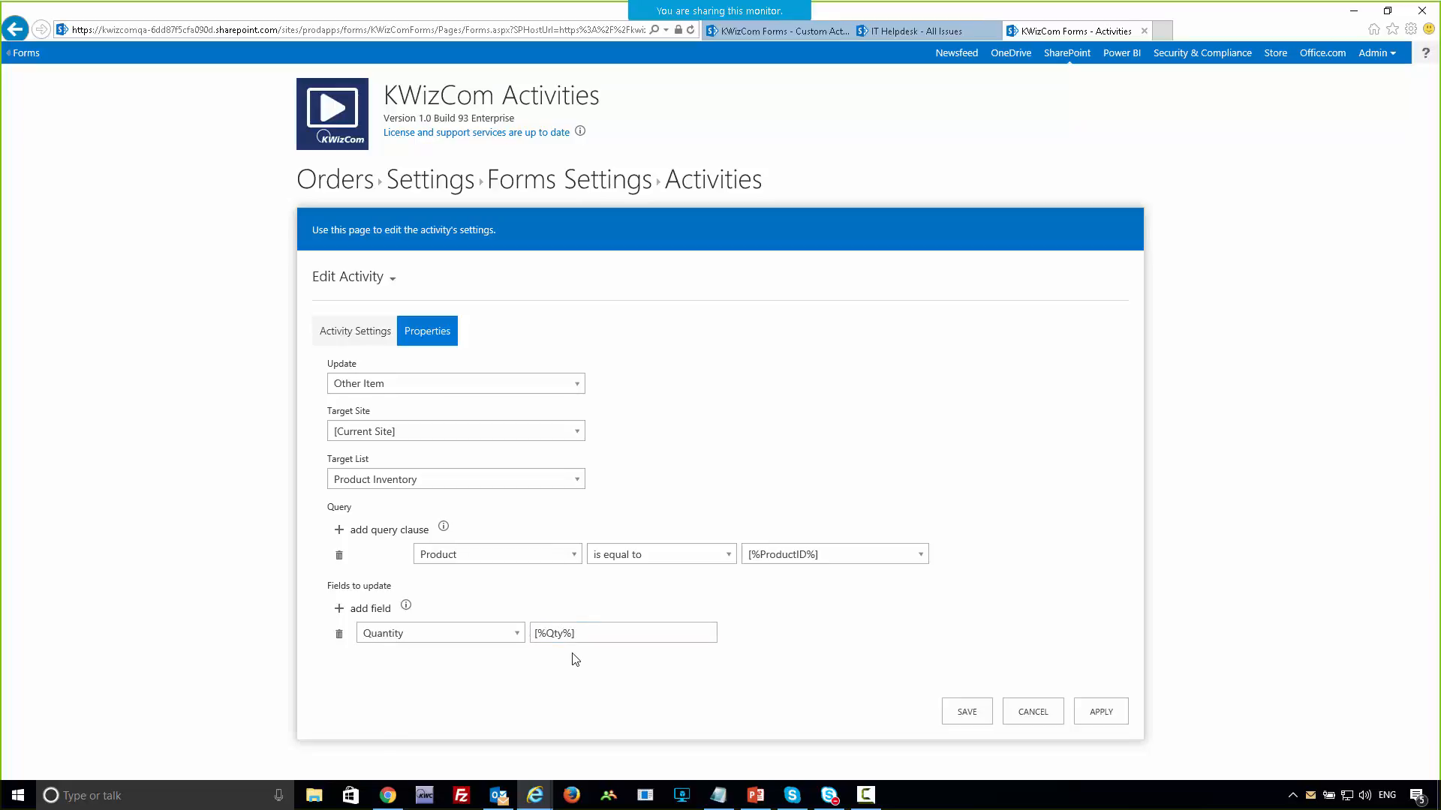
pyautogui.click(1031, 713)
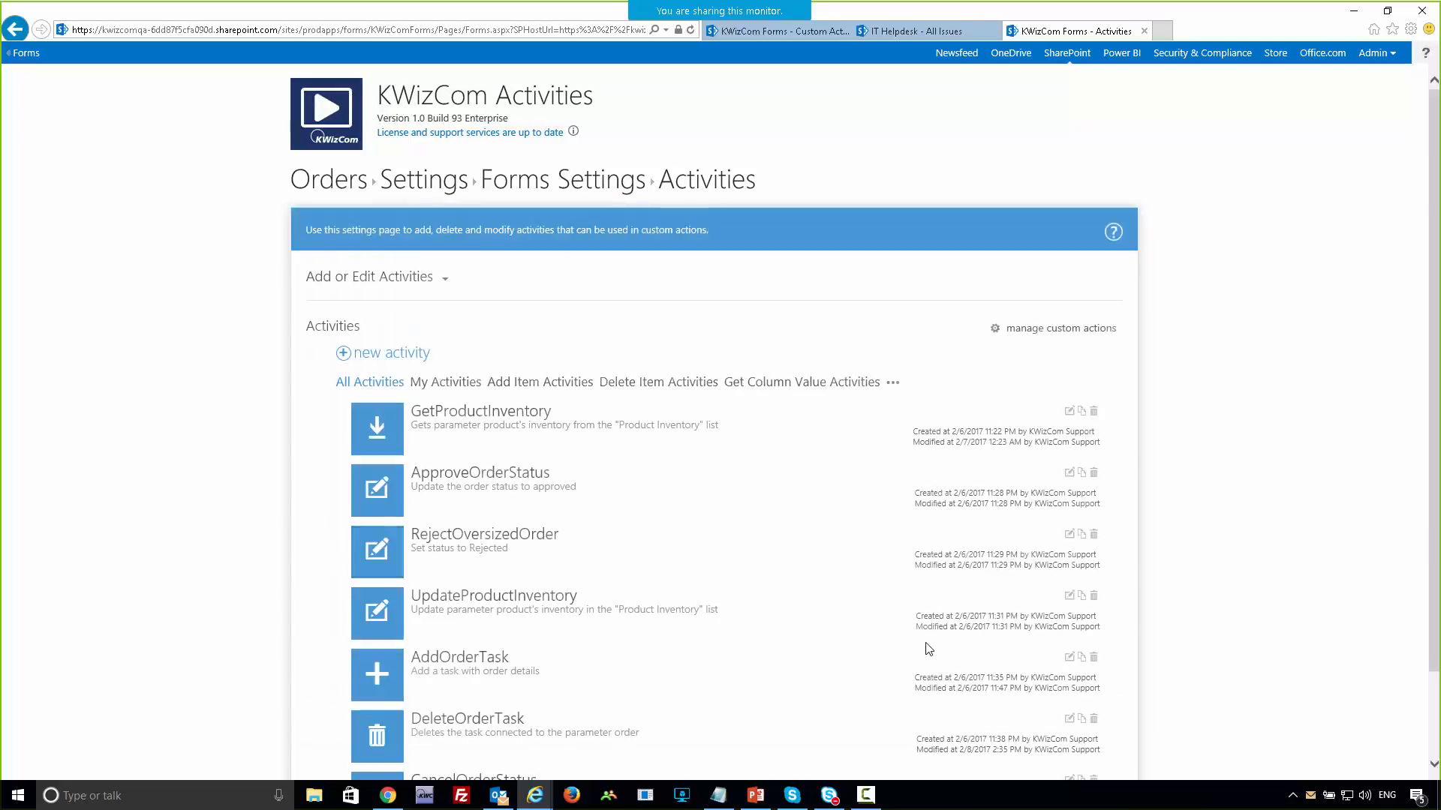
pyautogui.scroll(-2, 825, 607)
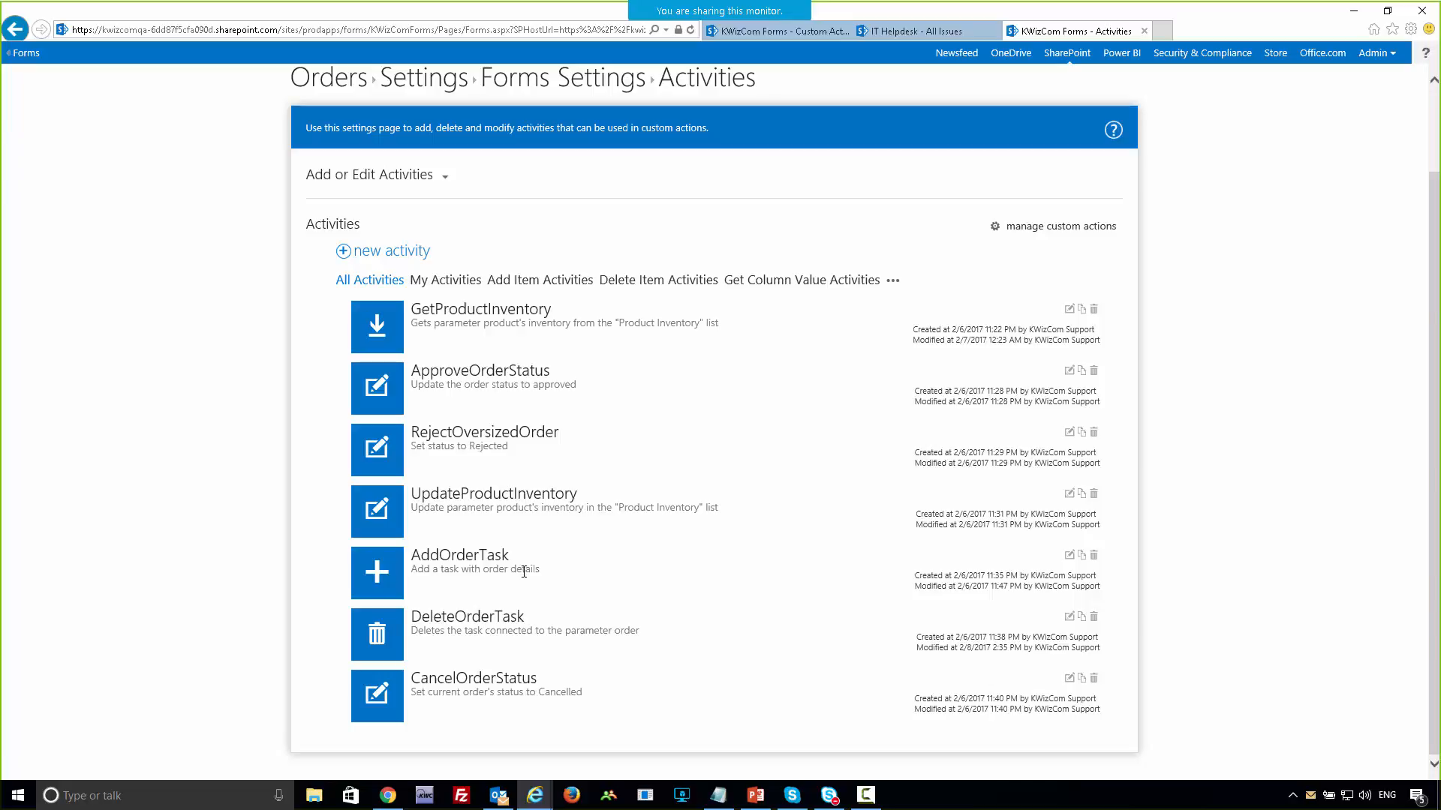
pyautogui.scroll(2, 525, 572)
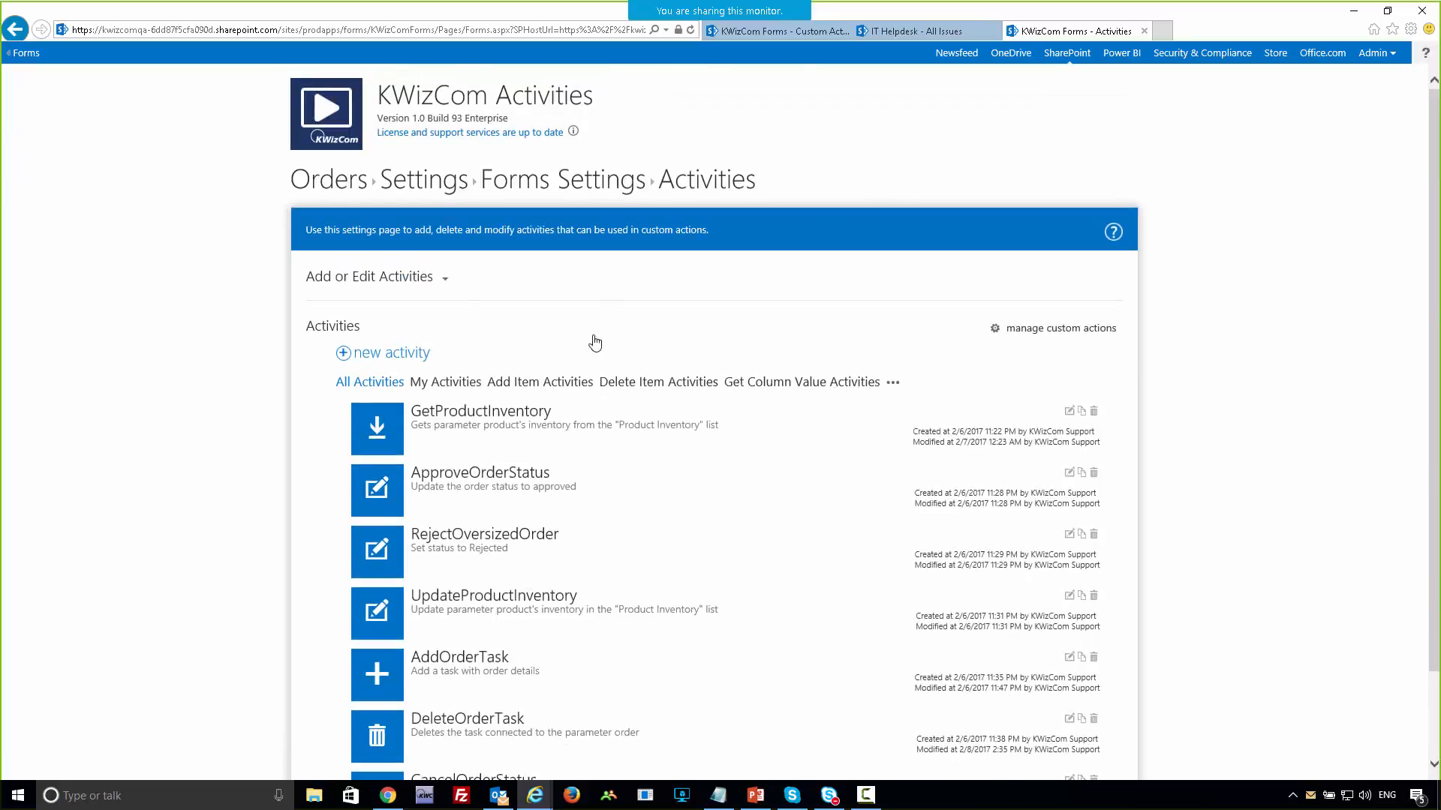
# - Open the Add Order custom action from the Orders list's Custom Actions settings and examine its trigger event and activities
pyautogui.click(553, 187)
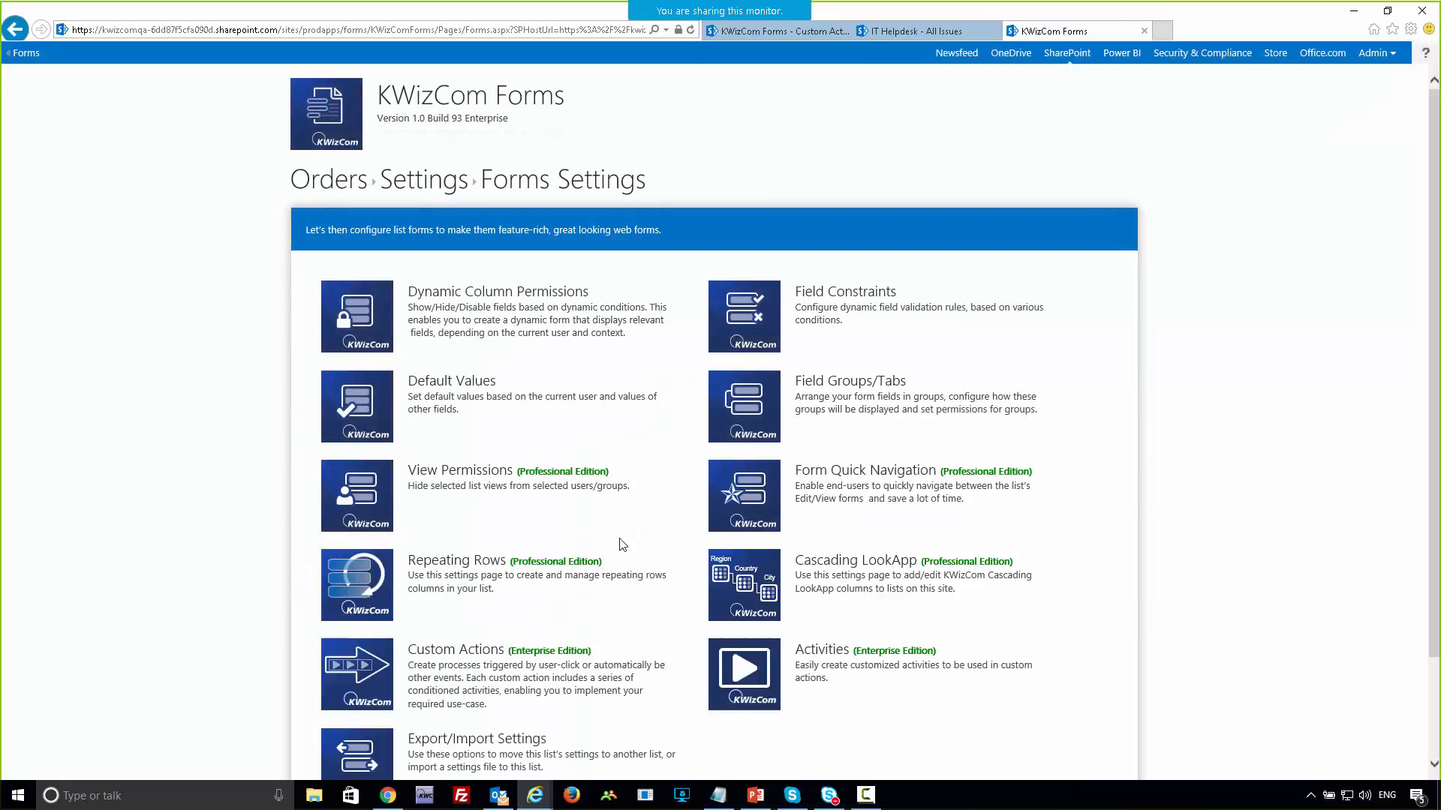
pyautogui.click(367, 670)
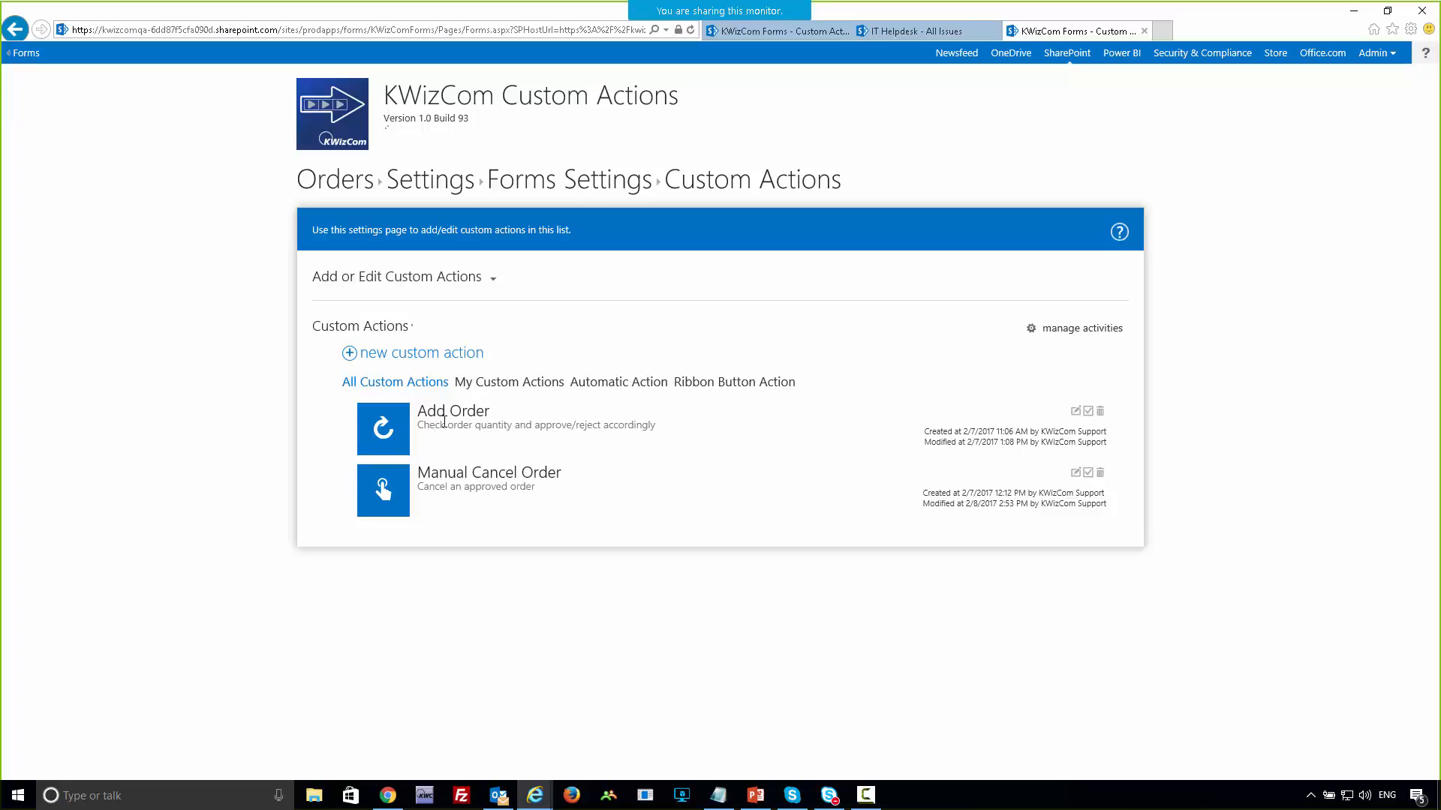
pyautogui.moveTo(418, 411); pyautogui.dragTo(492, 412)
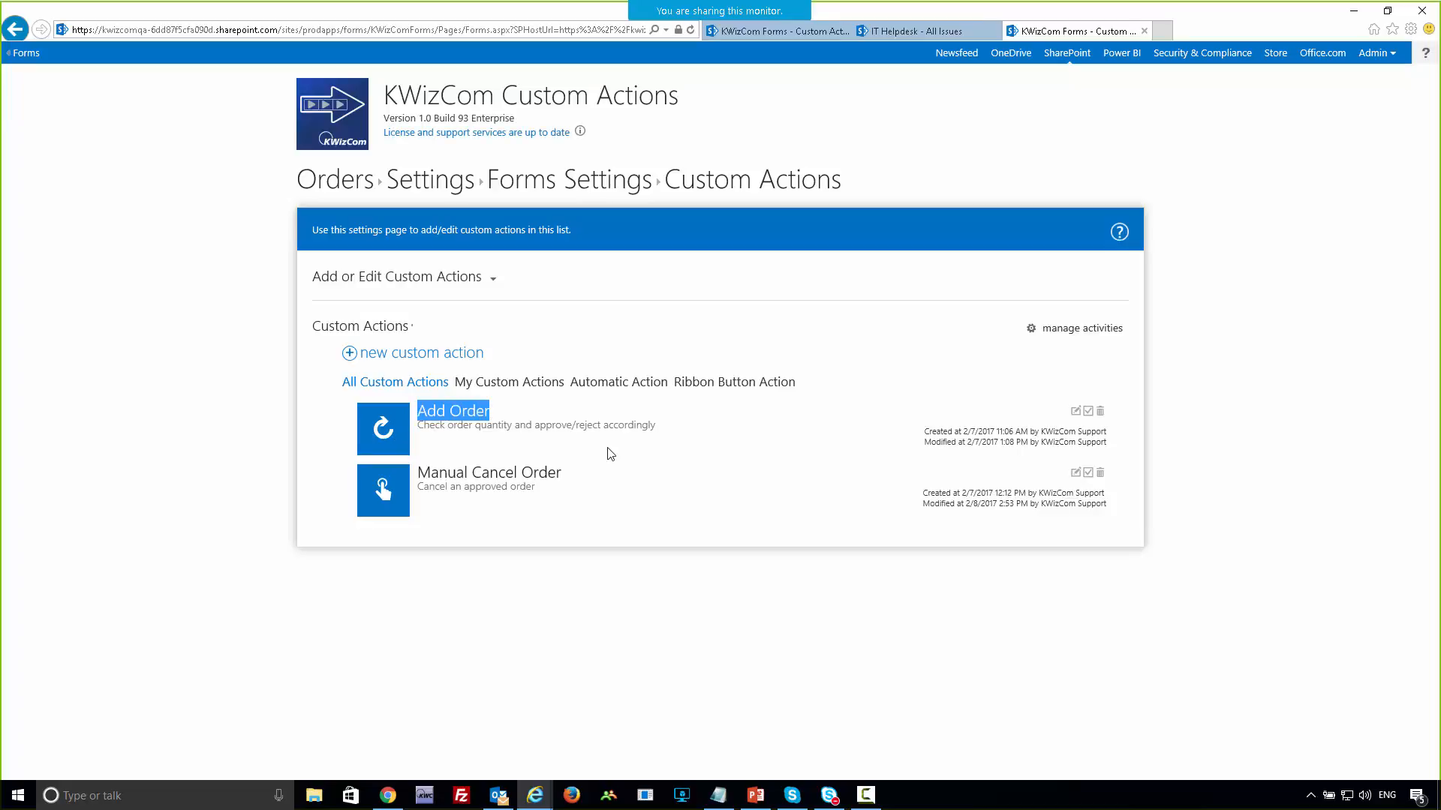
pyautogui.click(732, 433)
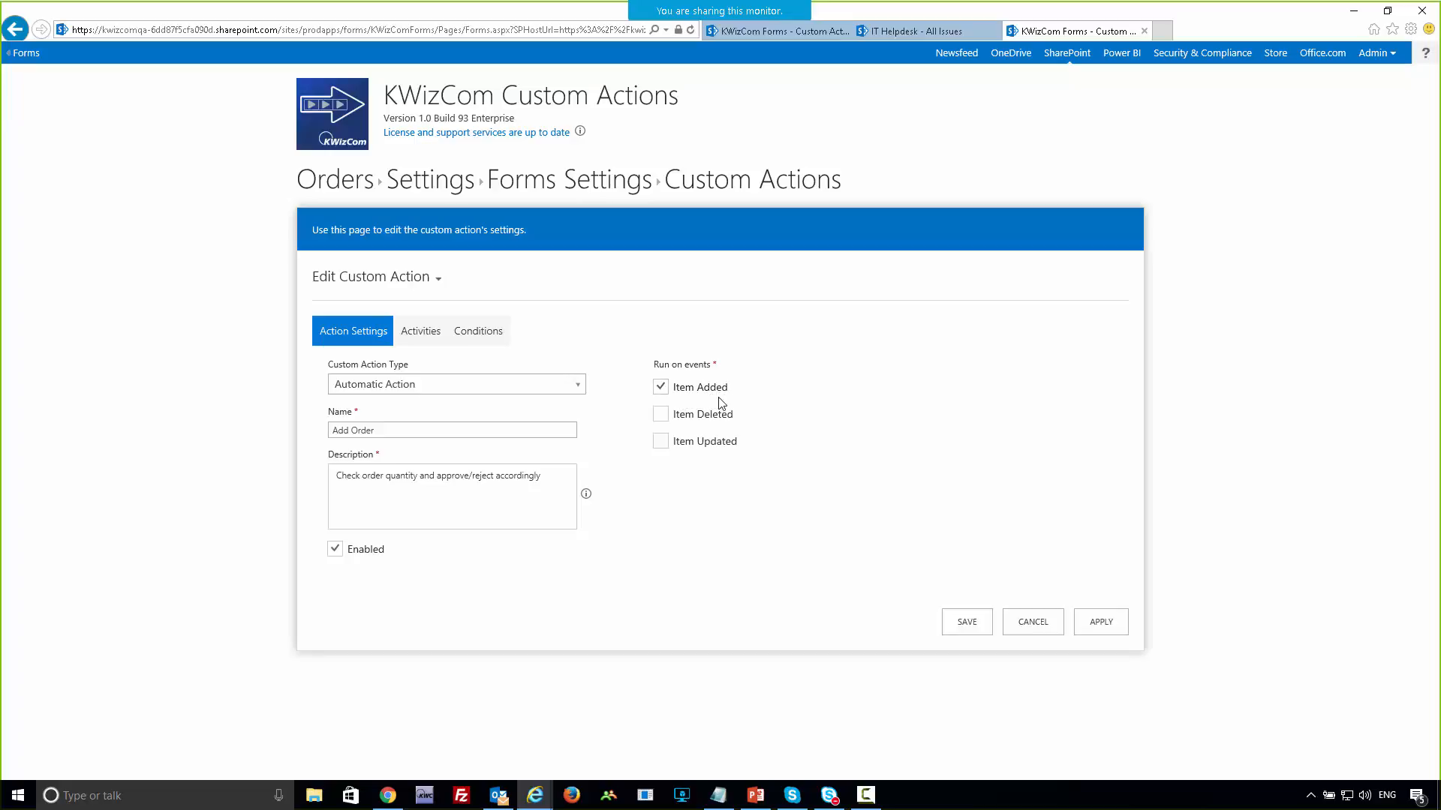
pyautogui.click(416, 336)
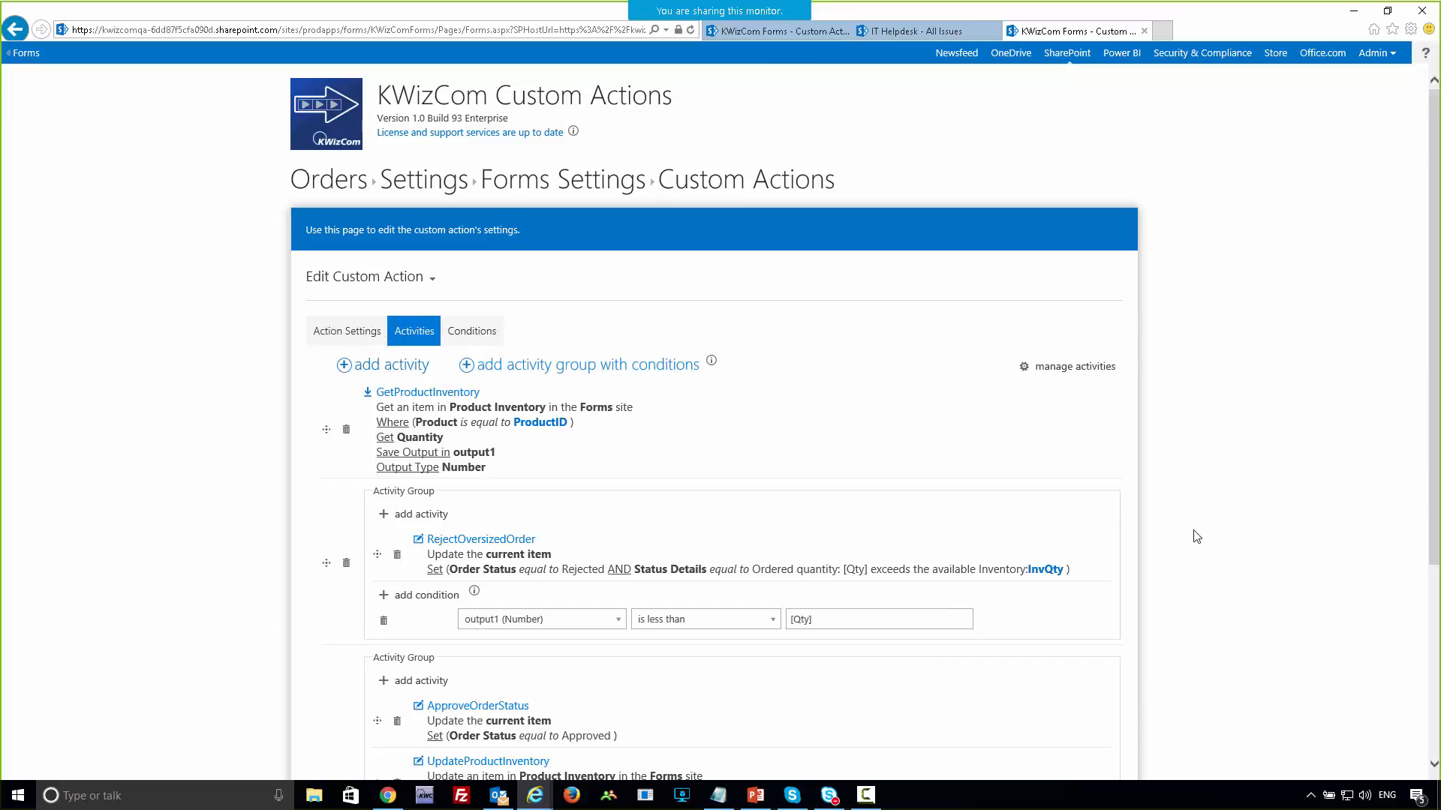
pyautogui.scroll(-1, 1197, 534)
pyautogui.scroll(-1, 1197, 534)
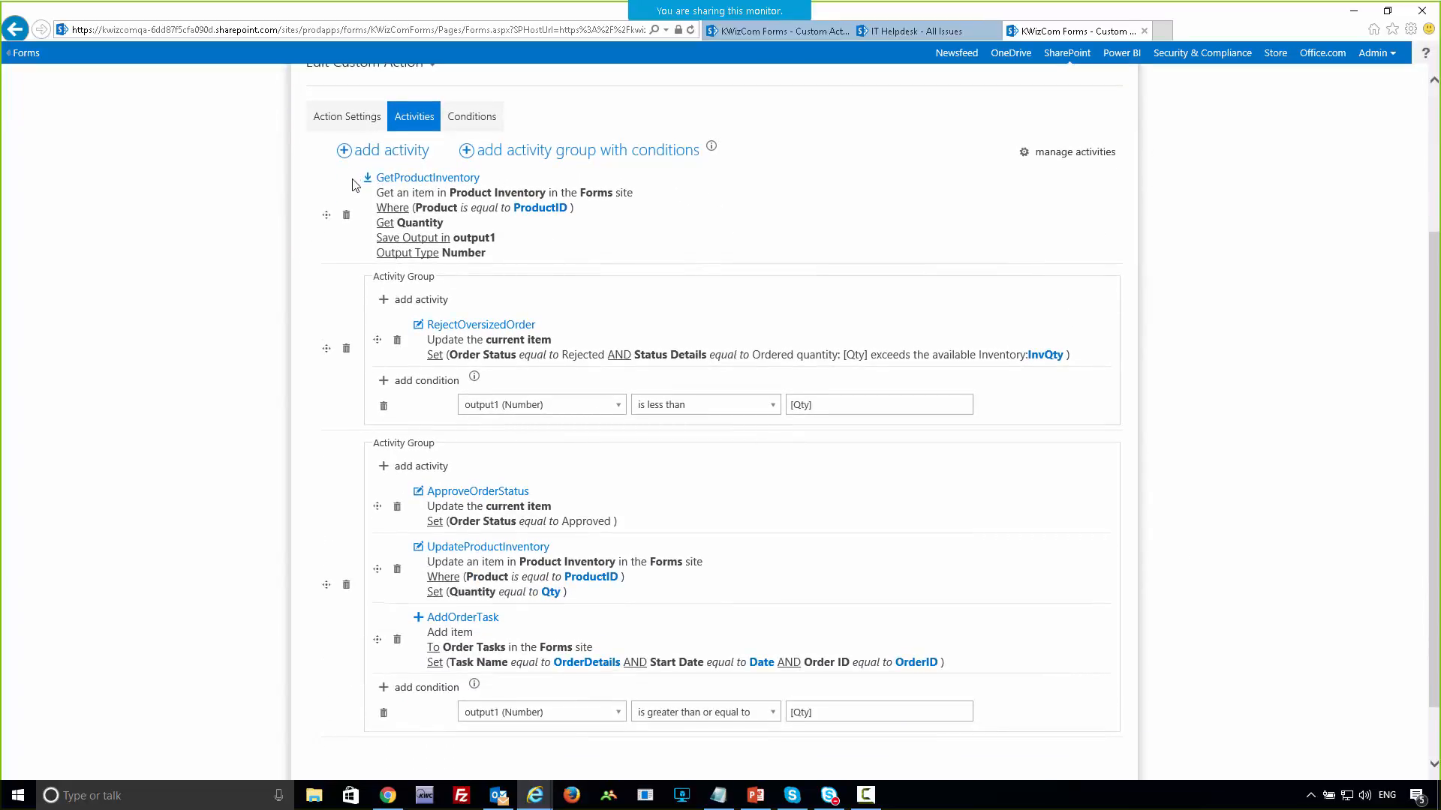
# - Examine the GetProductInventory activity in Add Order and check which activities are available to add, without adding one
pyautogui.moveTo(488, 180); pyautogui.dragTo(384, 188)
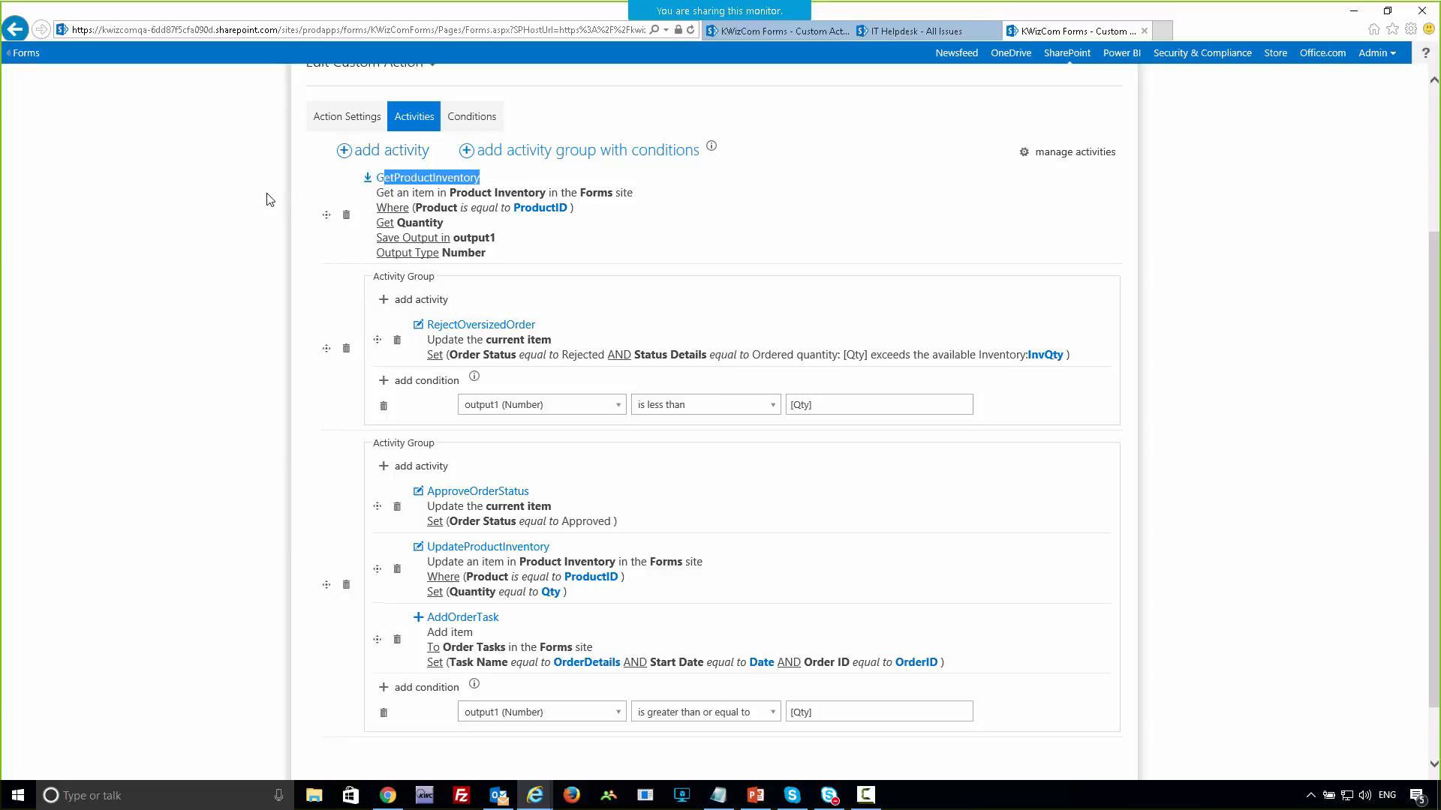
pyautogui.click(268, 198)
pyautogui.click(387, 157)
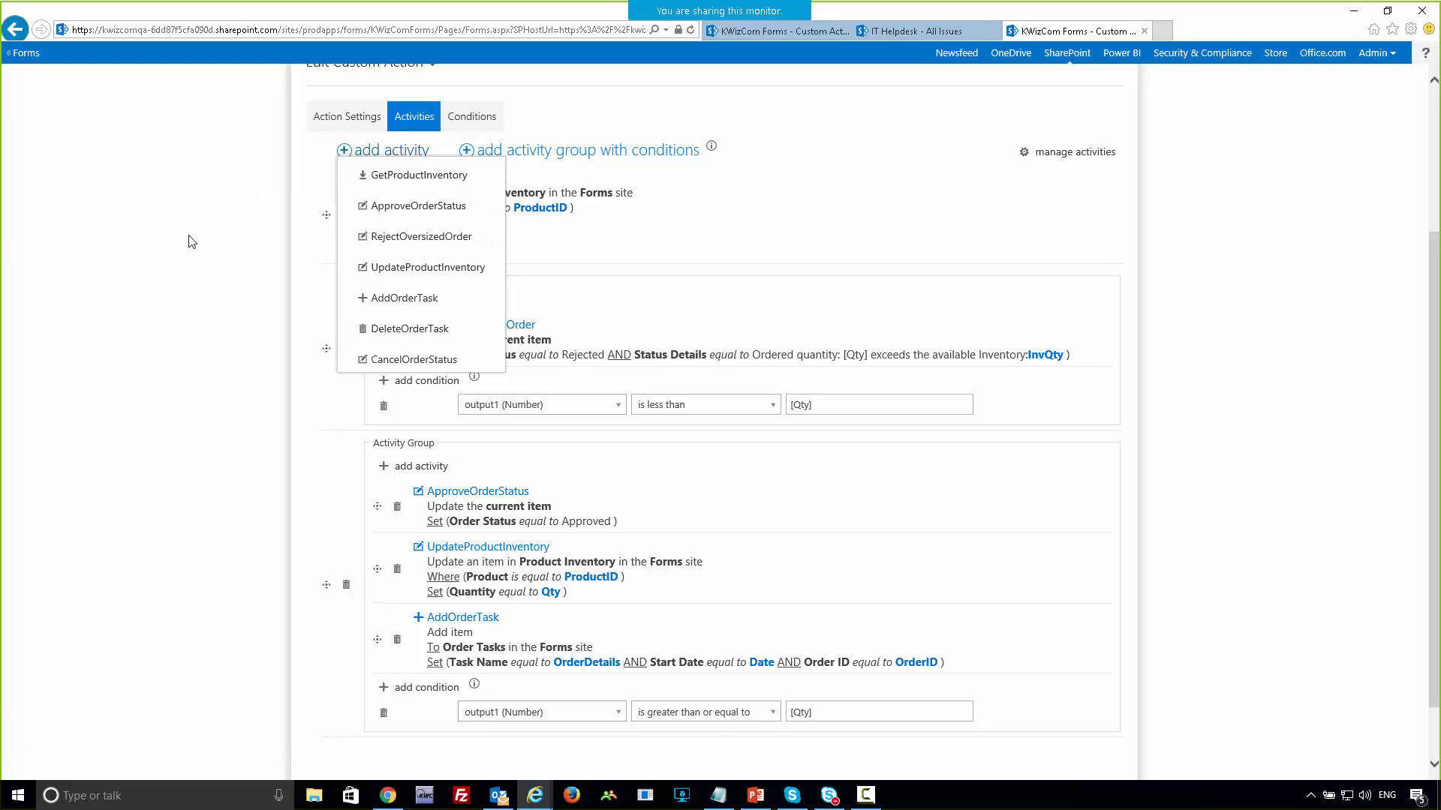
pyautogui.click(218, 218)
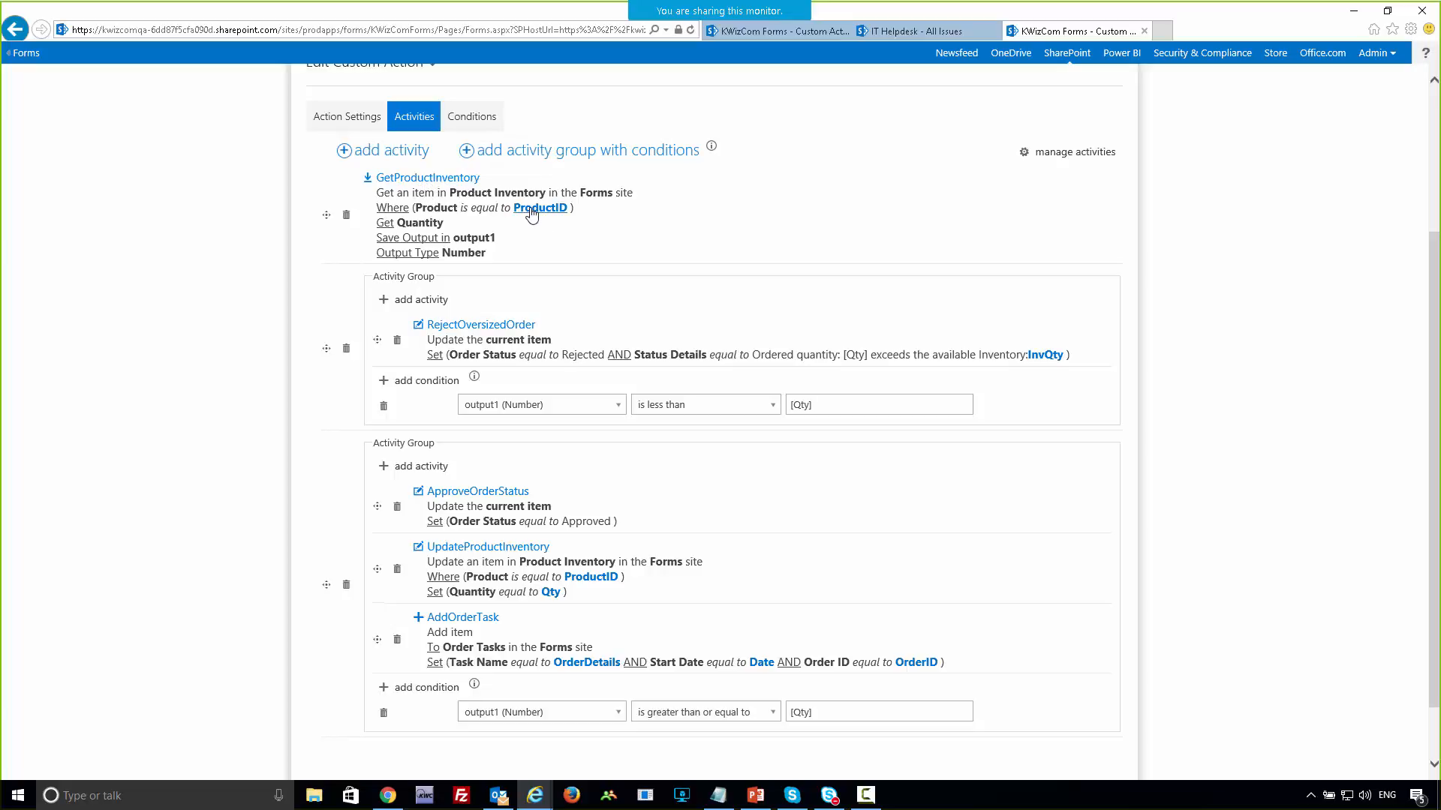
# - Inspect the ProductID variable mapping of GetProductInventory and the available tokens, and close the Variable Map Editor without changes
pyautogui.moveTo(536, 211)
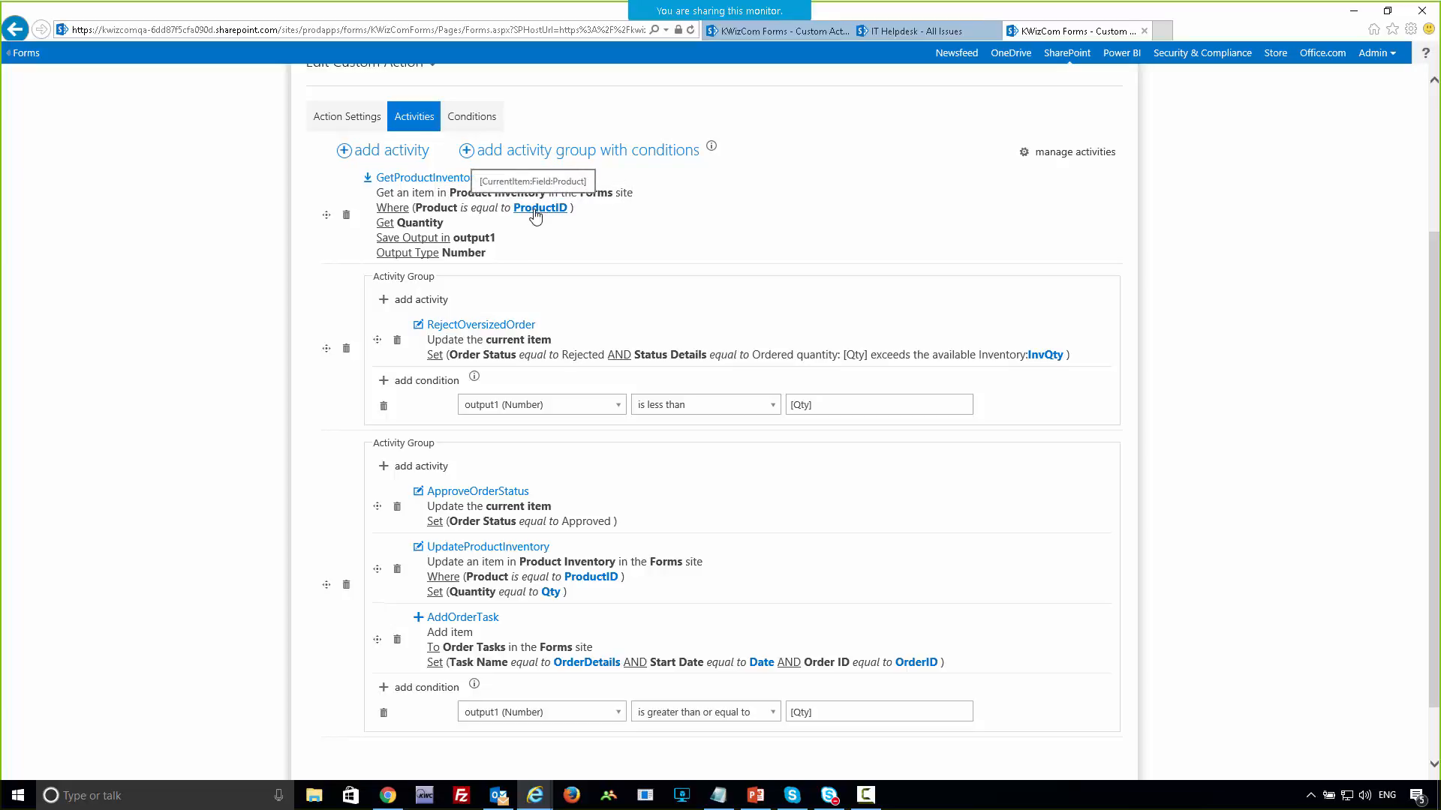
pyautogui.click(536, 215)
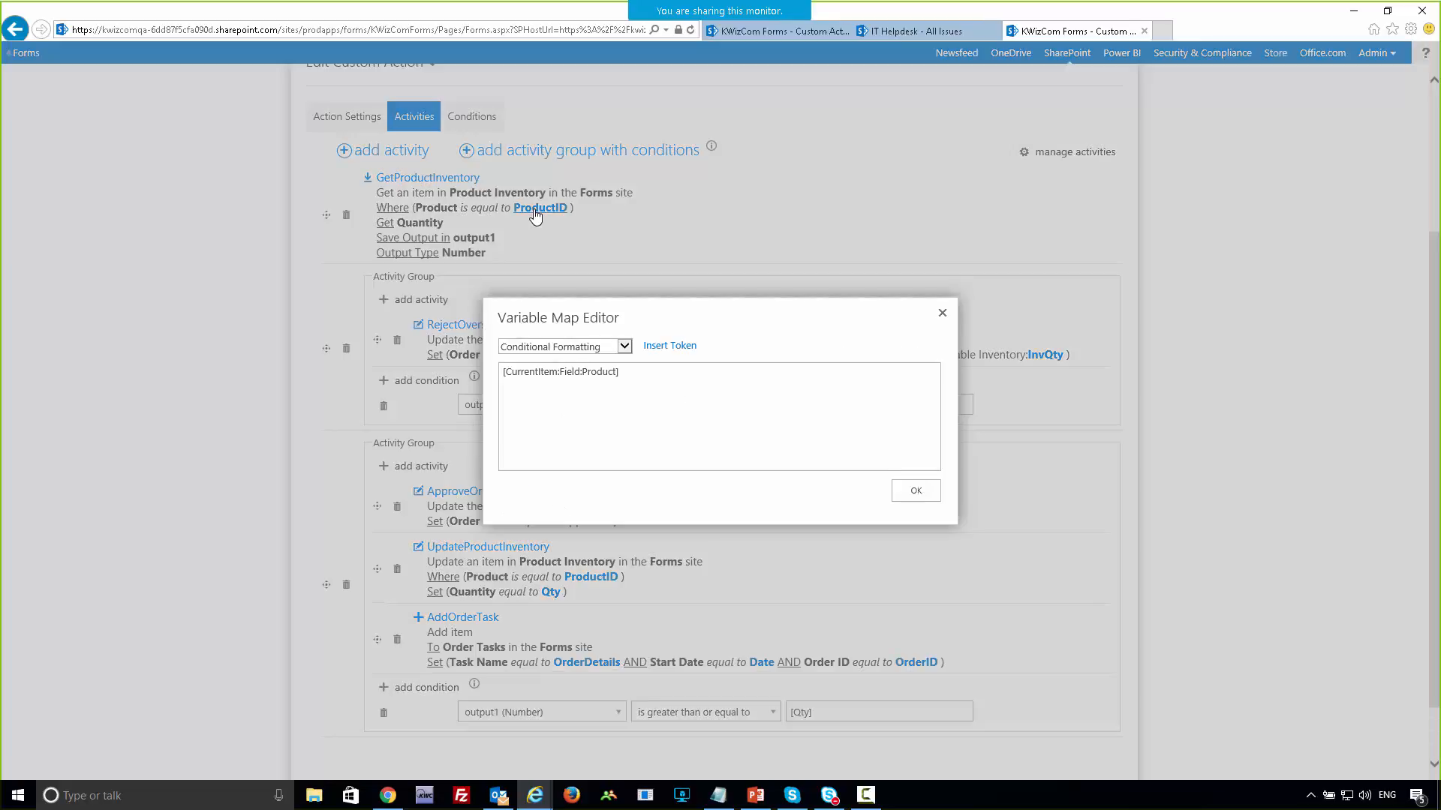
pyautogui.click(625, 347)
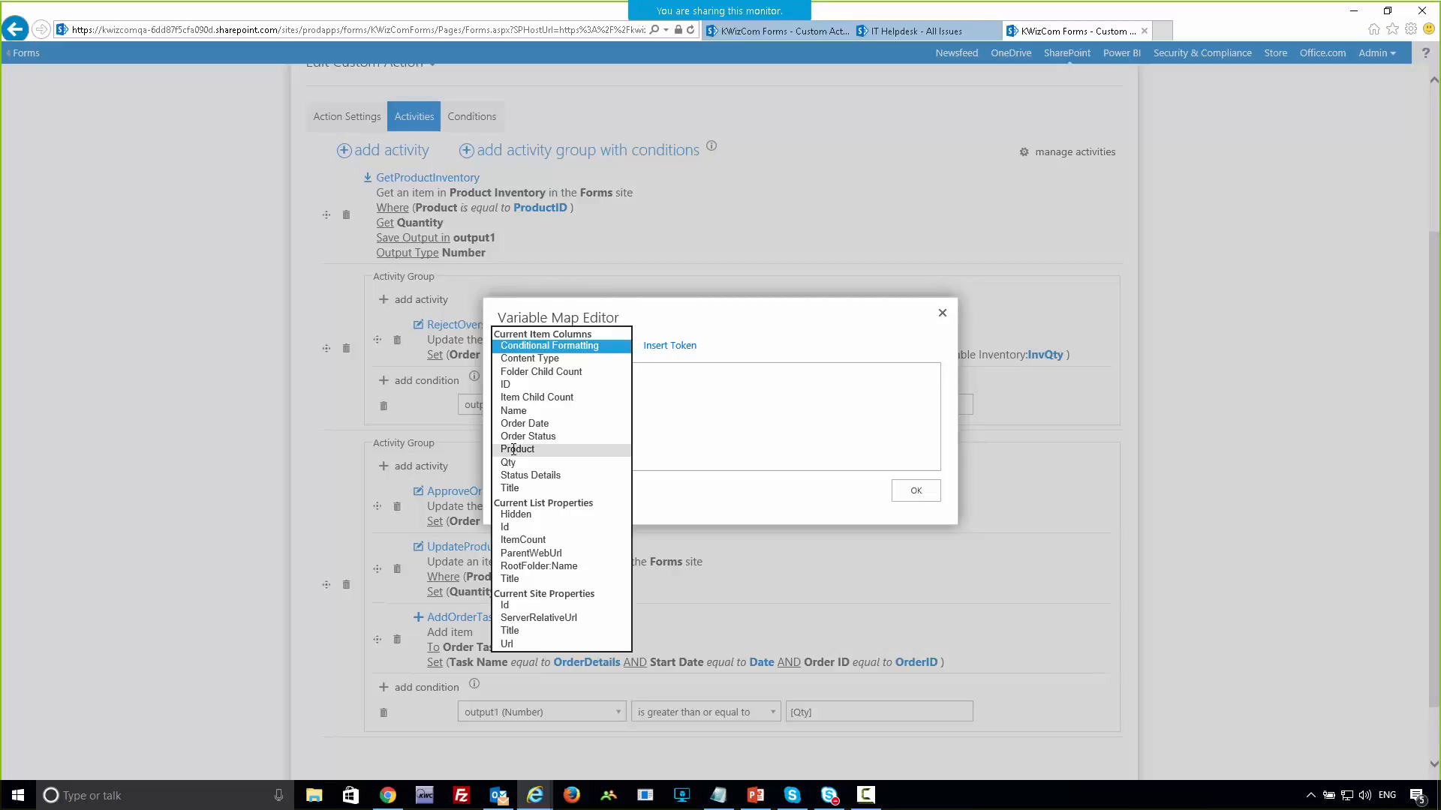
pyautogui.click(564, 445)
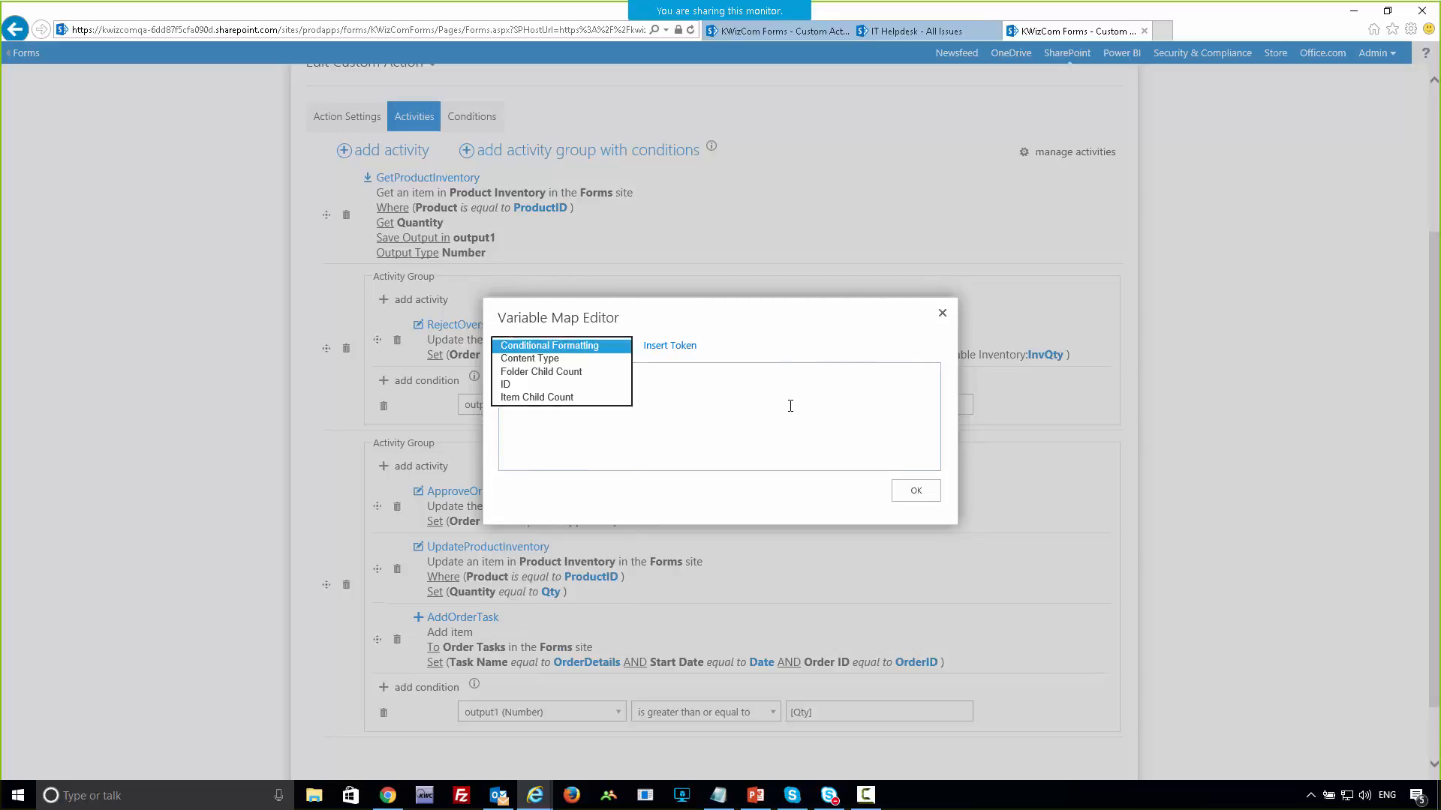
pyautogui.moveTo(622, 373); pyautogui.dragTo(518, 384)
pyautogui.click(536, 373)
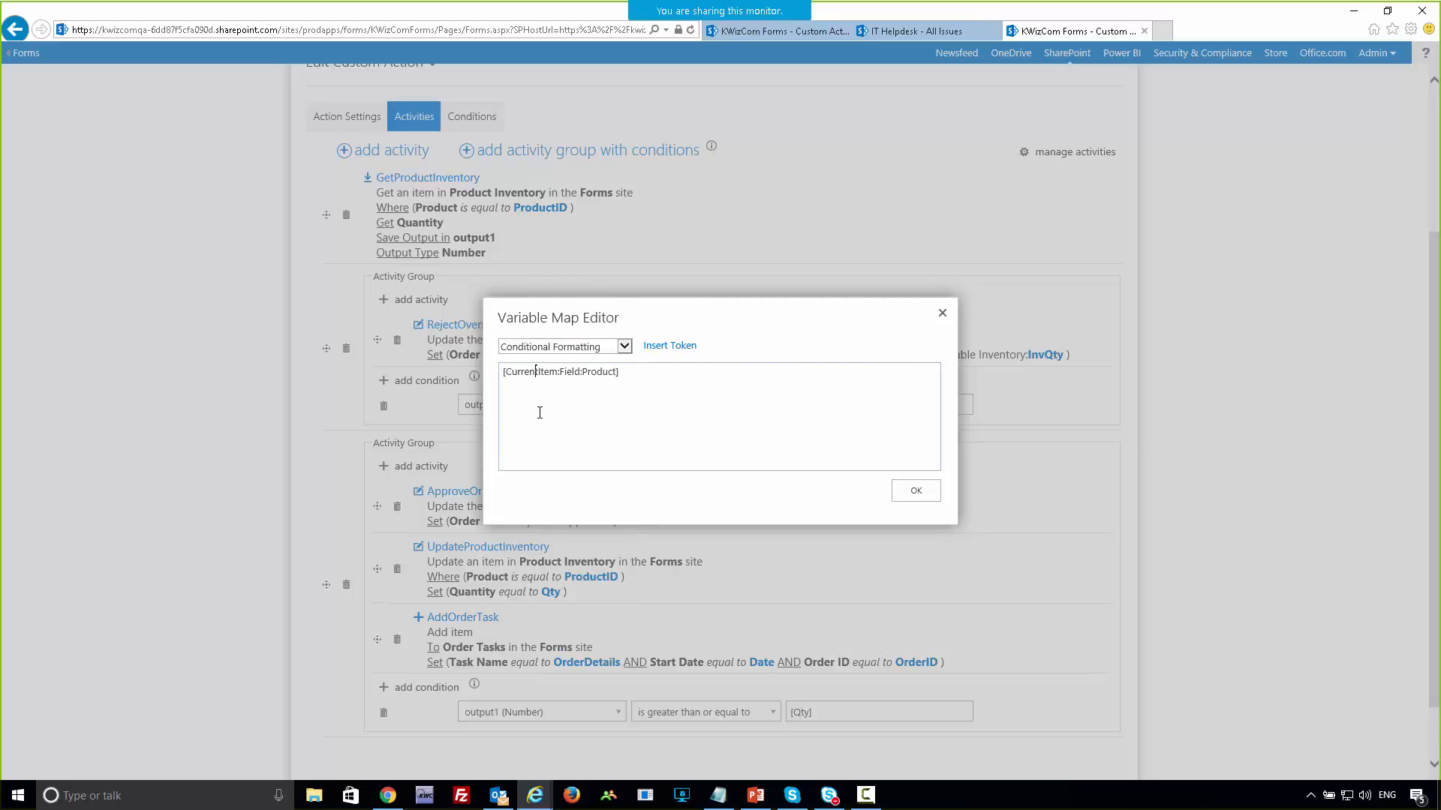
pyautogui.click(942, 313)
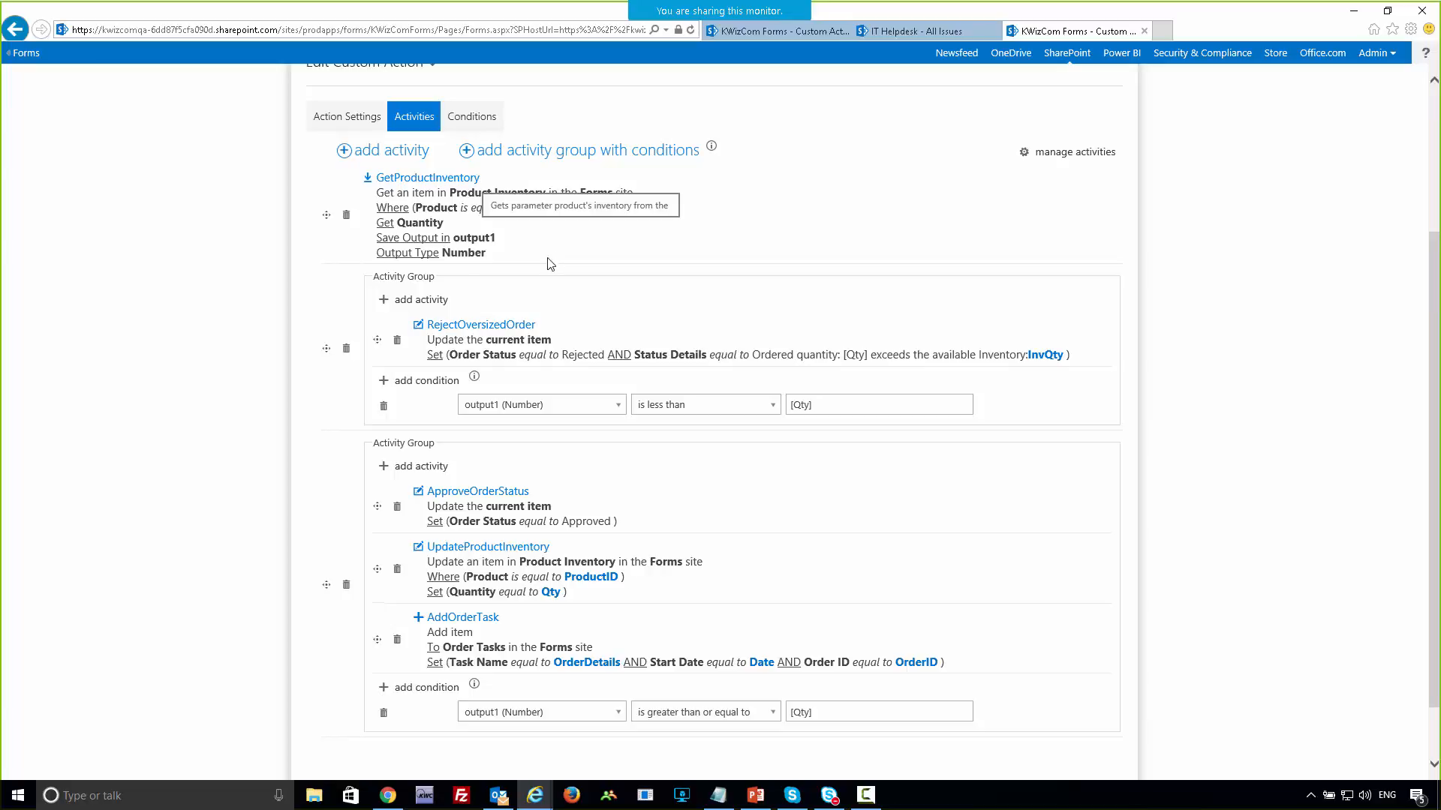
# - Examine GetProductInventory's output1 variable and the condition comparing it with [Qty] in the first activity group
pyautogui.moveTo(497, 239); pyautogui.dragTo(452, 242)
pyautogui.click(628, 251)
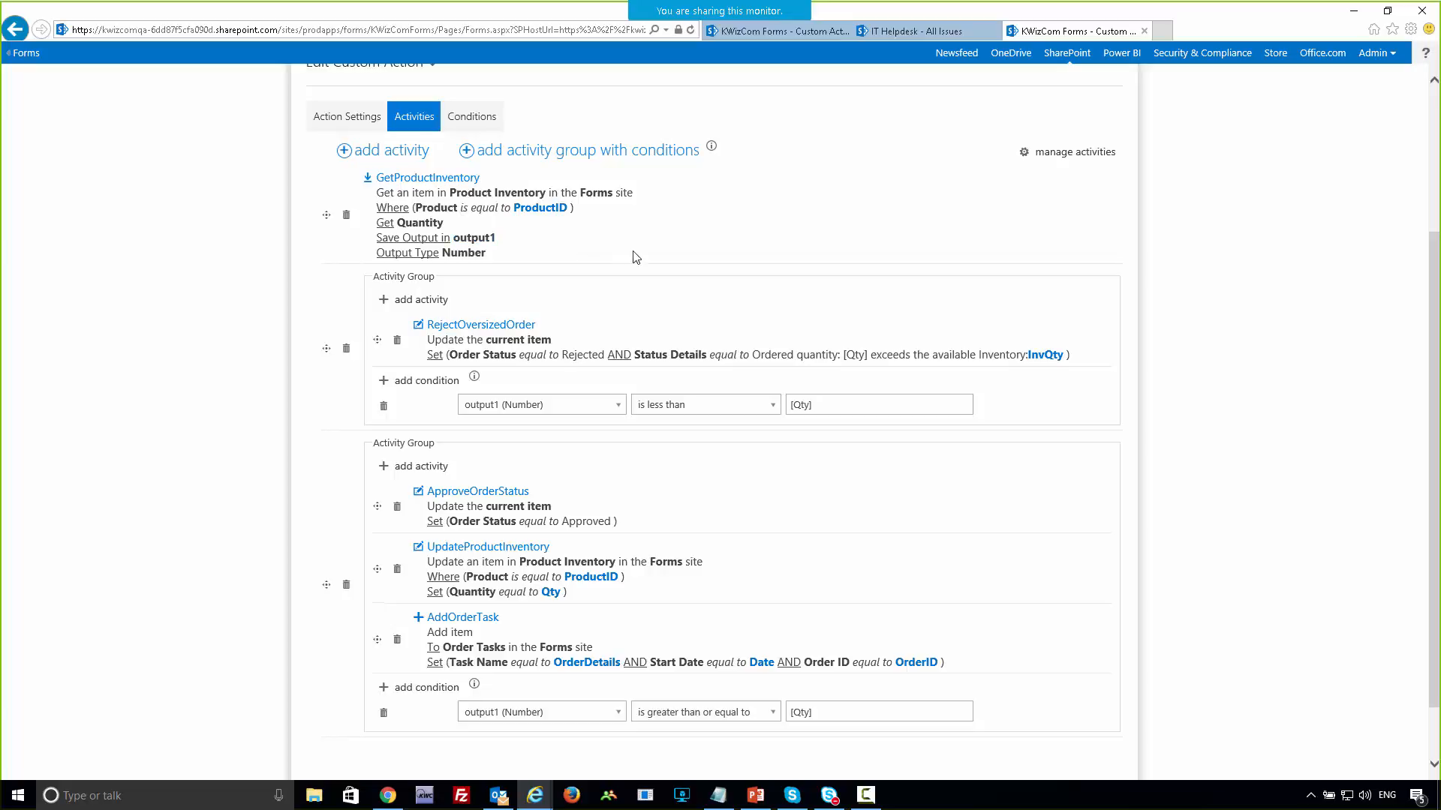
pyautogui.doubleClick(482, 238)
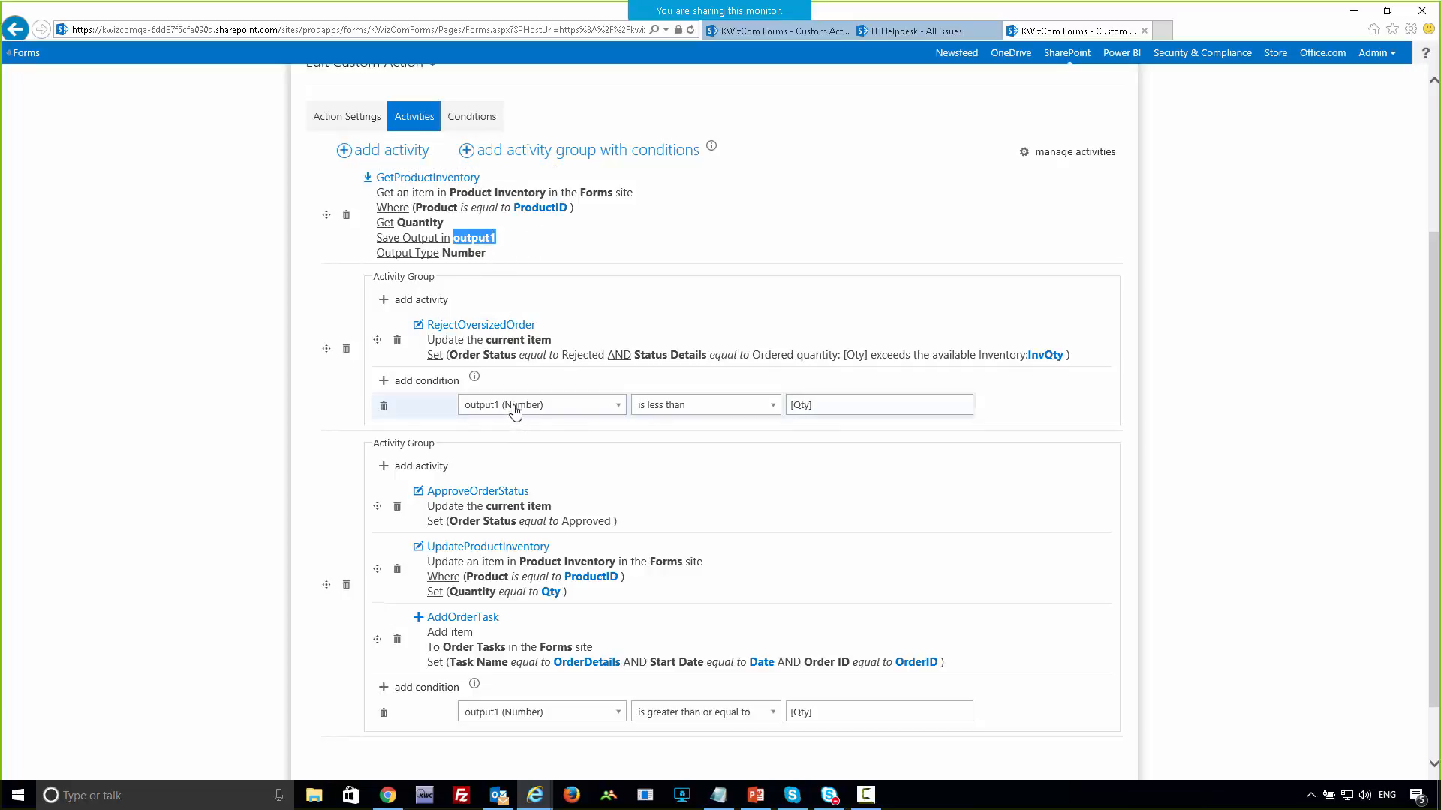
pyautogui.moveTo(819, 409); pyautogui.dragTo(789, 409)
pyautogui.click(809, 437)
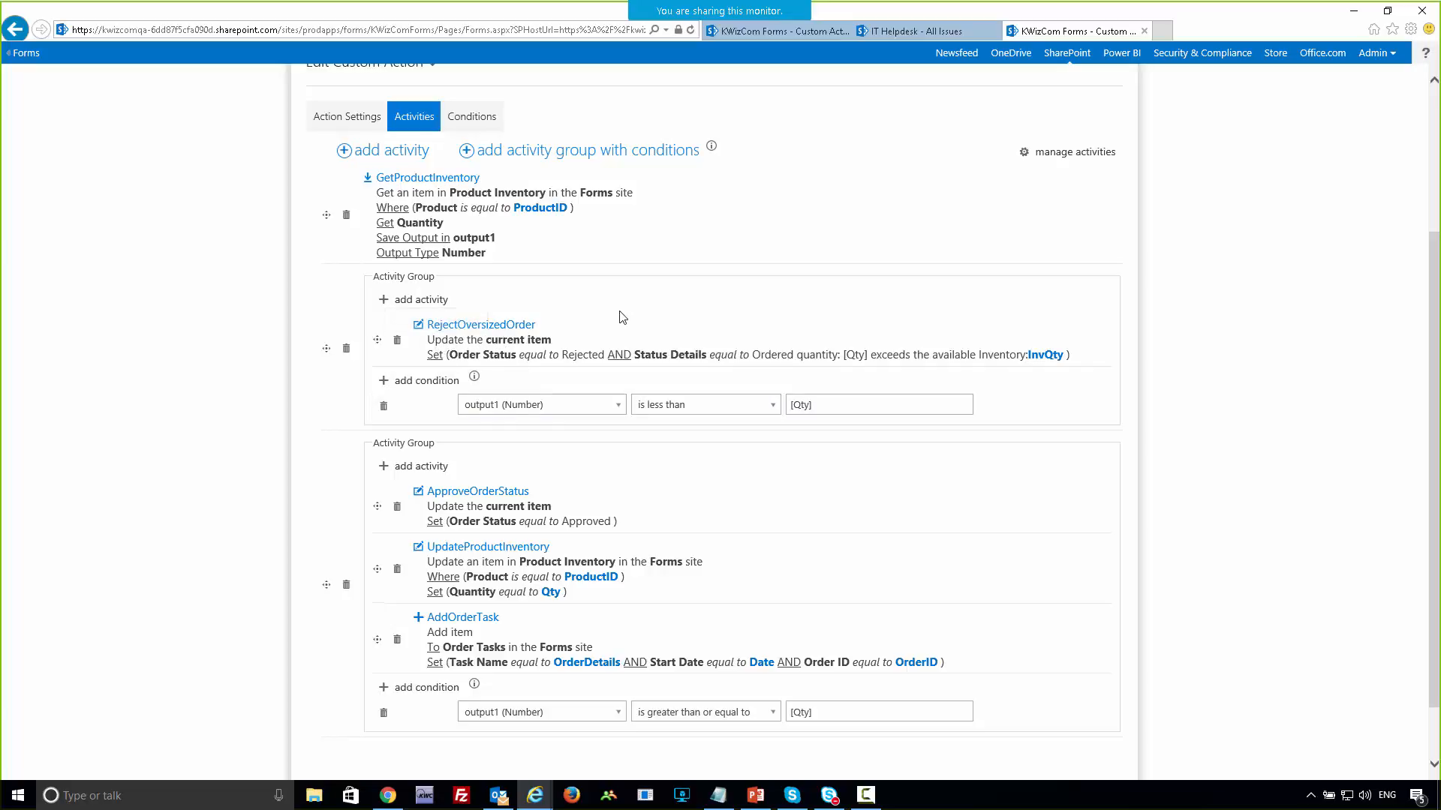
# - Examine the RejectOversizedOrder activity's status details and its InvQty variable mapping, and close the Variable Map Editor unchanged
pyautogui.doubleClick(443, 326)
pyautogui.click(801, 239)
pyautogui.moveTo(843, 356); pyautogui.dragTo(864, 354)
pyautogui.click(1045, 358)
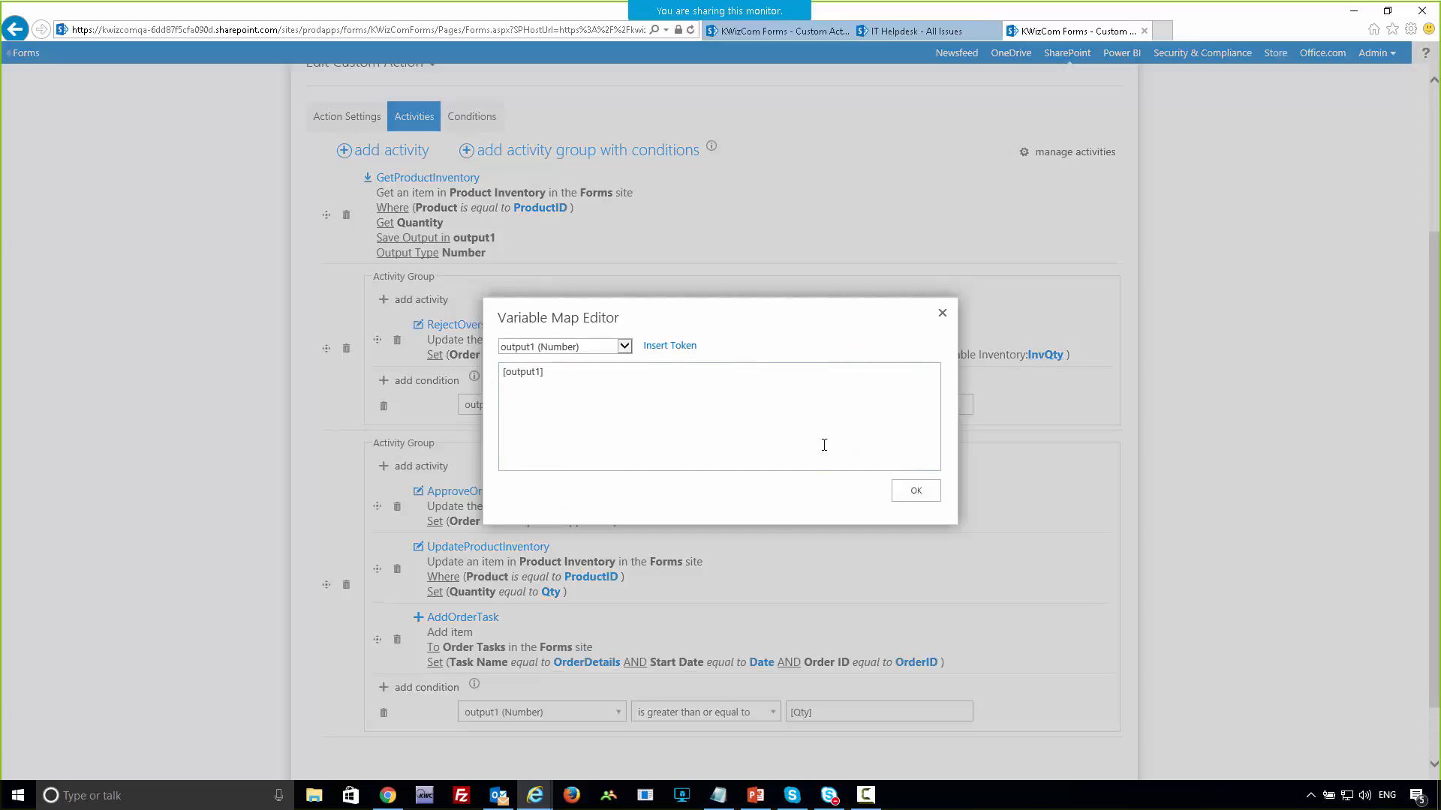
pyautogui.click(942, 313)
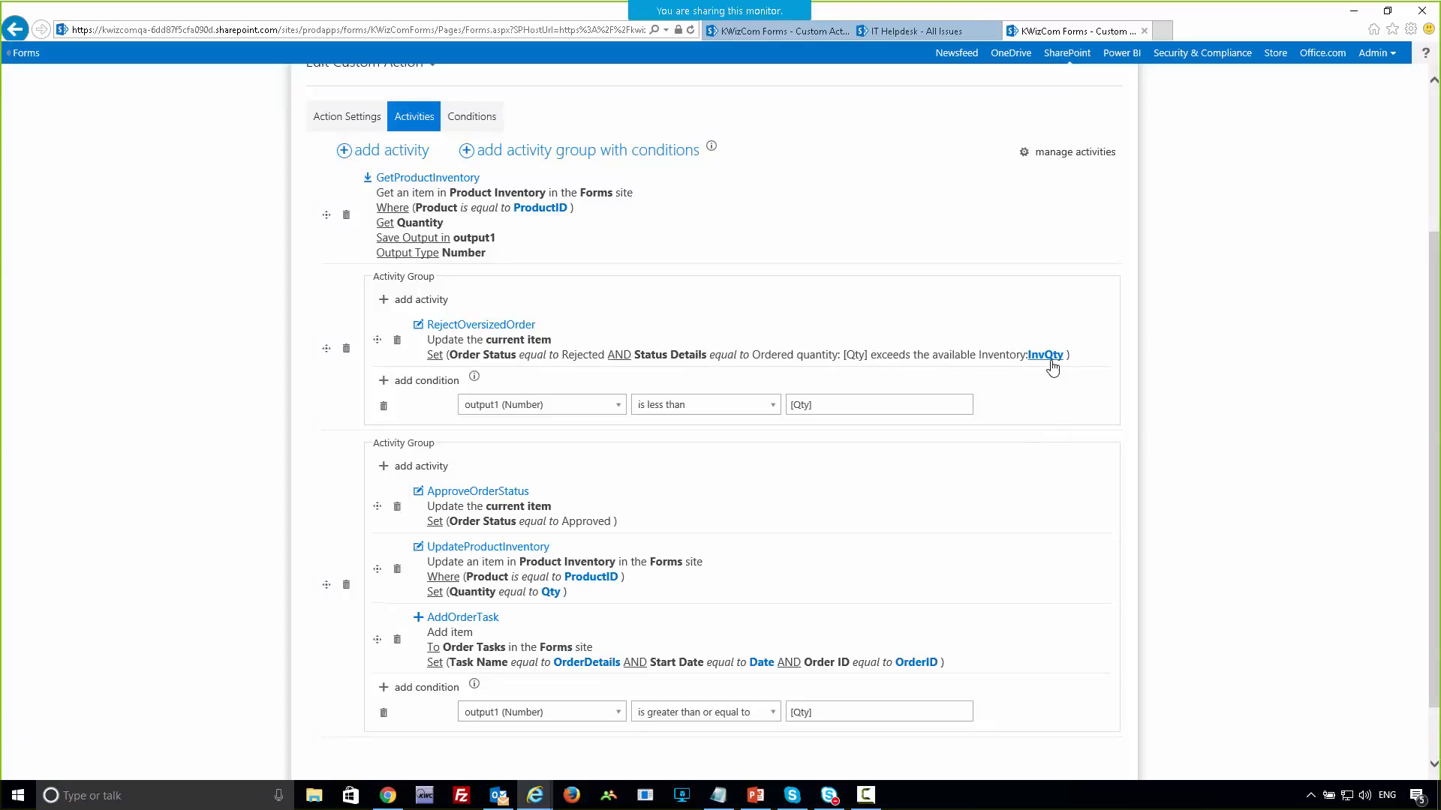
# - Review the second activity group's condition and UpdateProductInventory's ProductID variable mapping, and close the Variable Map Editor unchanged
pyautogui.scroll(-2, 973, 504)
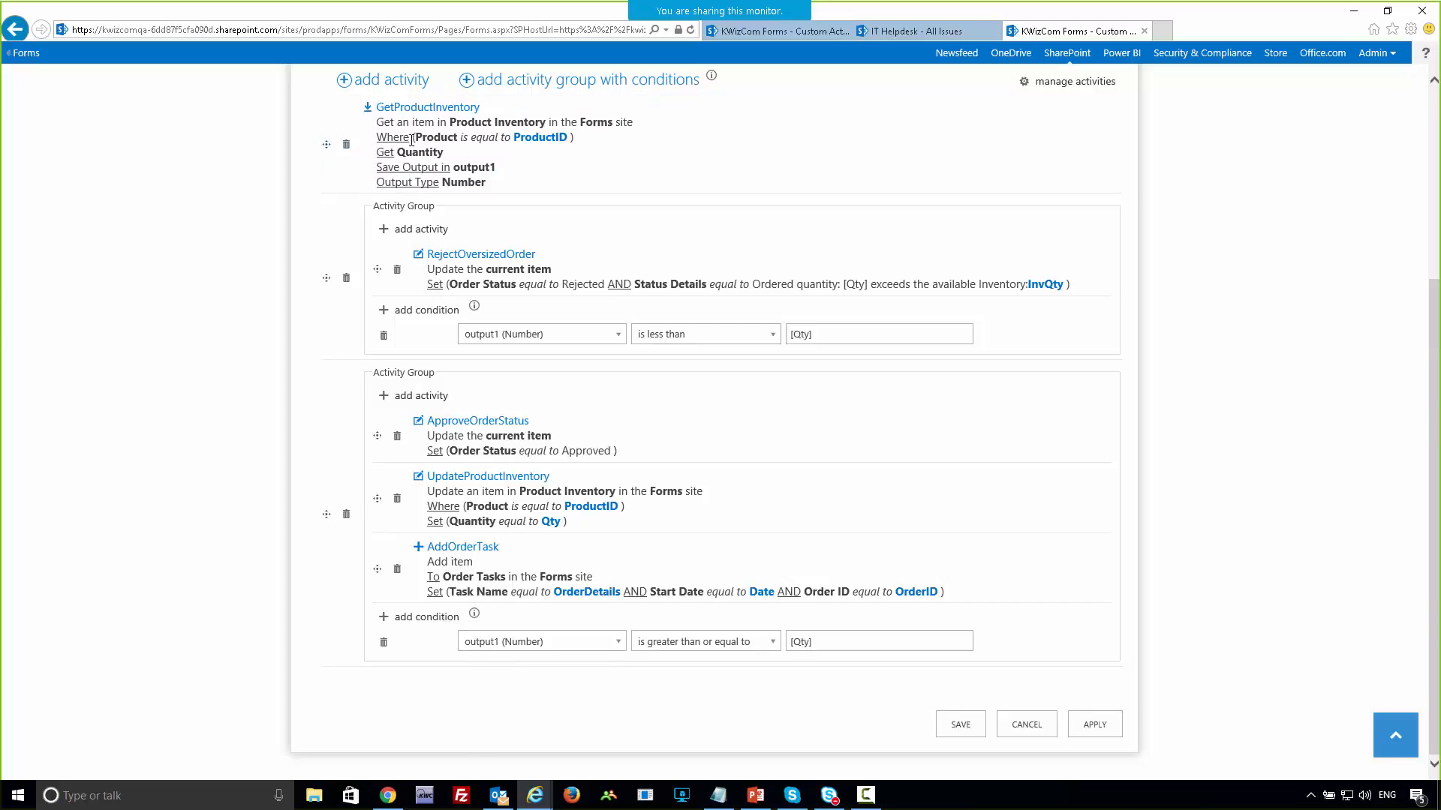
pyautogui.click(800, 642)
pyautogui.click(801, 672)
pyautogui.moveTo(540, 426)
pyautogui.moveTo(450, 487)
pyautogui.moveTo(590, 513)
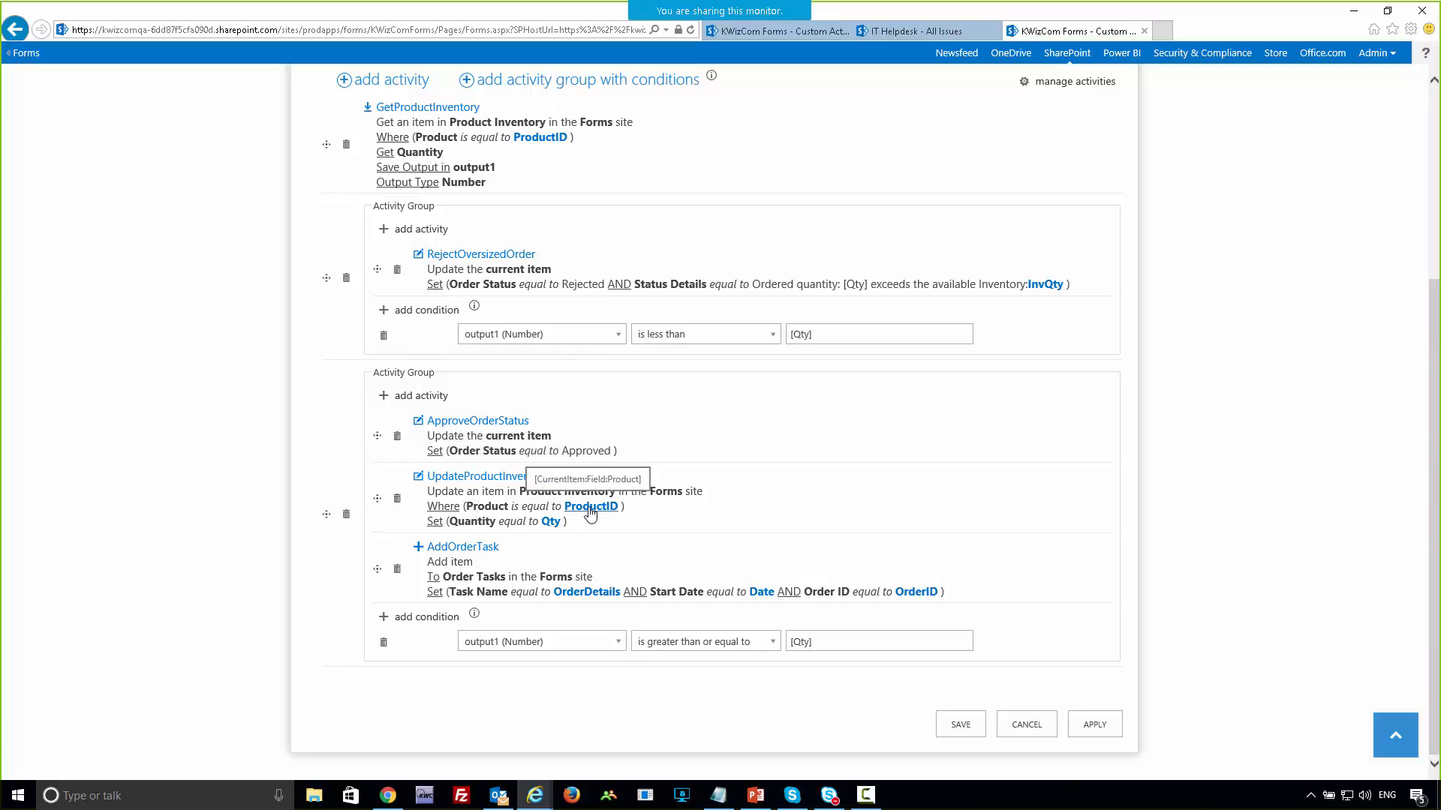
pyautogui.click(591, 507)
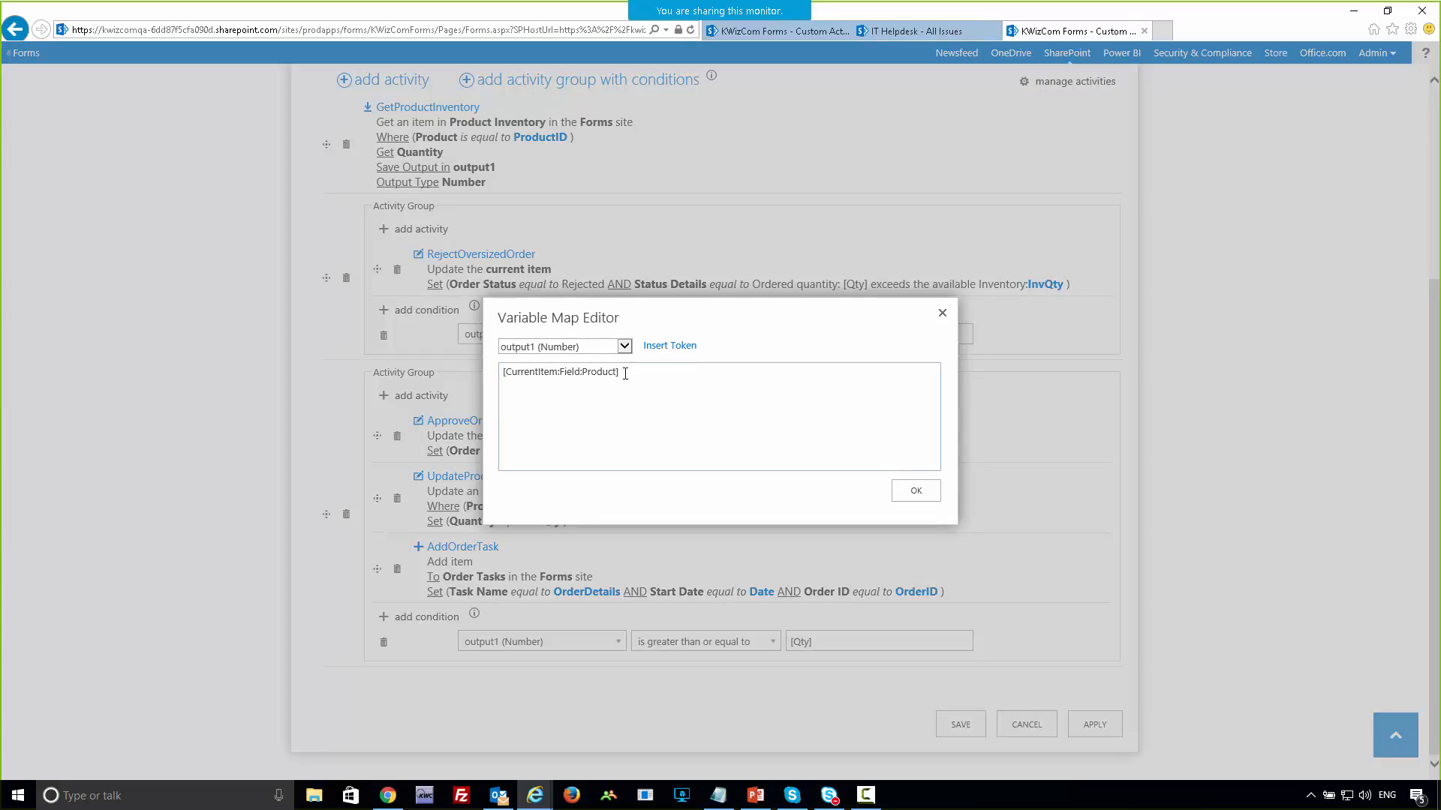
pyautogui.click(611, 347)
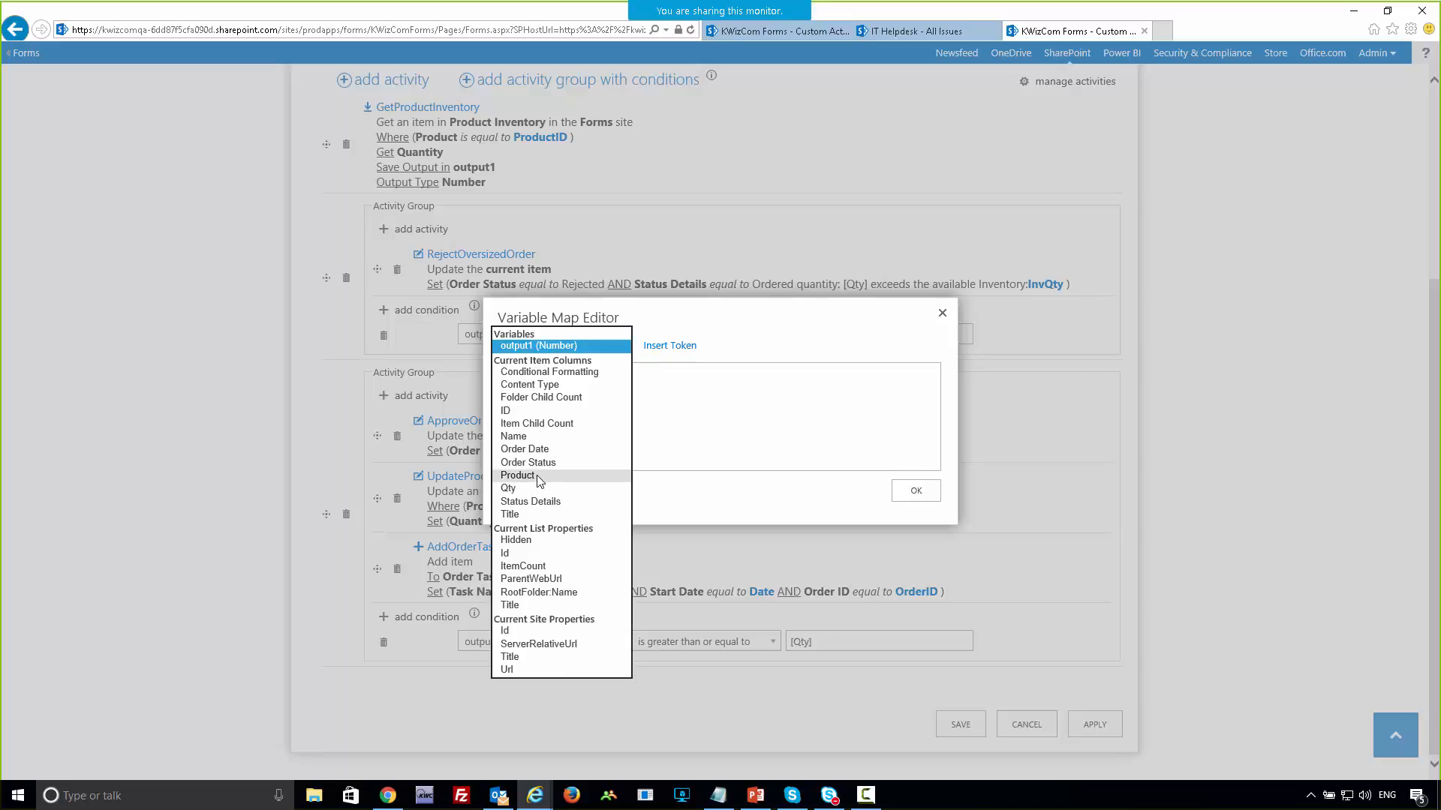
pyautogui.click(781, 347)
pyautogui.click(942, 313)
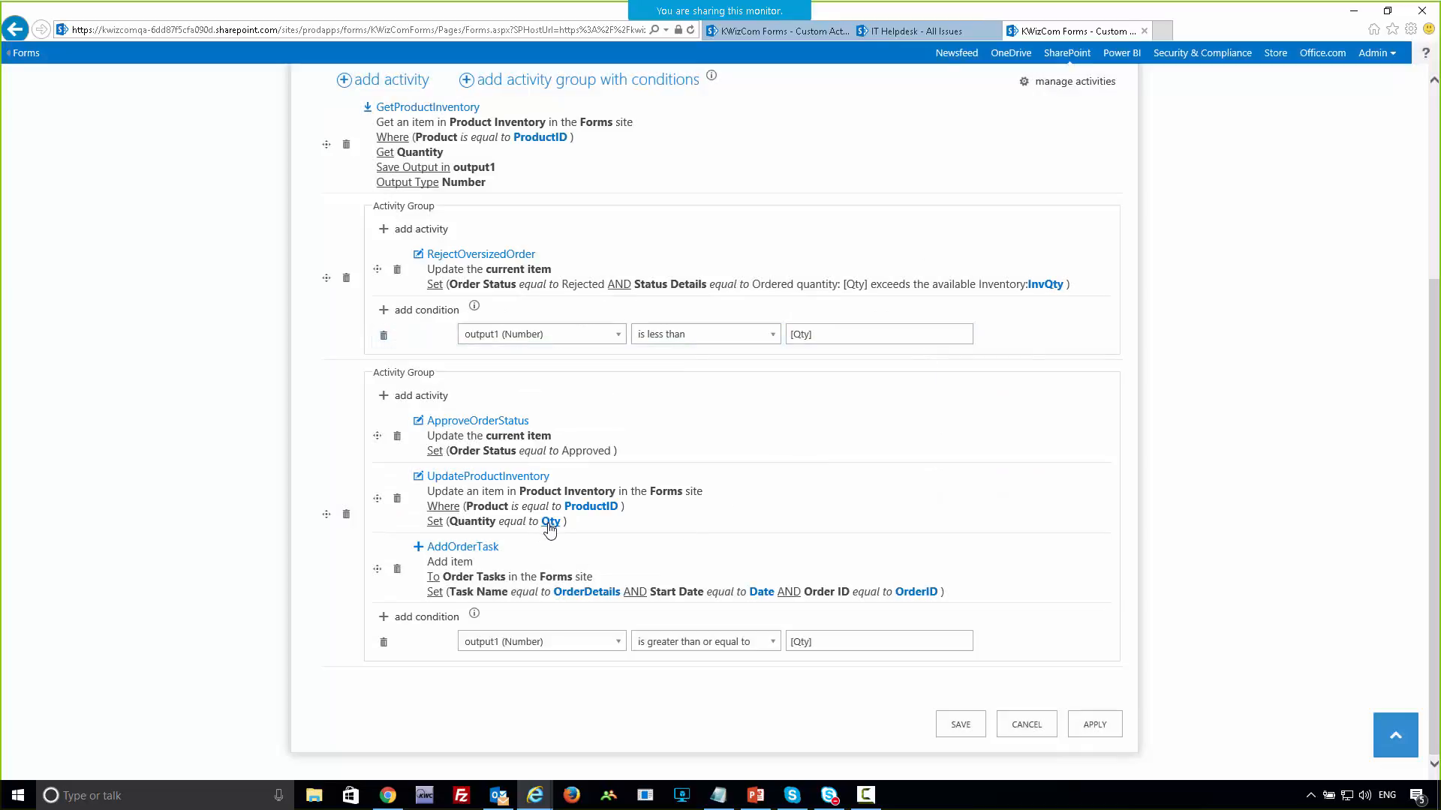
# - Inspect UpdateProductInventory's Qty variable mapping and available tokens, close the editor unchanged, and check AddOrderTask's OrderDetails mapping
pyautogui.moveTo(552, 529)
pyautogui.click(550, 521)
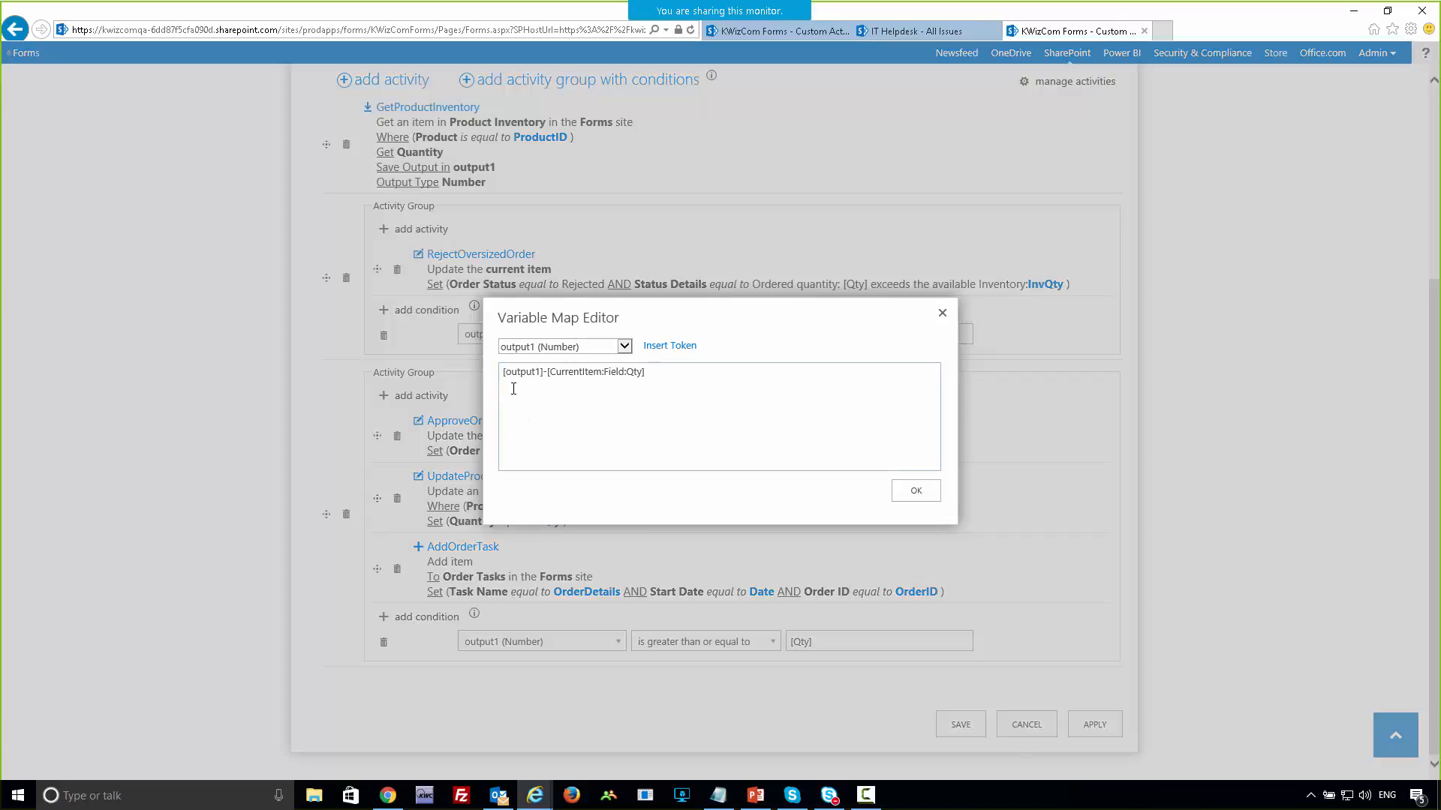
pyautogui.click(624, 346)
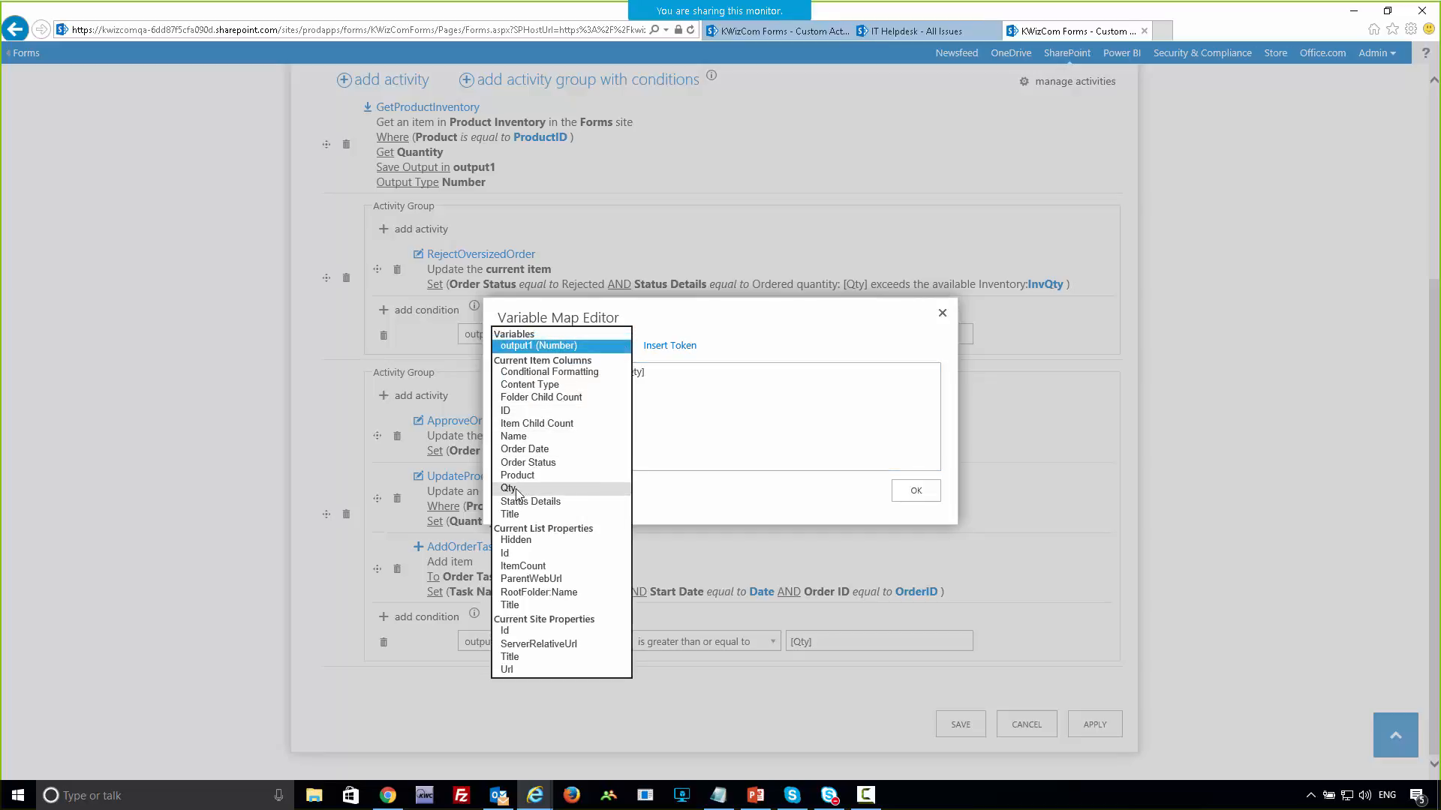
pyautogui.click(763, 438)
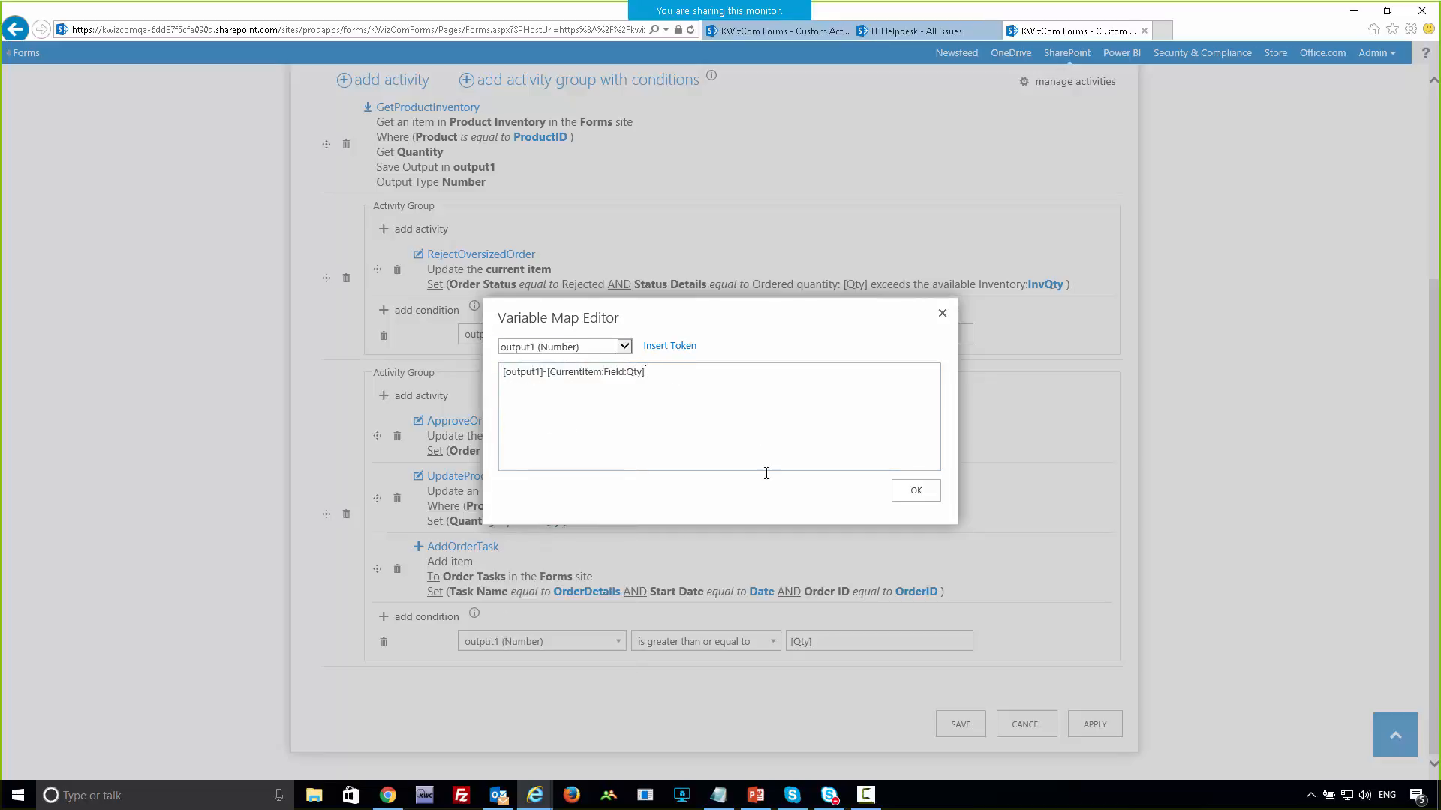
pyautogui.click(941, 314)
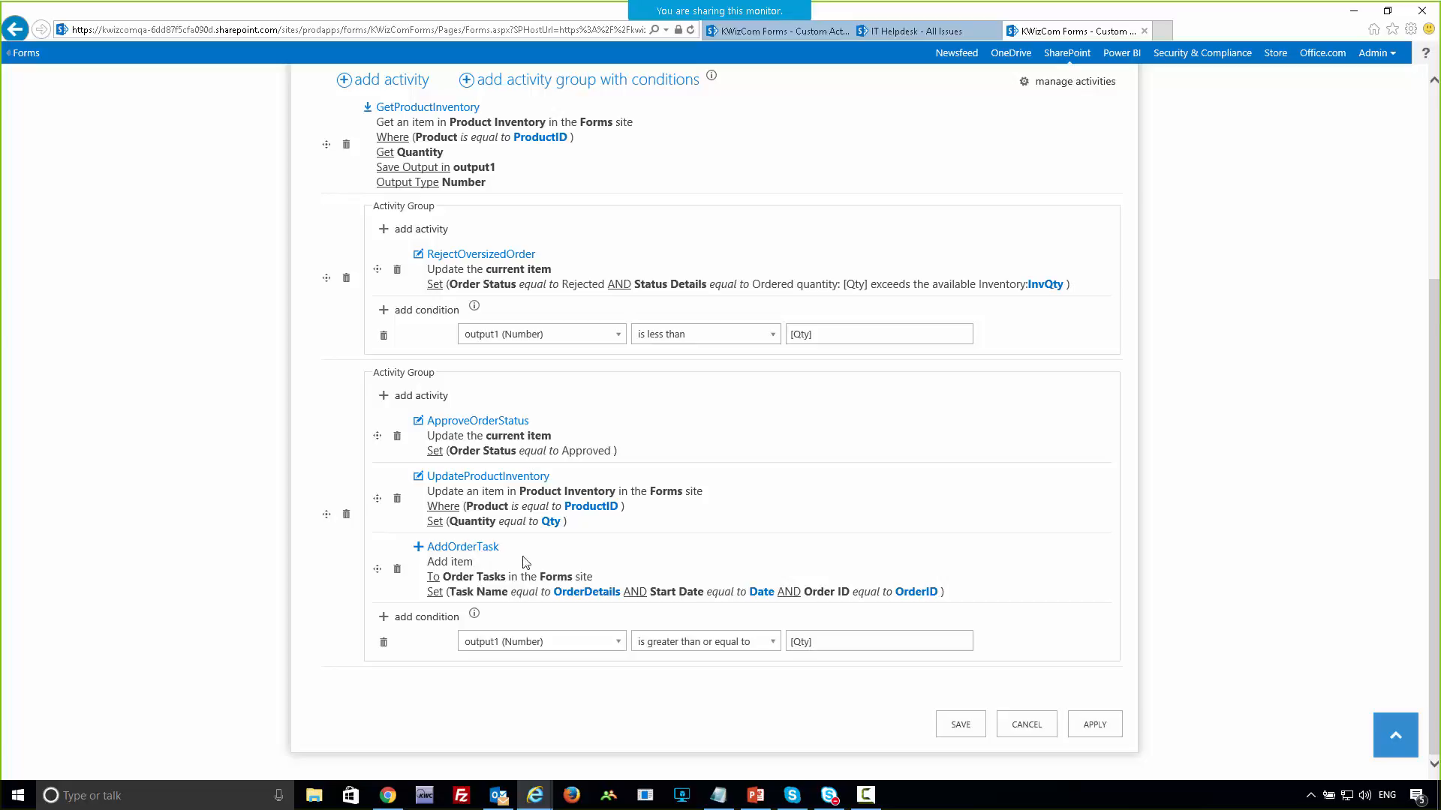
pyautogui.moveTo(576, 602)
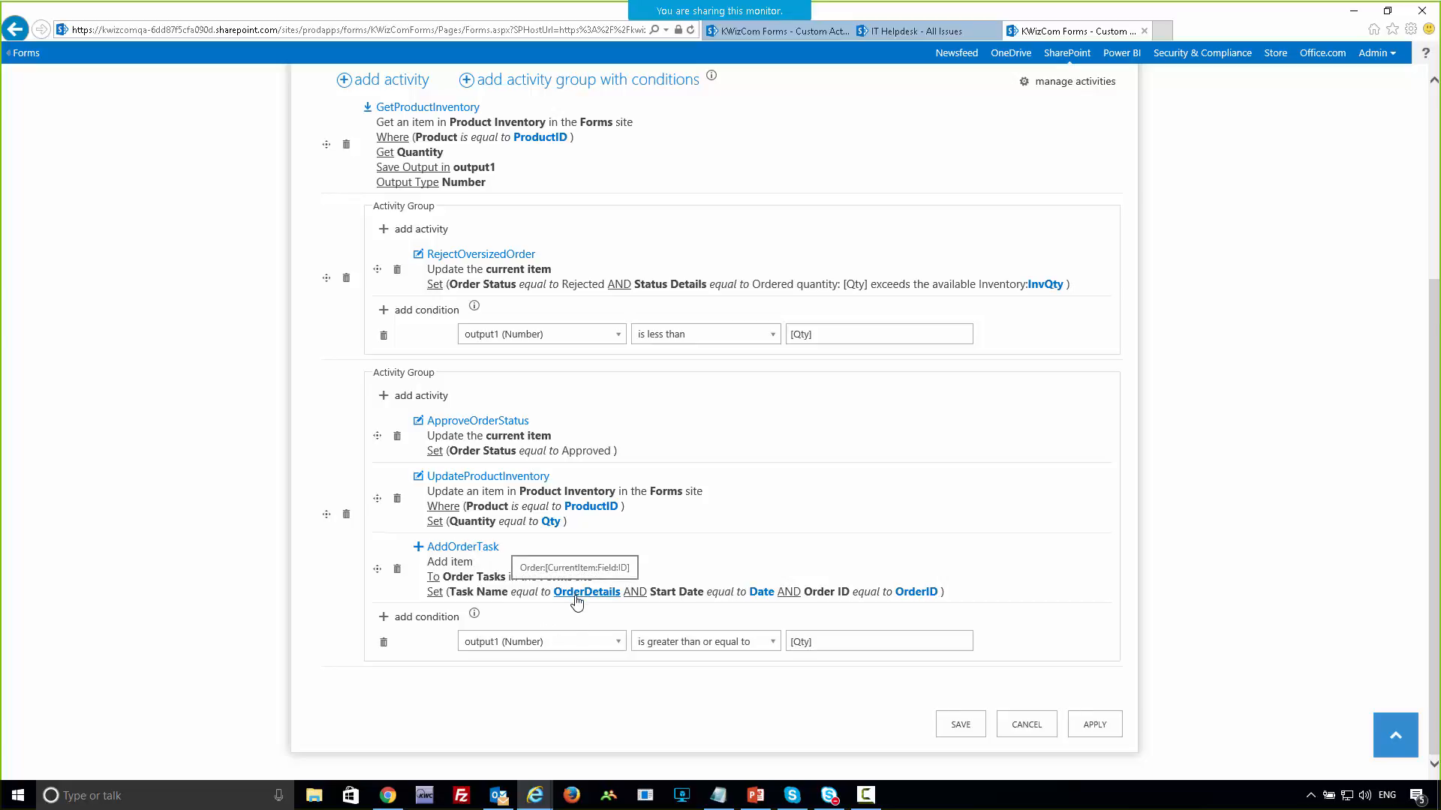
# - Inspect AddOrderTask's OrderDetails variable mapping and its available tokens, and close the Variable Map Editor unchanged
pyautogui.click(586, 593)
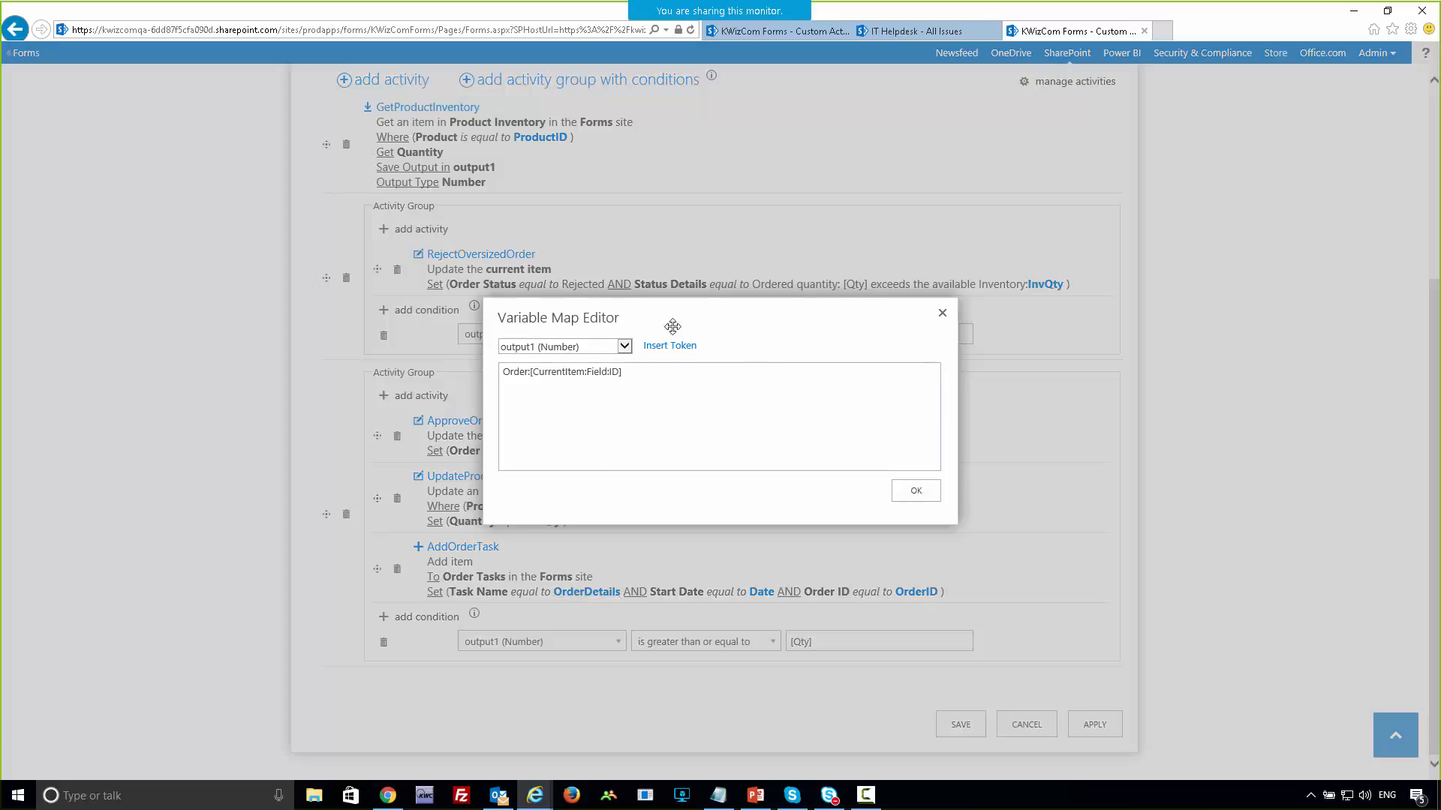
pyautogui.click(624, 346)
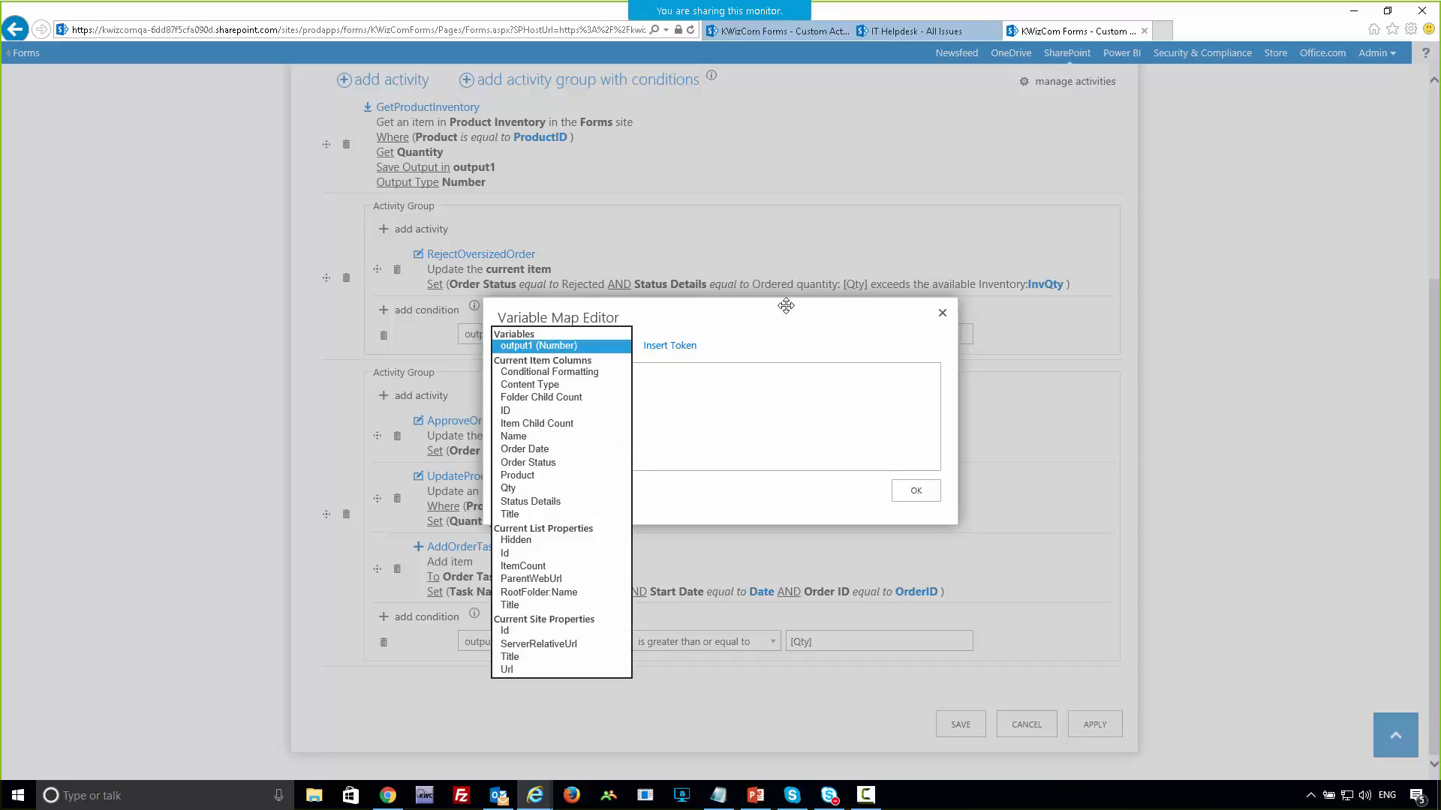
pyautogui.click(778, 328)
pyautogui.click(943, 316)
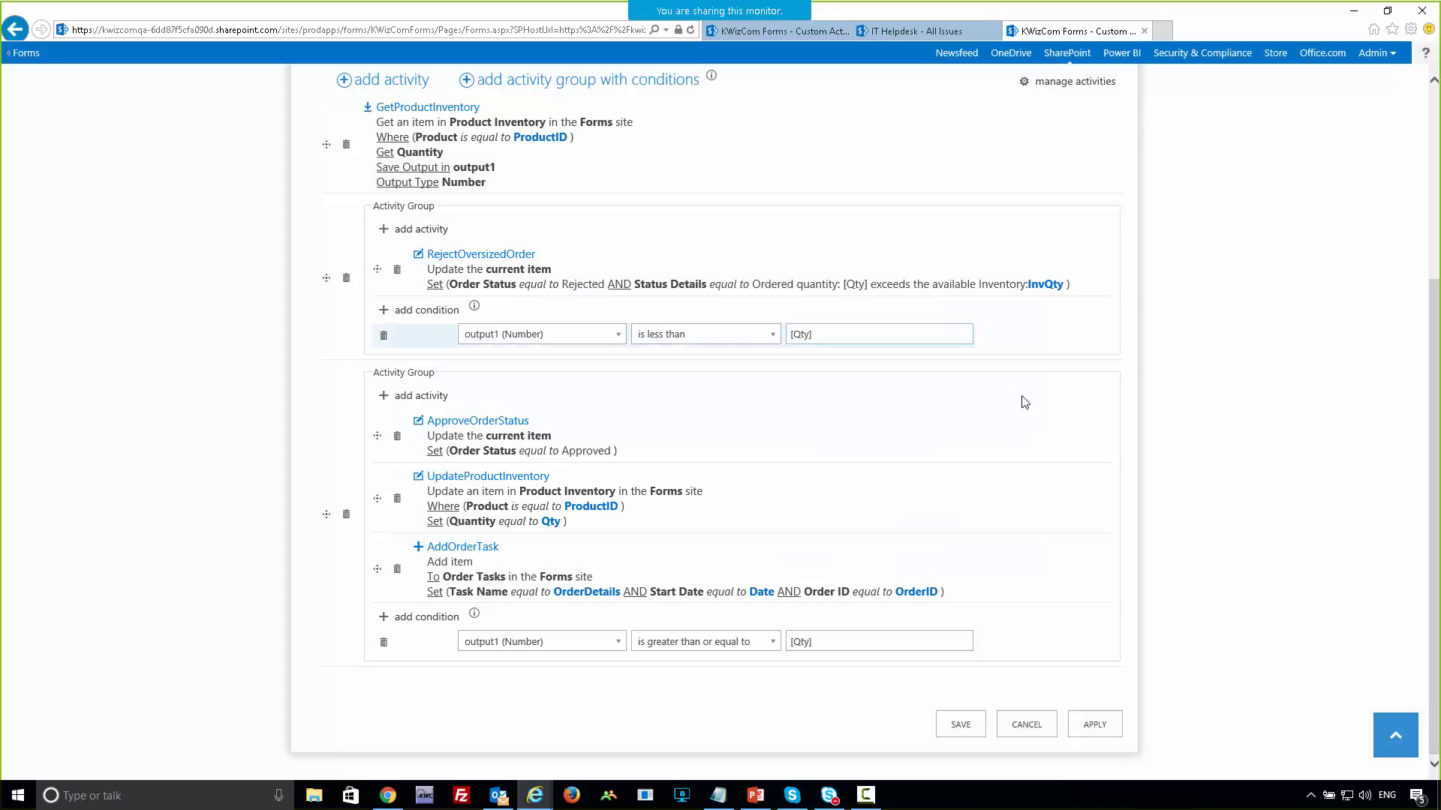
# - Check the Add Order action's overall conditions, review its activities once more, and leave the custom action without saving
pyautogui.scroll(3, 1049, 589)
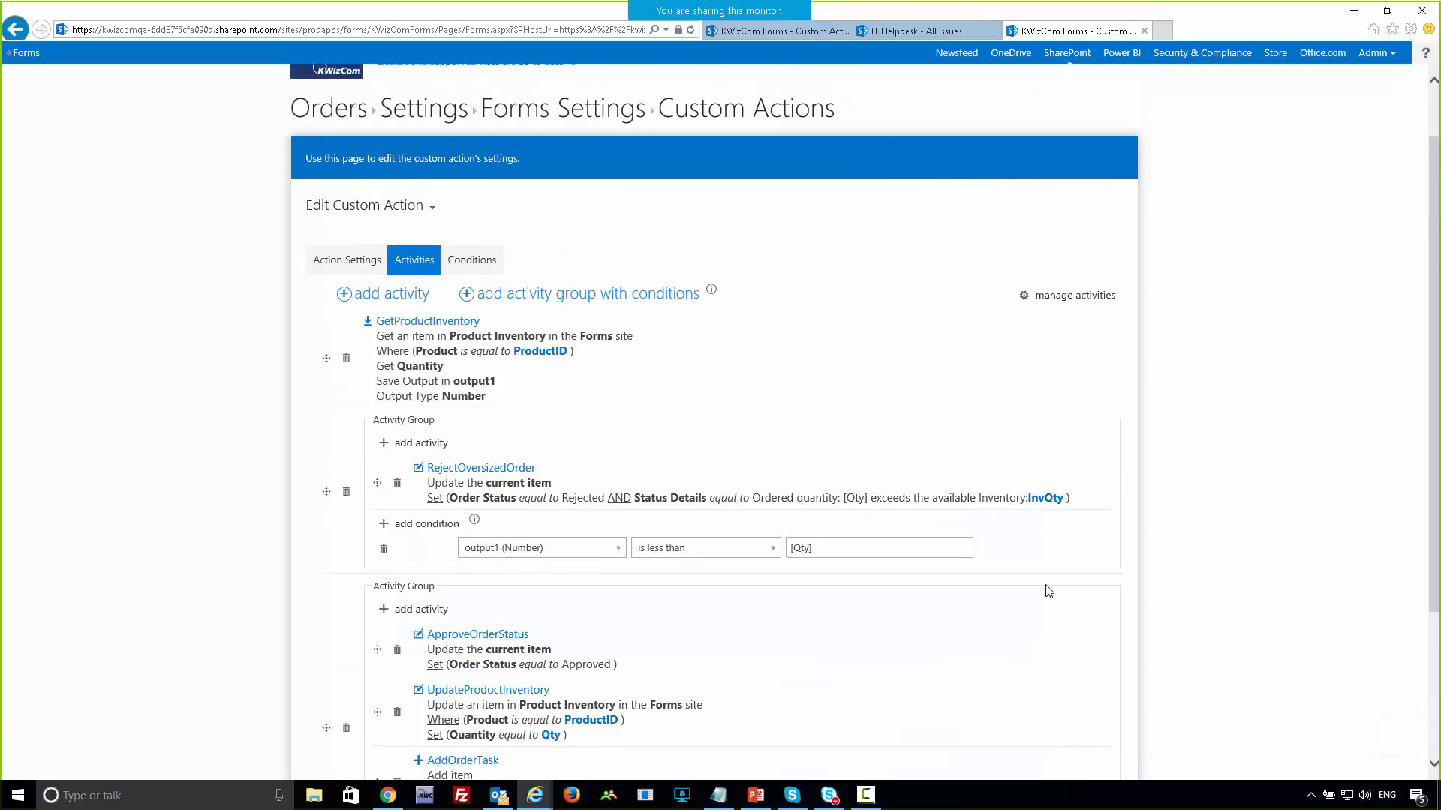
pyautogui.click(480, 263)
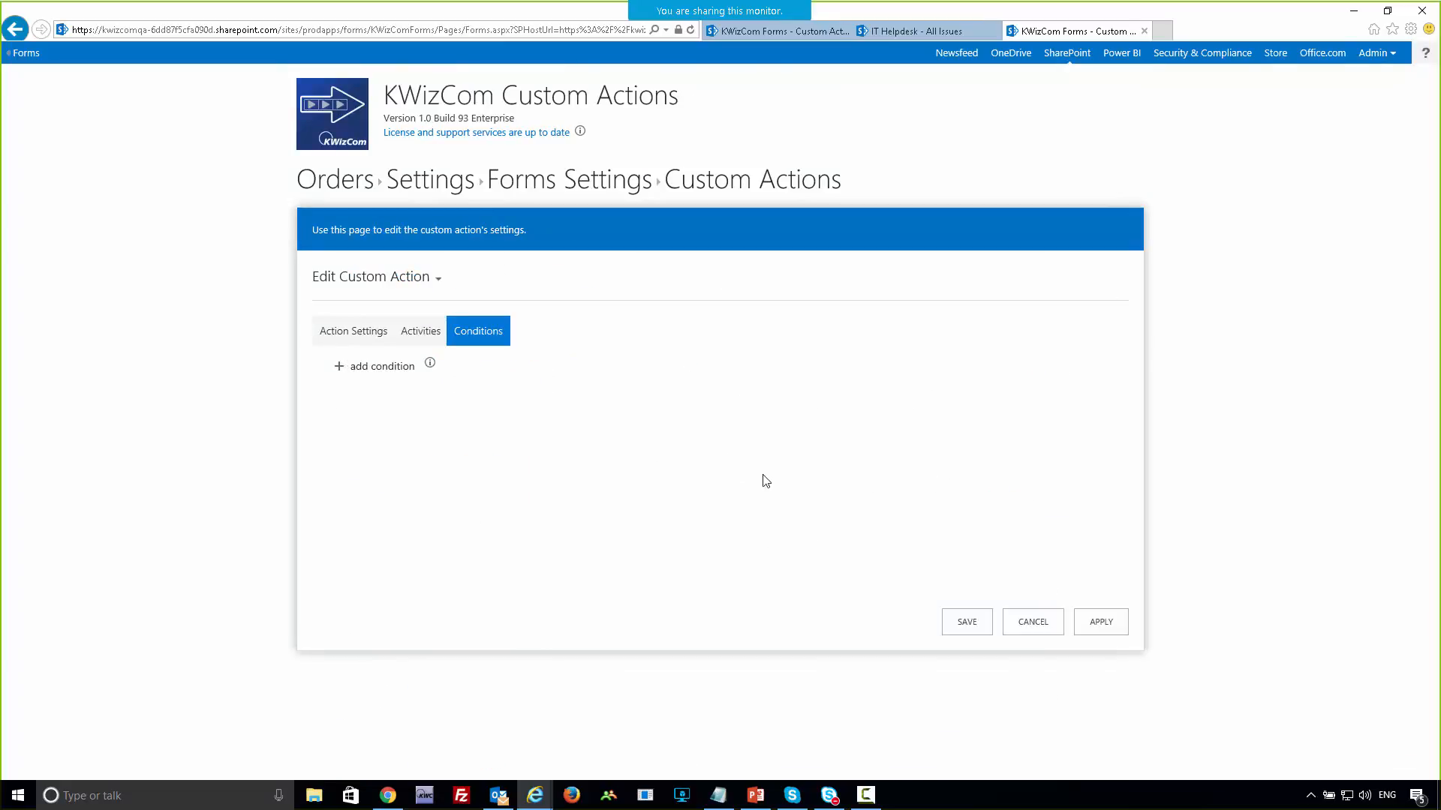
pyautogui.click(418, 331)
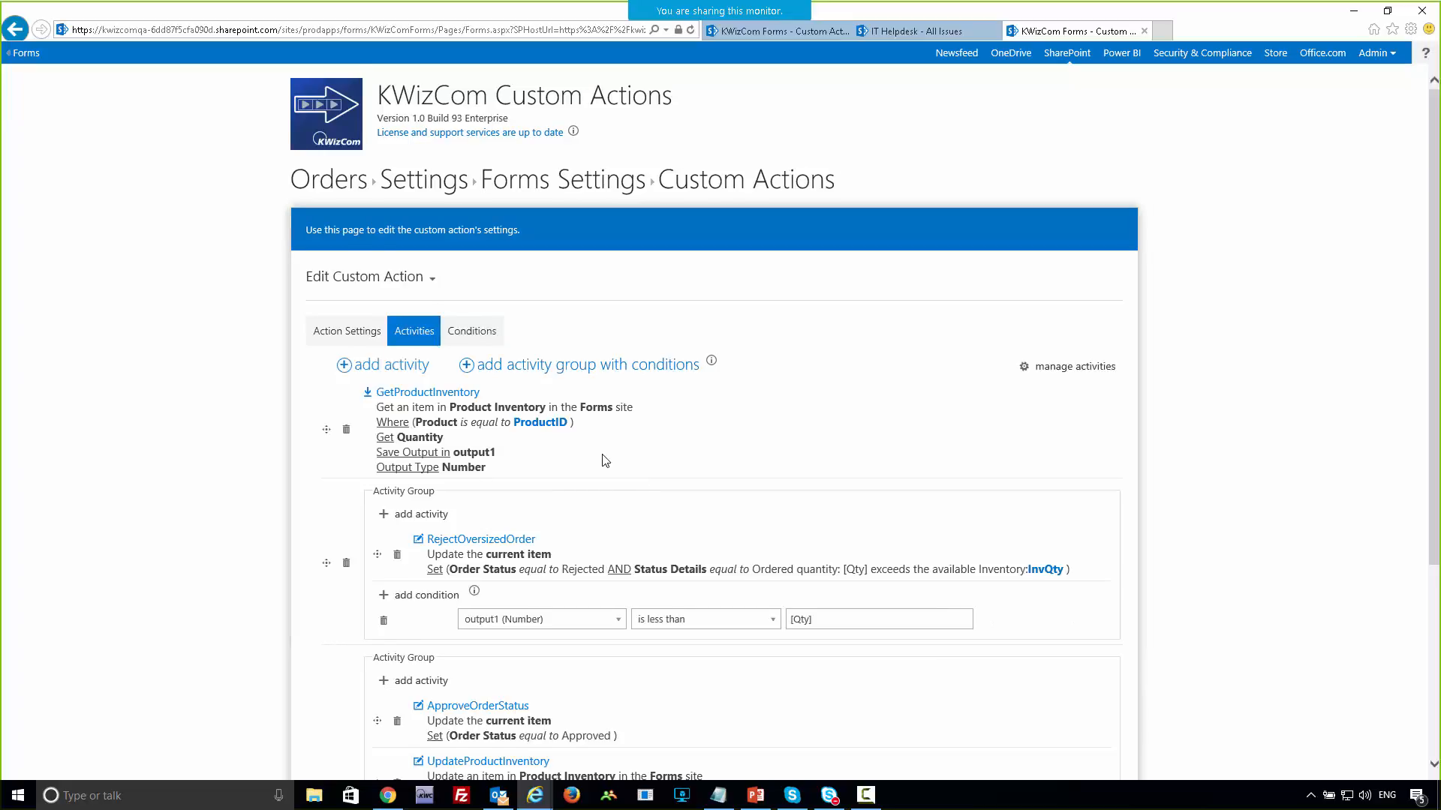
pyautogui.scroll(-3, 607, 462)
pyautogui.scroll(-5, 612, 521)
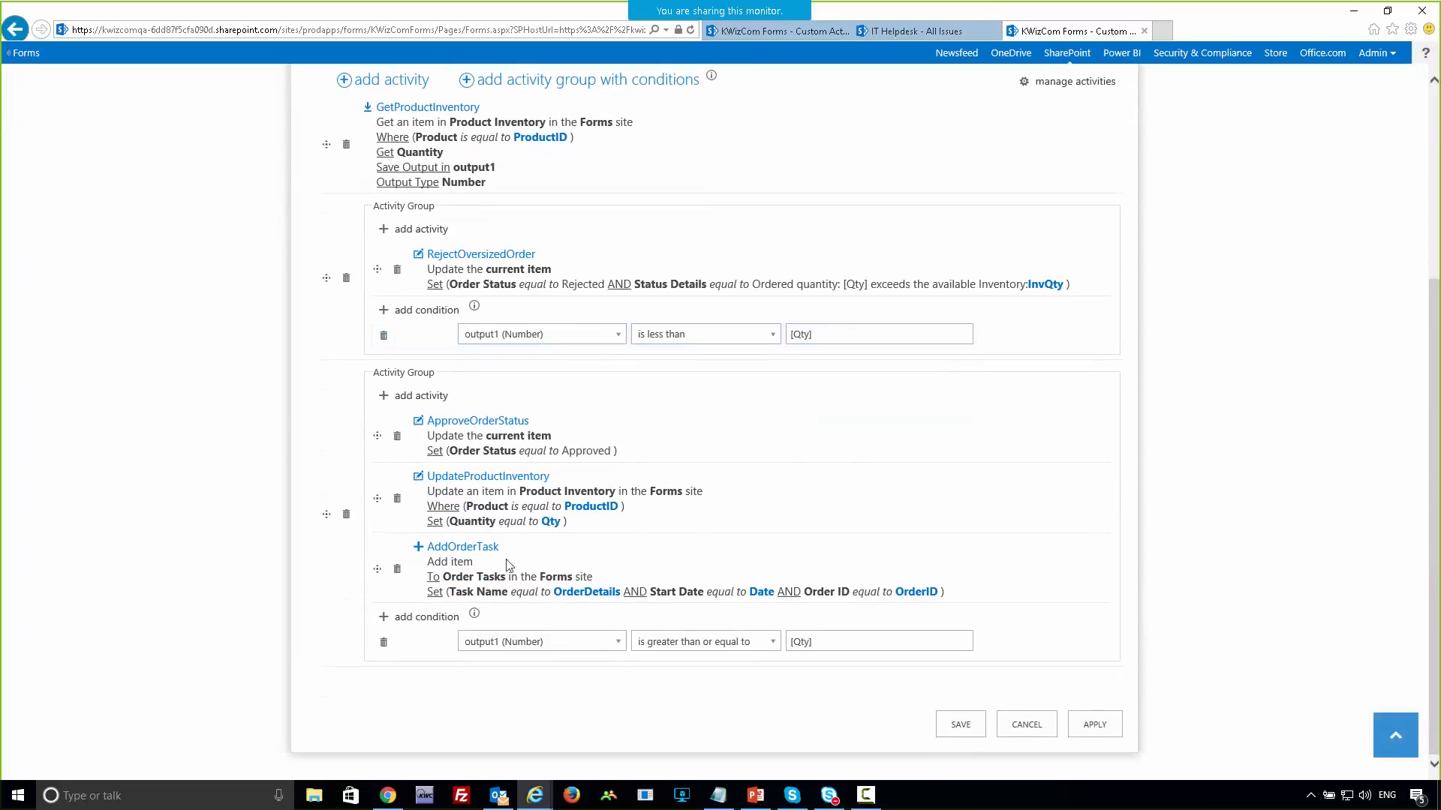
pyautogui.click(1027, 724)
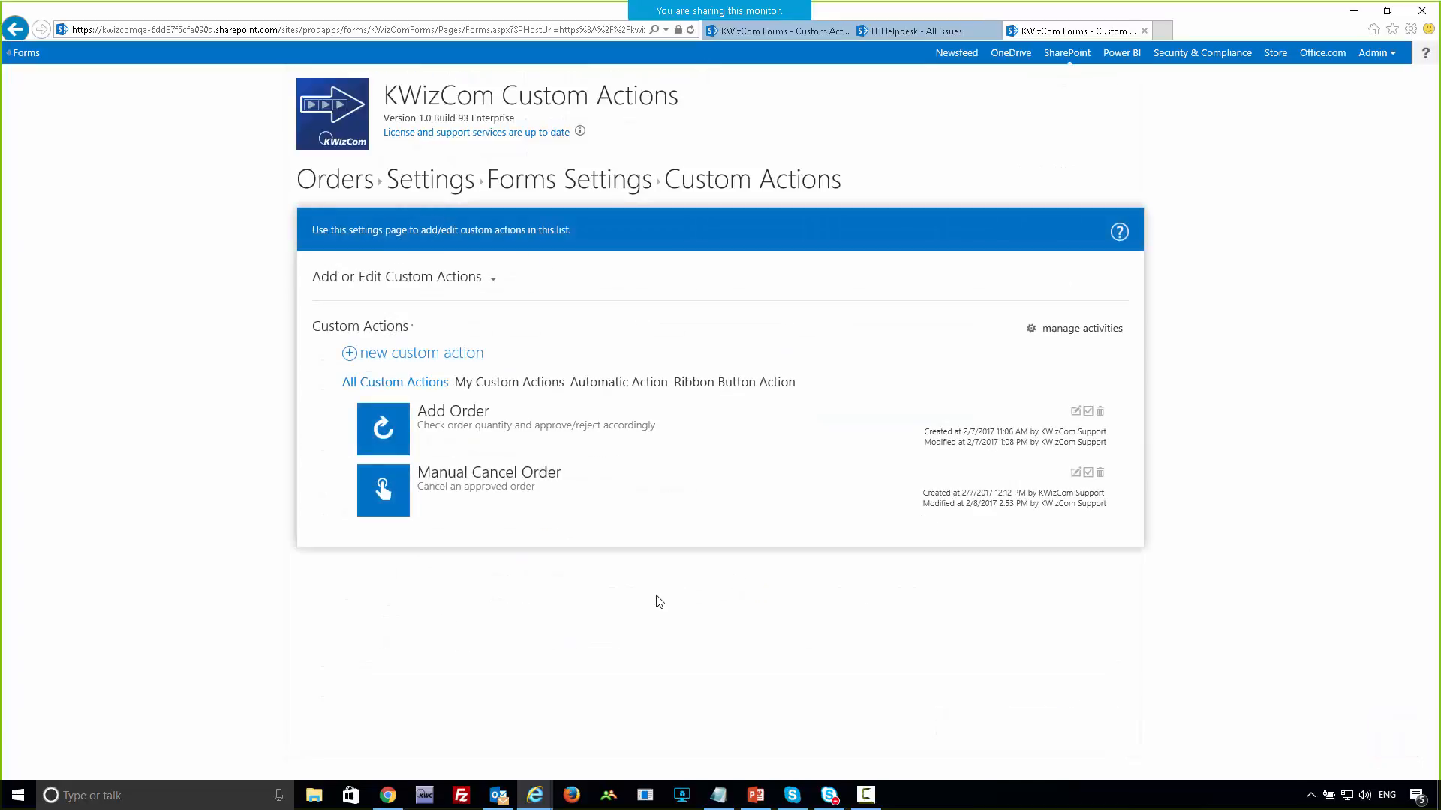